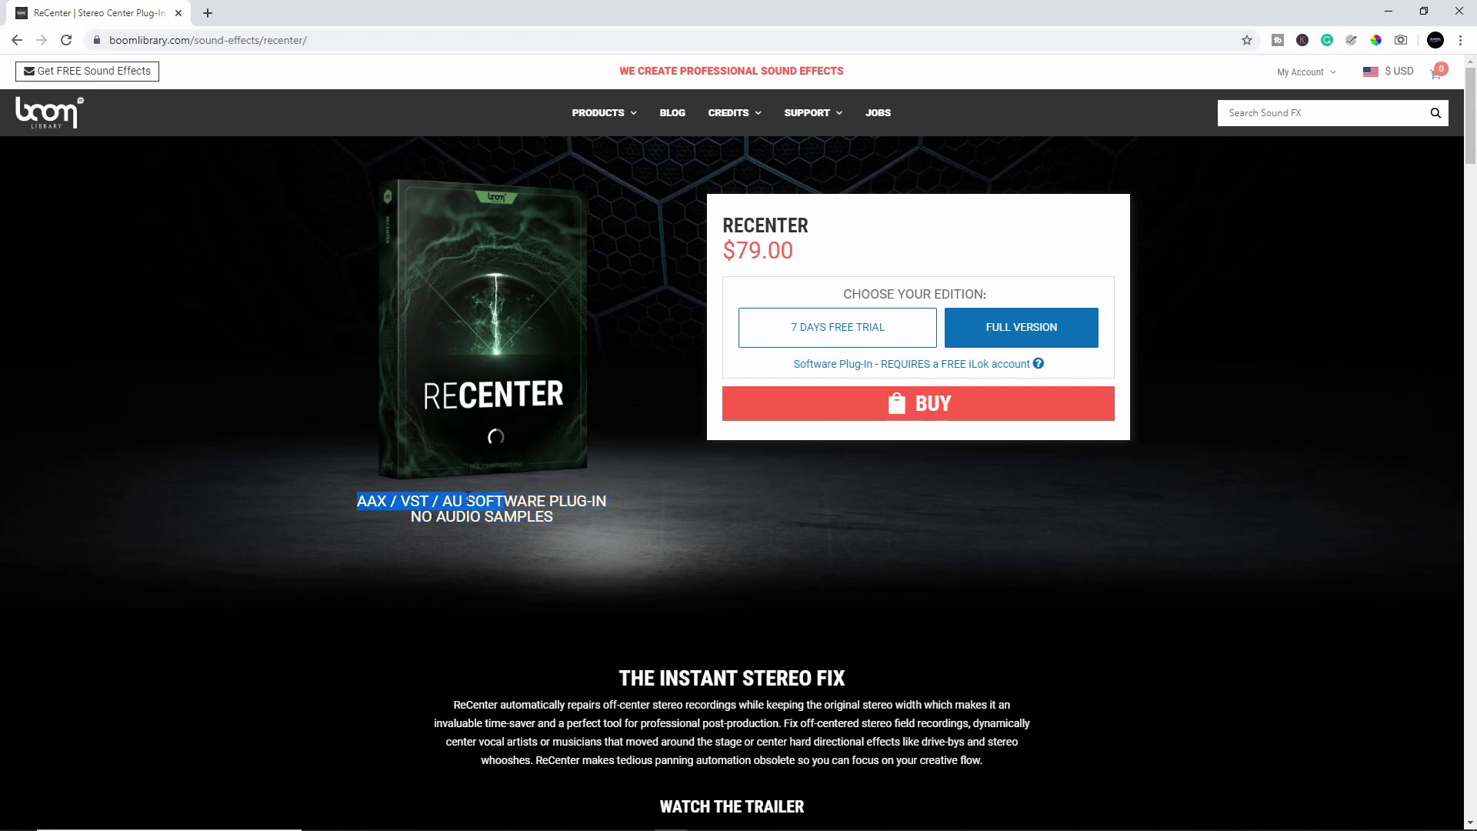
# Read the ReCenter product page, covering the plug-in formats, the Instant Stereo Fix description and the What Is ReCenter section
pyautogui.click(358, 501)
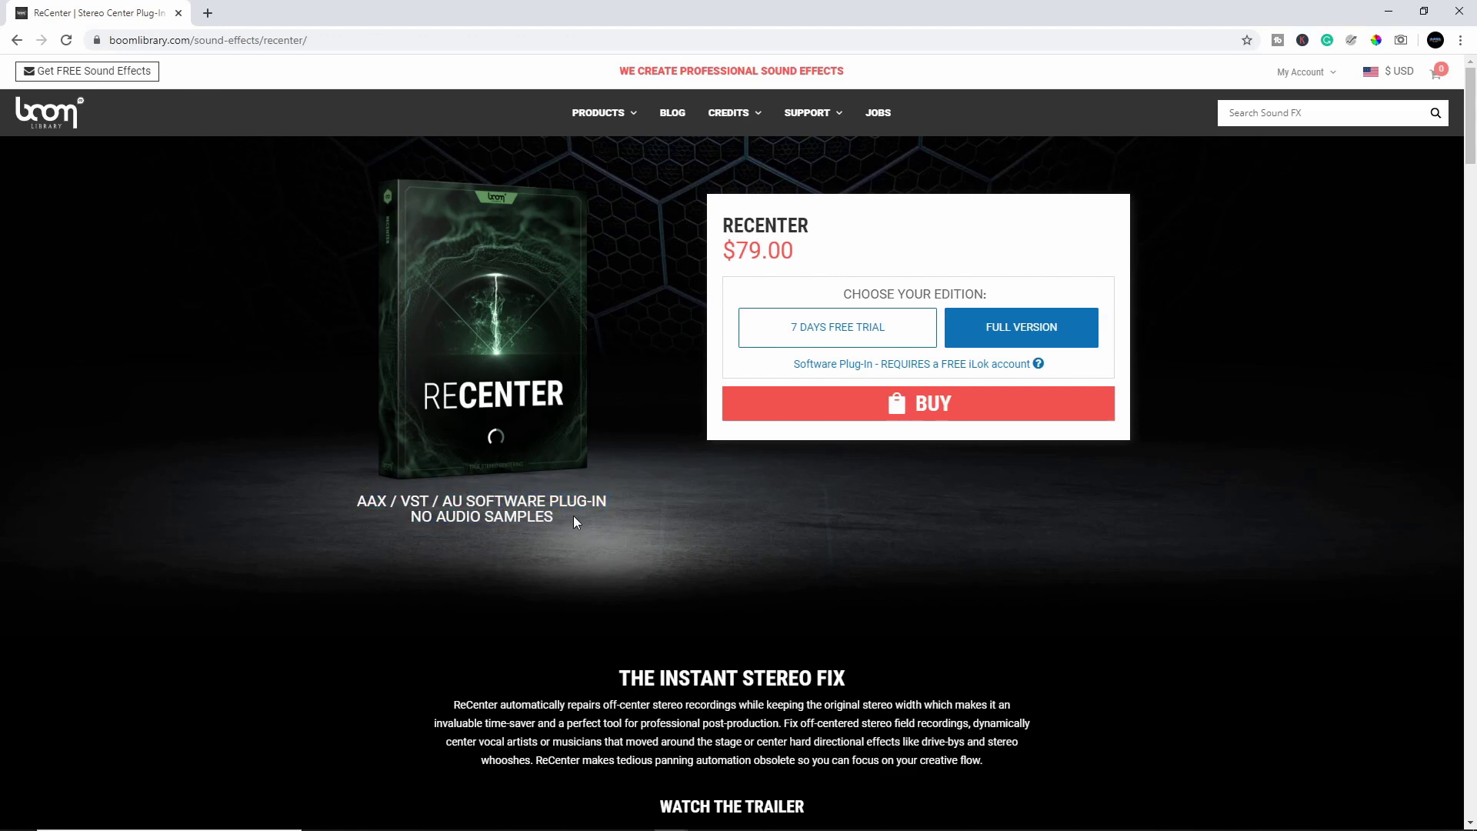
pyautogui.scroll(-3, 574, 515)
pyautogui.scroll(-2, 558, 514)
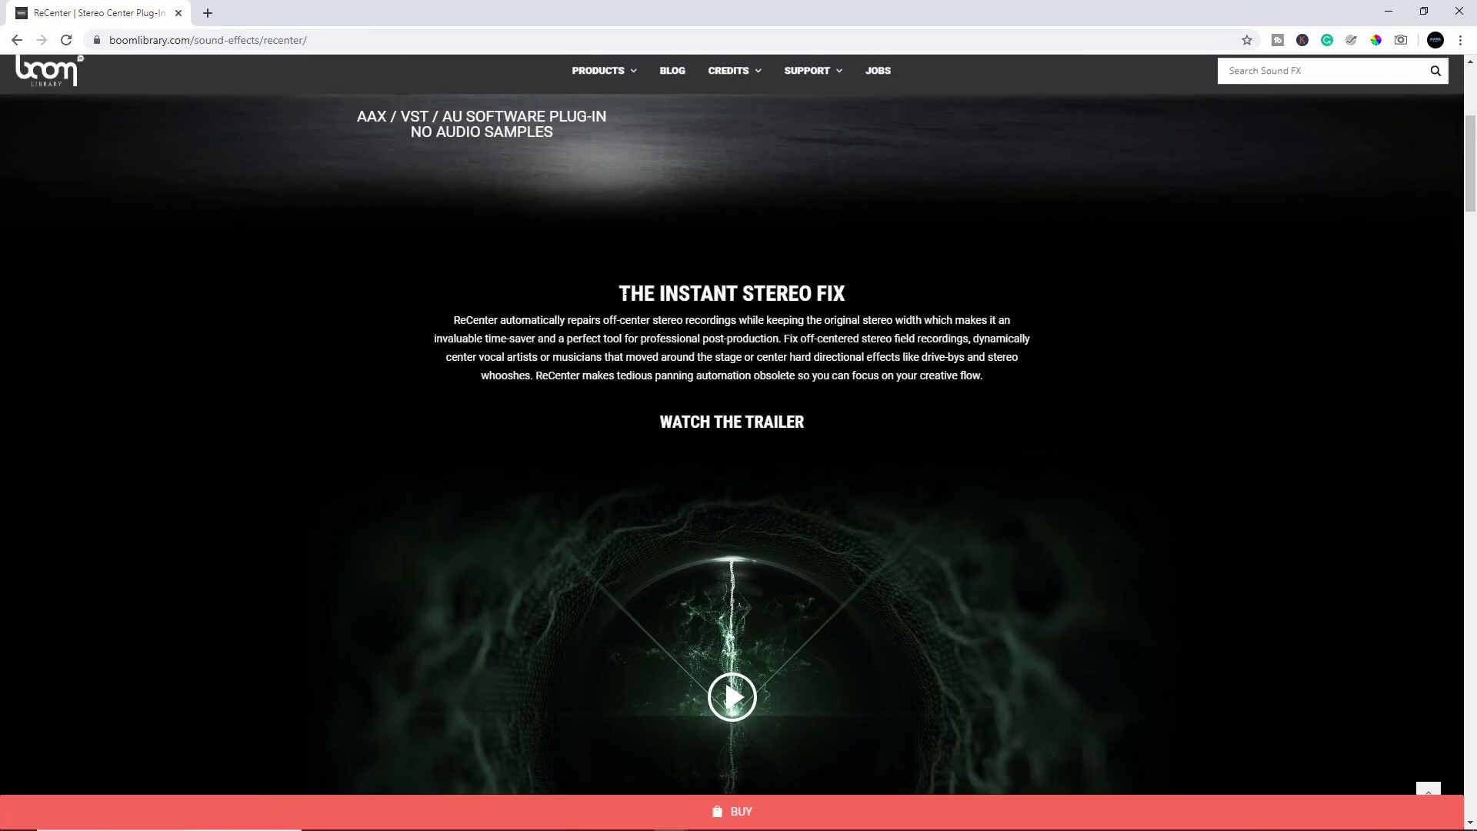
pyautogui.scroll(3, 451, 292)
pyautogui.scroll(2, 524, 273)
pyautogui.scroll(-3, 600, 468)
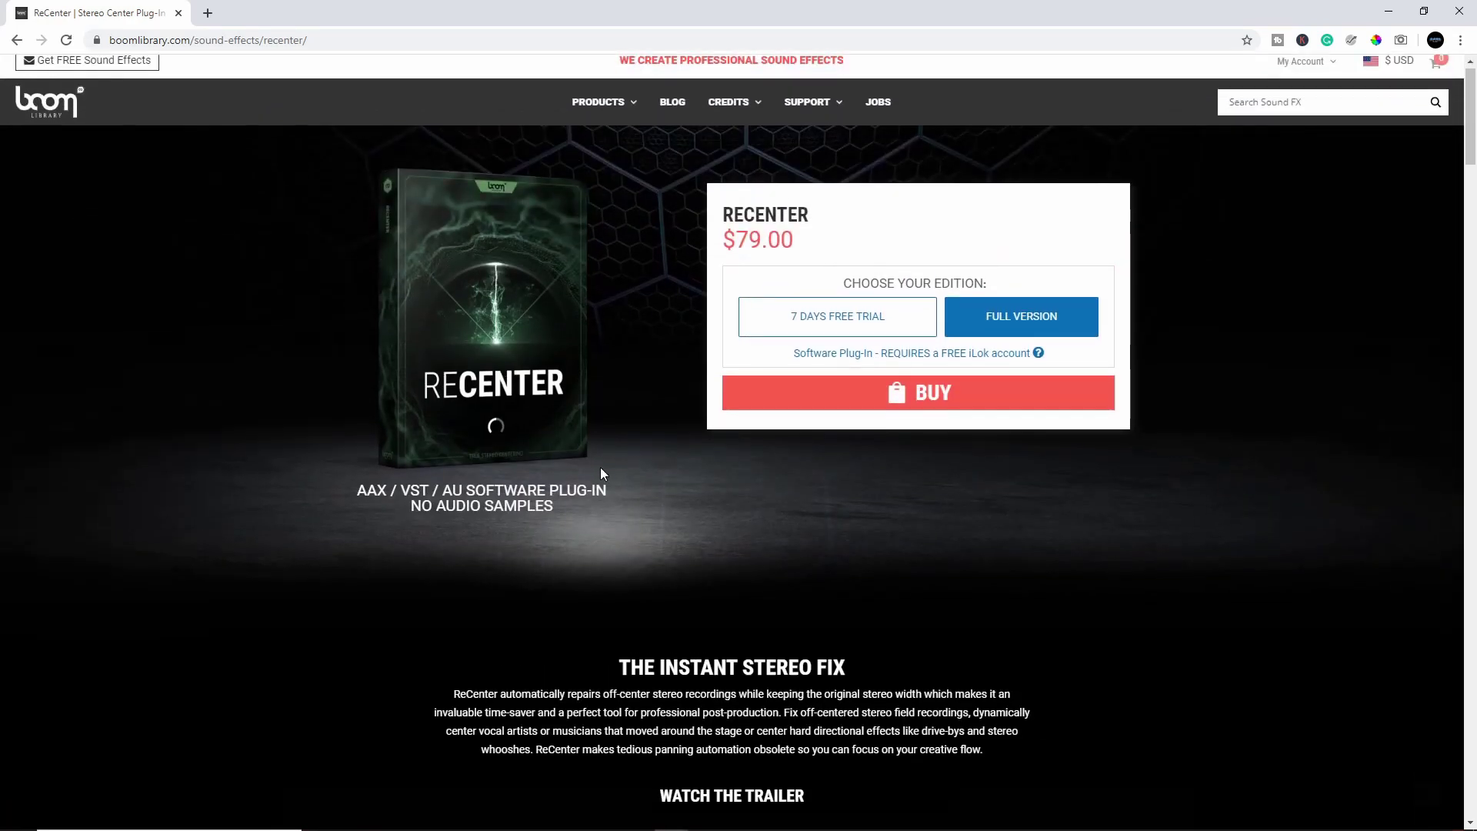
pyautogui.moveTo(451, 476); pyautogui.dragTo(1018, 521)
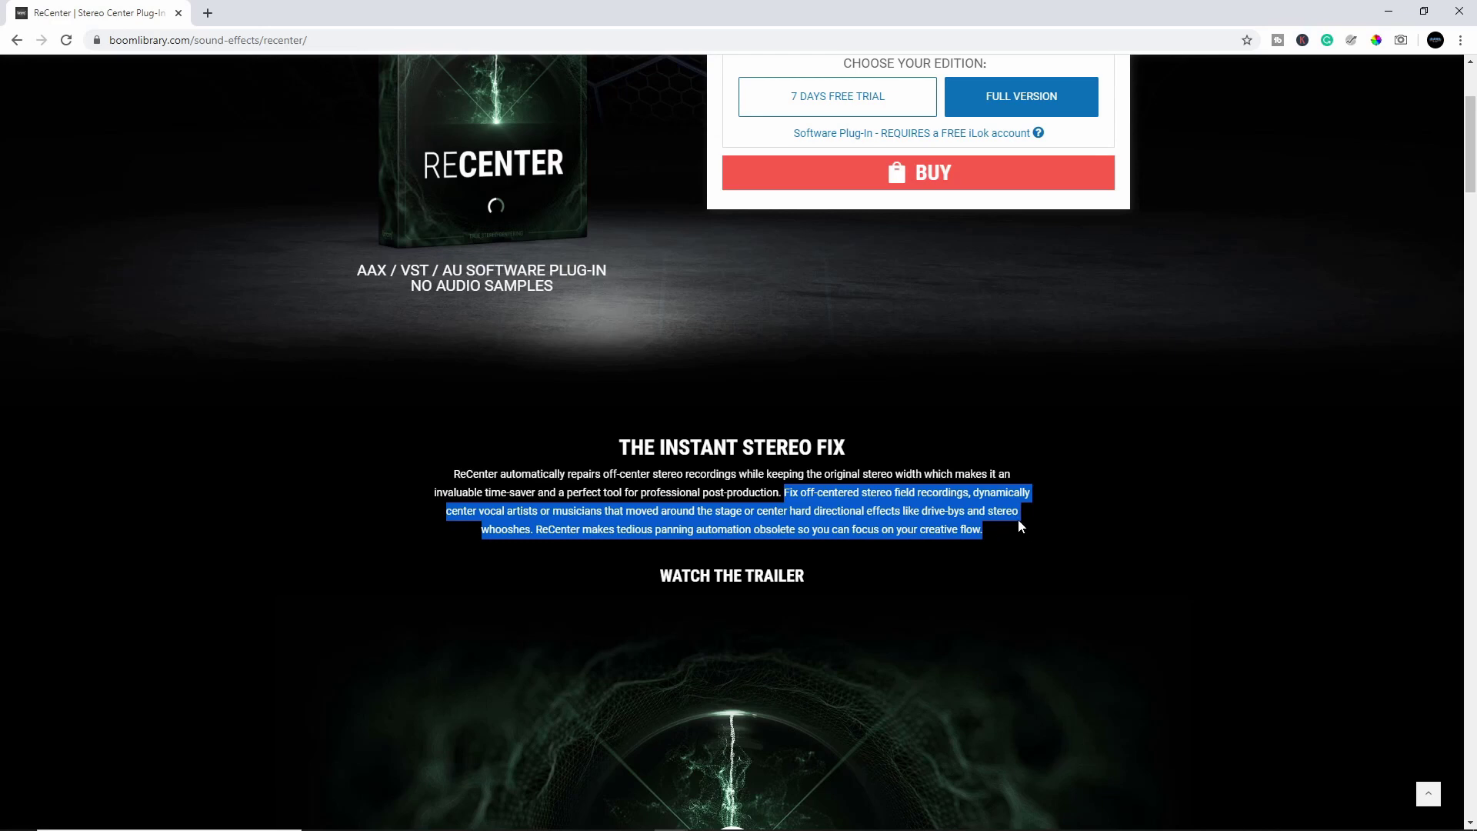
pyautogui.click(1018, 520)
pyautogui.scroll(-5, 860, 467)
pyautogui.scroll(-11, 752, 497)
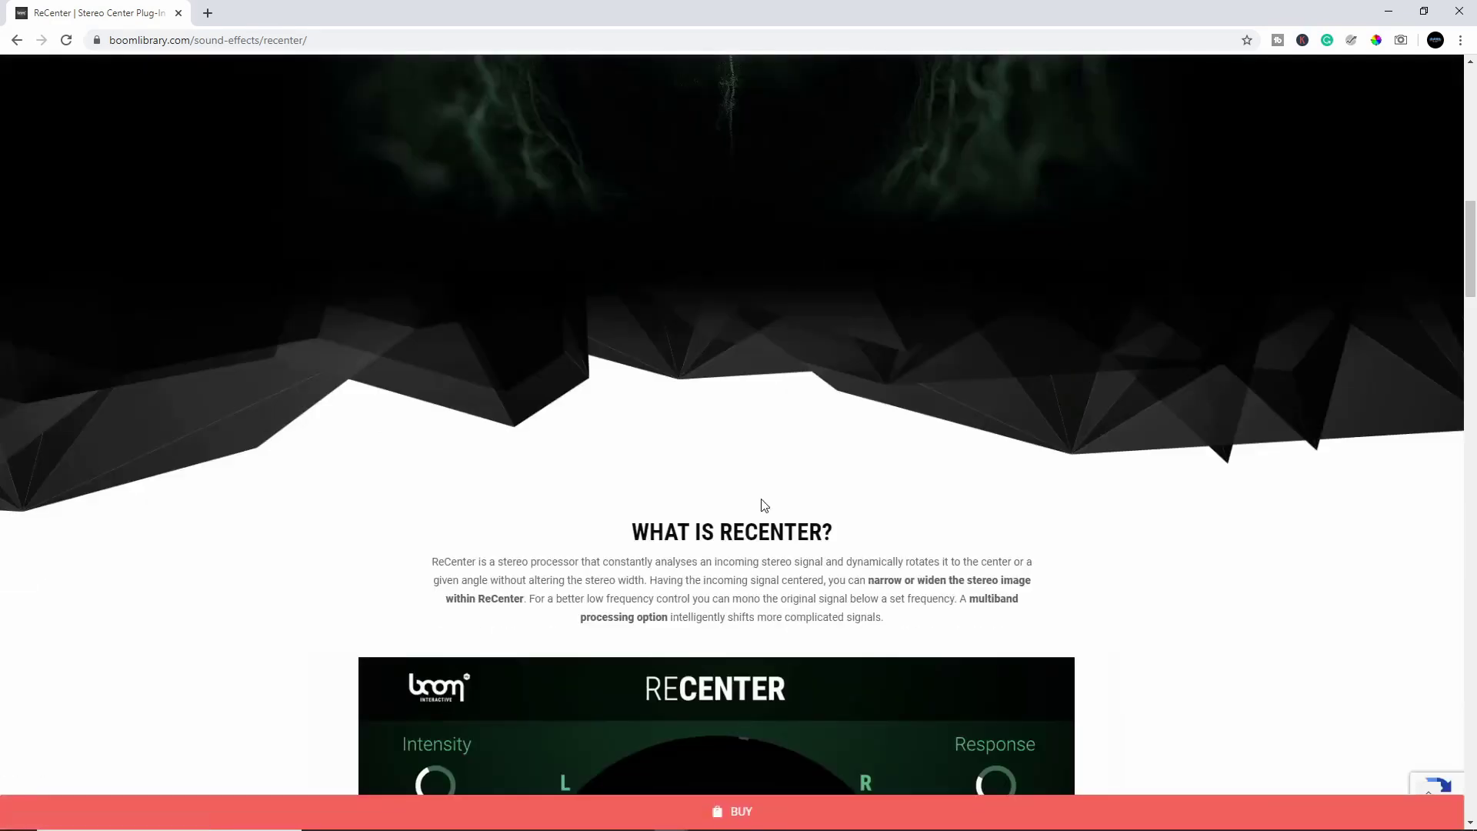
pyautogui.scroll(2, 723, 455)
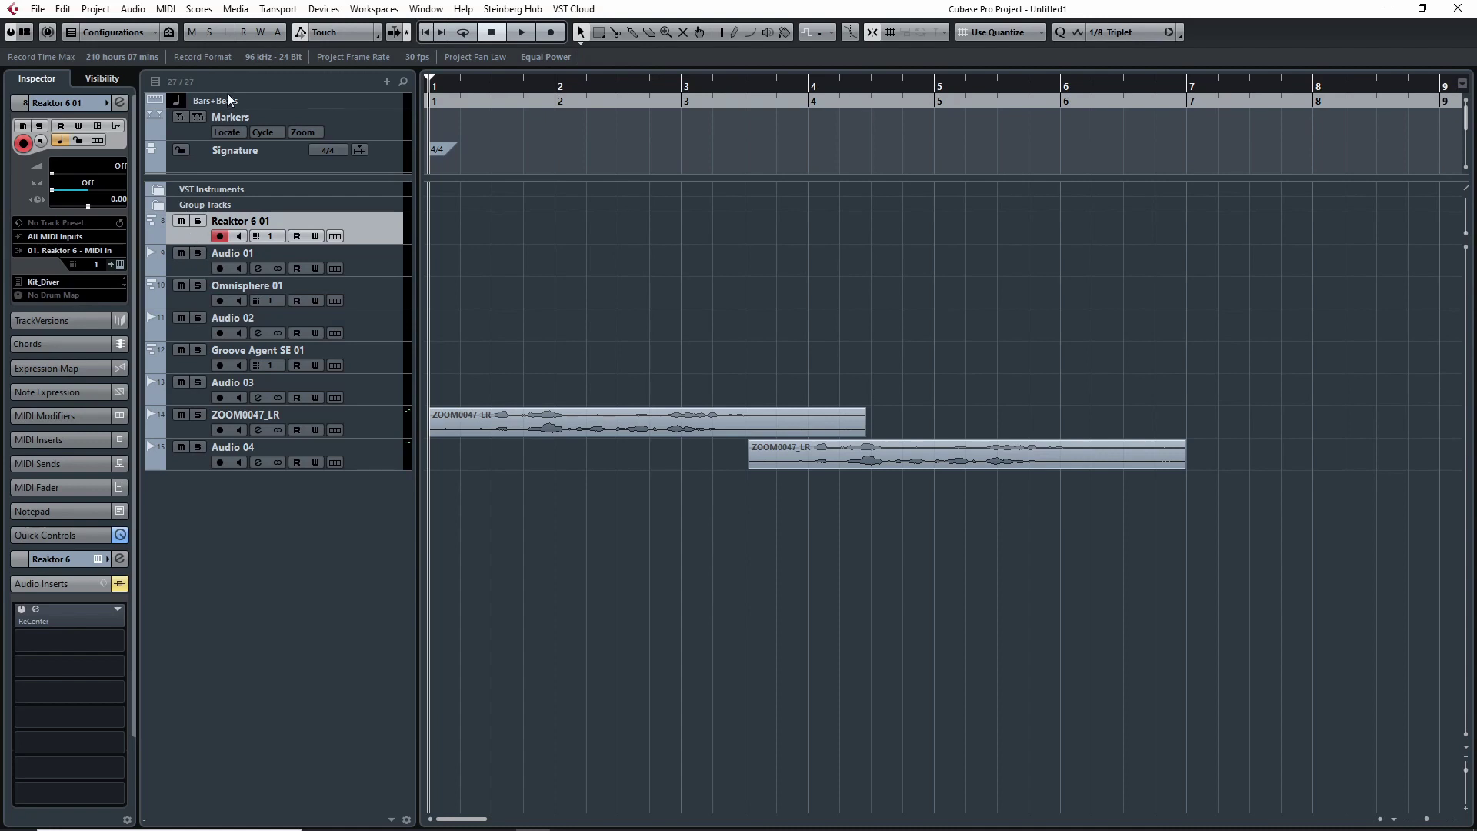
# Switch to the Cubase project, select the ZOOM0047_LR track and show its insert slots
pyautogui.click(198, 422)
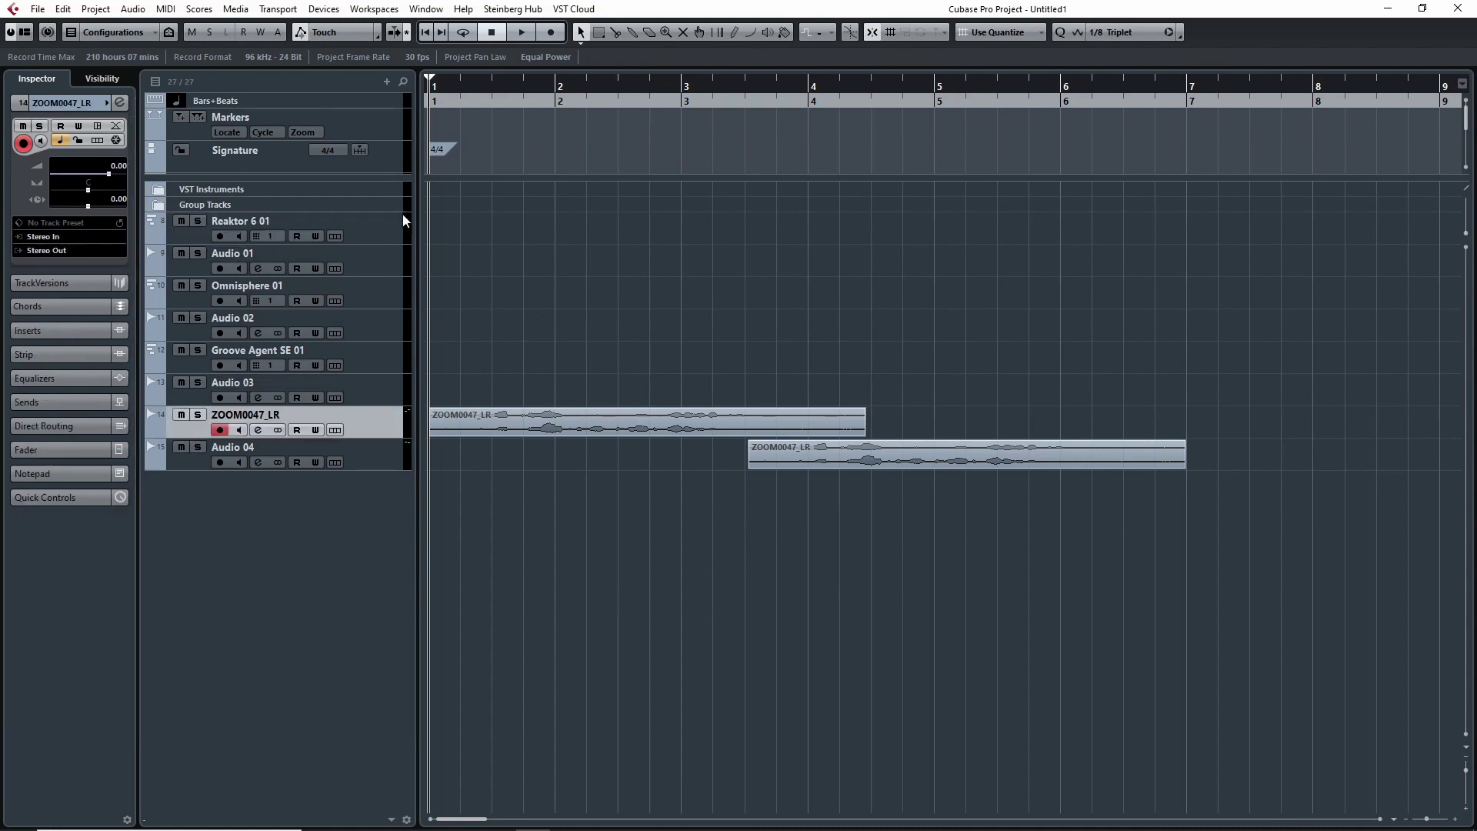
pyautogui.click(198, 415)
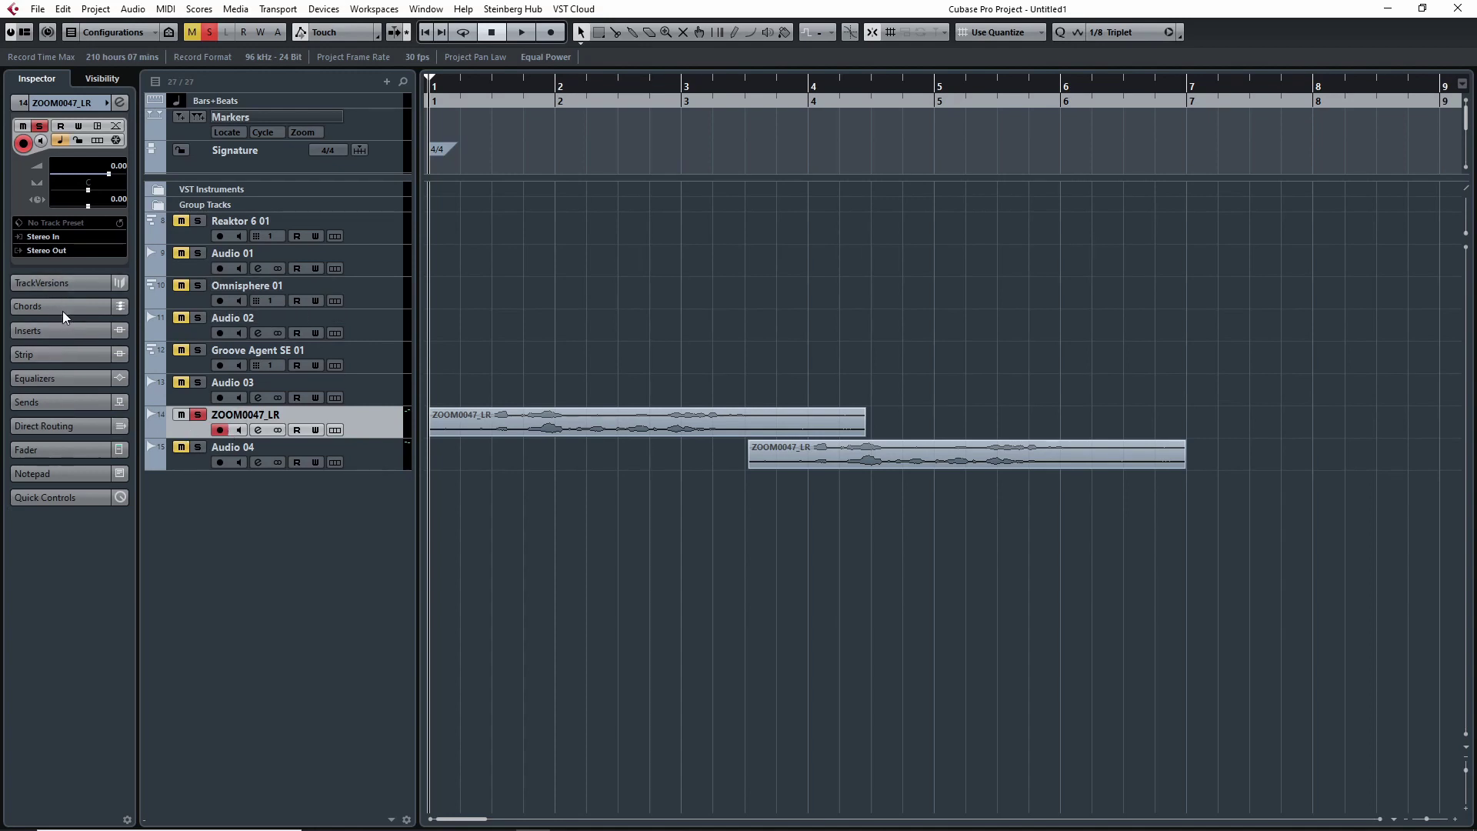
pyautogui.click(56, 335)
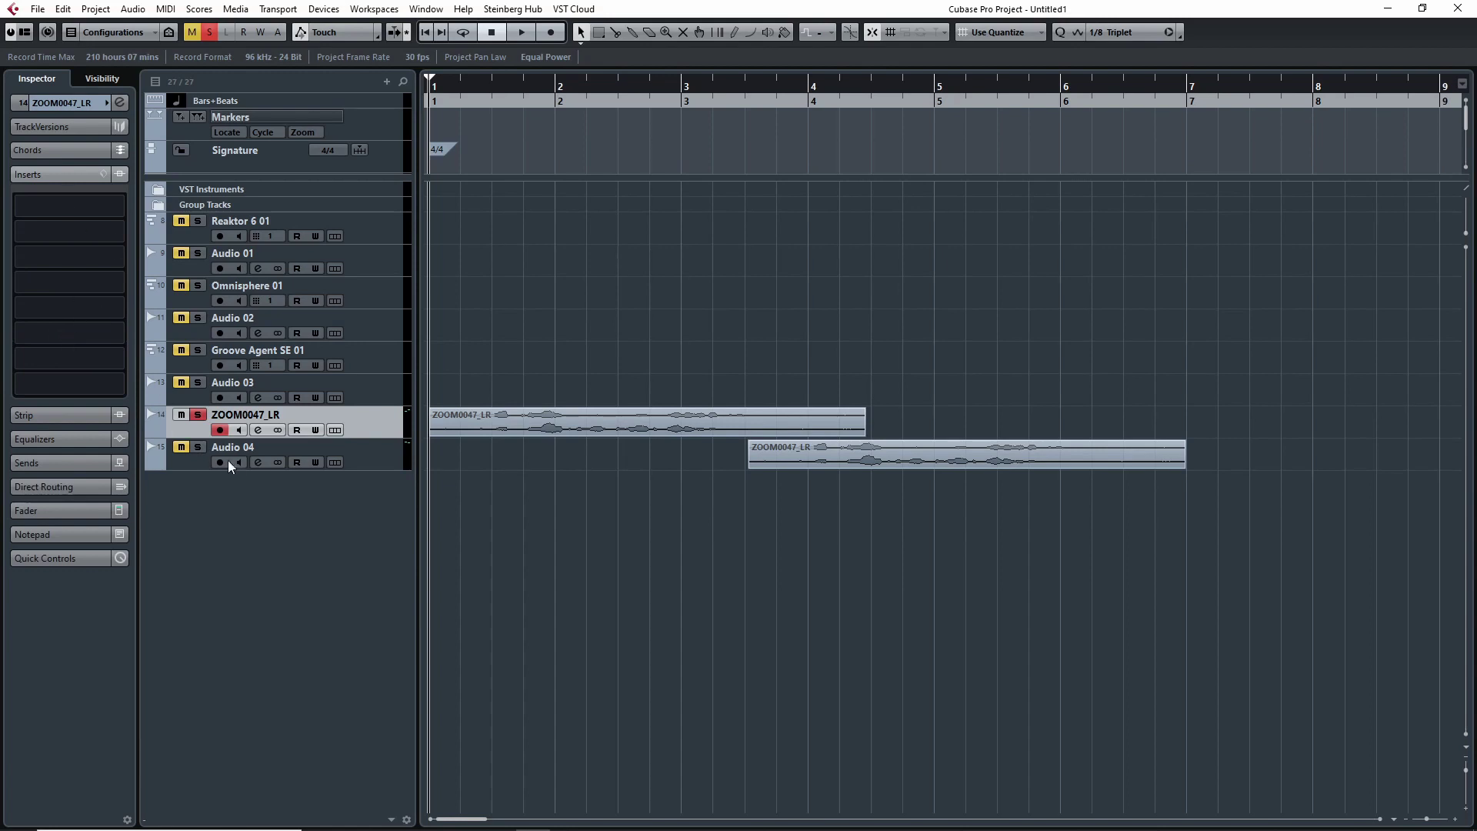
pyautogui.click(198, 415)
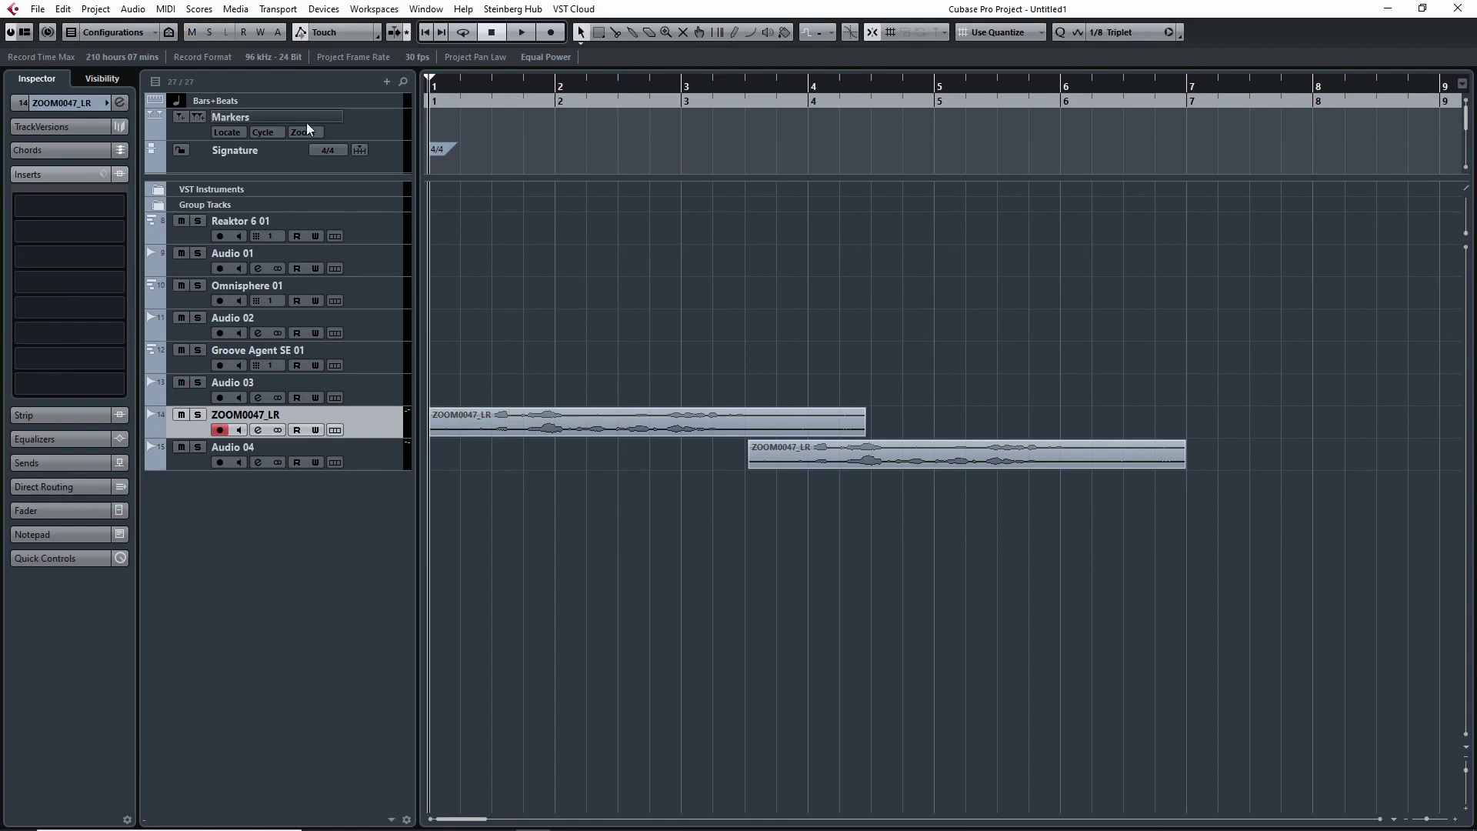
# Play the unprocessed ZOOM0047_LR recording from the project start, stop it and select the Audio 04 track
pyautogui.press('space')
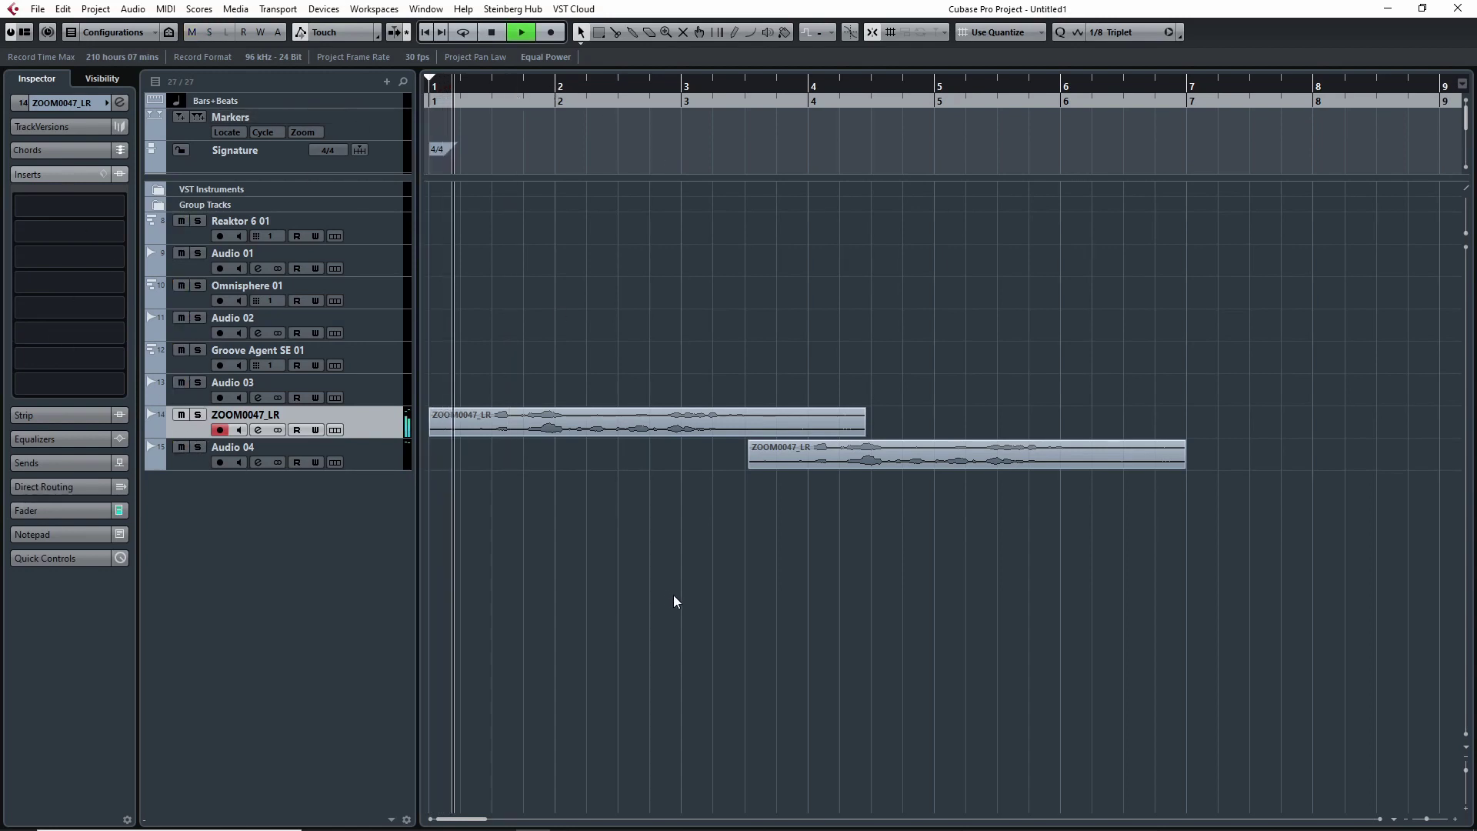
pyautogui.press('space')
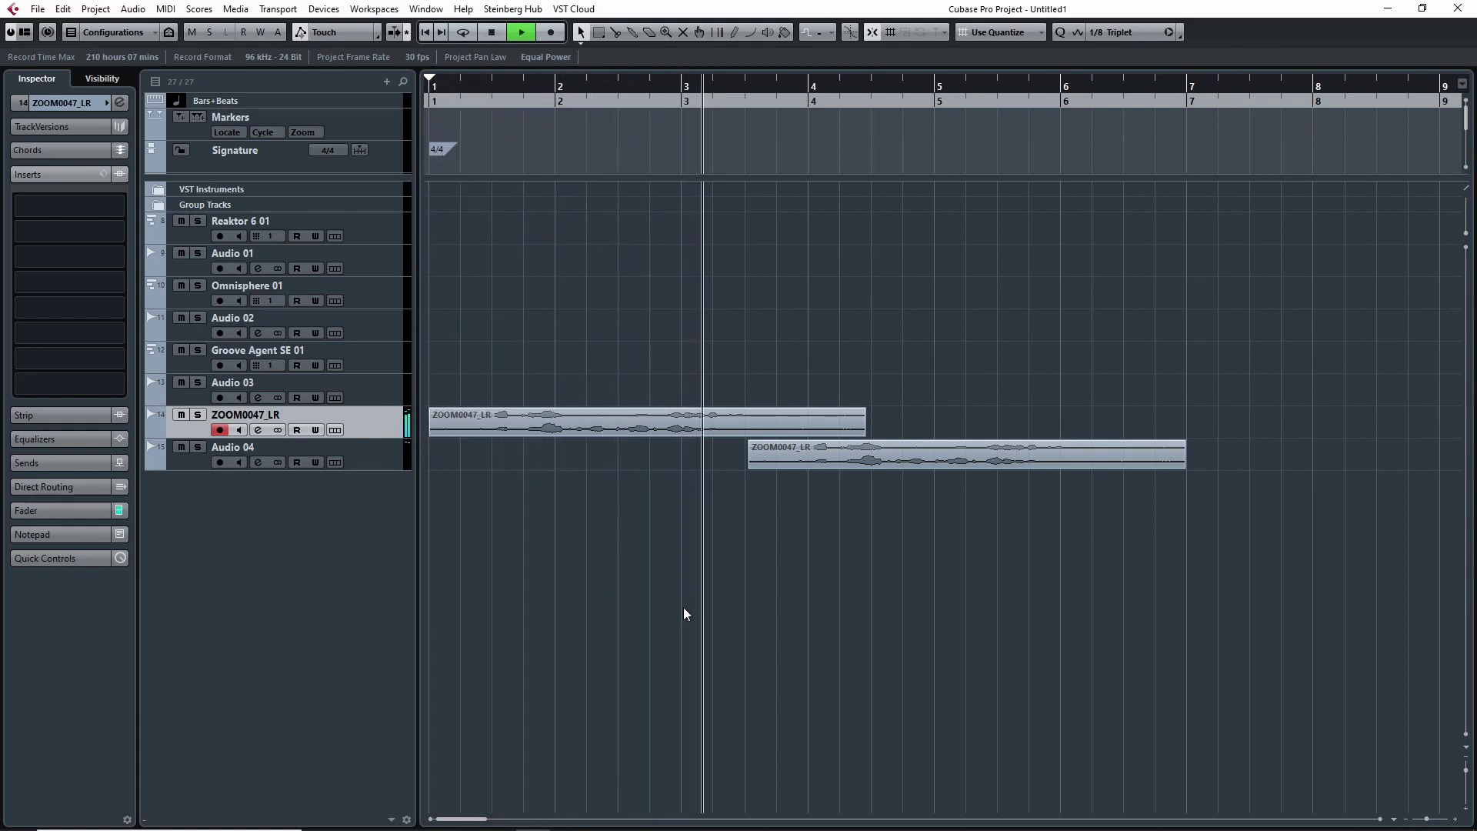
pyautogui.press('space')
pyautogui.press('Down')
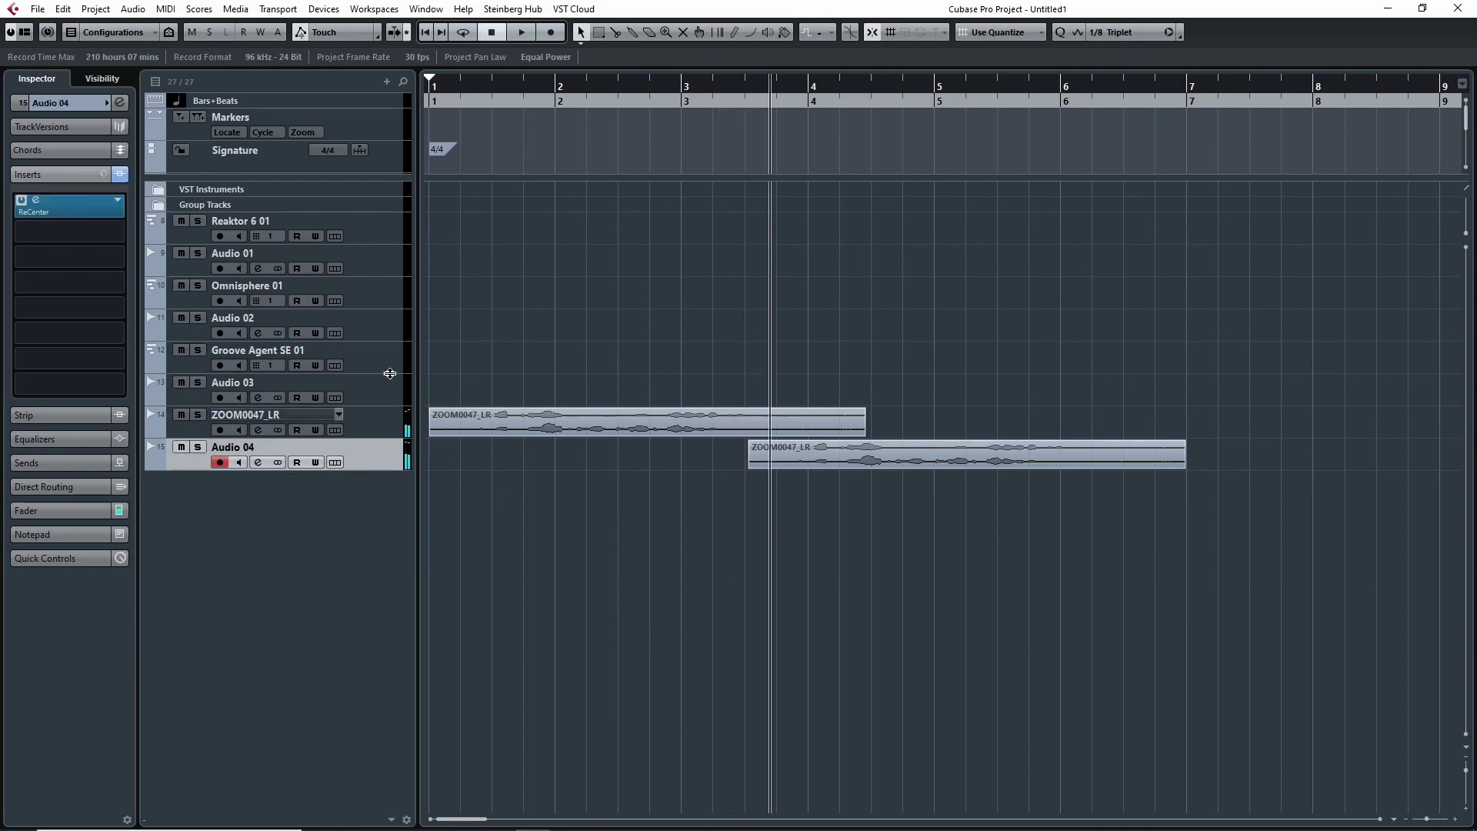
# Enlarge the ZOOM0047_LR track to compare its left and right channel waveforms, restore its height and select Audio 04
pyautogui.moveTo(358, 437); pyautogui.dragTo(346, 530)
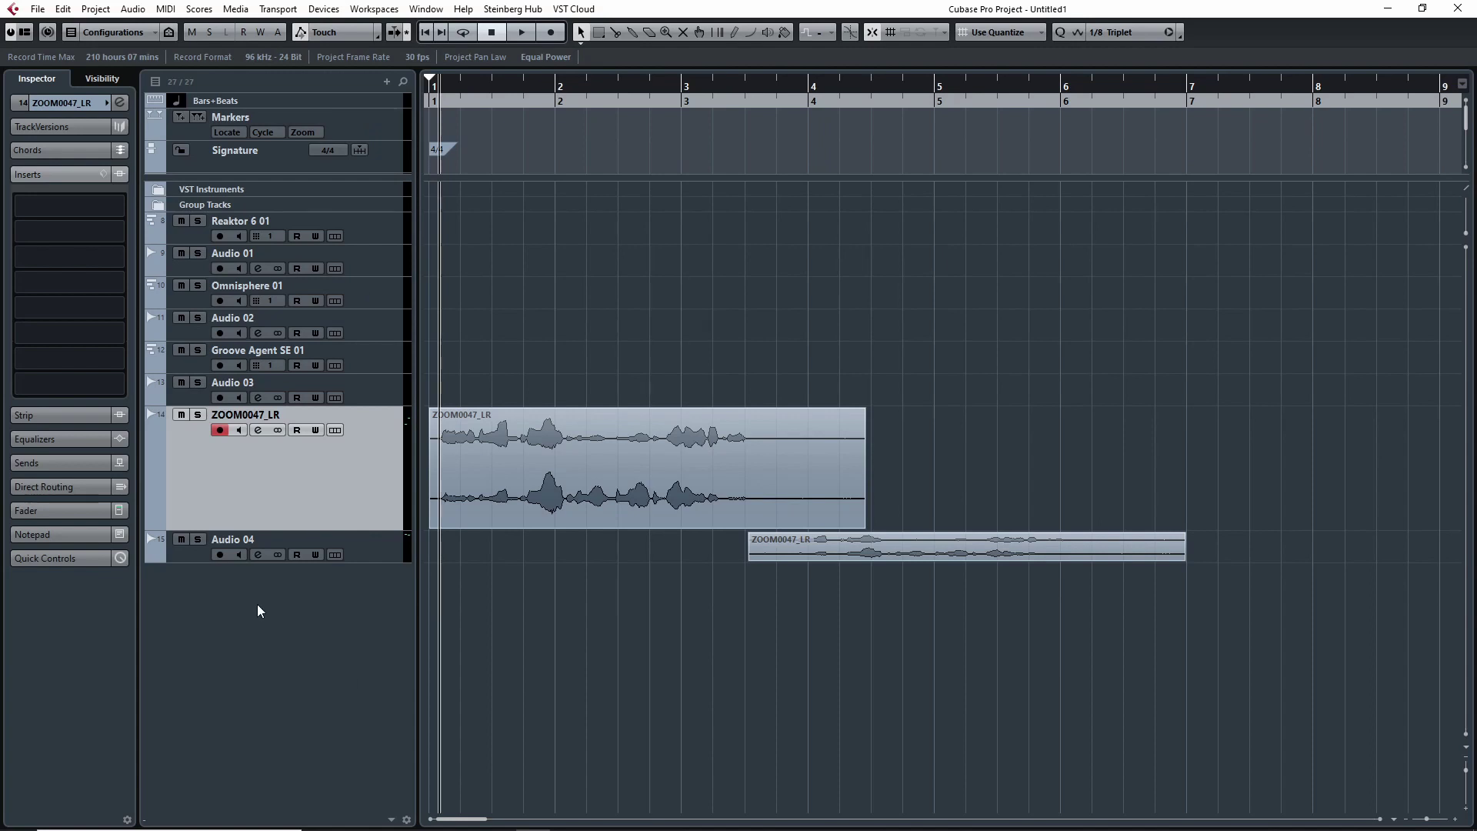
pyautogui.click(215, 541)
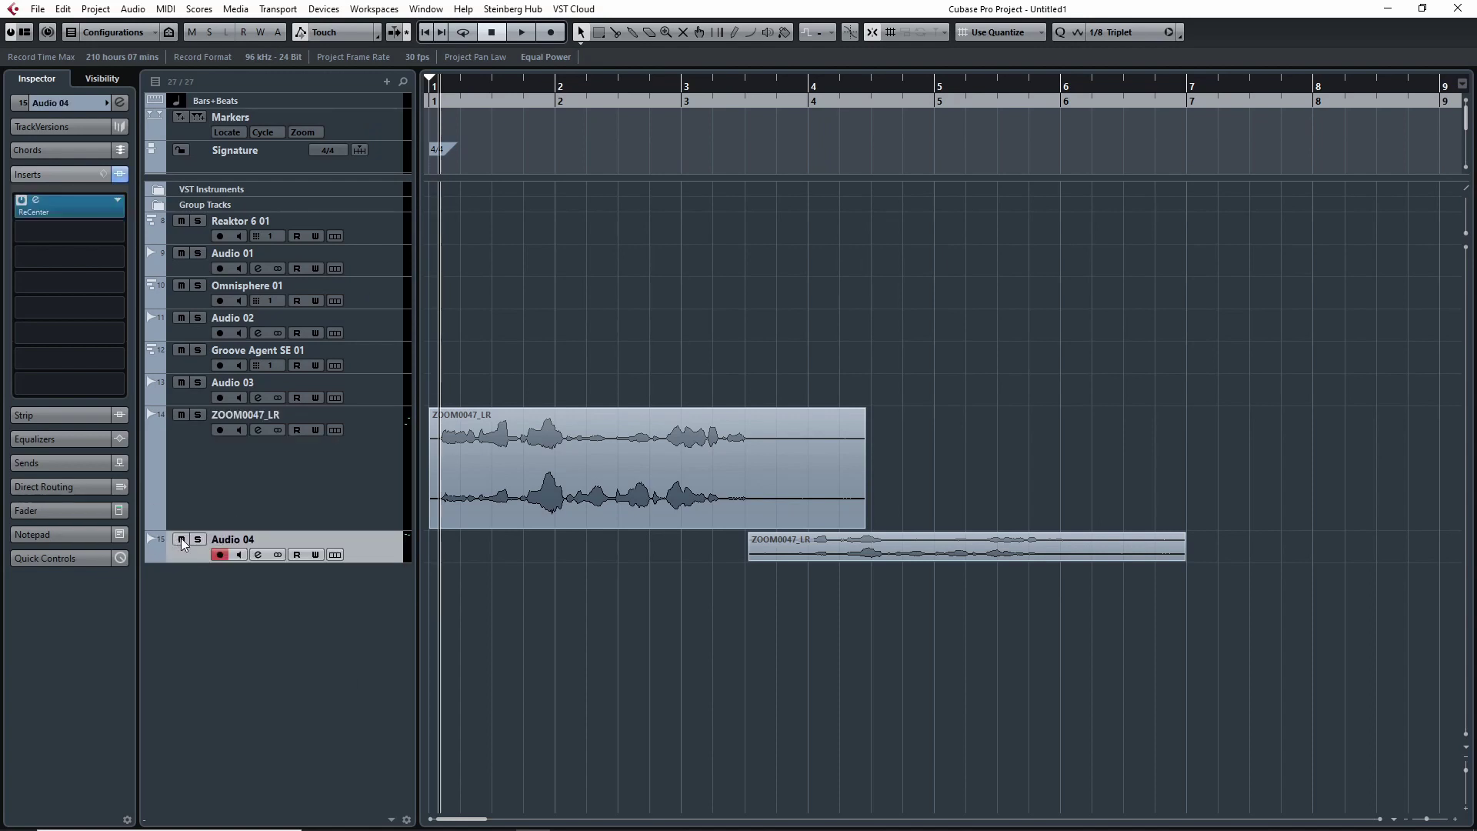
pyautogui.moveTo(213, 530); pyautogui.dragTo(212, 439)
pyautogui.click(198, 463)
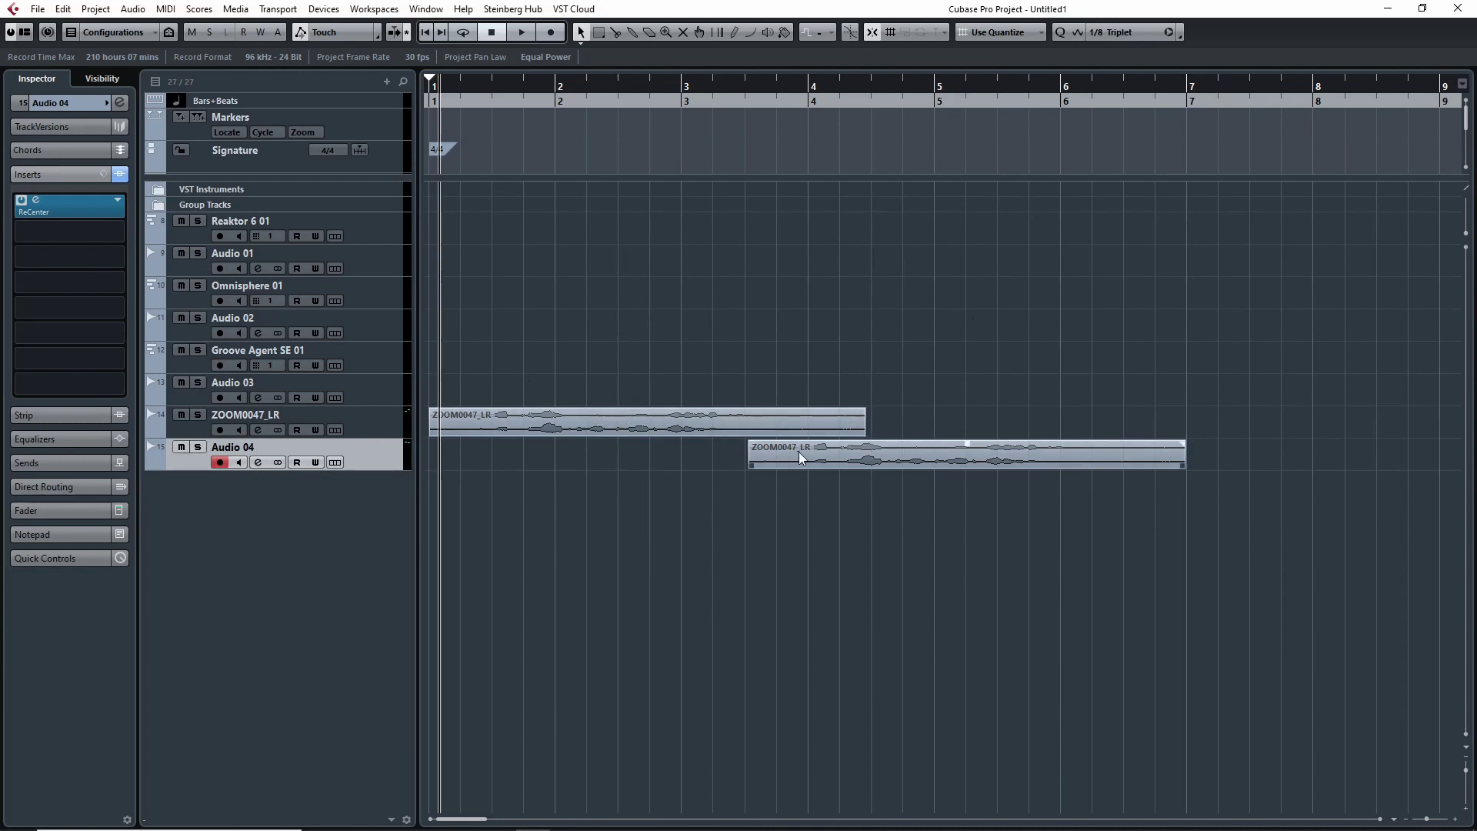
# Play the Audio 04 clip from bar 4 with the track's inserts bypassed, then re-enable the inserts
pyautogui.click(868, 465)
pyautogui.click(812, 104)
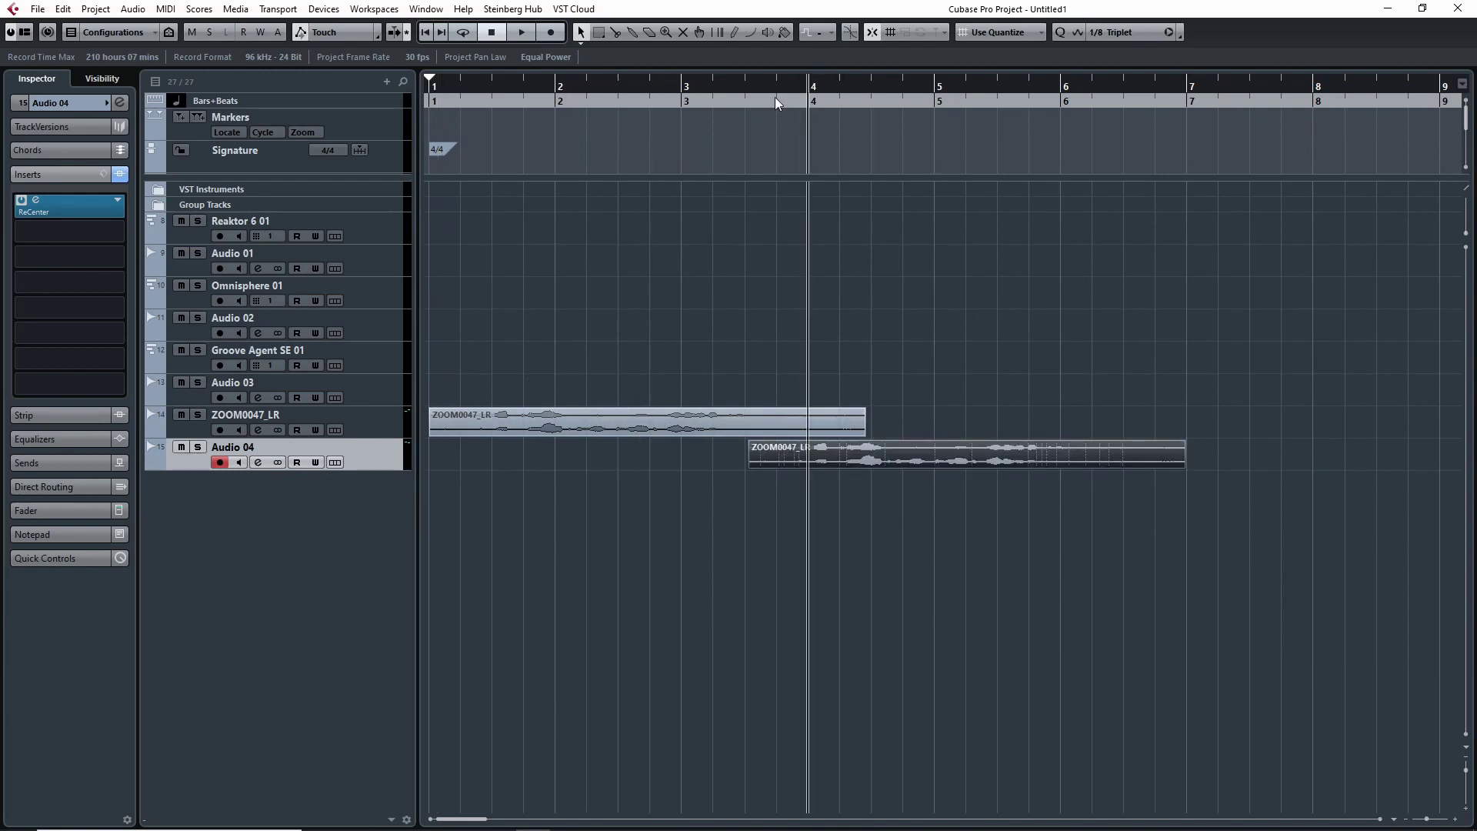
pyautogui.click(120, 175)
pyautogui.press('space')
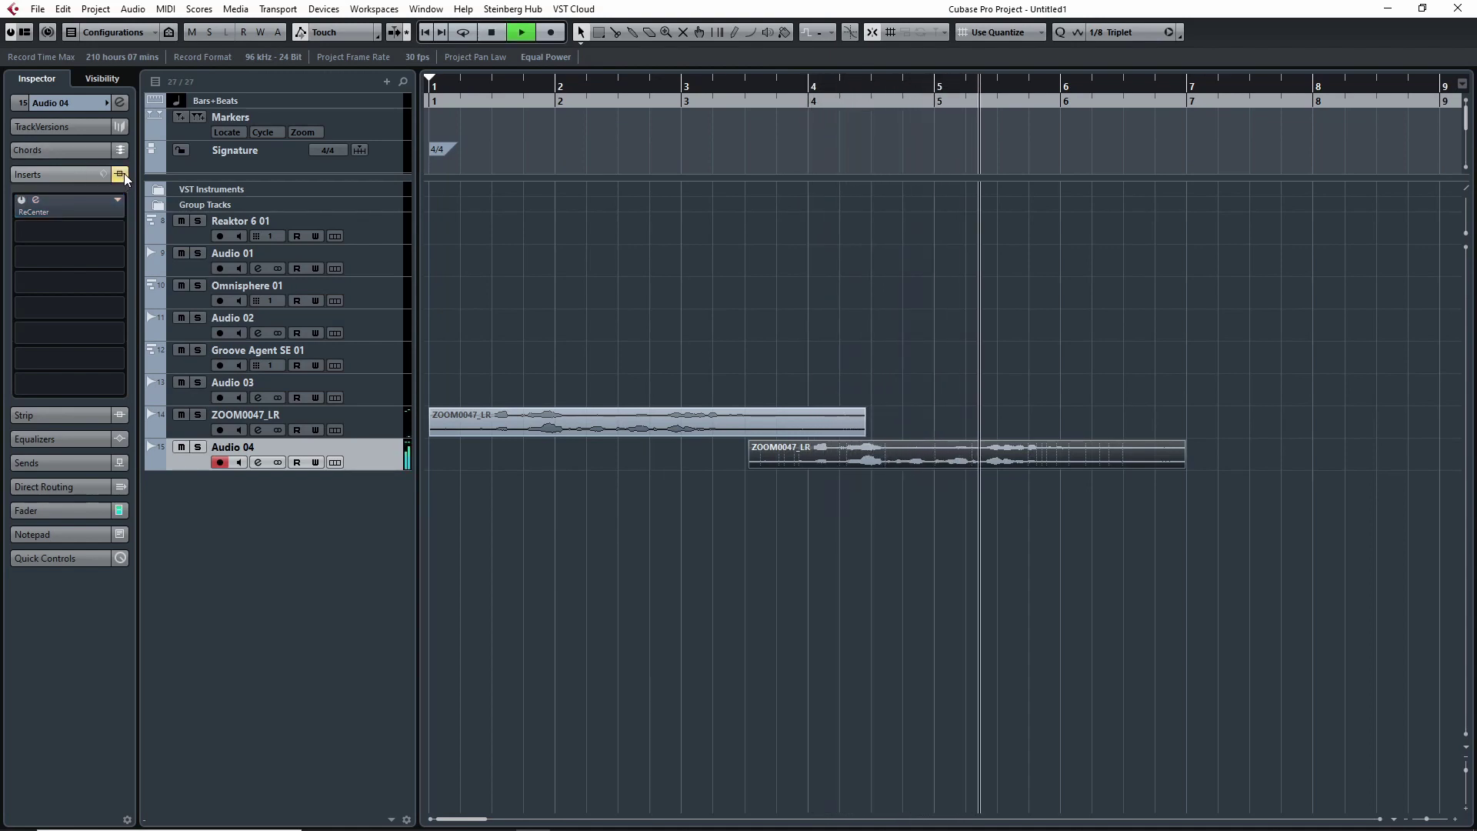
pyautogui.press('space')
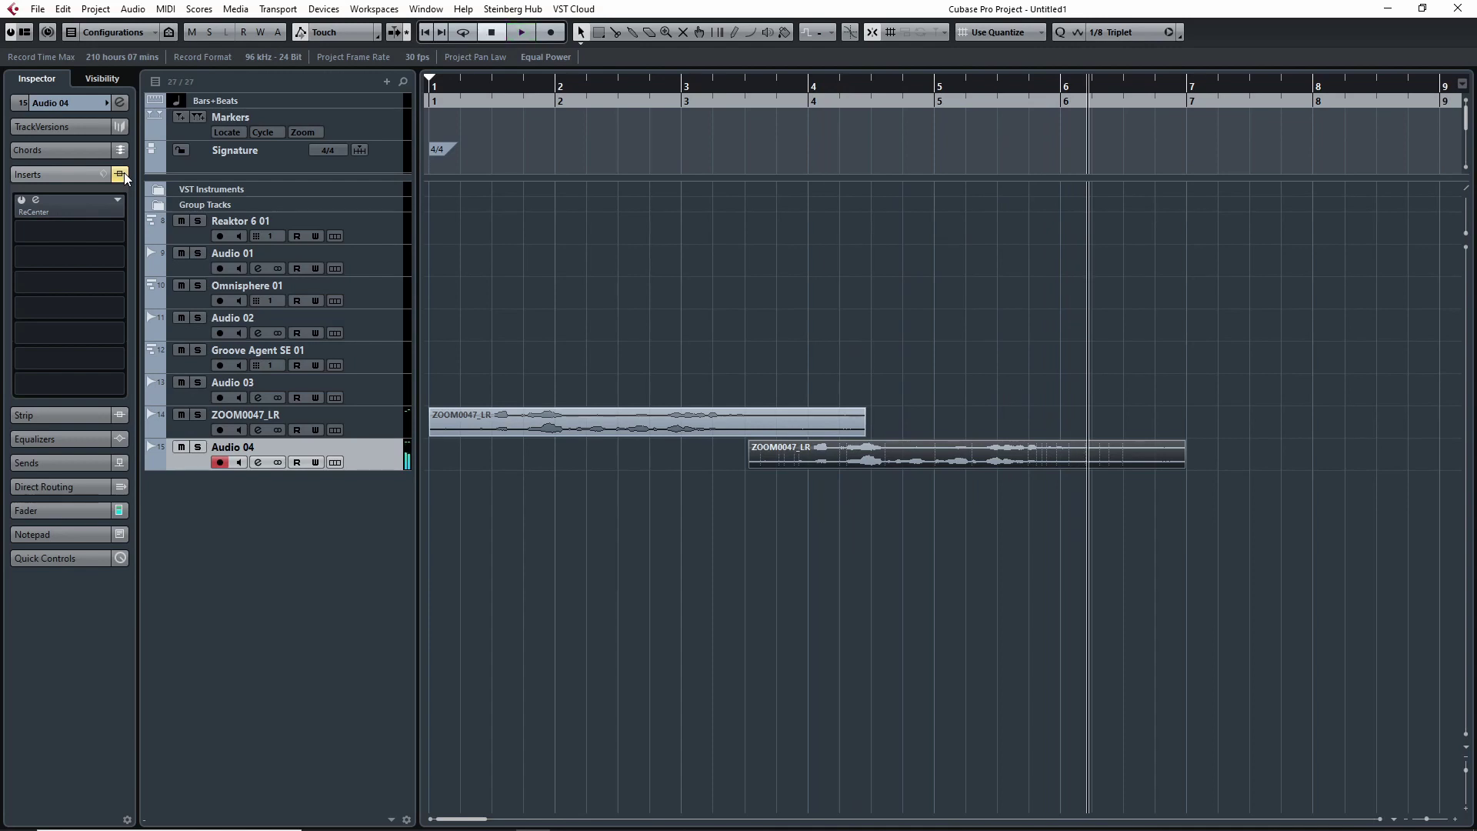
pyautogui.click(123, 172)
# Place the playhead at the start of the Audio 04 clip and open its ReCenter insert window
pyautogui.click(798, 102)
pyautogui.click(744, 102)
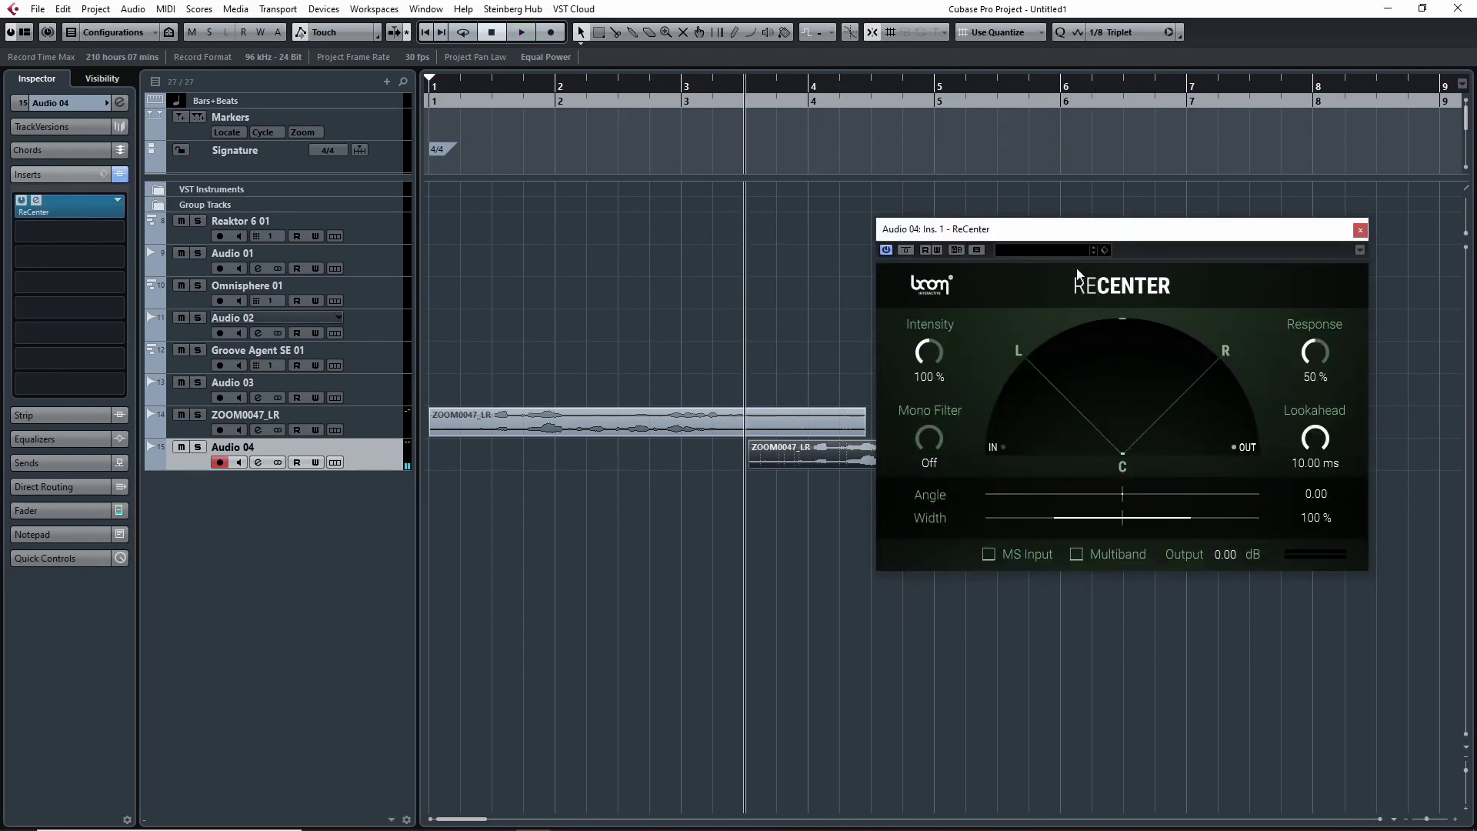
pyautogui.moveTo(1075, 235); pyautogui.dragTo(902, 266)
pyautogui.click(120, 203)
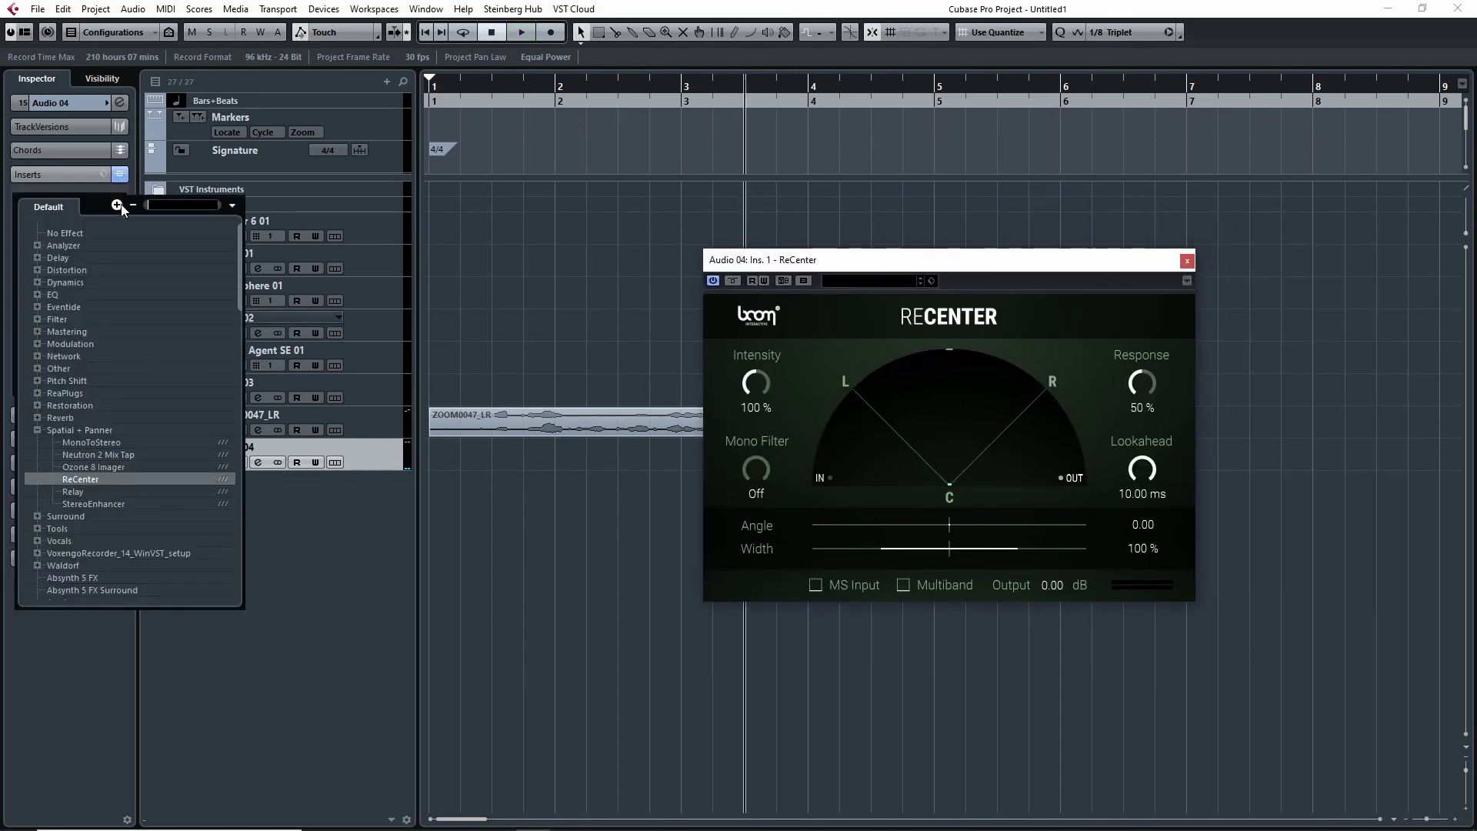
pyautogui.write('recentre')
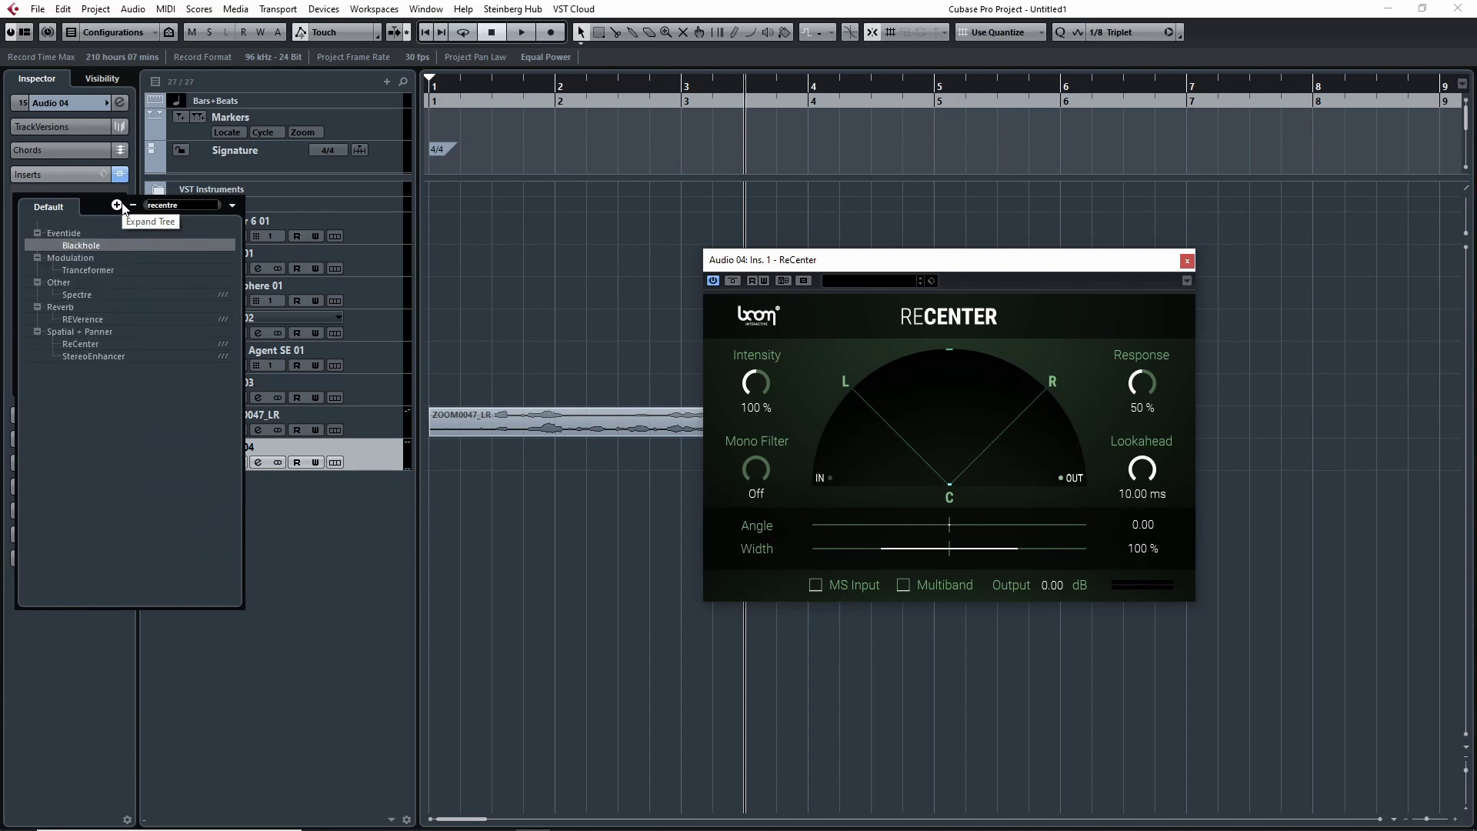
pyautogui.press('Escape')
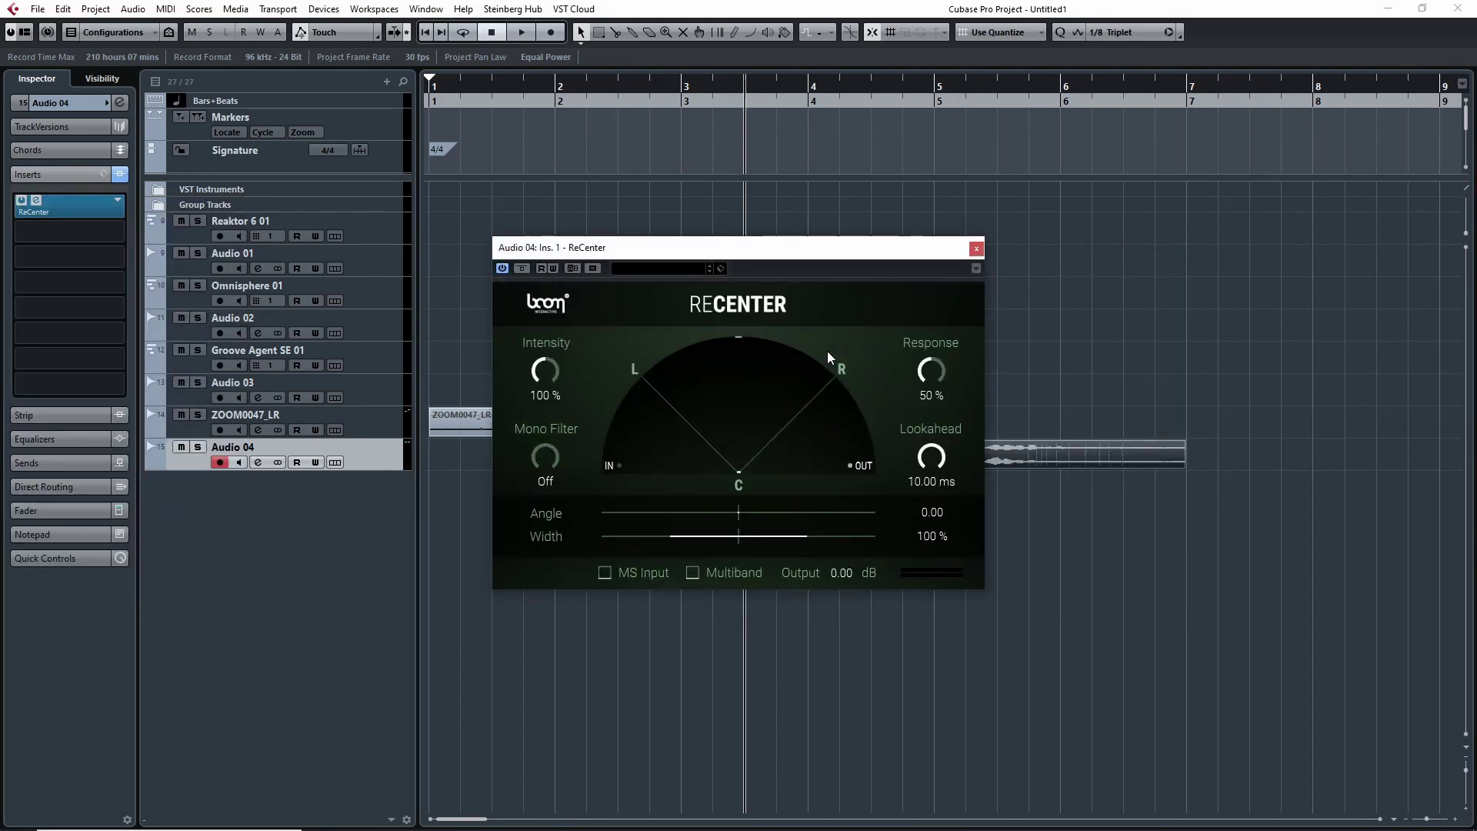
# Move the ReCenter window clear of the Audio 04 clip and play the clip with the plug-in active
pyautogui.moveTo(816, 270); pyautogui.dragTo(536, 351)
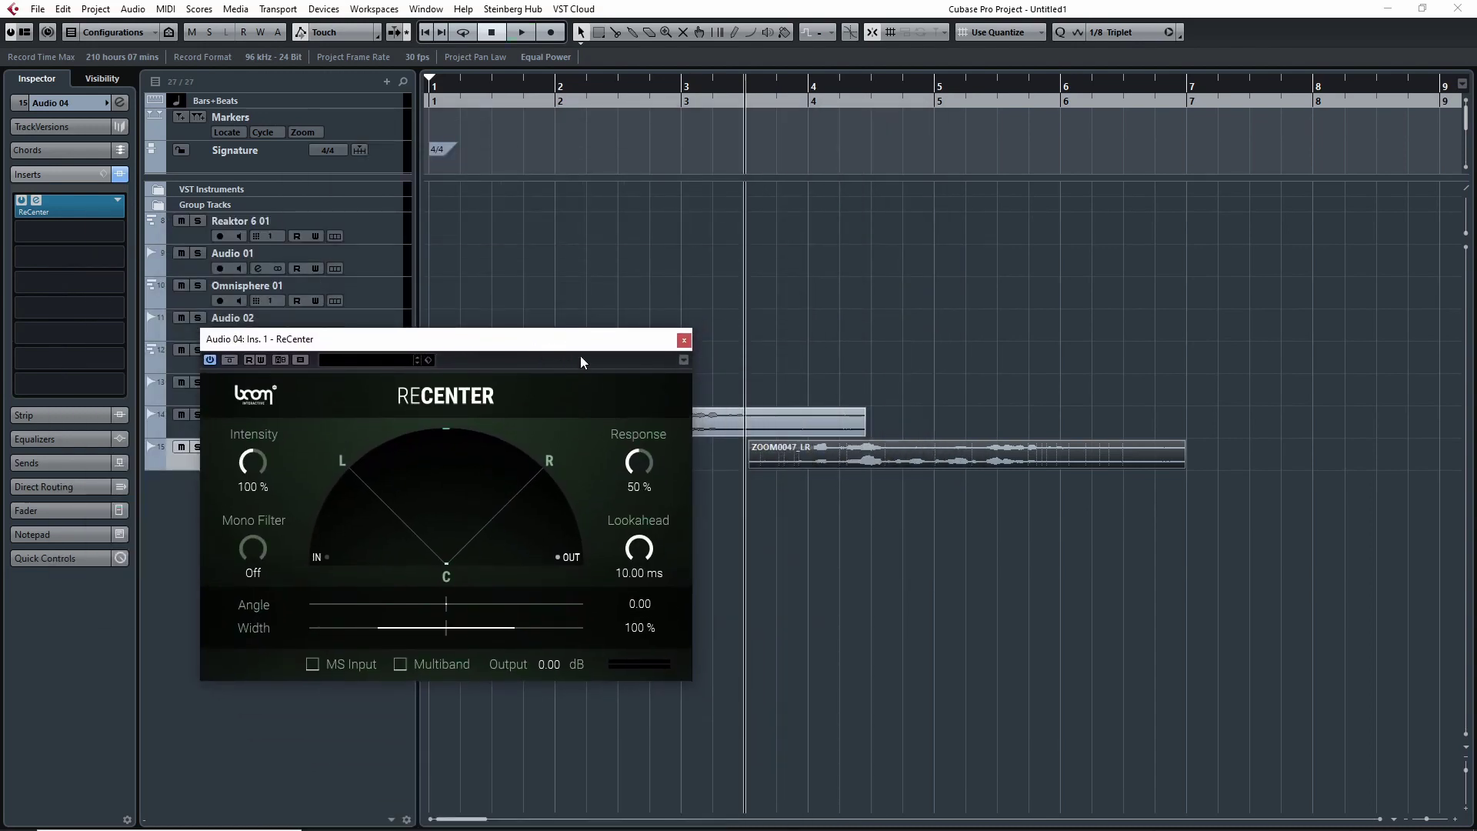
pyautogui.press('space')
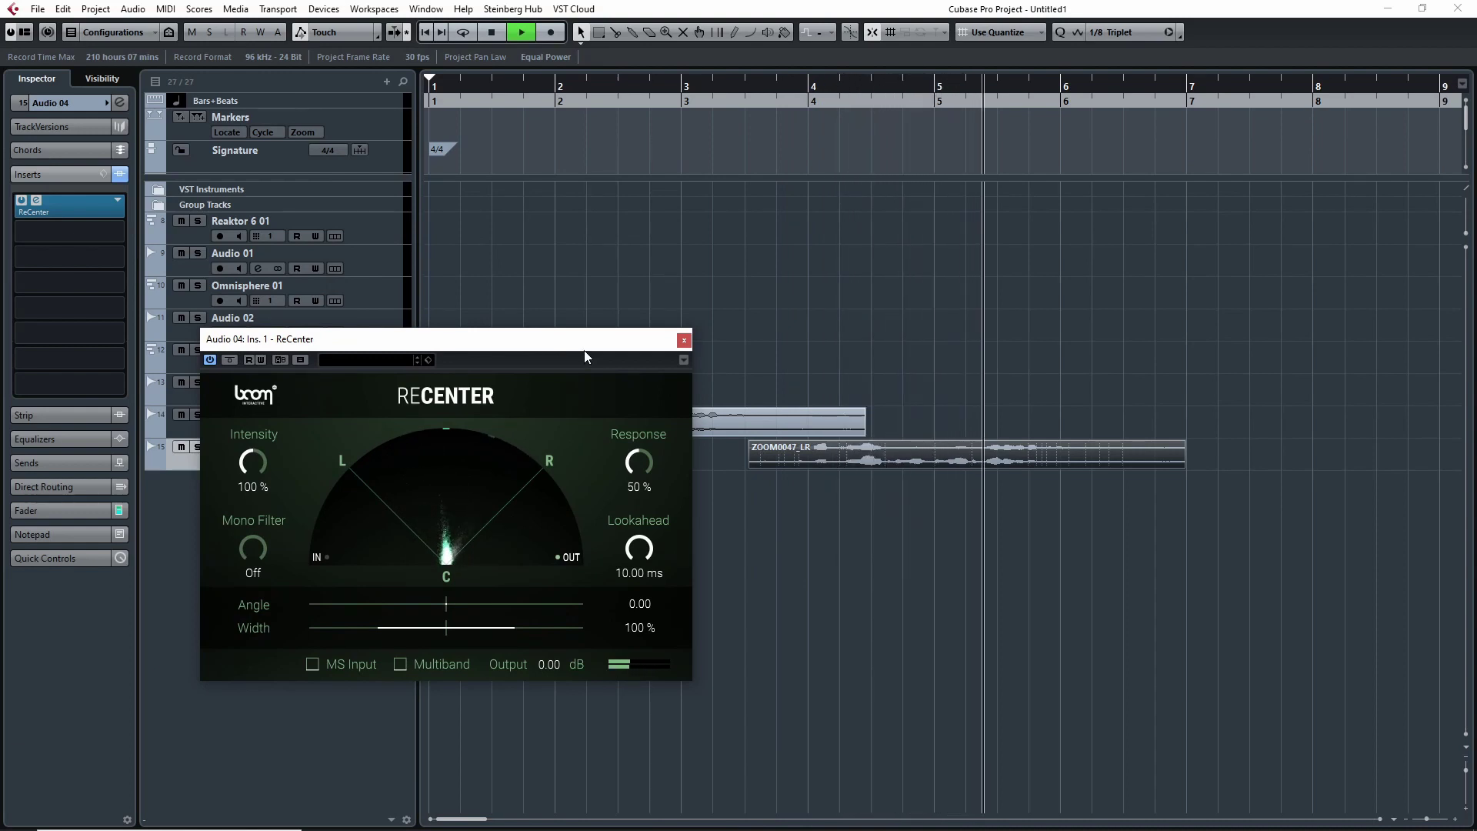
pyautogui.press('space')
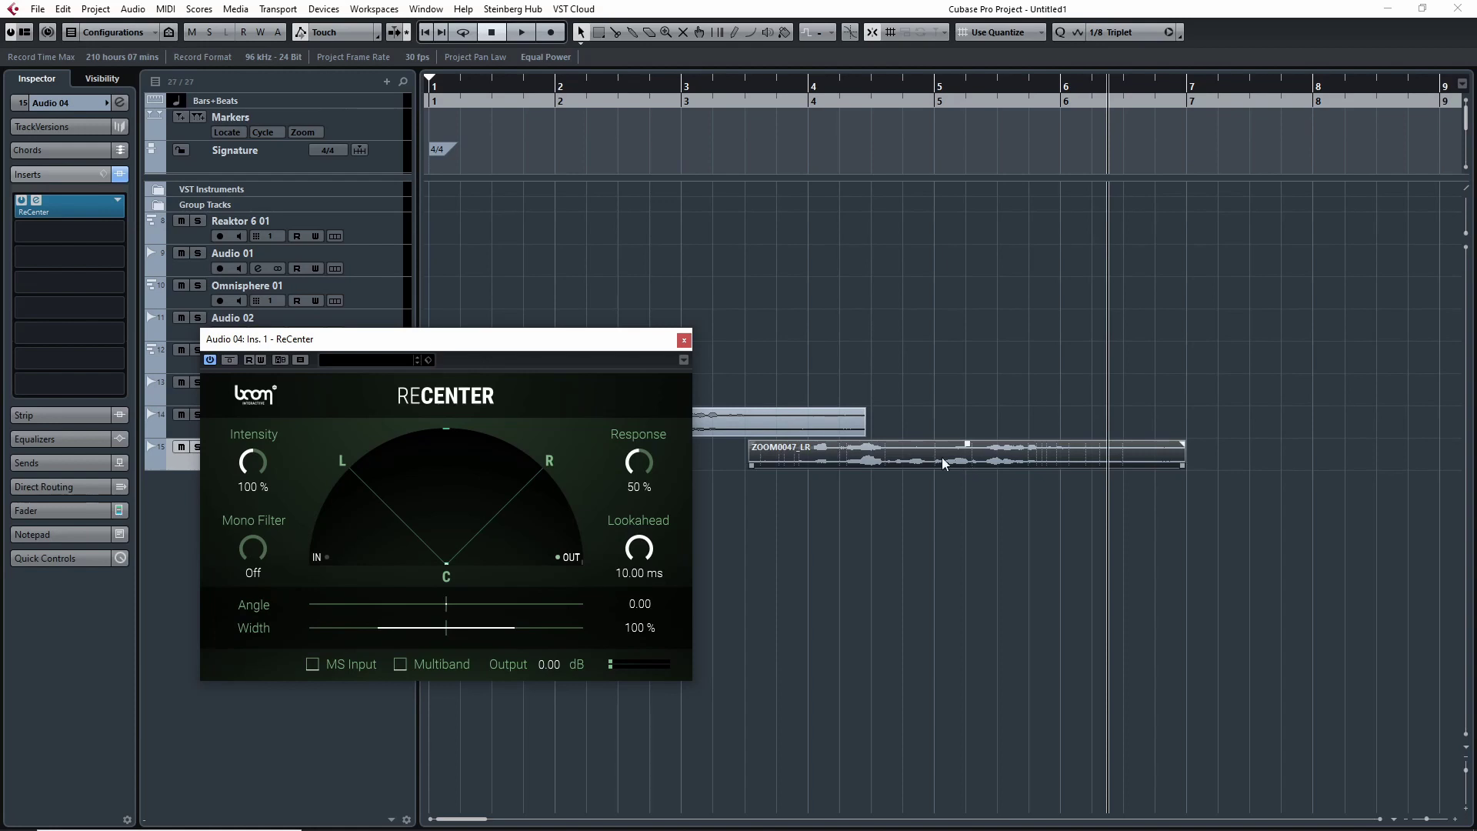
# Set the cycle range to the Audio 04 clip and turn on looping, with the playhead just before the clip
pyautogui.press('p')
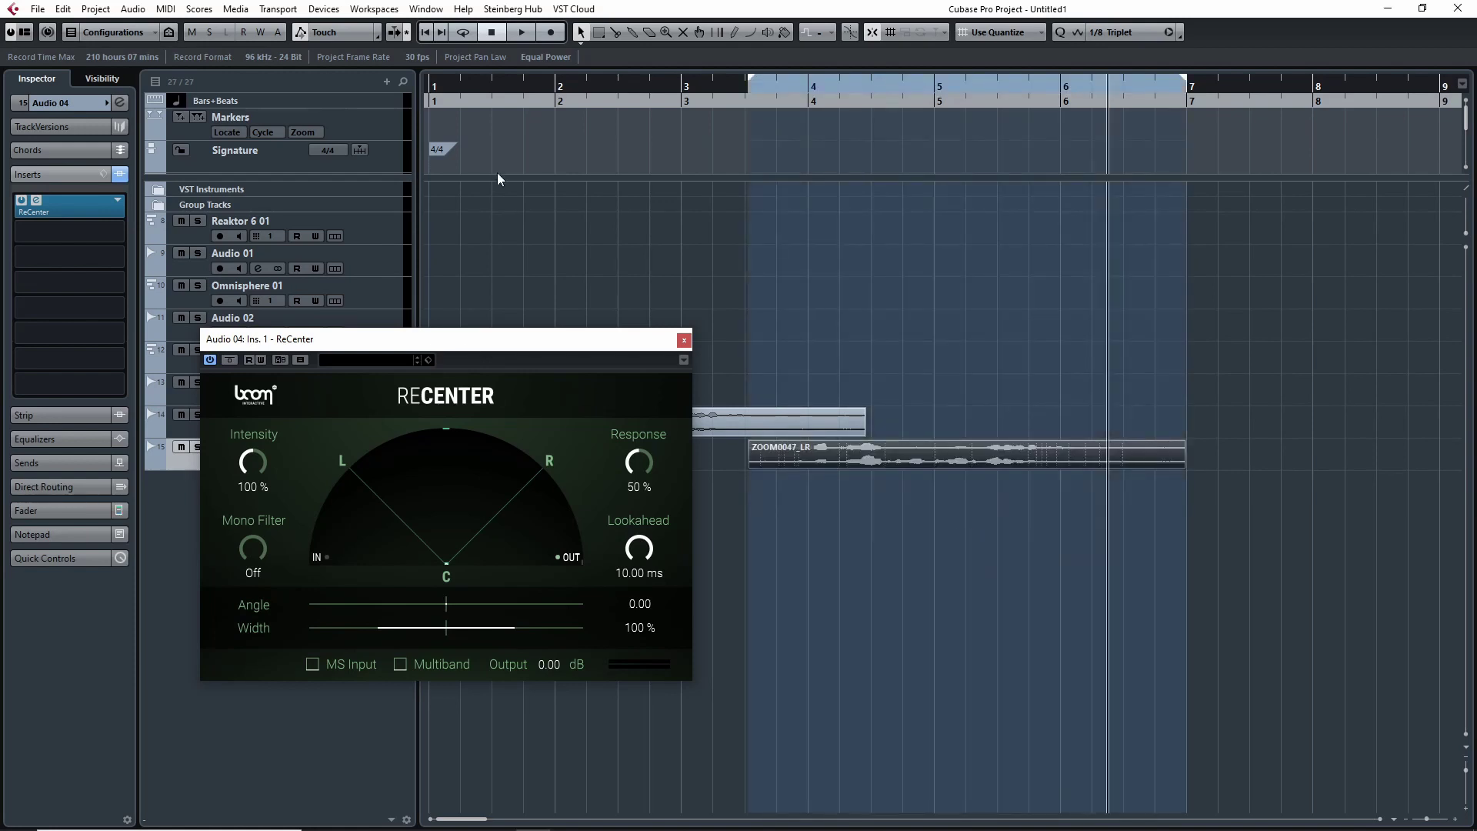
pyautogui.click(734, 91)
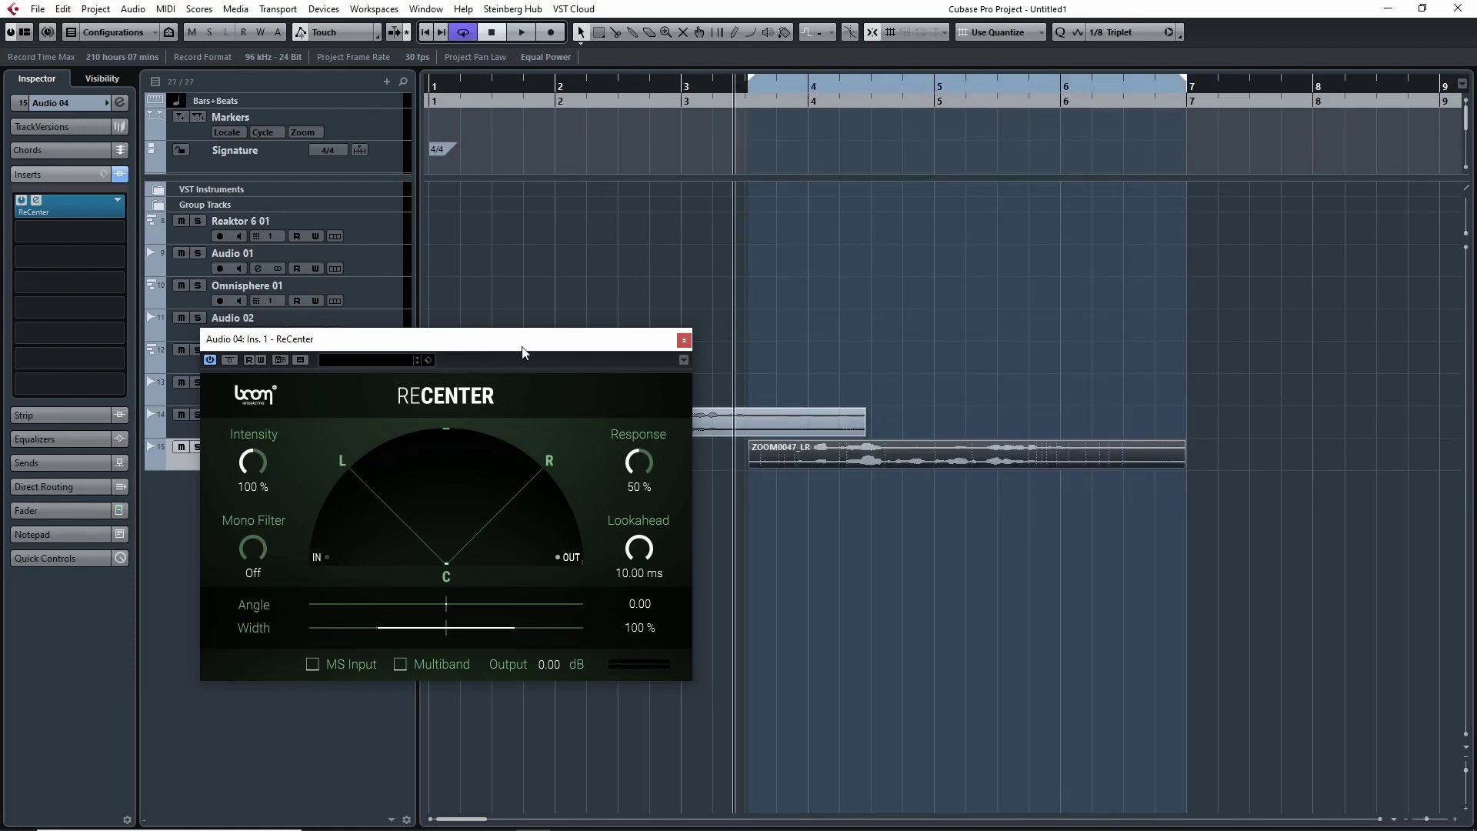
pyautogui.moveTo(522, 347); pyautogui.dragTo(550, 281)
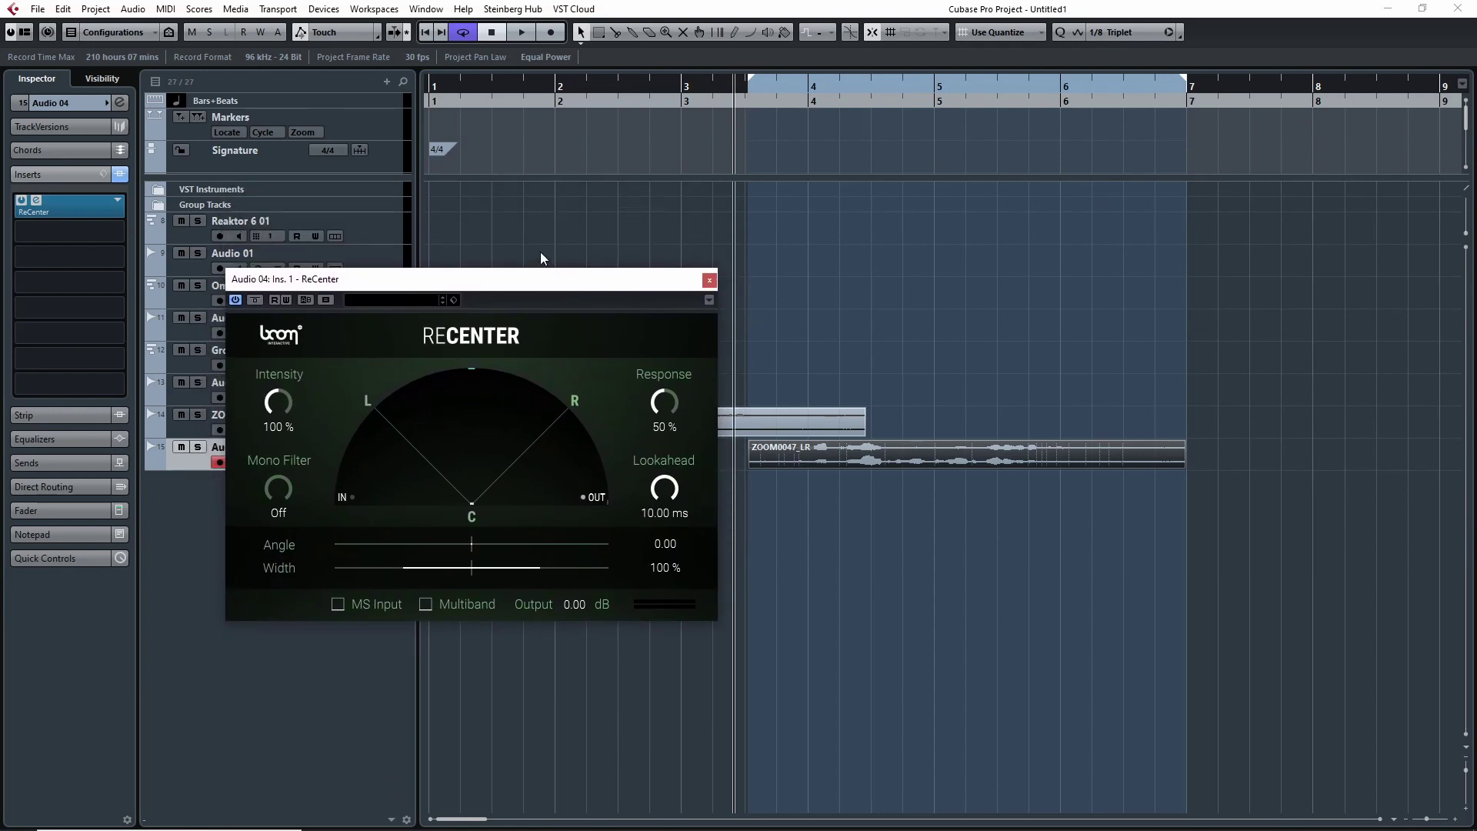
# Narrow ReCenter's stereo width to 26 % and start playback of the looped clip
pyautogui.moveTo(480, 281); pyautogui.dragTo(488, 209)
pyautogui.moveTo(479, 507)
pyautogui.mouseDown()
pyautogui.moveTo(537, 500)
pyautogui.moveTo(499, 495)
pyautogui.mouseUp()
pyautogui.press('space')
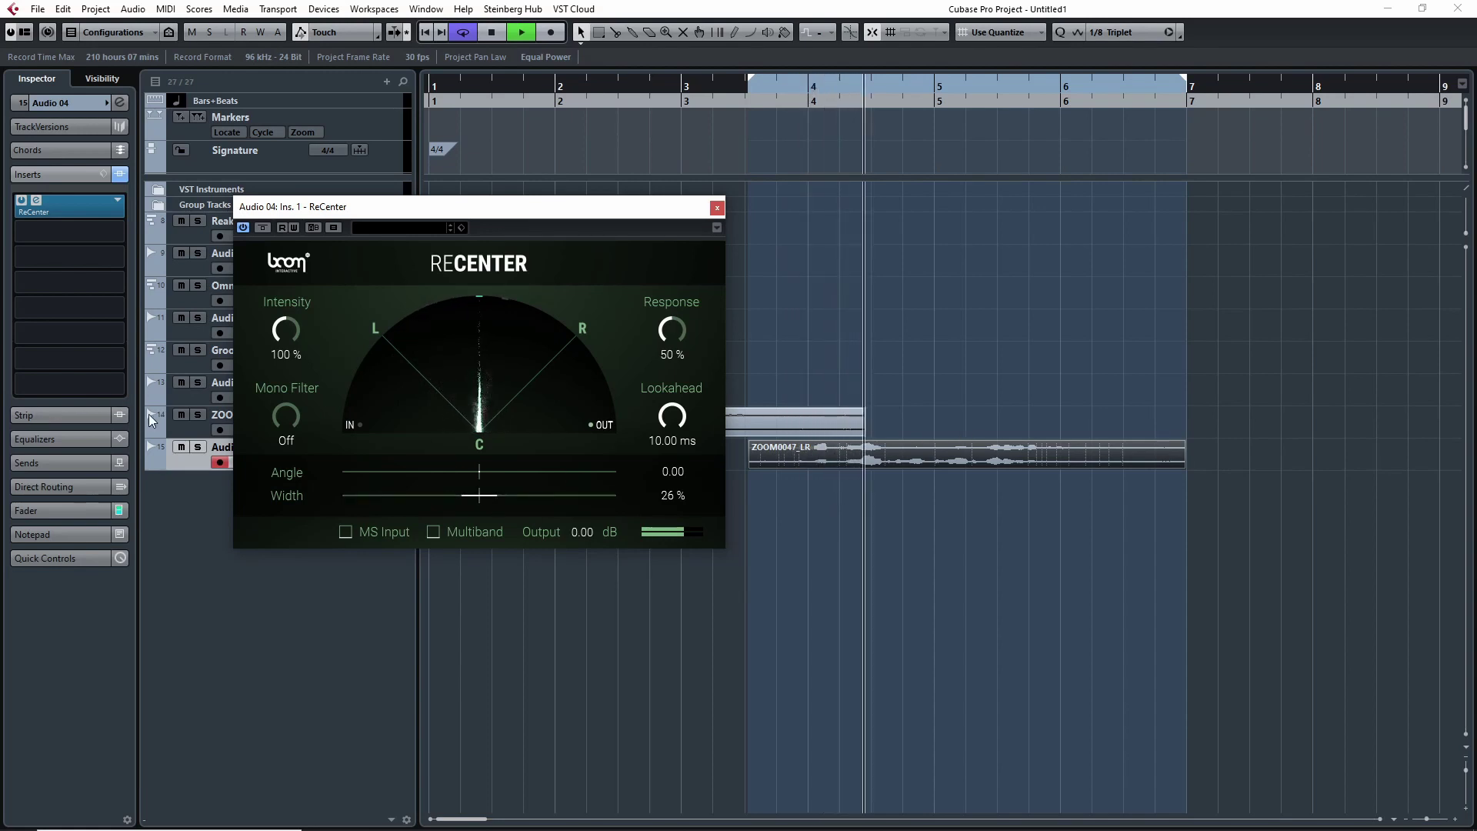
# Solo the Audio 04 track and compare the looped clip with ReCenter bypassed and active
pyautogui.press('s')
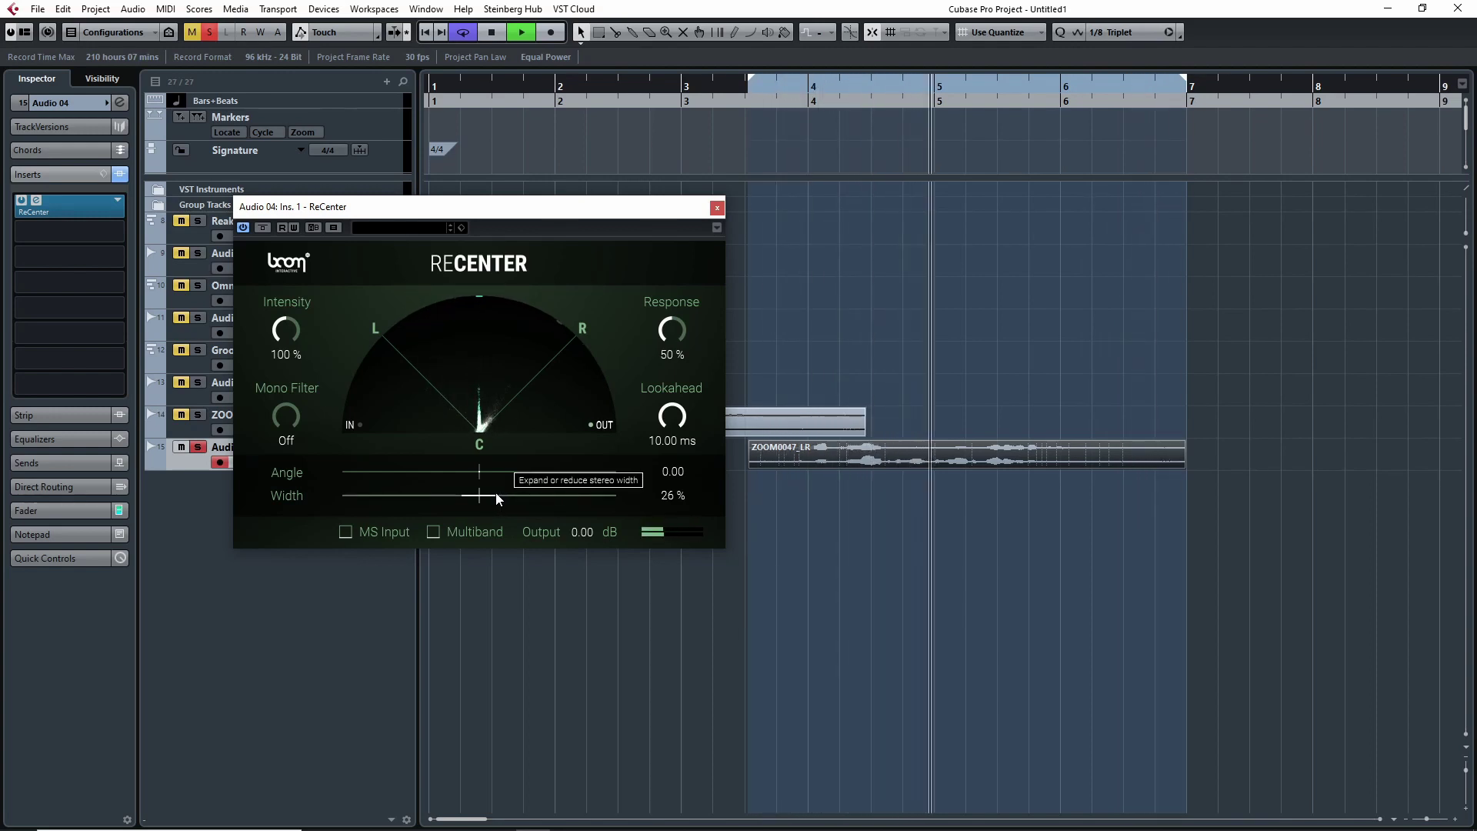
pyautogui.click(263, 228)
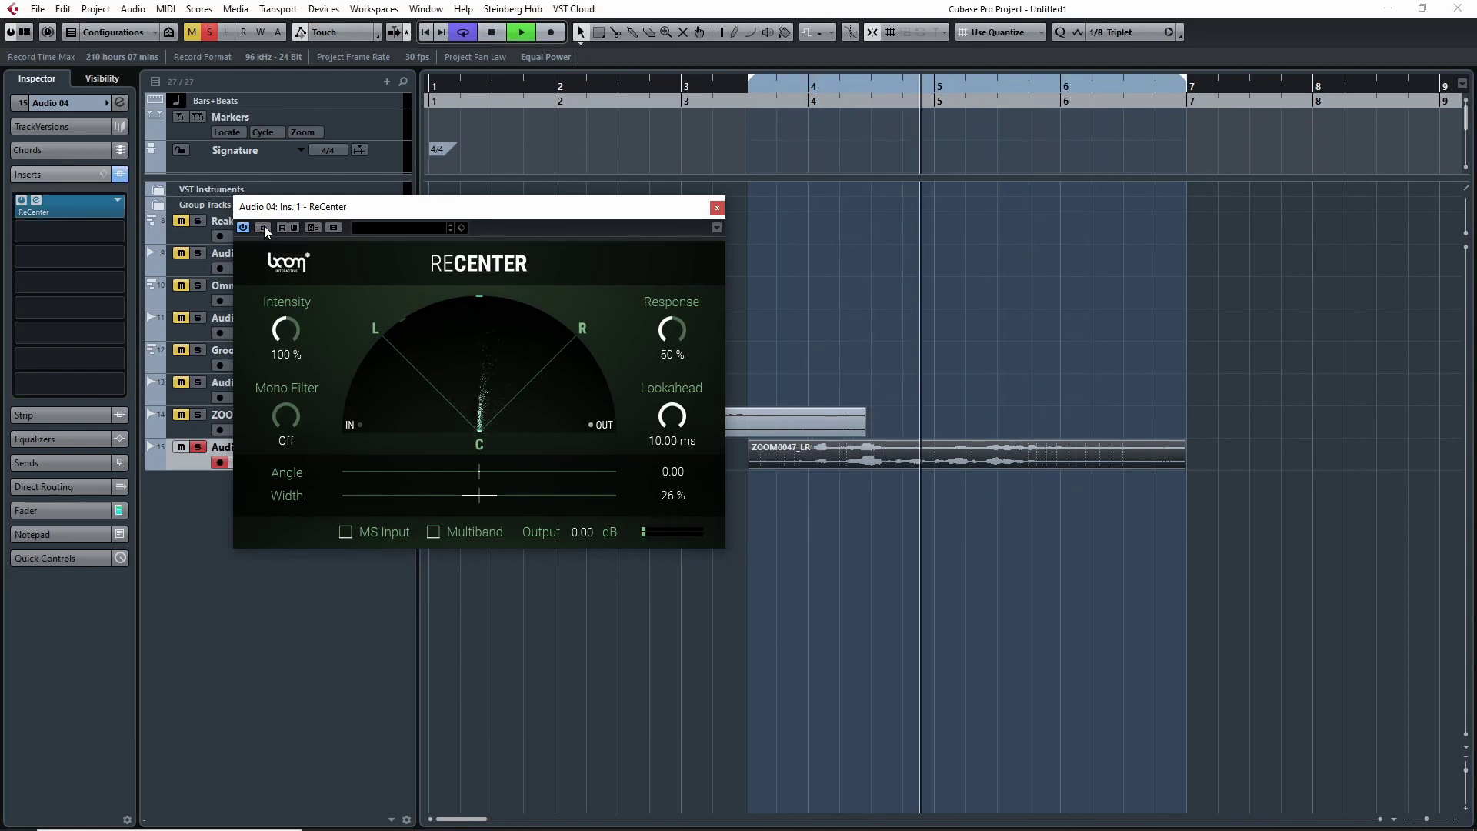
pyautogui.click(264, 228)
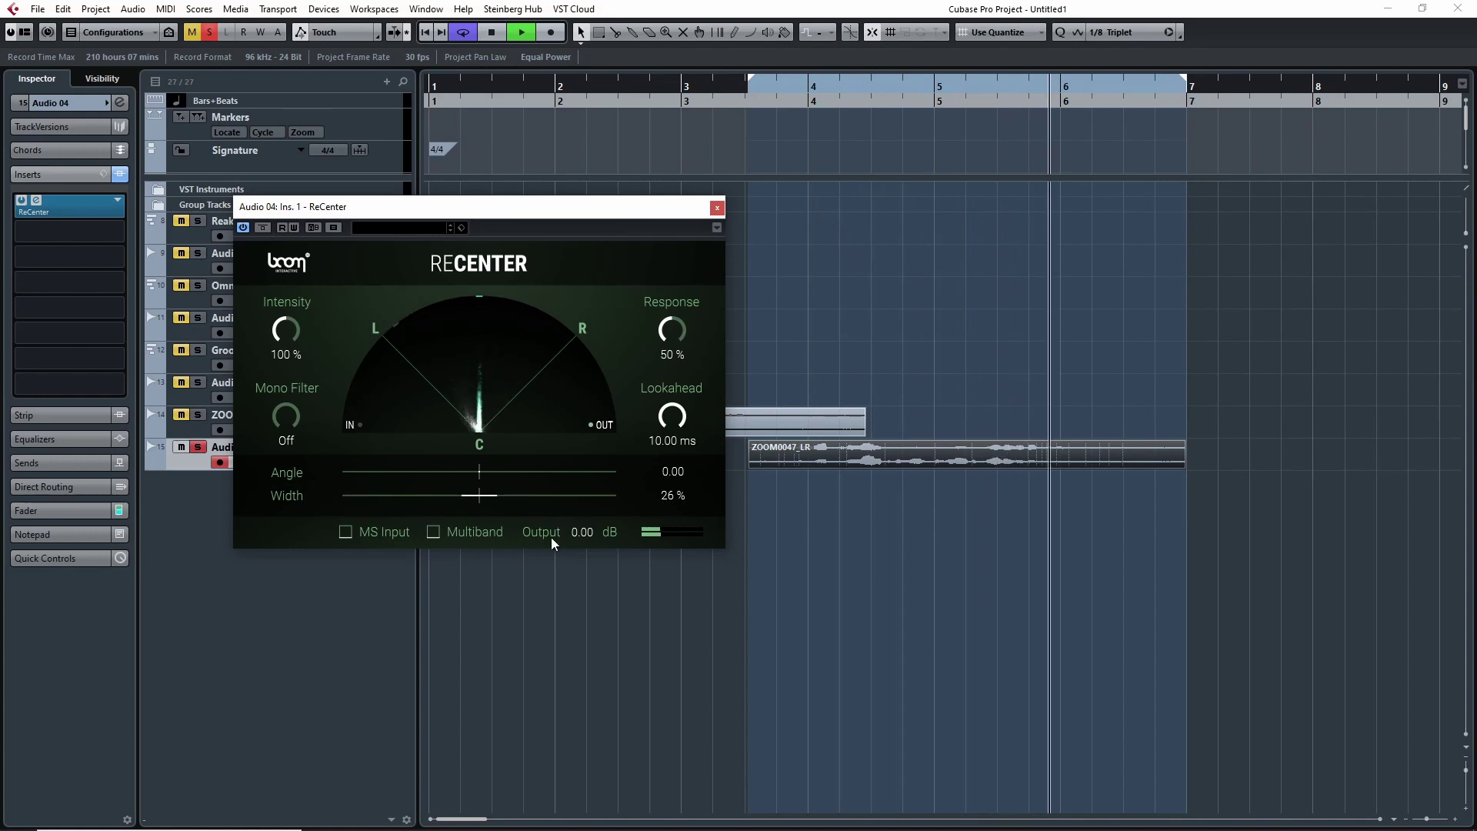
# Stop playback, reset ReCenter's width to 100 % and enable Multiband, with the playhead back at the clip's start
pyautogui.press('space')
pyautogui.moveTo(493, 500); pyautogui.dragTo(487, 500)
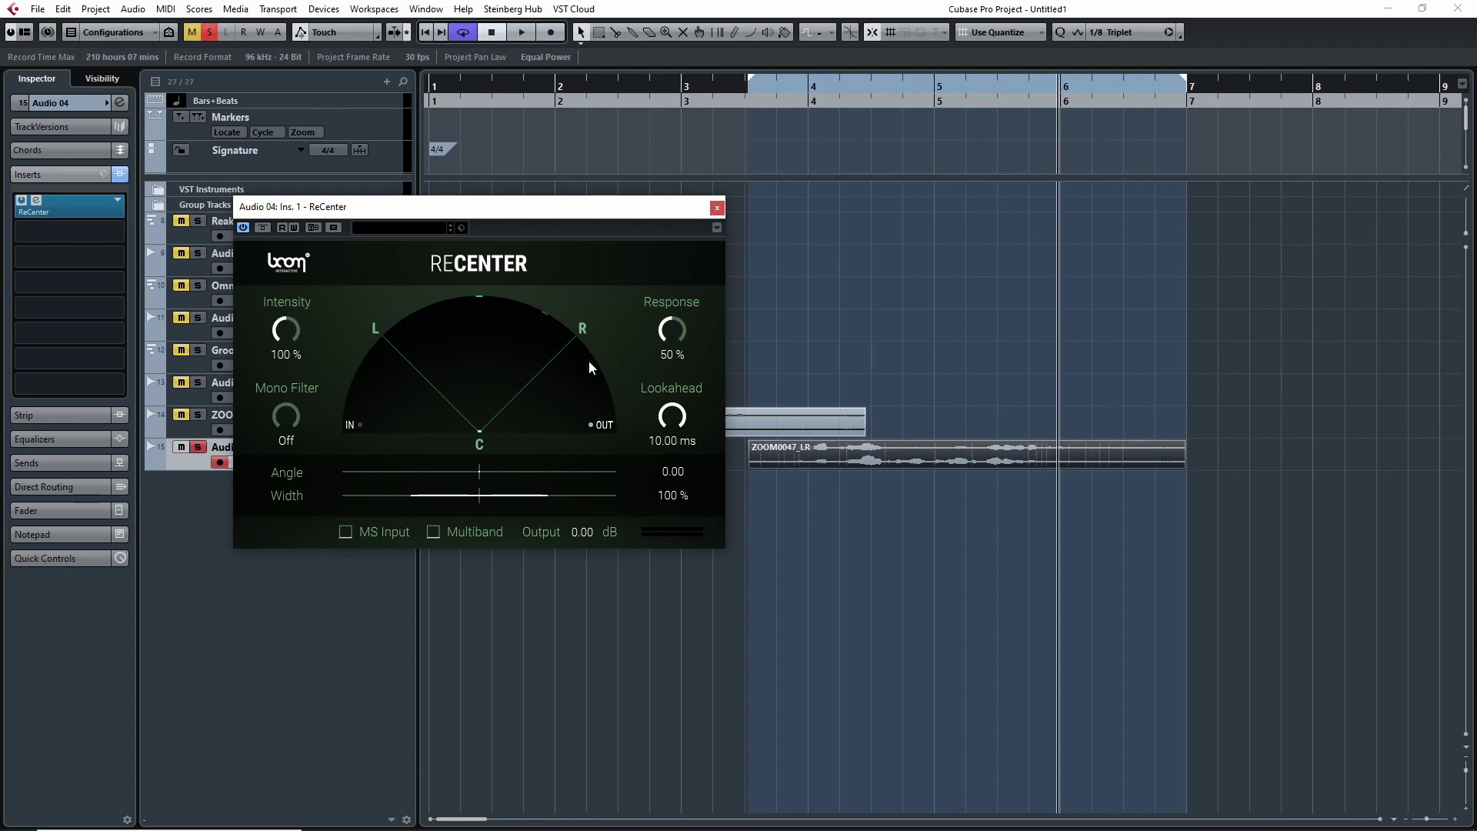
pyautogui.click(434, 532)
pyautogui.moveTo(764, 99); pyautogui.dragTo(741, 461)
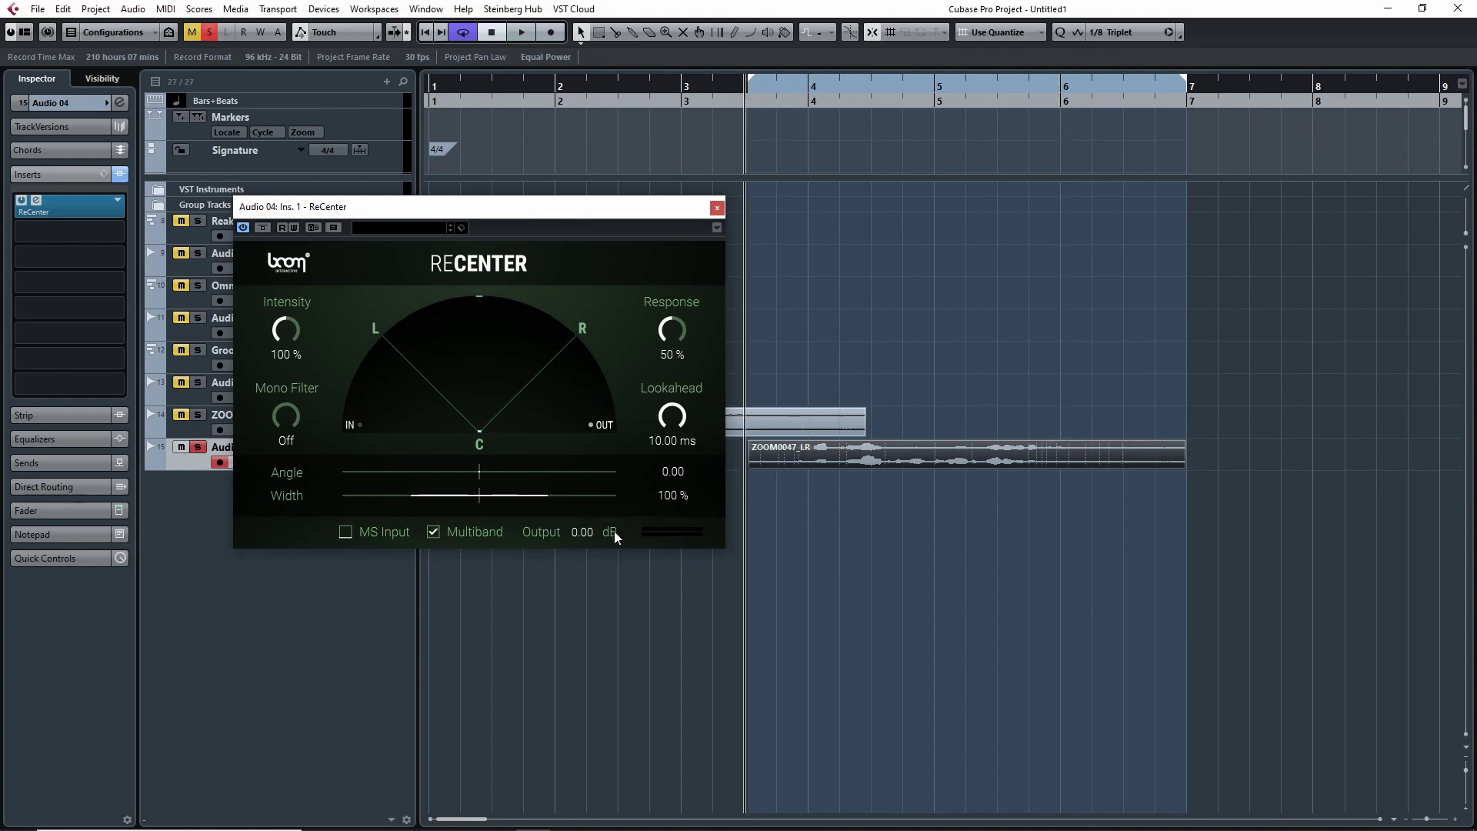
# Play the looped Audio 04 clip with ReCenter's Multiband on and off, ending stopped near the clip's start with Multiband on
pyautogui.press('space')
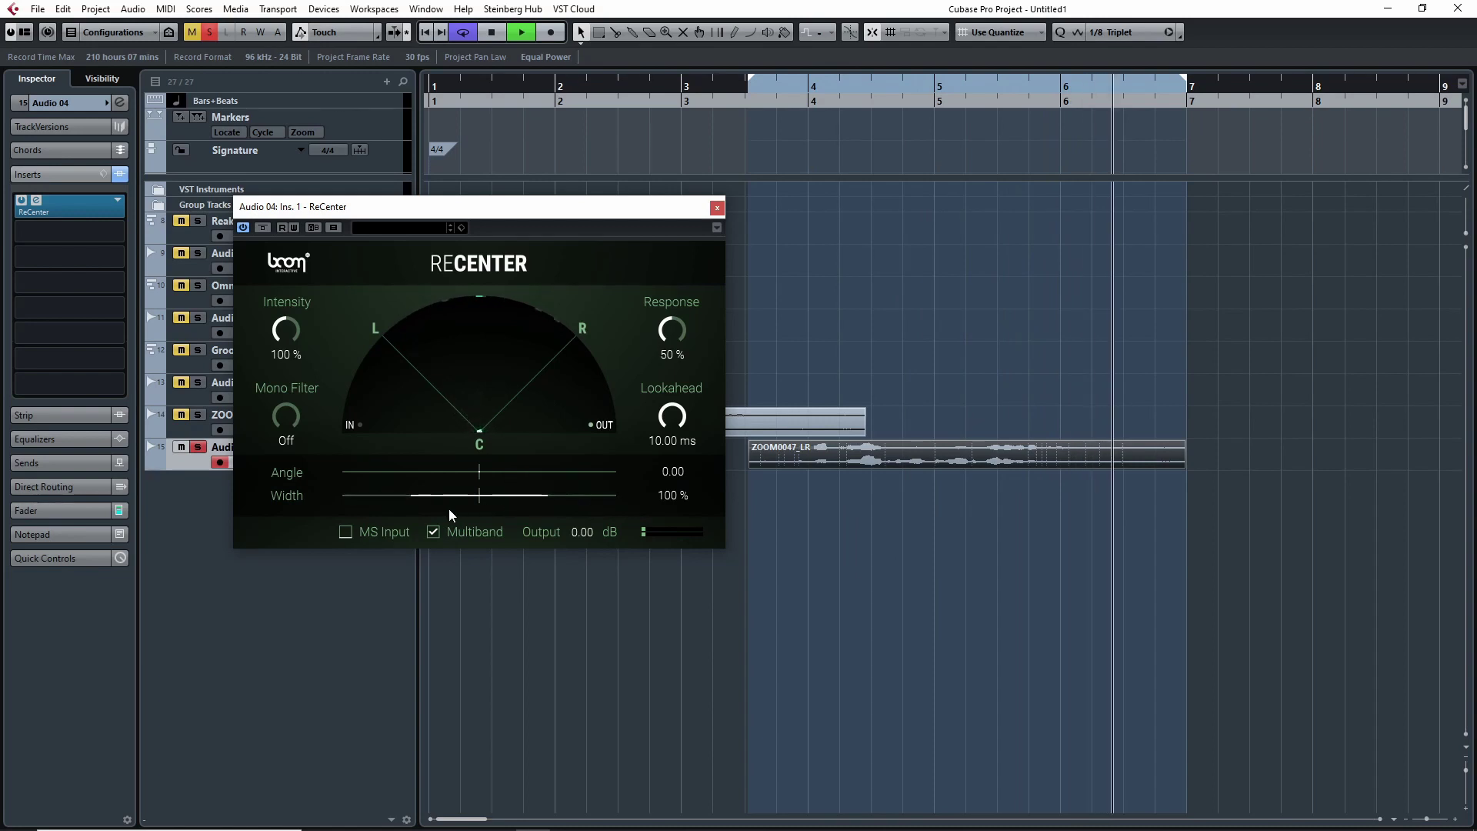
pyautogui.press('space')
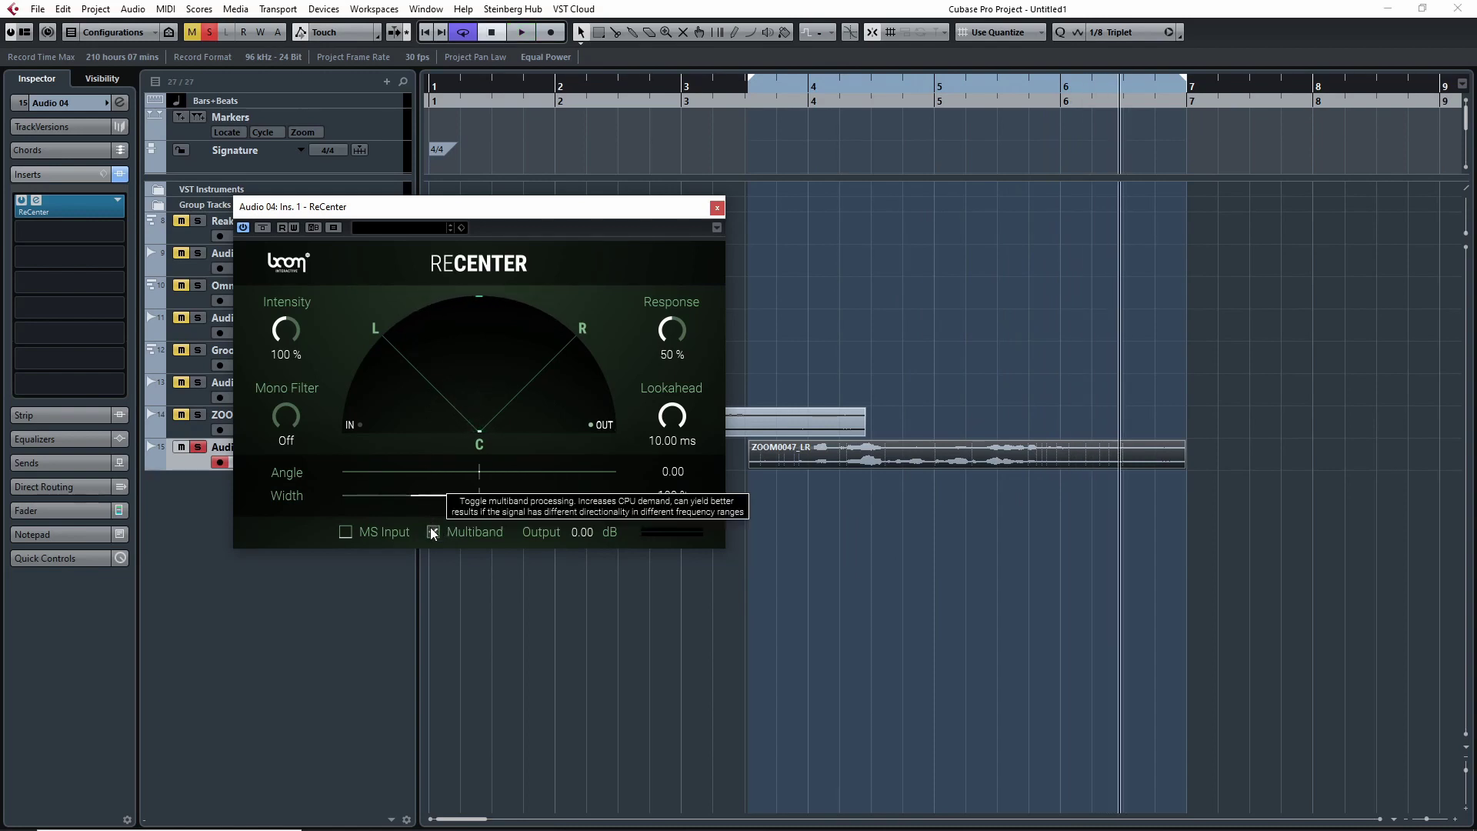
pyautogui.click(792, 89)
pyautogui.press('space')
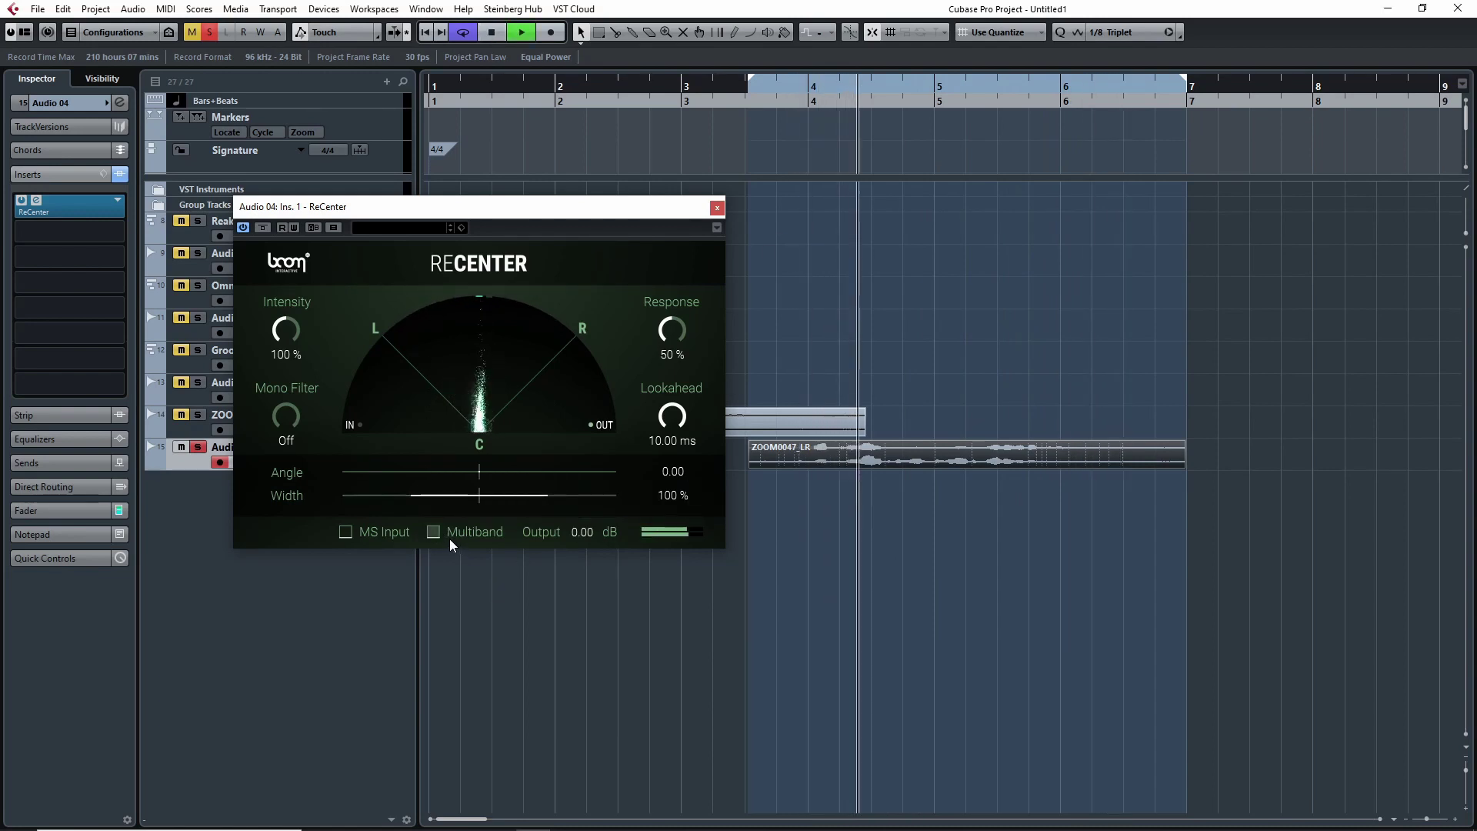
pyautogui.click(431, 531)
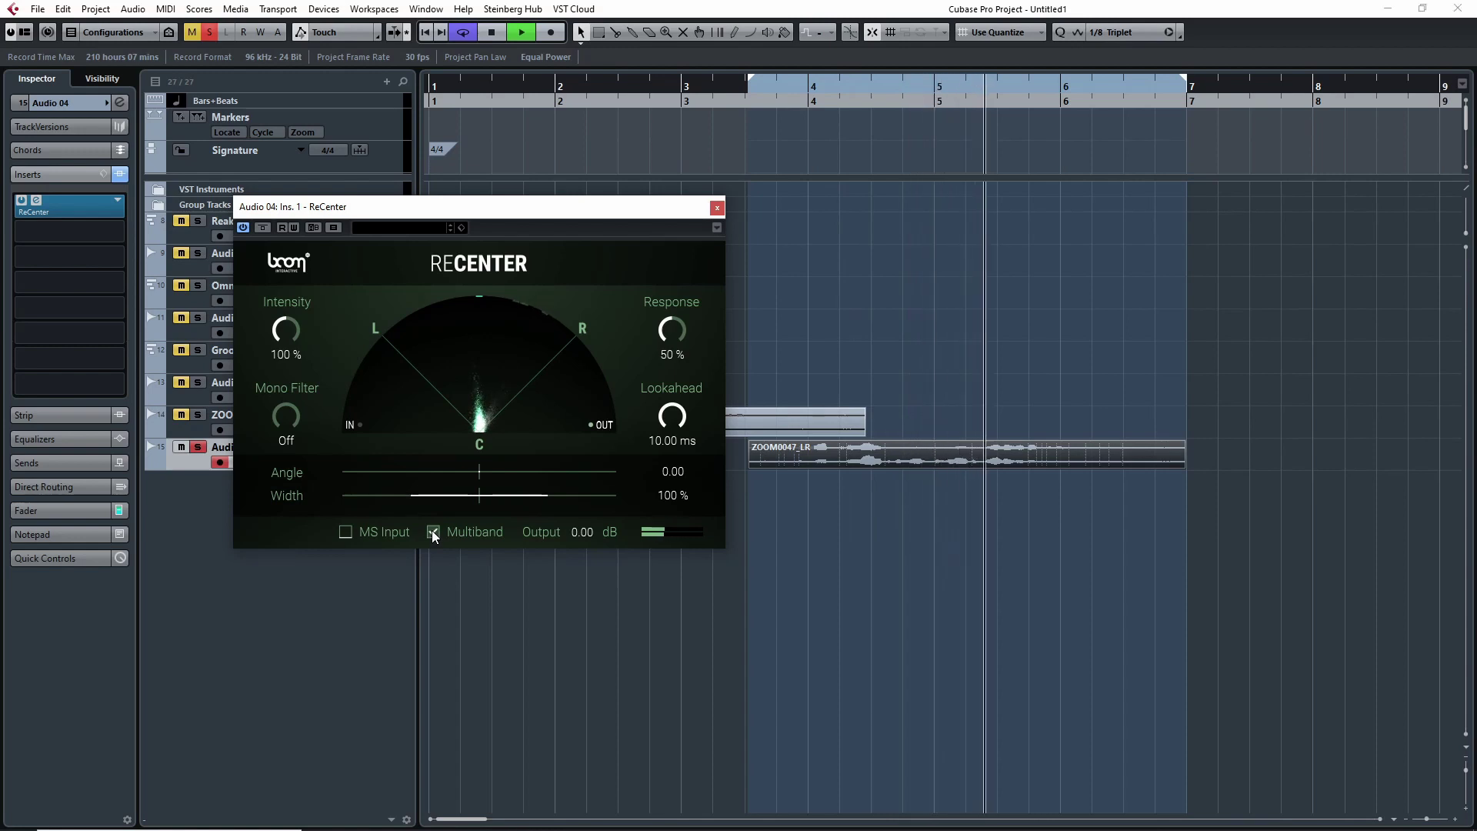
pyautogui.click(824, 87)
pyautogui.press('space')
pyautogui.click(772, 95)
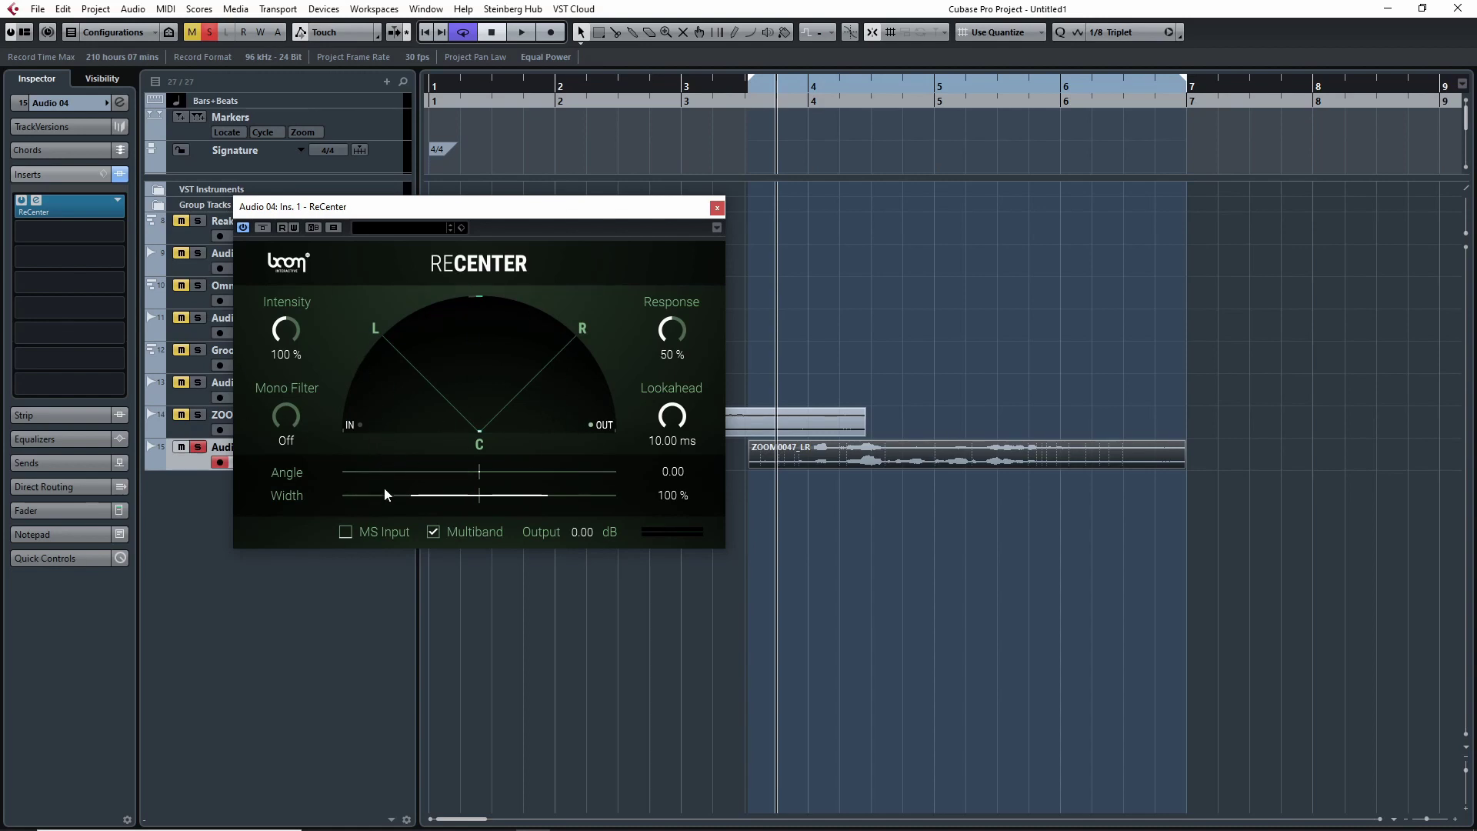
# Disable Multiband and play the clip while switching MS Input on and back off
pyautogui.click(431, 535)
pyautogui.press('space')
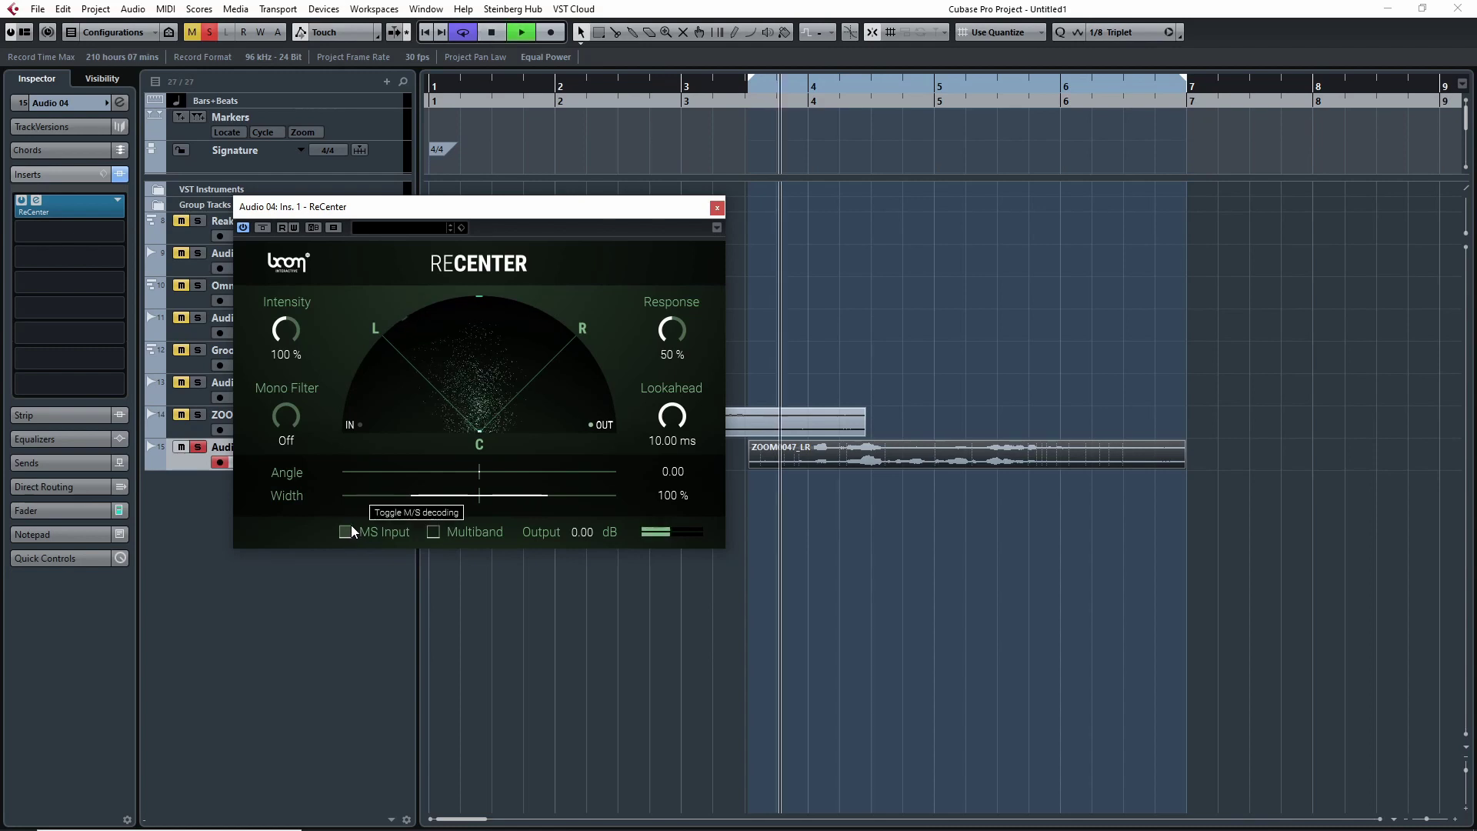
pyautogui.click(350, 526)
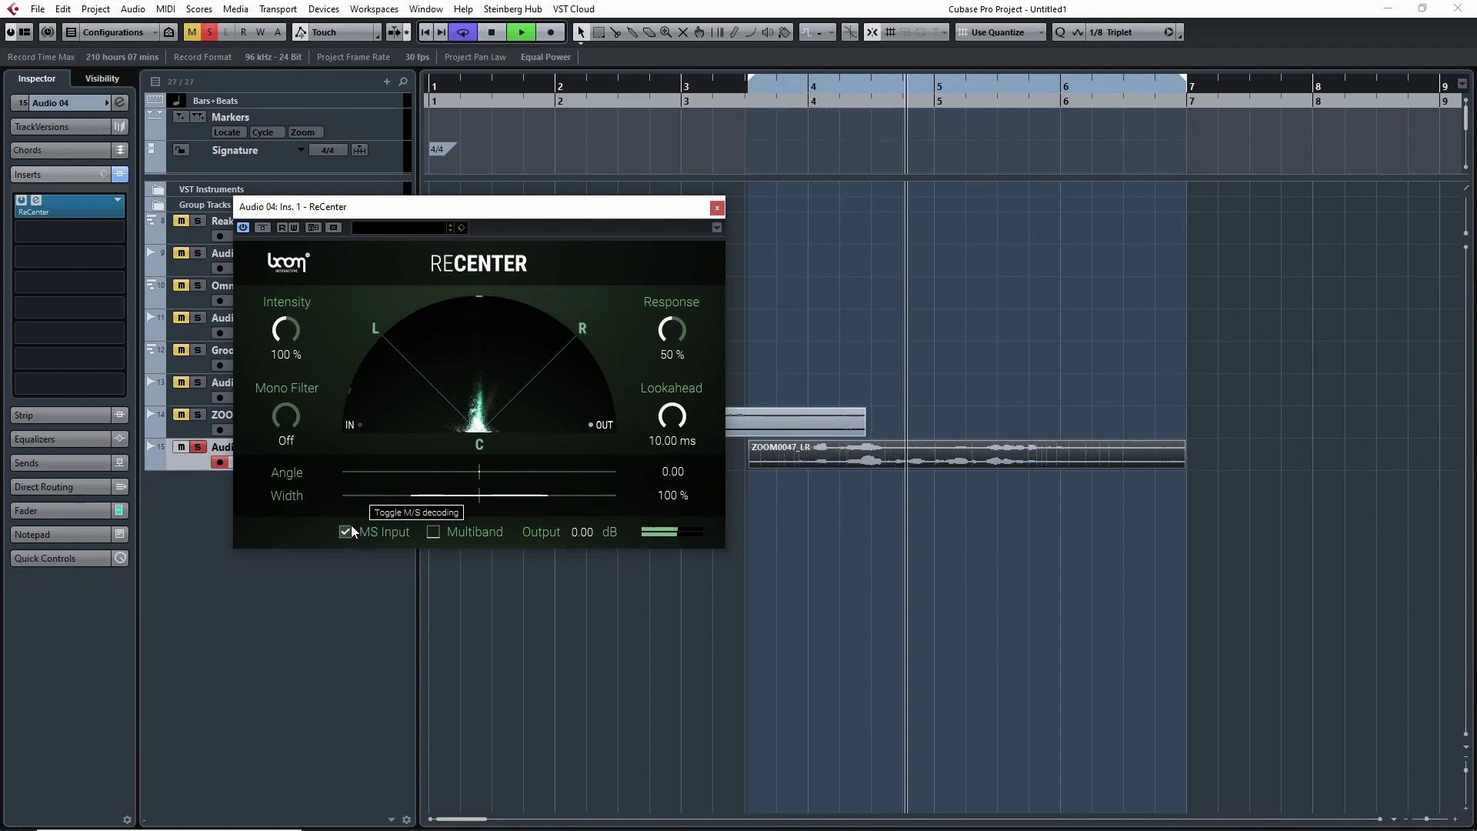
pyautogui.click(344, 529)
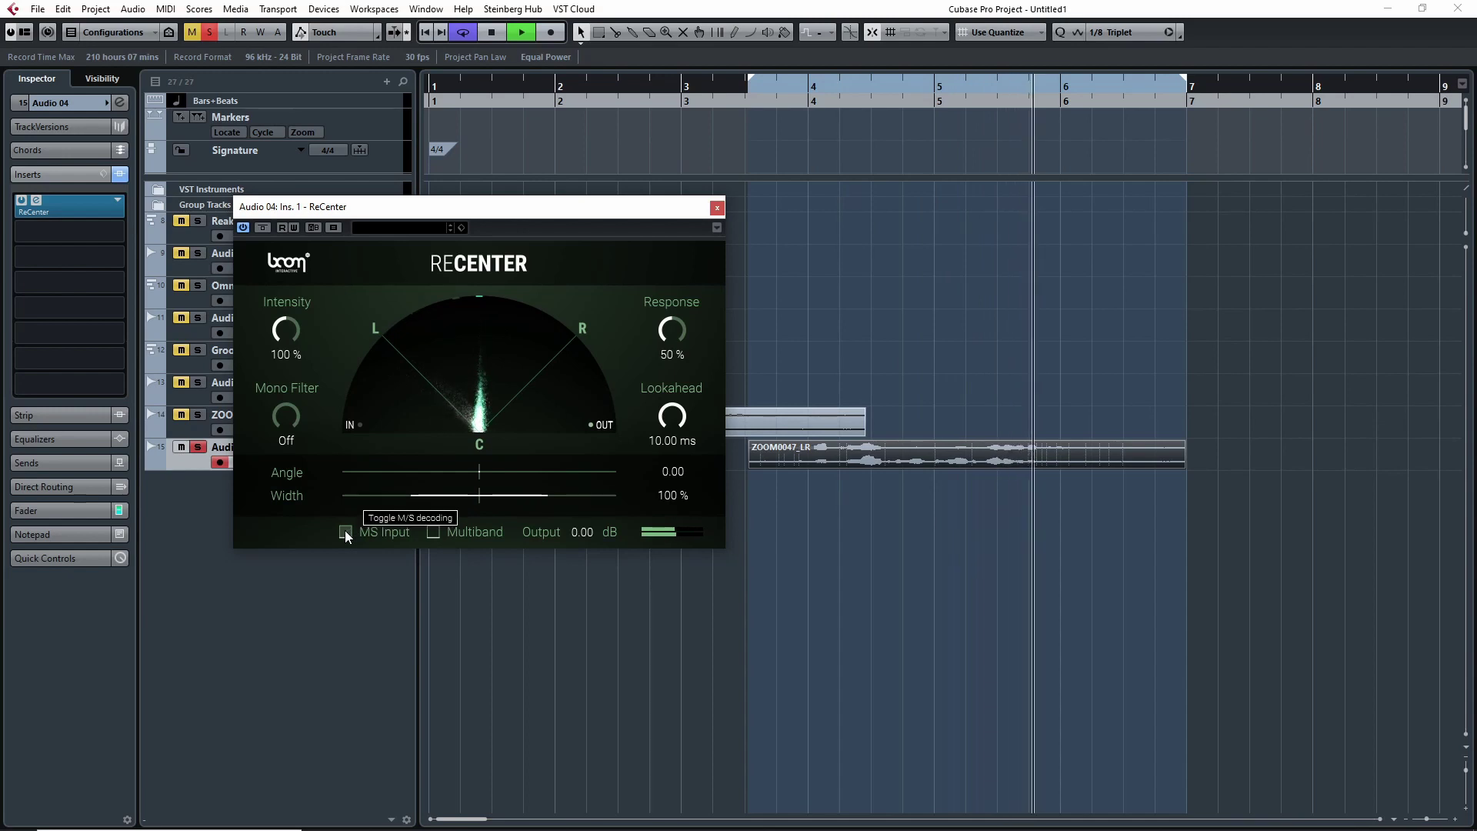
pyautogui.press('space')
# Compare the clip's playback with MS Input enabled and disabled, leaving playback stopped and MS Input off
pyautogui.click(344, 530)
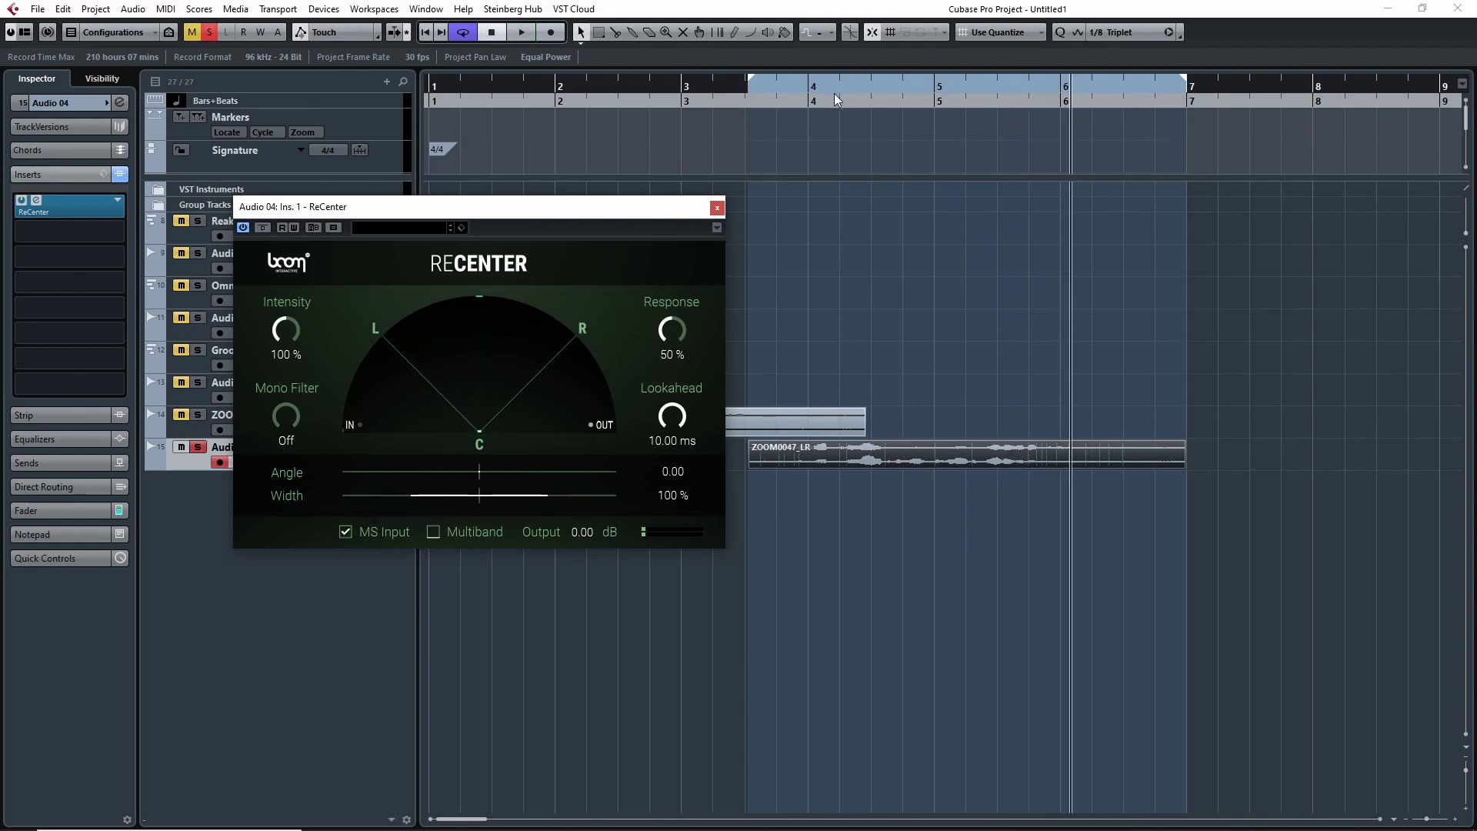
pyautogui.press('space')
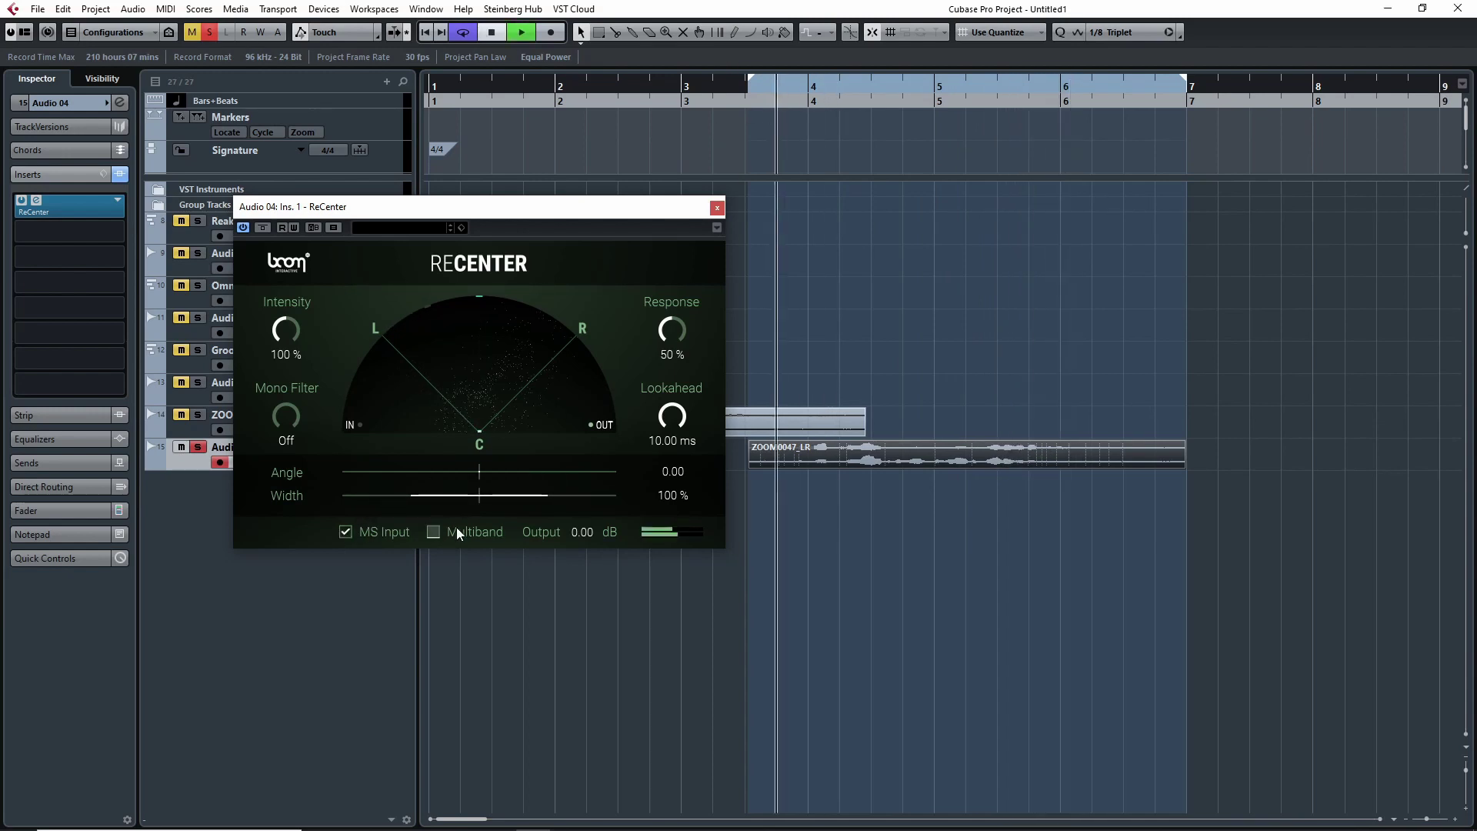
pyautogui.click(345, 530)
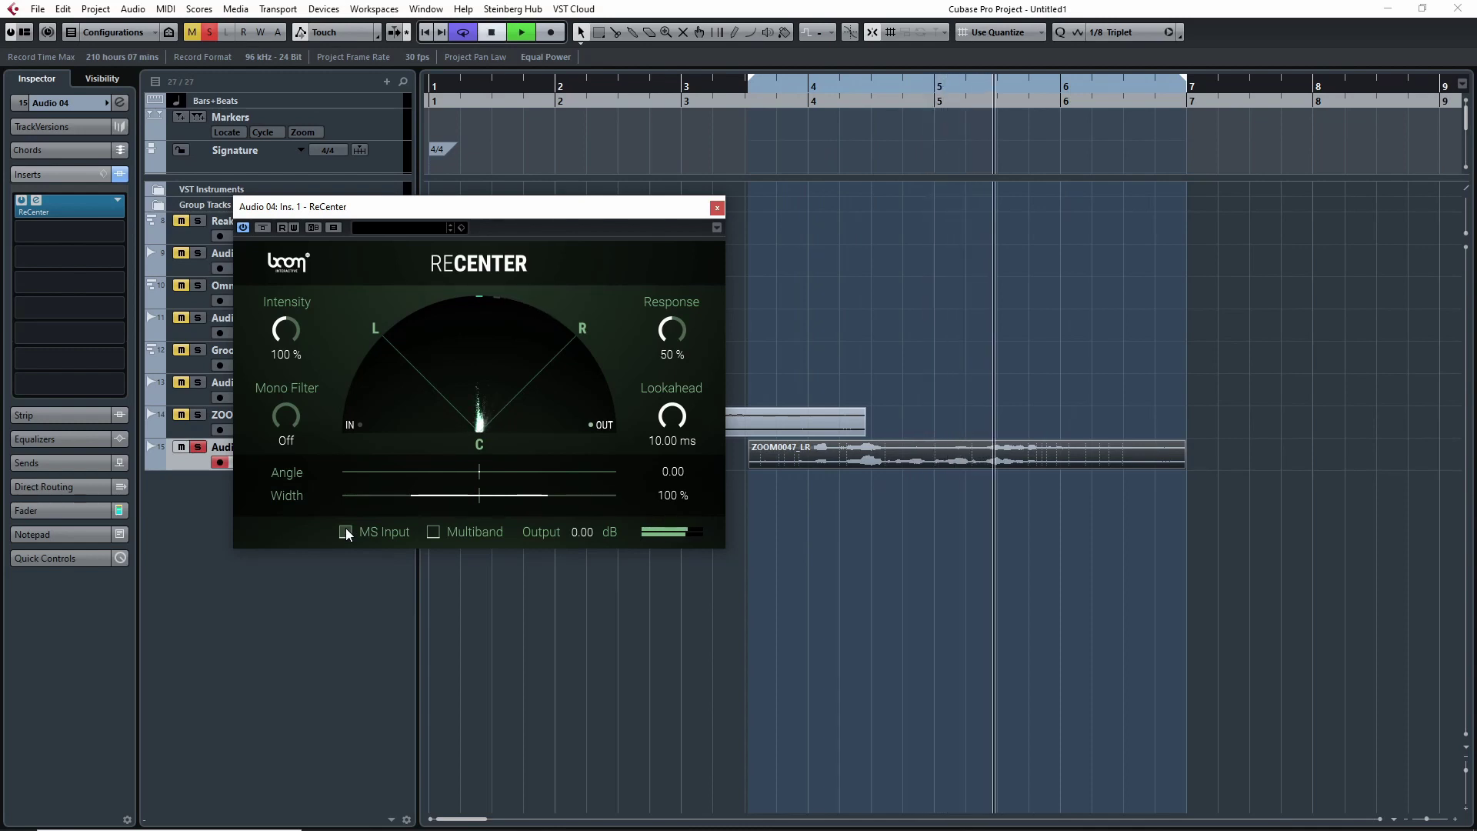
pyautogui.press('space')
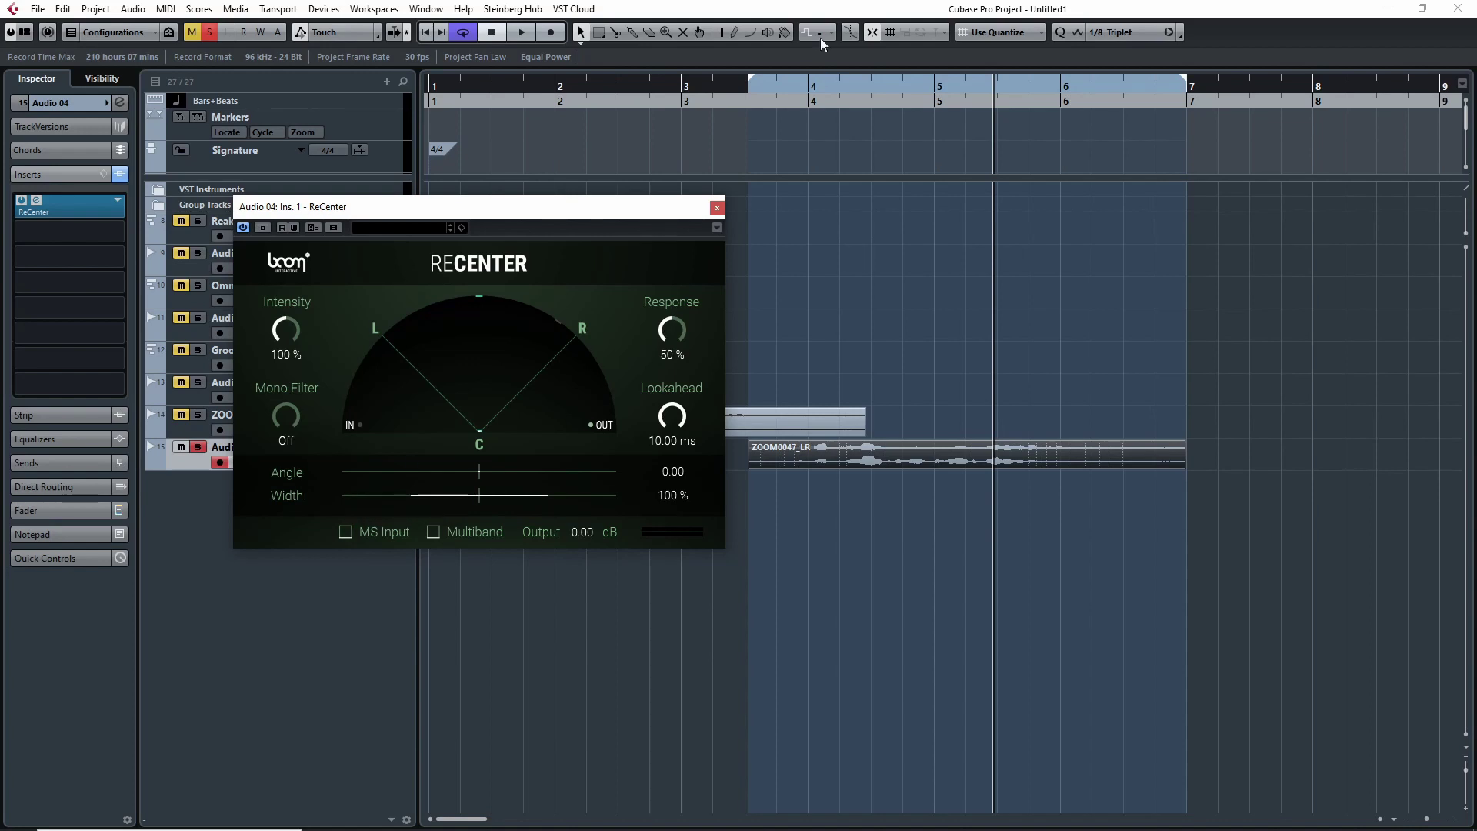
pyautogui.press('space')
pyautogui.click(345, 532)
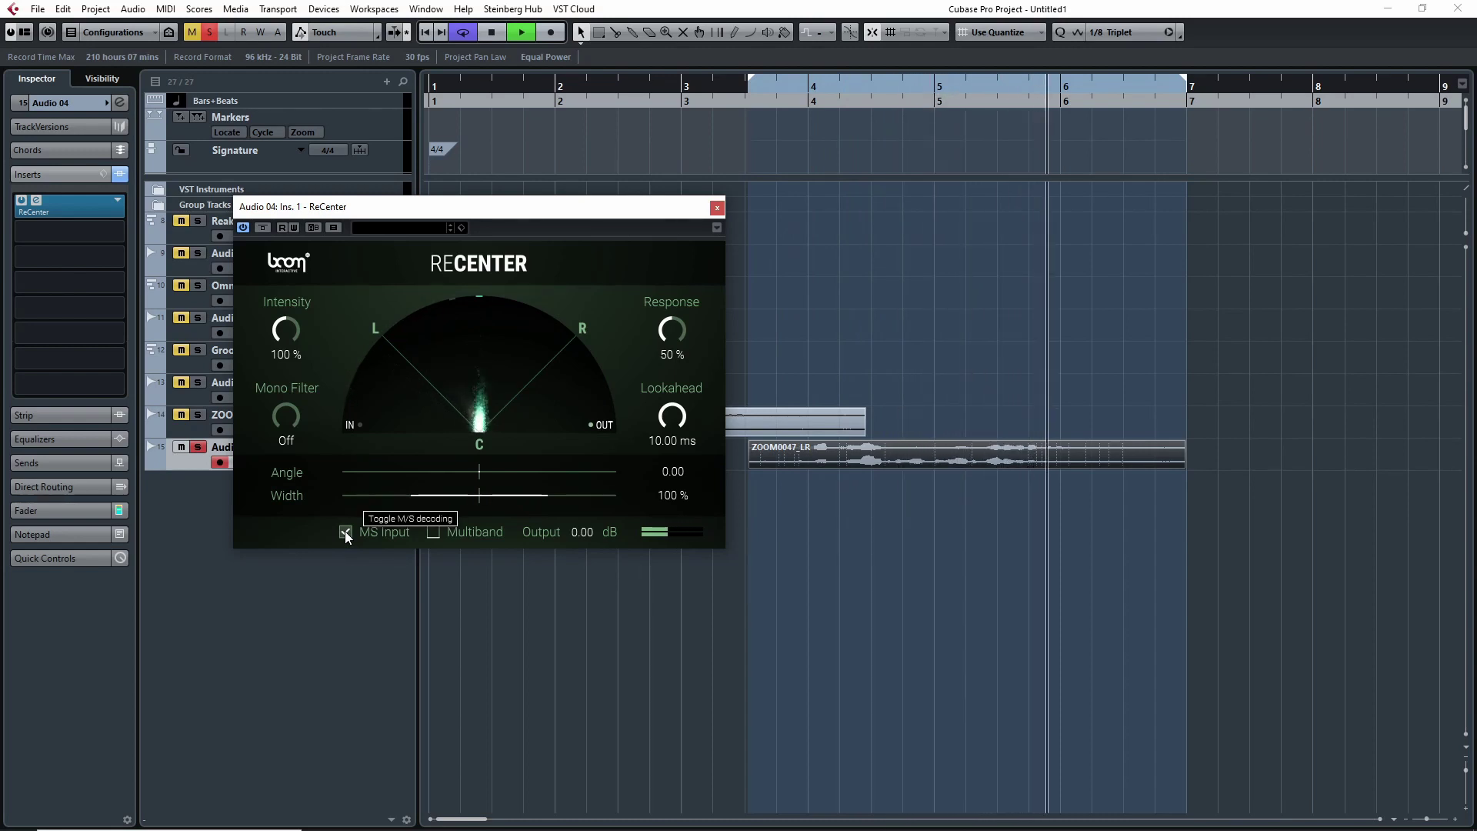
pyautogui.press('space')
pyautogui.click(345, 532)
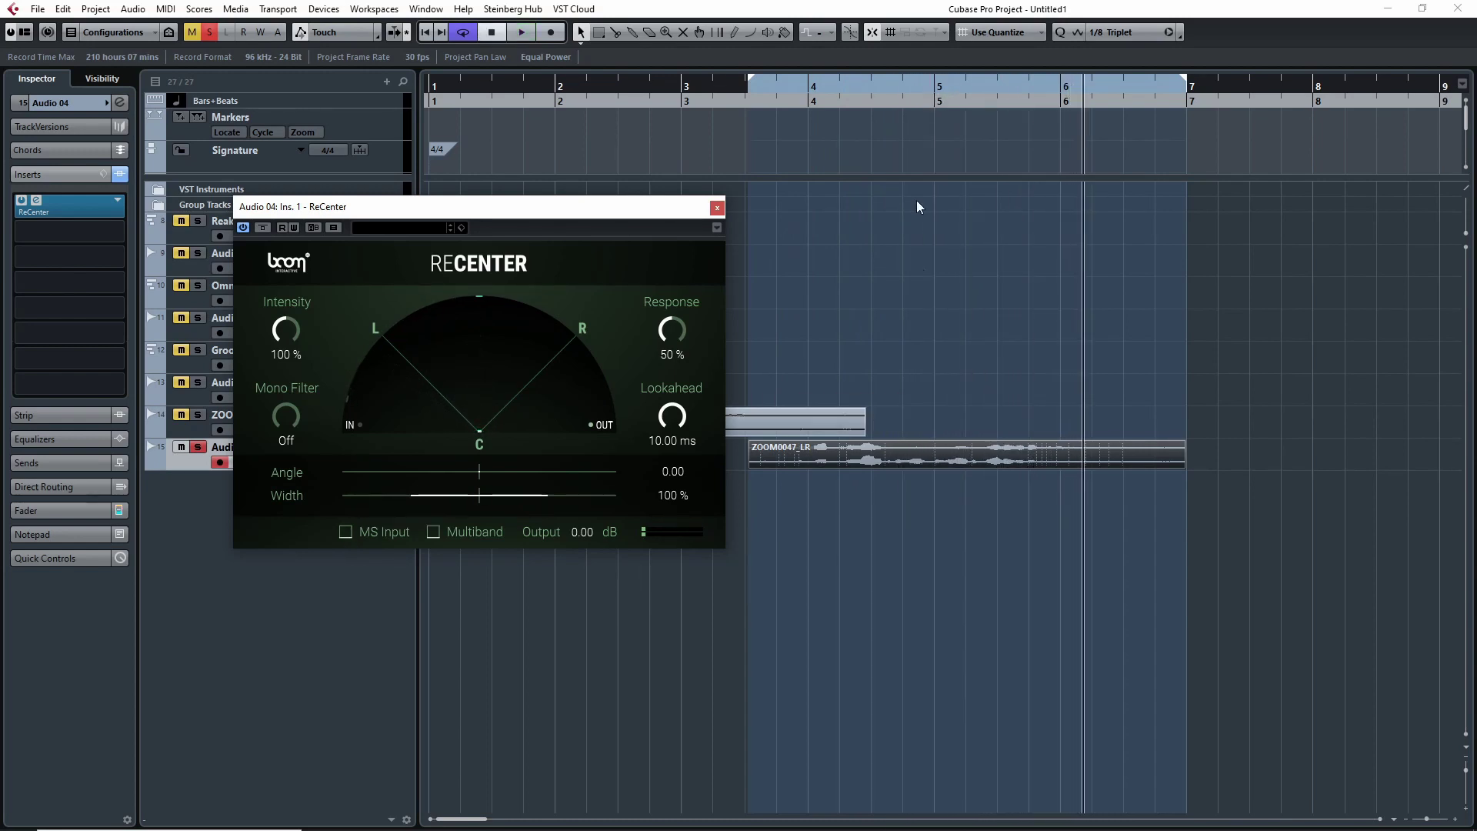
# Play again from the clip's start while toggling MS Input, then leave it off with the playhead near the start
pyautogui.click(825, 86)
pyautogui.click(745, 87)
pyautogui.click(343, 531)
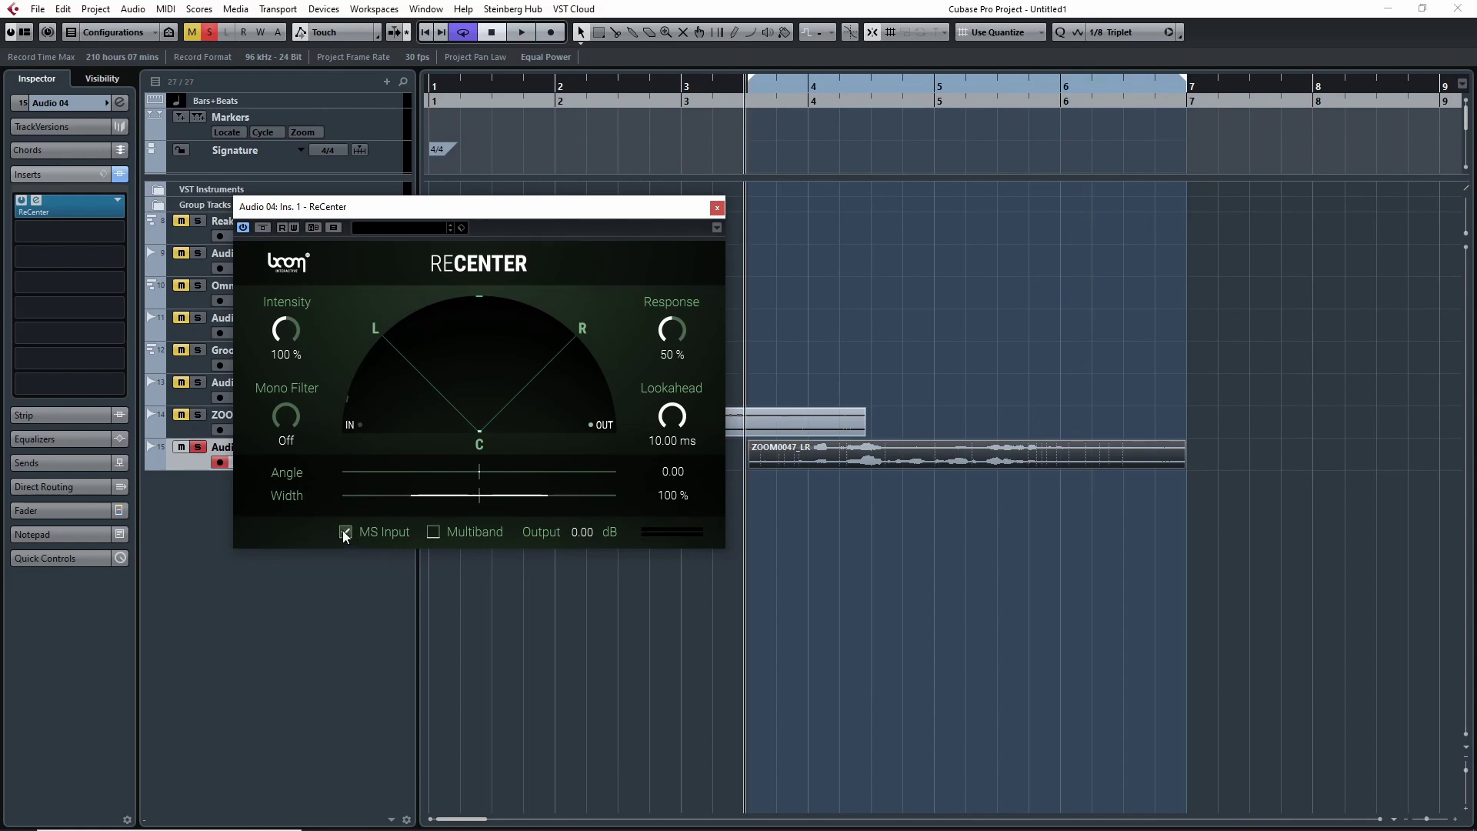
pyautogui.press('space')
pyautogui.click(343, 530)
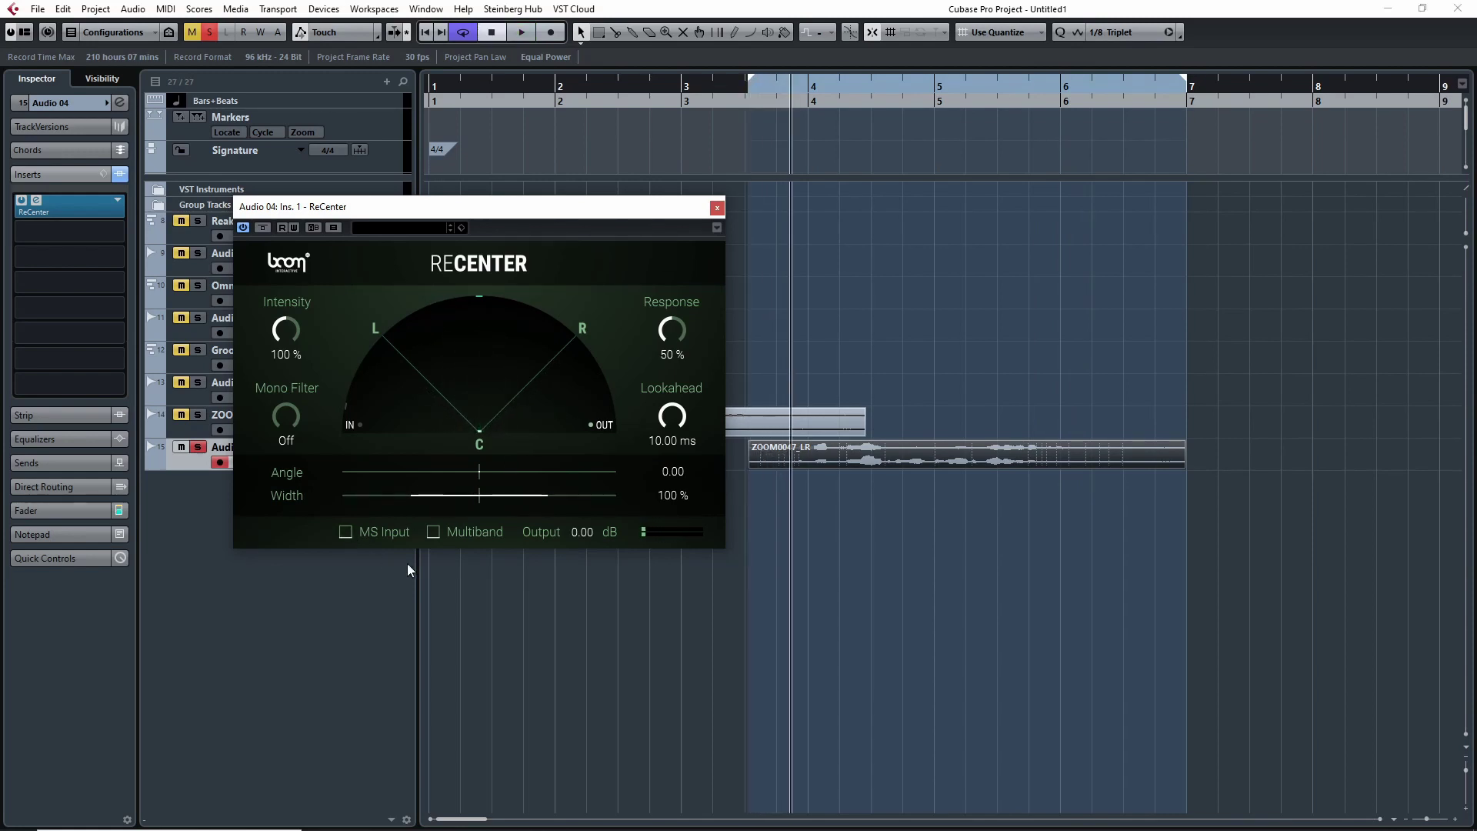
pyautogui.click(343, 532)
pyautogui.moveTo(823, 83); pyautogui.dragTo(786, 89)
# Raise ReCenter's Intensity to 200 % and play the clip to hear the correction
pyautogui.moveTo(287, 329); pyautogui.dragTo(286, 320)
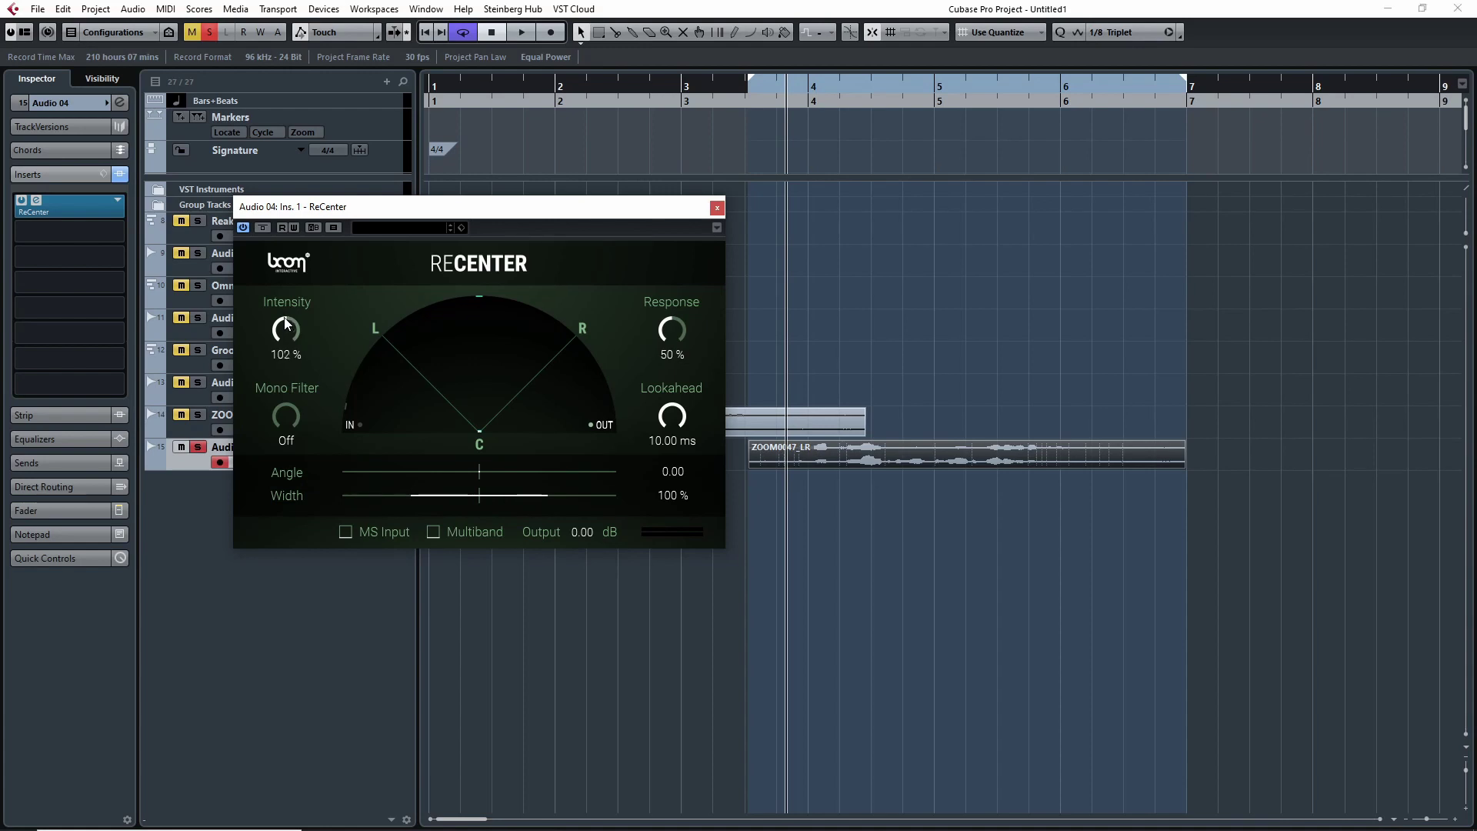
pyautogui.moveTo(288, 242); pyautogui.dragTo(289, 223)
pyautogui.press('space')
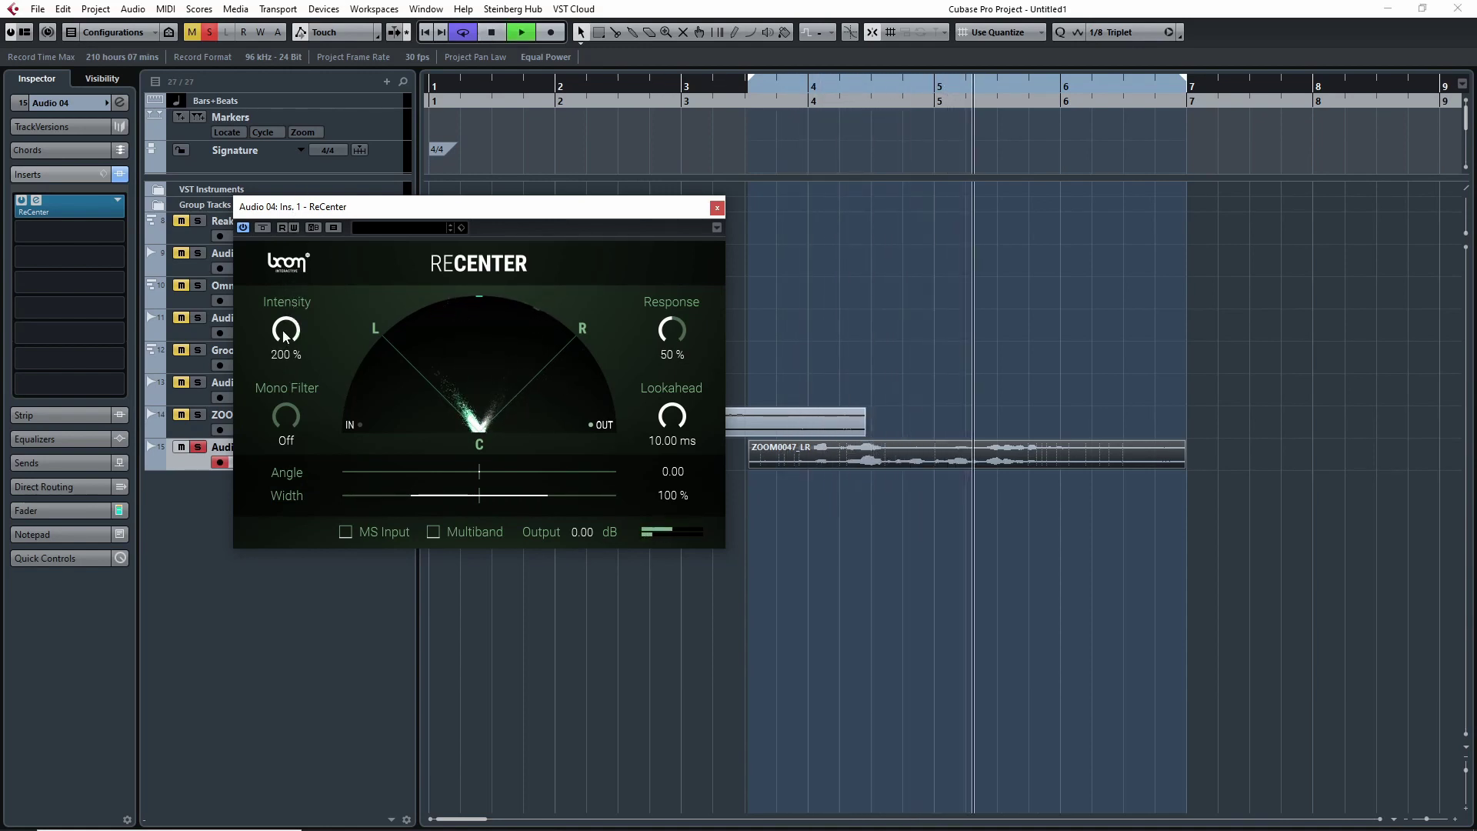
pyautogui.press('space')
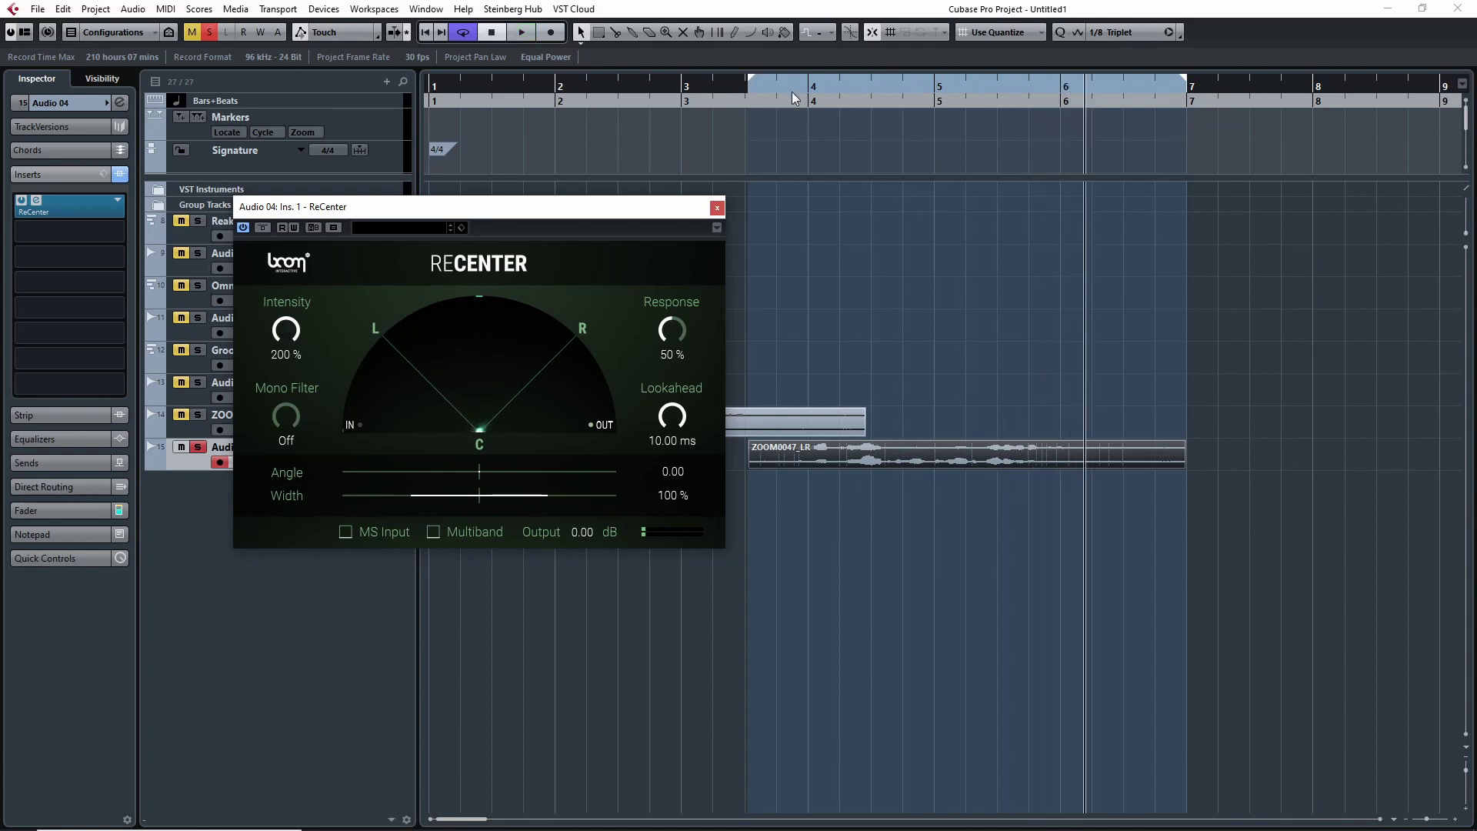
# Place the playhead just before the Audio 04 clip and audition it with Intensity at 200 %
pyautogui.click(750, 101)
pyautogui.moveTo(751, 102)
pyautogui.mouseDown()
pyautogui.moveTo(726, 108)
pyautogui.moveTo(741, 87)
pyautogui.mouseUp()
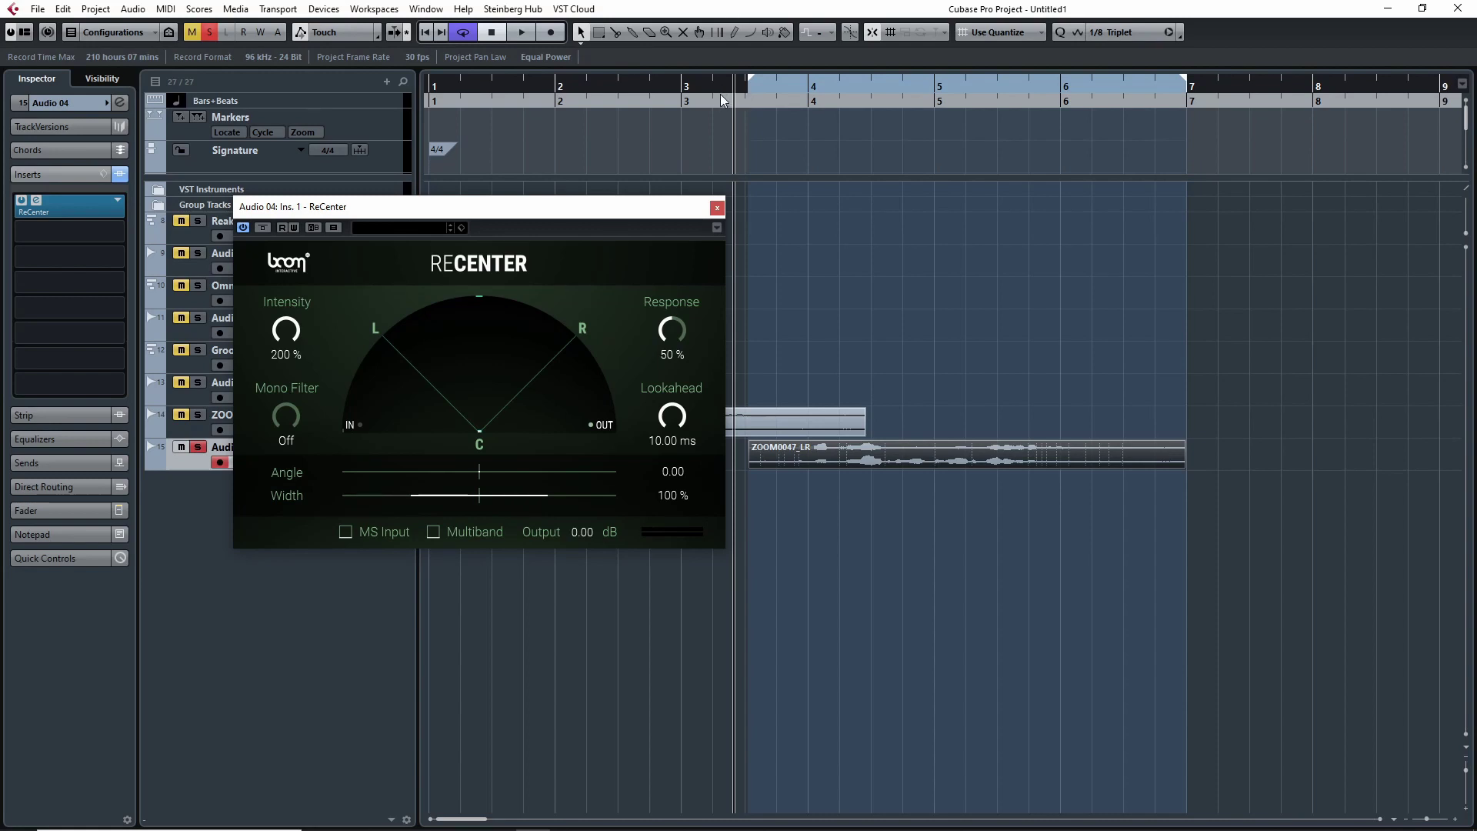
pyautogui.click(722, 97)
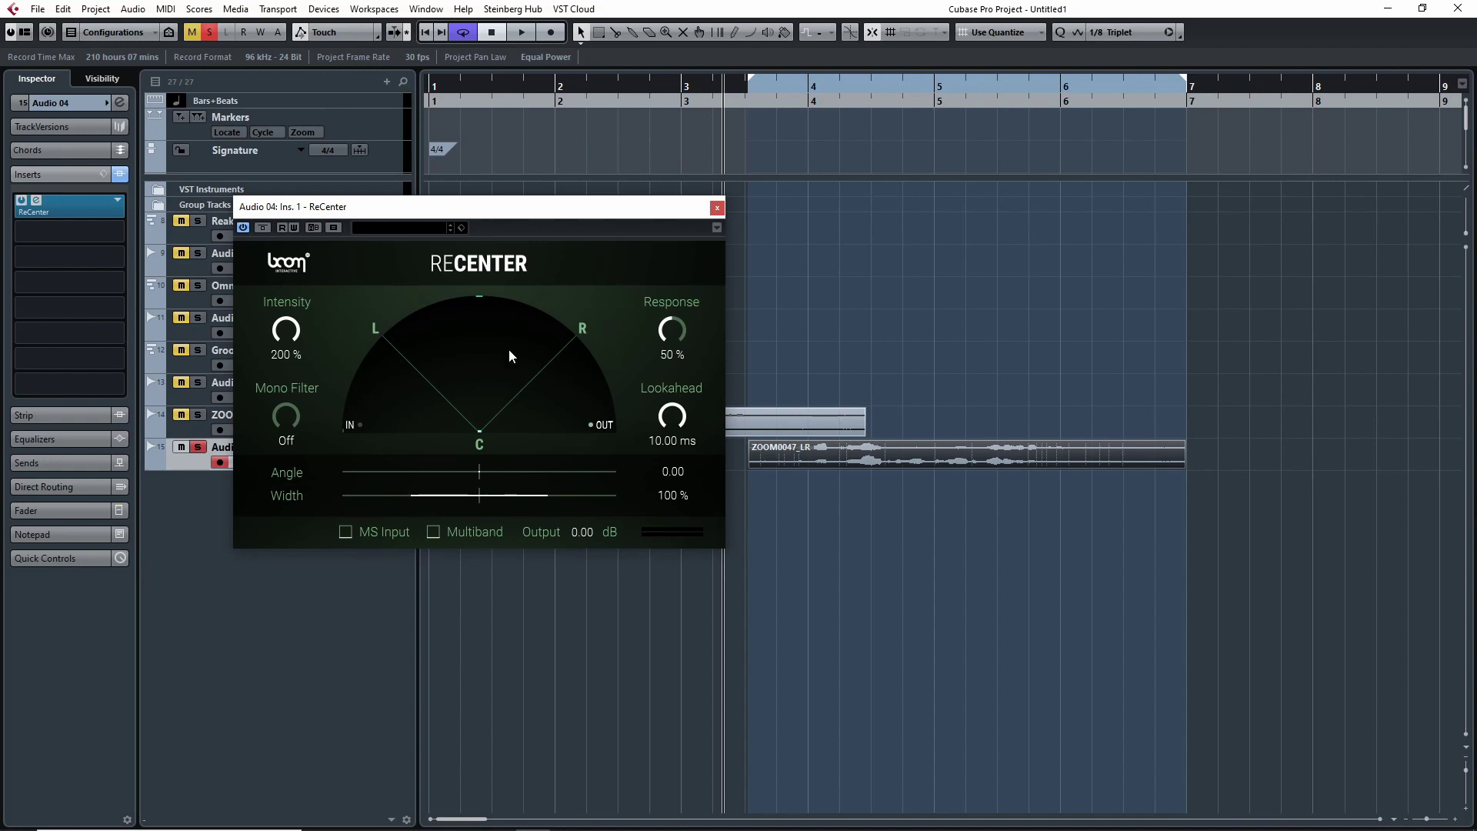
pyautogui.press('space')
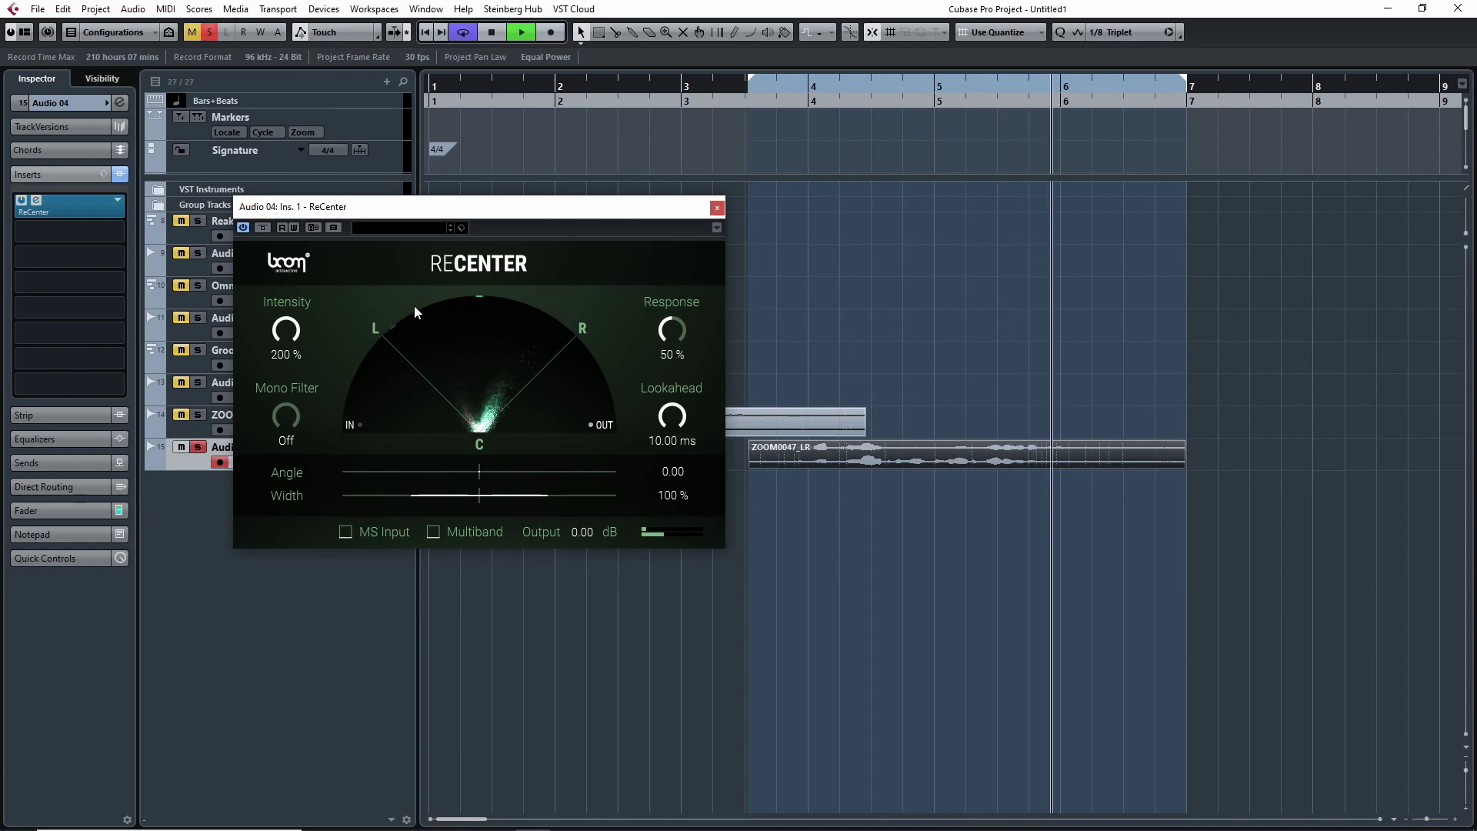
pyautogui.press('space')
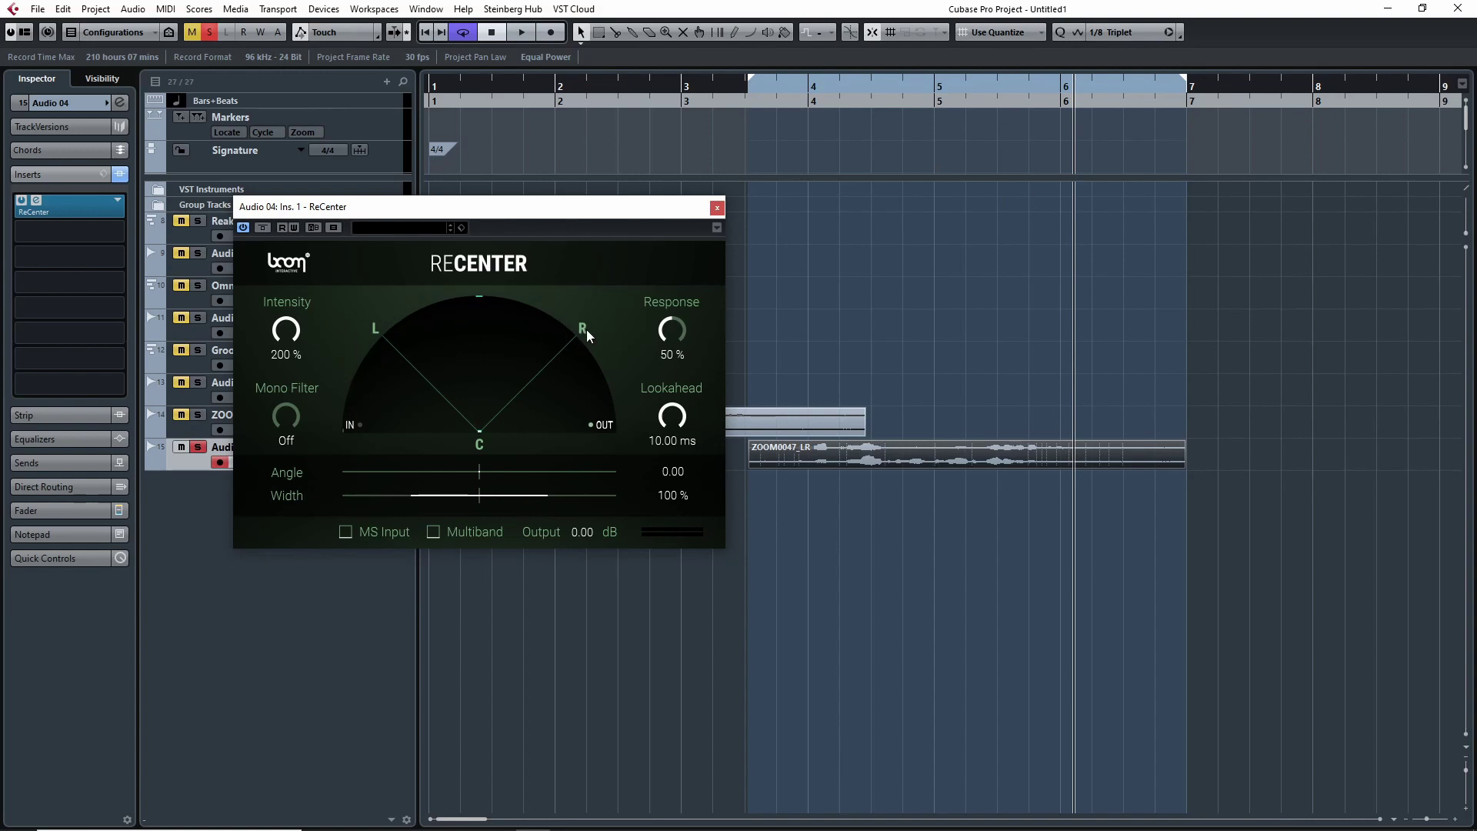
# Replay the clip while resetting Intensity to 100 %, then raise it back to 200 %
pyautogui.click(733, 91)
pyautogui.press('space')
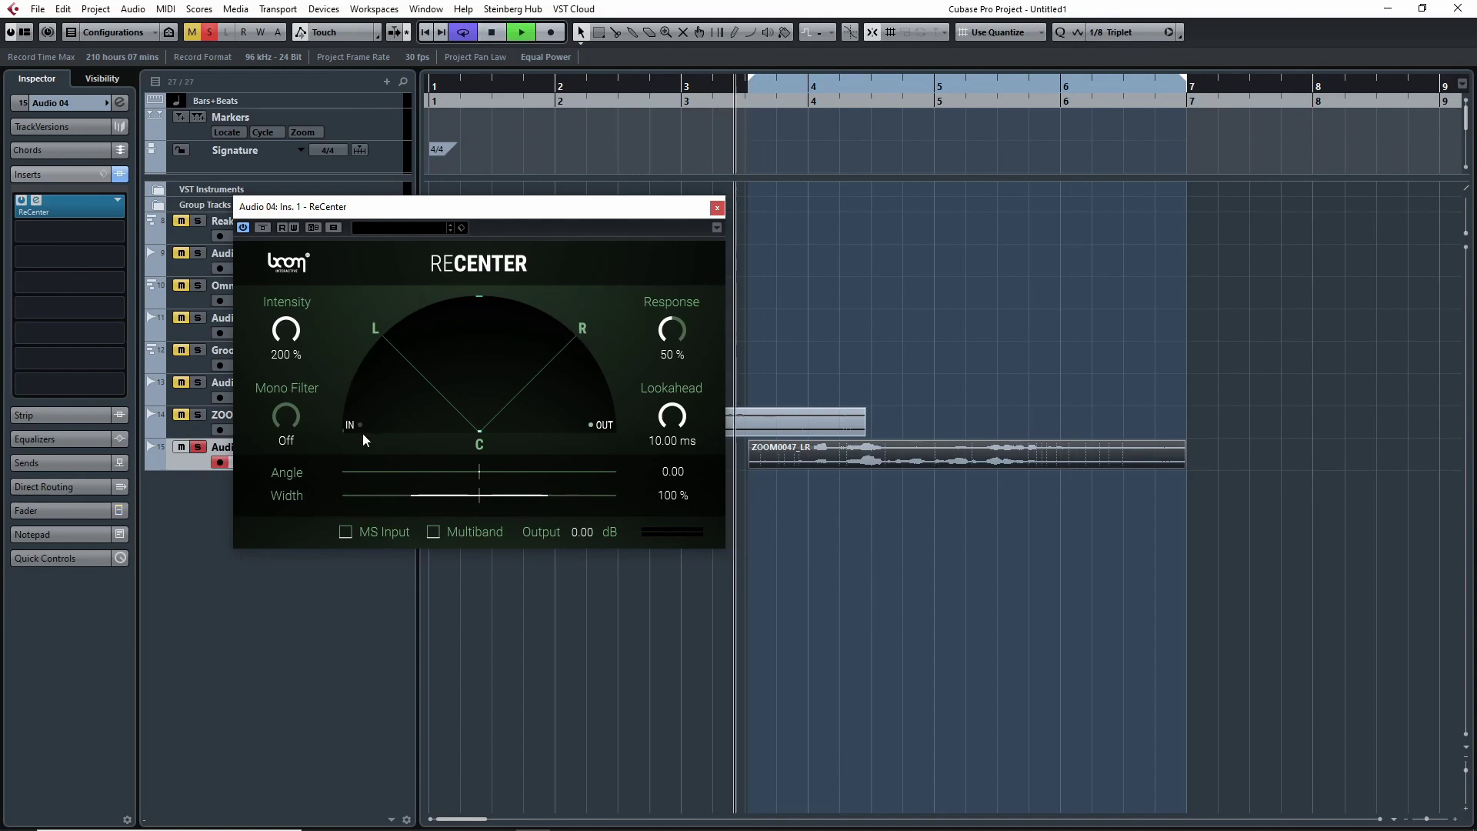
pyautogui.doubleClick(287, 330)
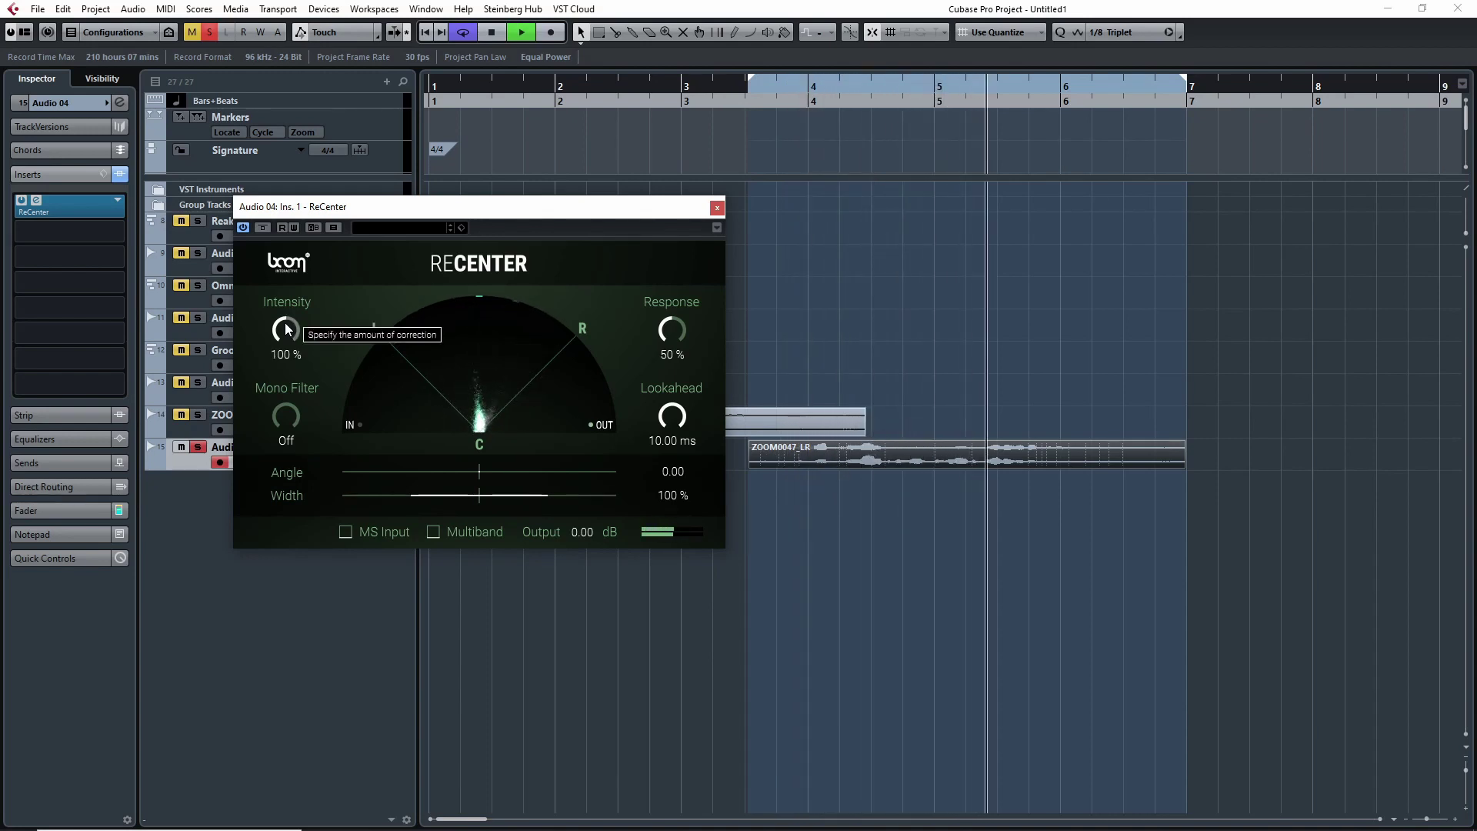
pyautogui.moveTo(286, 331); pyautogui.dragTo(331, 145)
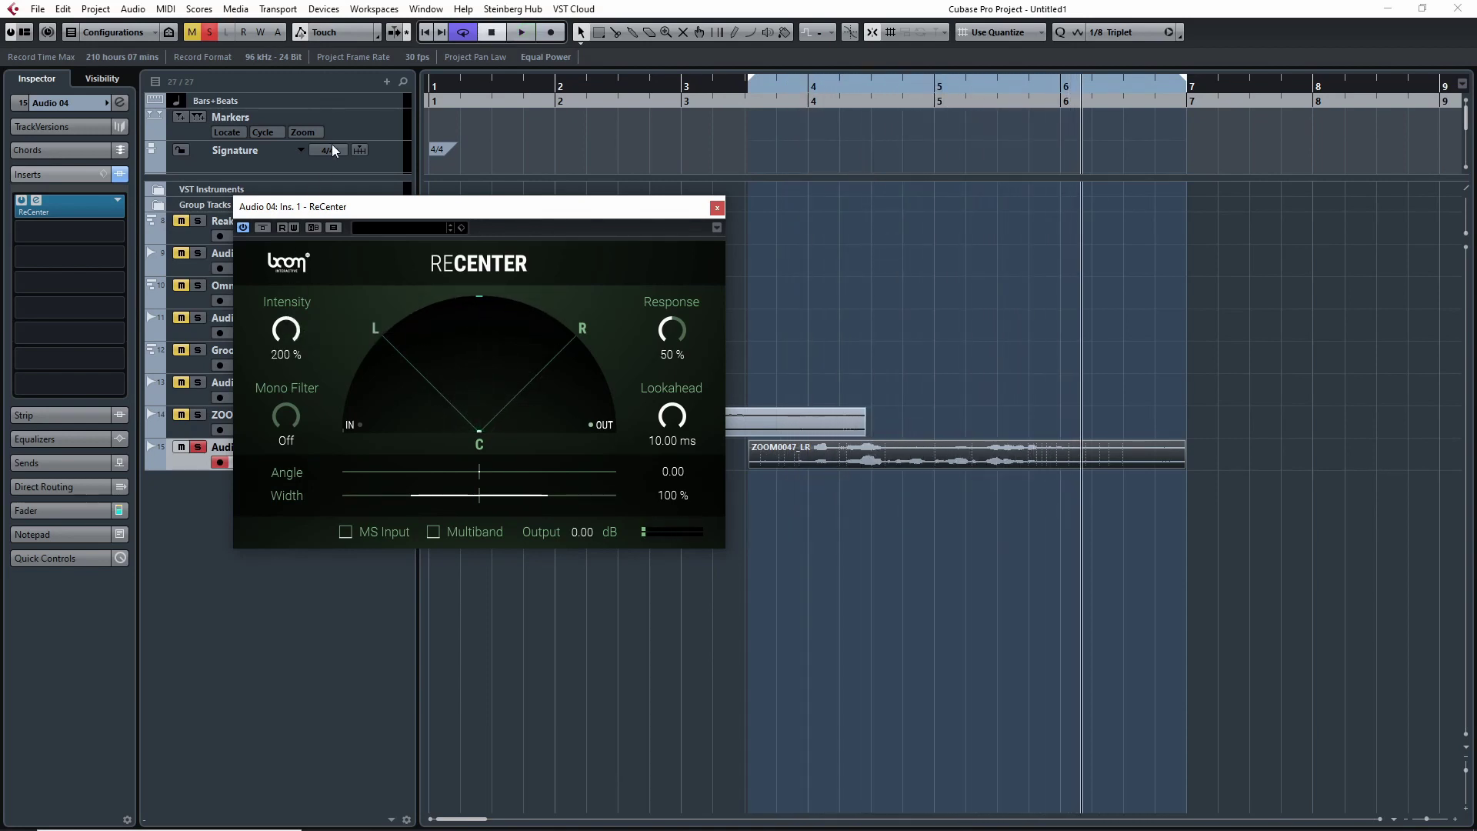
pyautogui.moveTo(836, 97); pyautogui.dragTo(823, 92)
pyautogui.press('space')
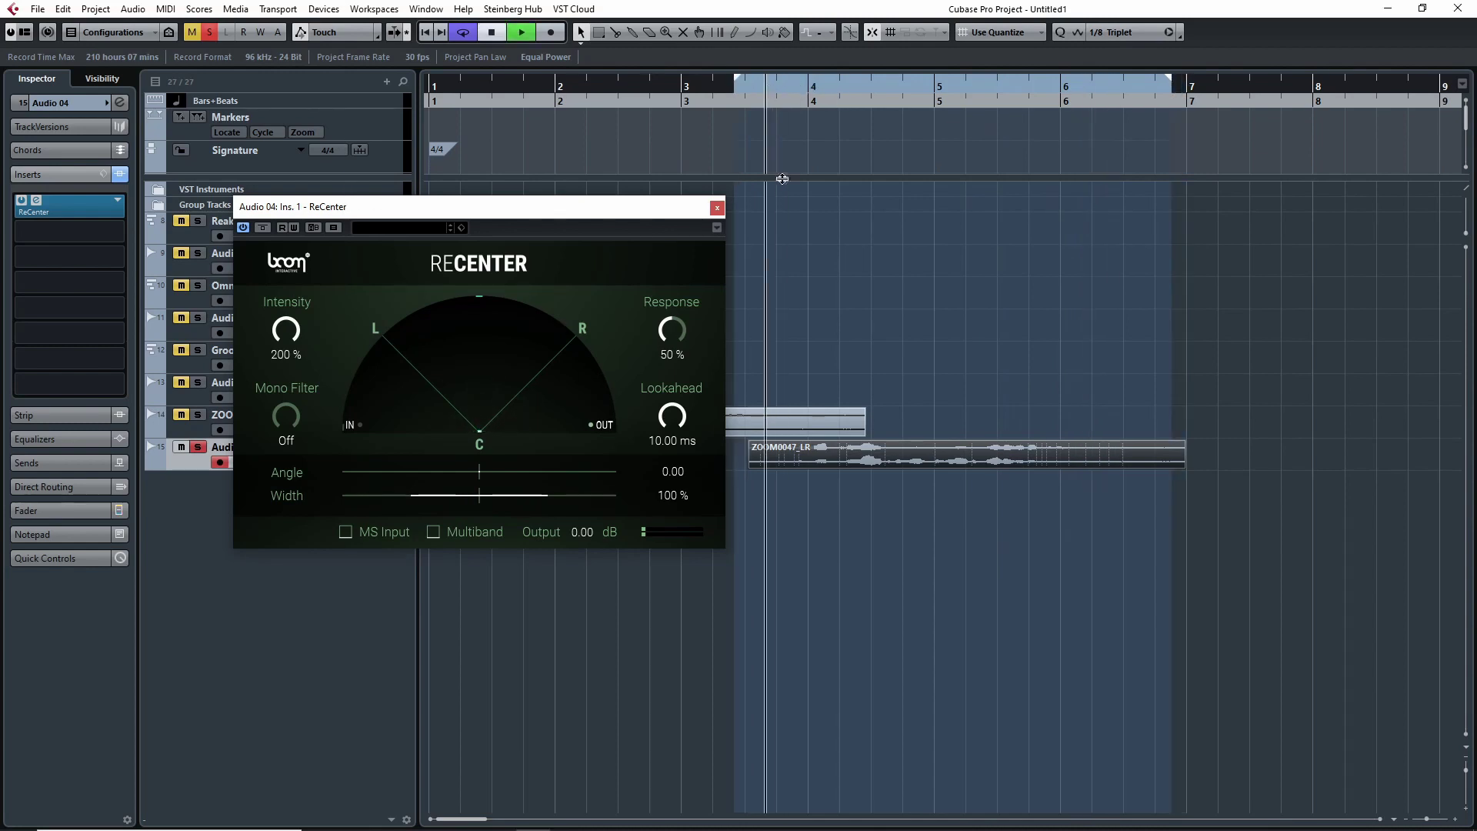
pyautogui.press('space')
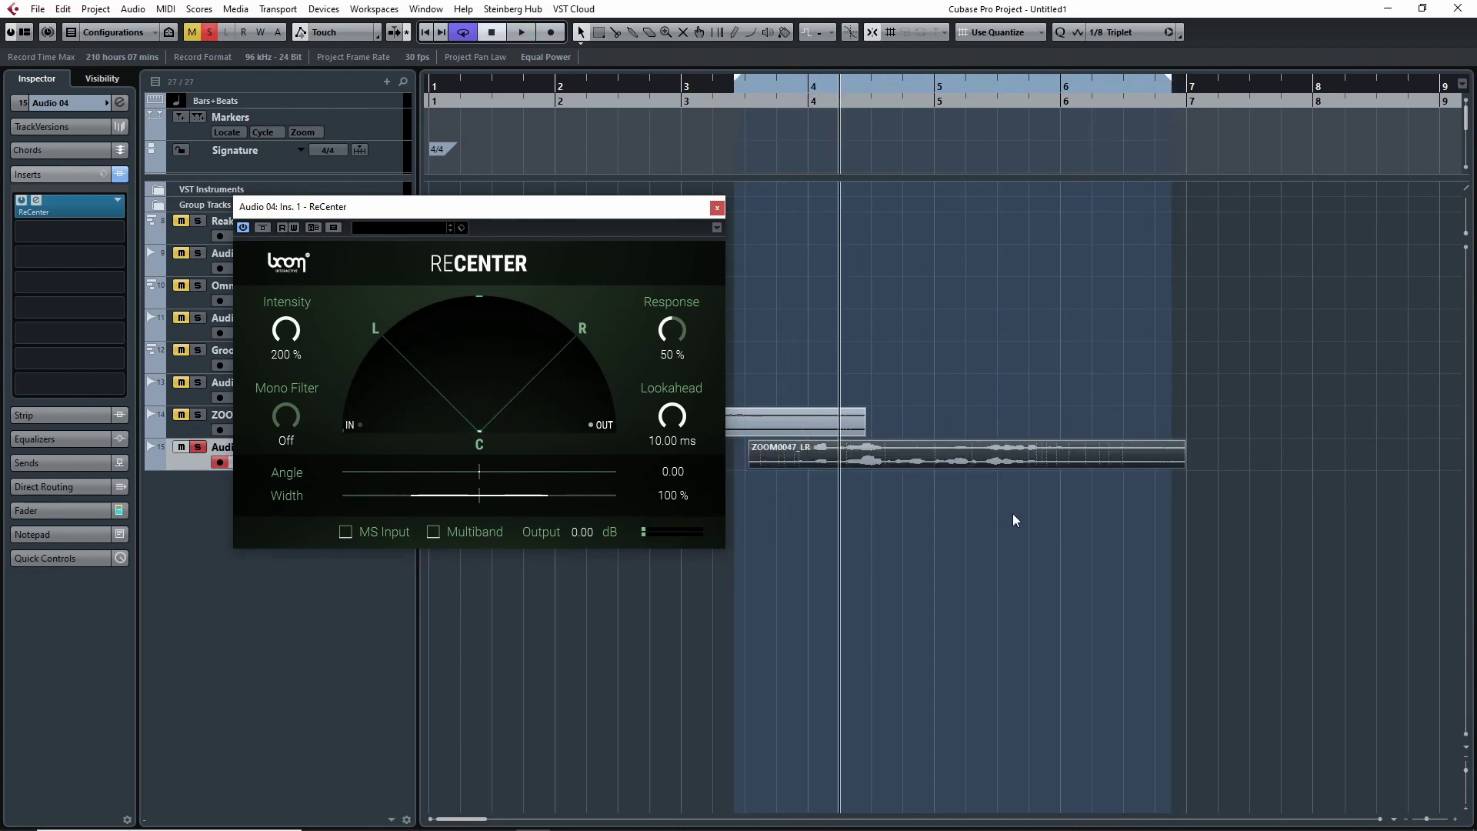
pyautogui.hotkey('ctrl', 'z')
# Play the looped clip from around its start and listen to the stereo image at 200 % Intensity
pyautogui.click(764, 90)
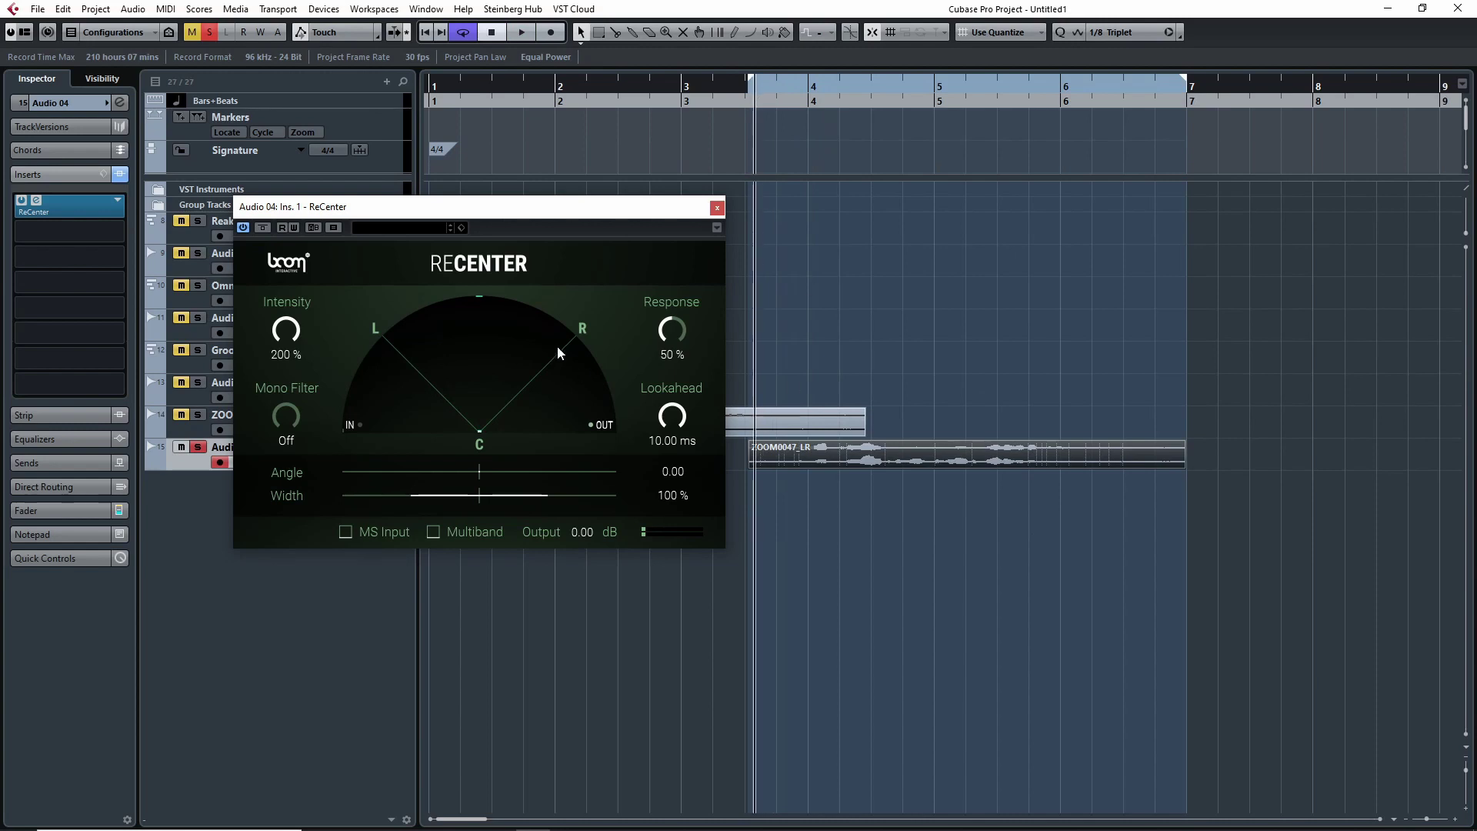
pyautogui.press('space')
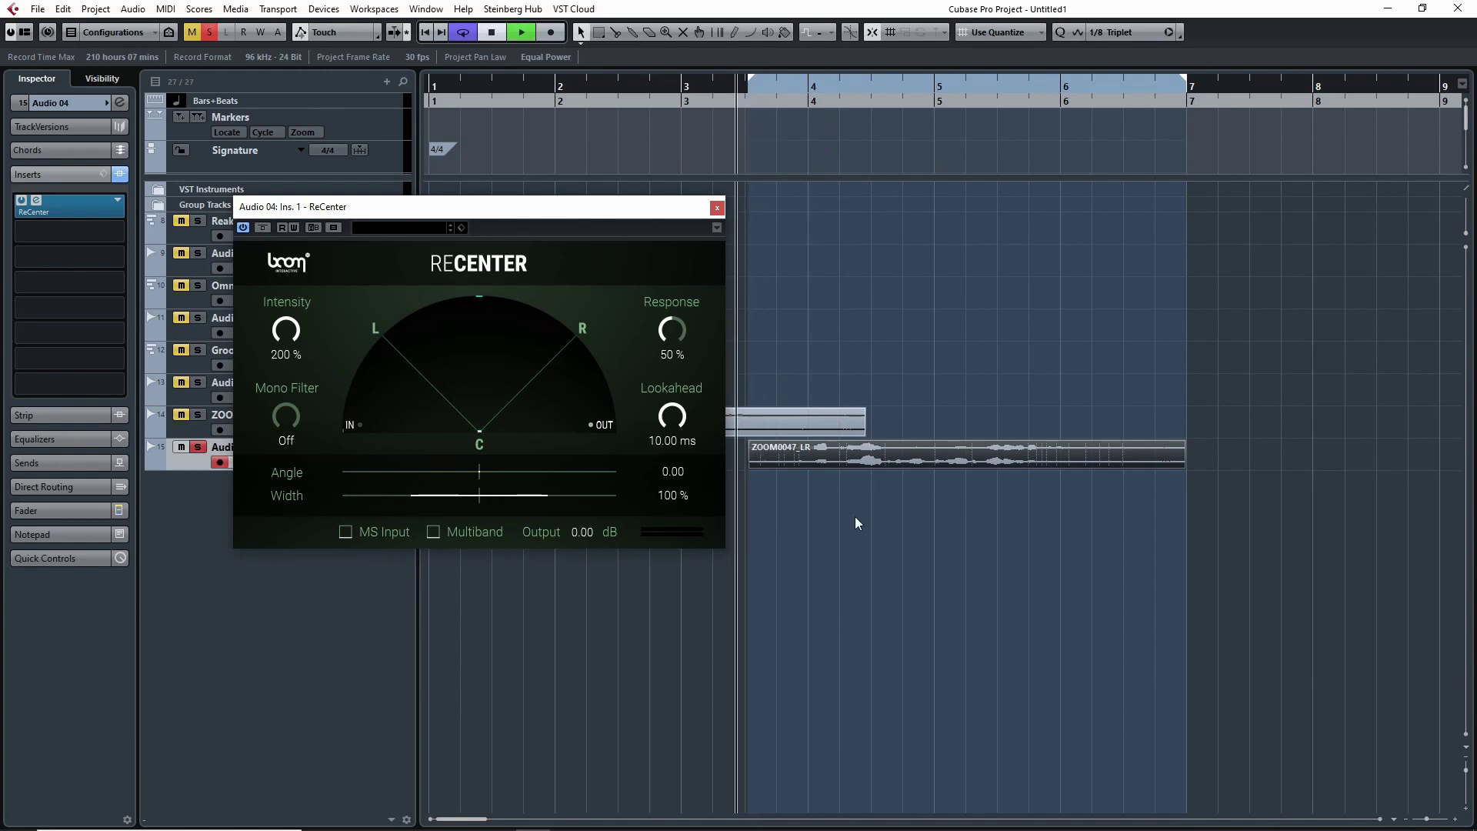
pyautogui.press('space')
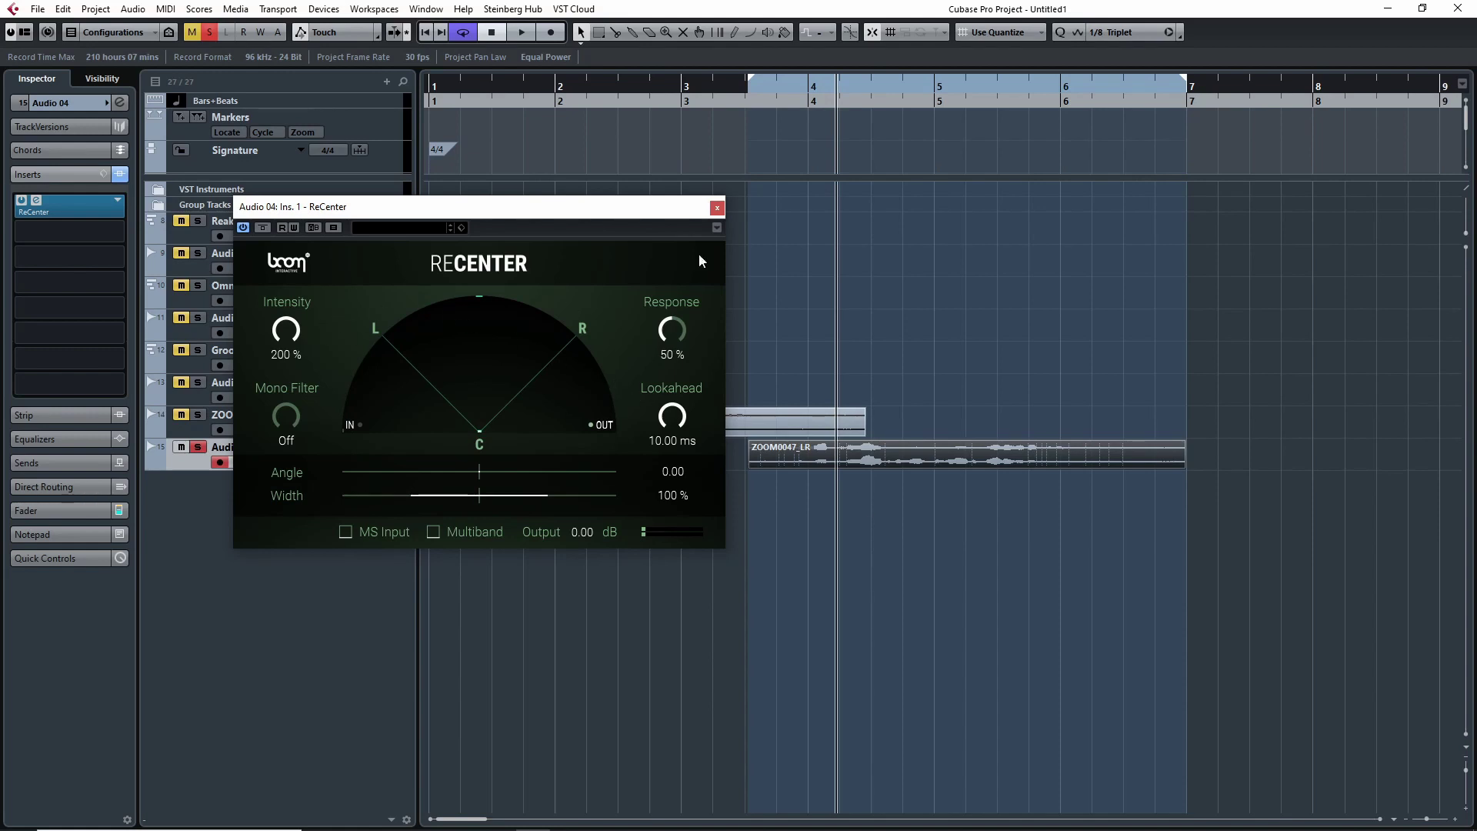
pyautogui.press('space')
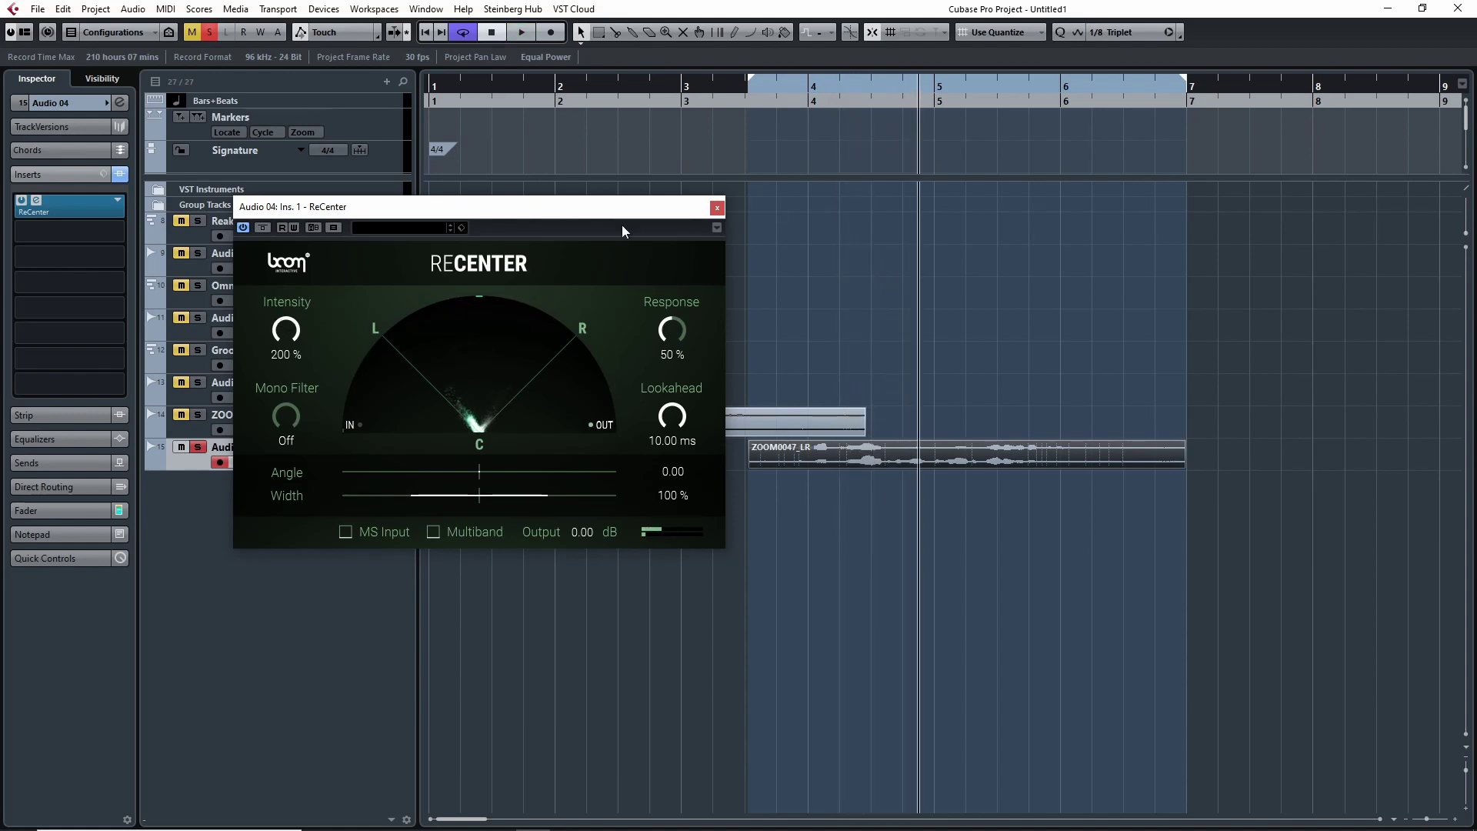
pyautogui.press('space')
pyautogui.moveTo(846, 83); pyautogui.dragTo(836, 92)
pyautogui.press('space')
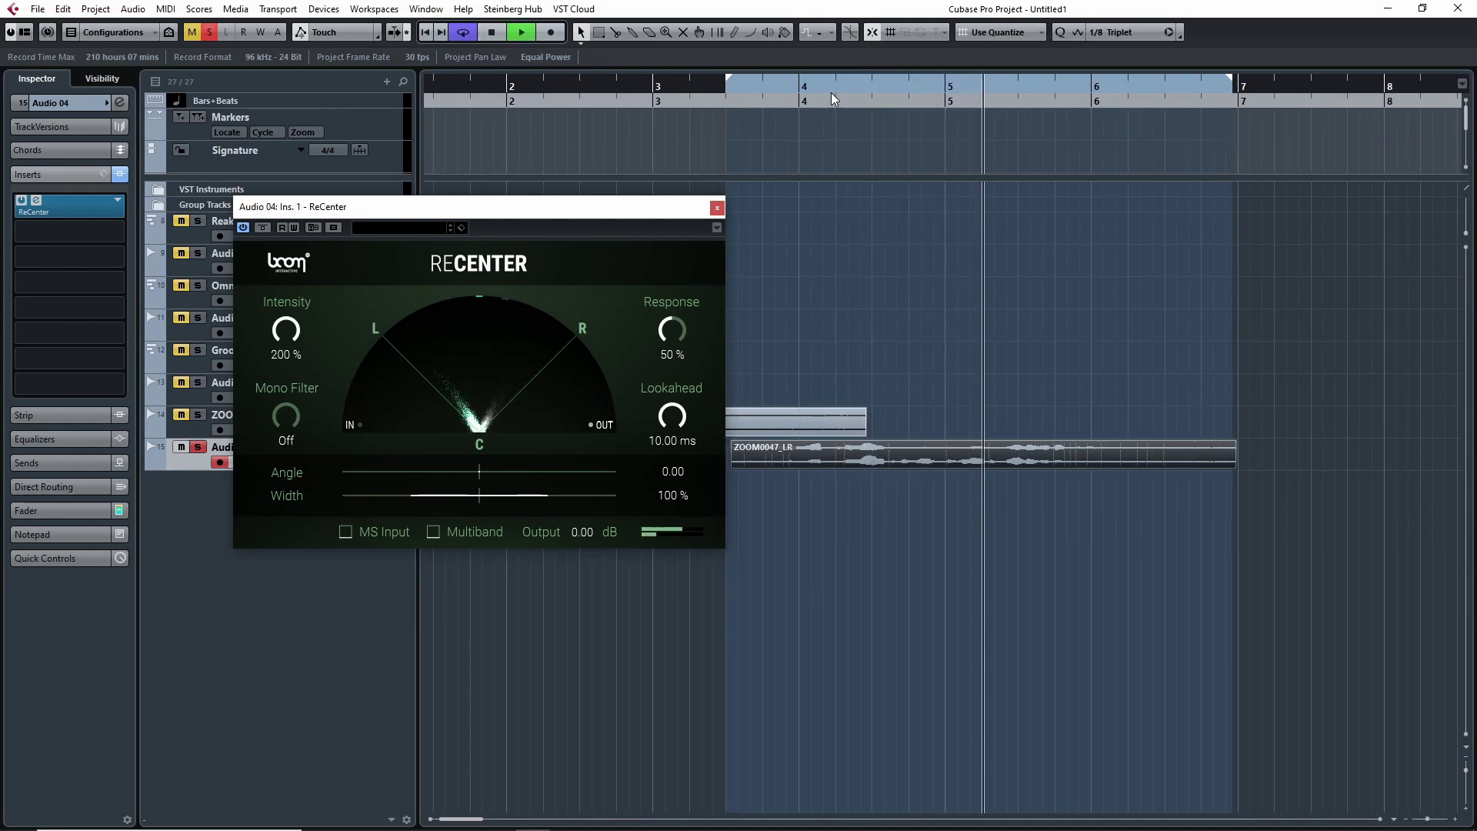
pyautogui.press('space')
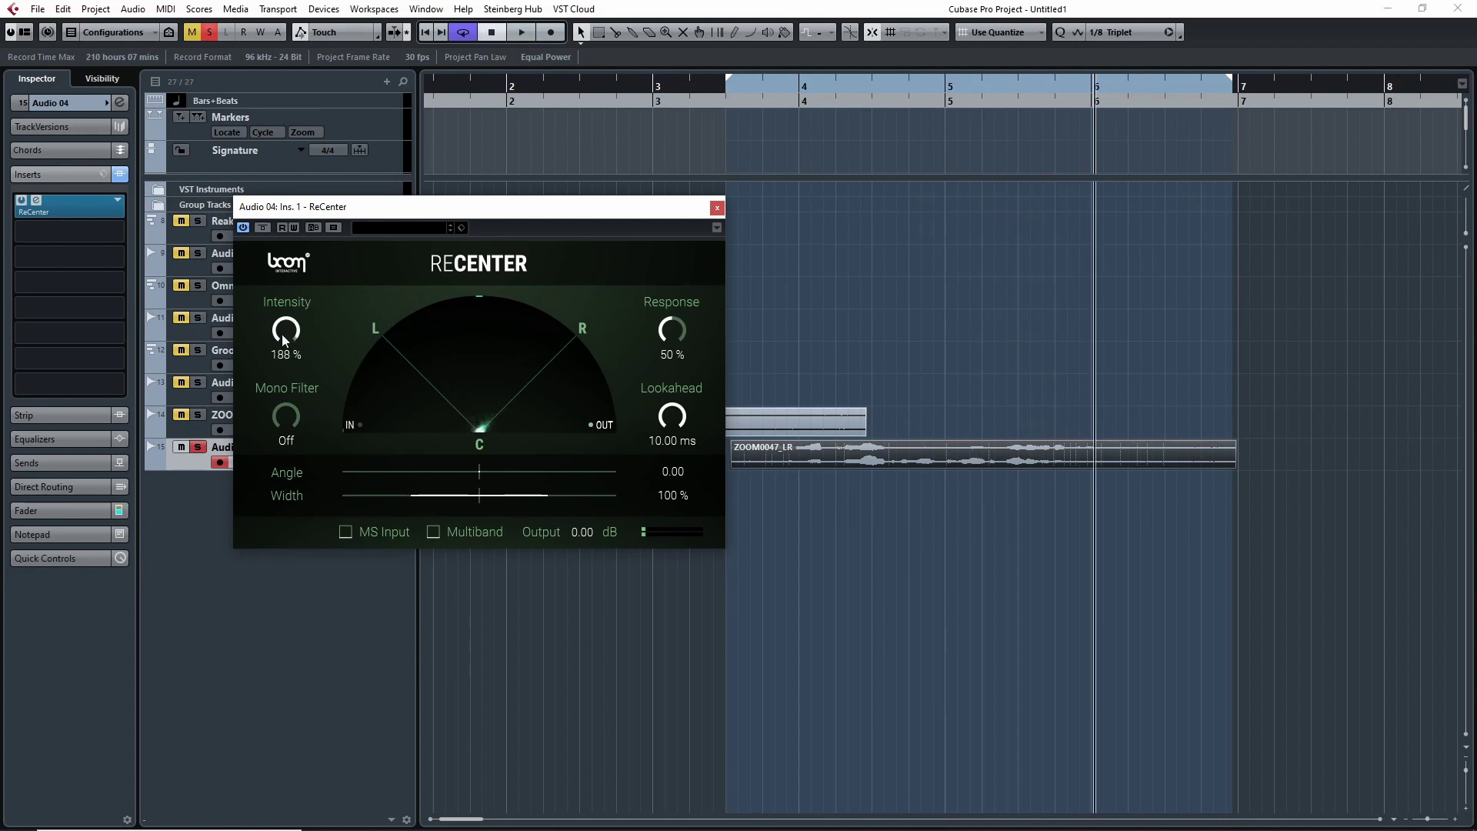
# Lower ReCenter's Intensity to 0 % and play the clip from just before its start
pyautogui.moveTo(286, 330); pyautogui.dragTo(273, 565)
pyautogui.click(721, 93)
pyautogui.press('space')
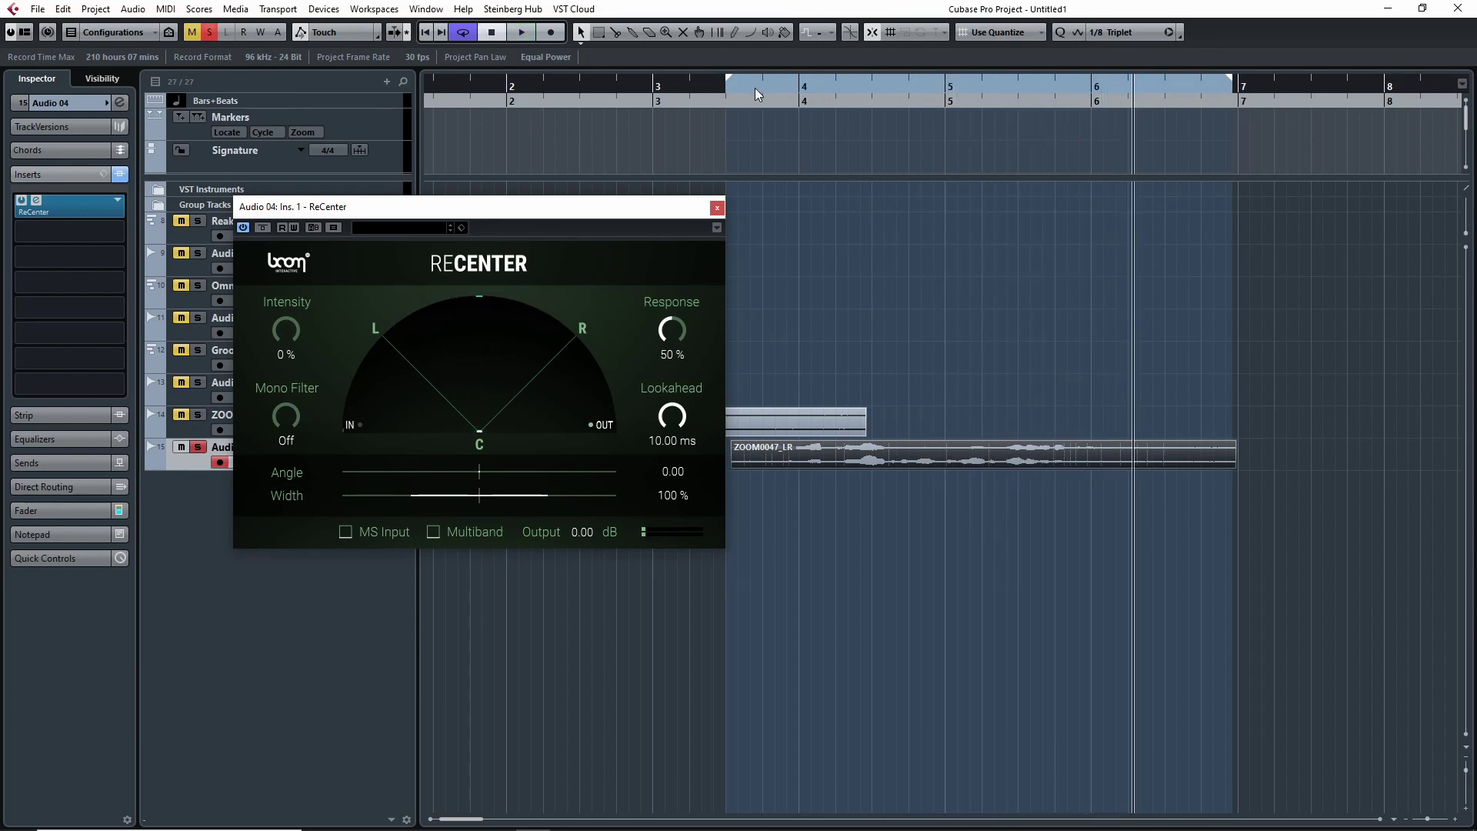
# Raise ReCenter's Intensity to 200 % and play the clip, lowering Intensity to 0 % during playback
pyautogui.press('space')
pyautogui.moveTo(300, 338); pyautogui.dragTo(314, 132)
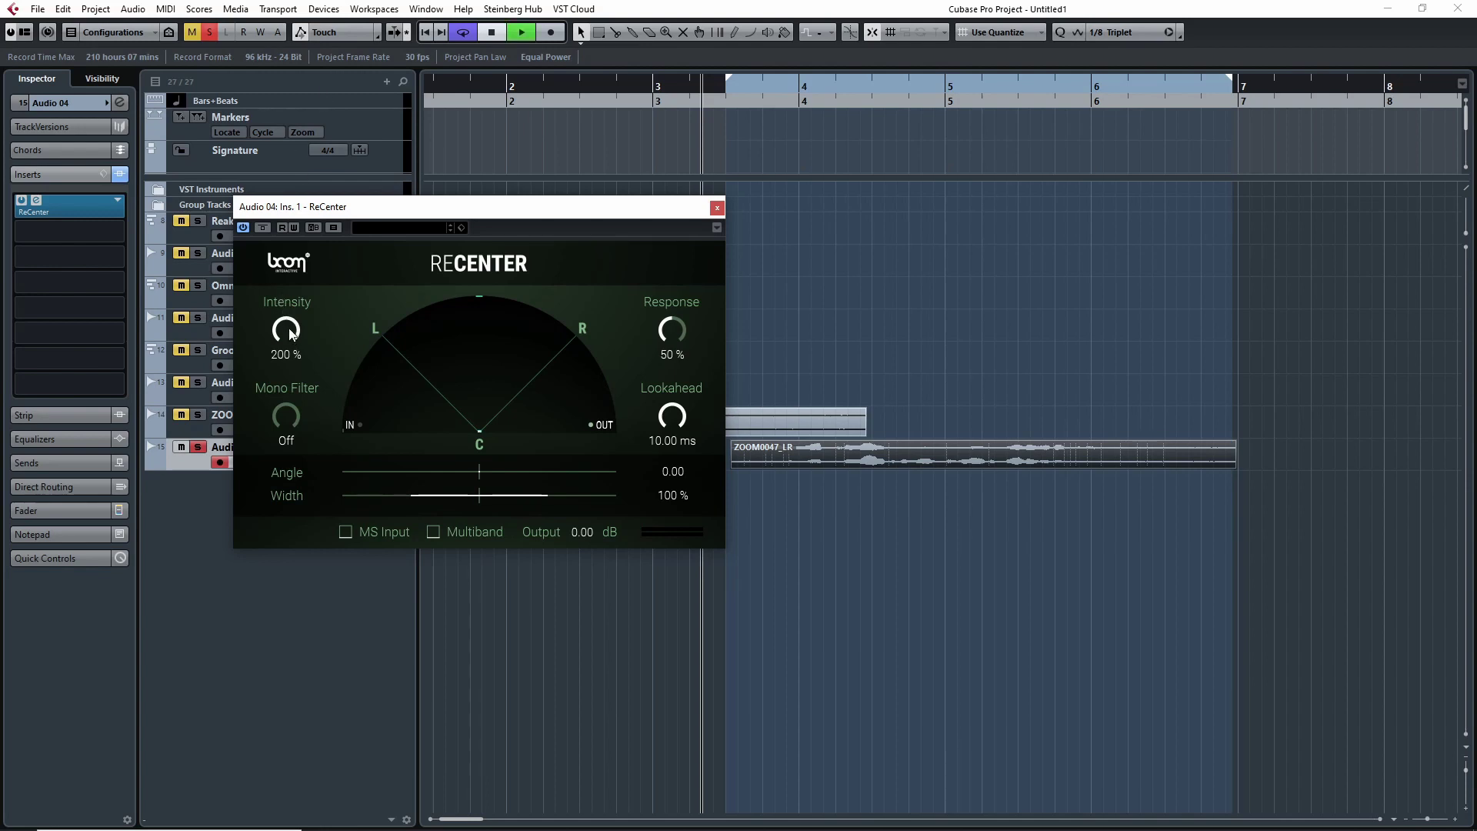
pyautogui.press('space')
pyautogui.moveTo(291, 332); pyautogui.dragTo(262, 639)
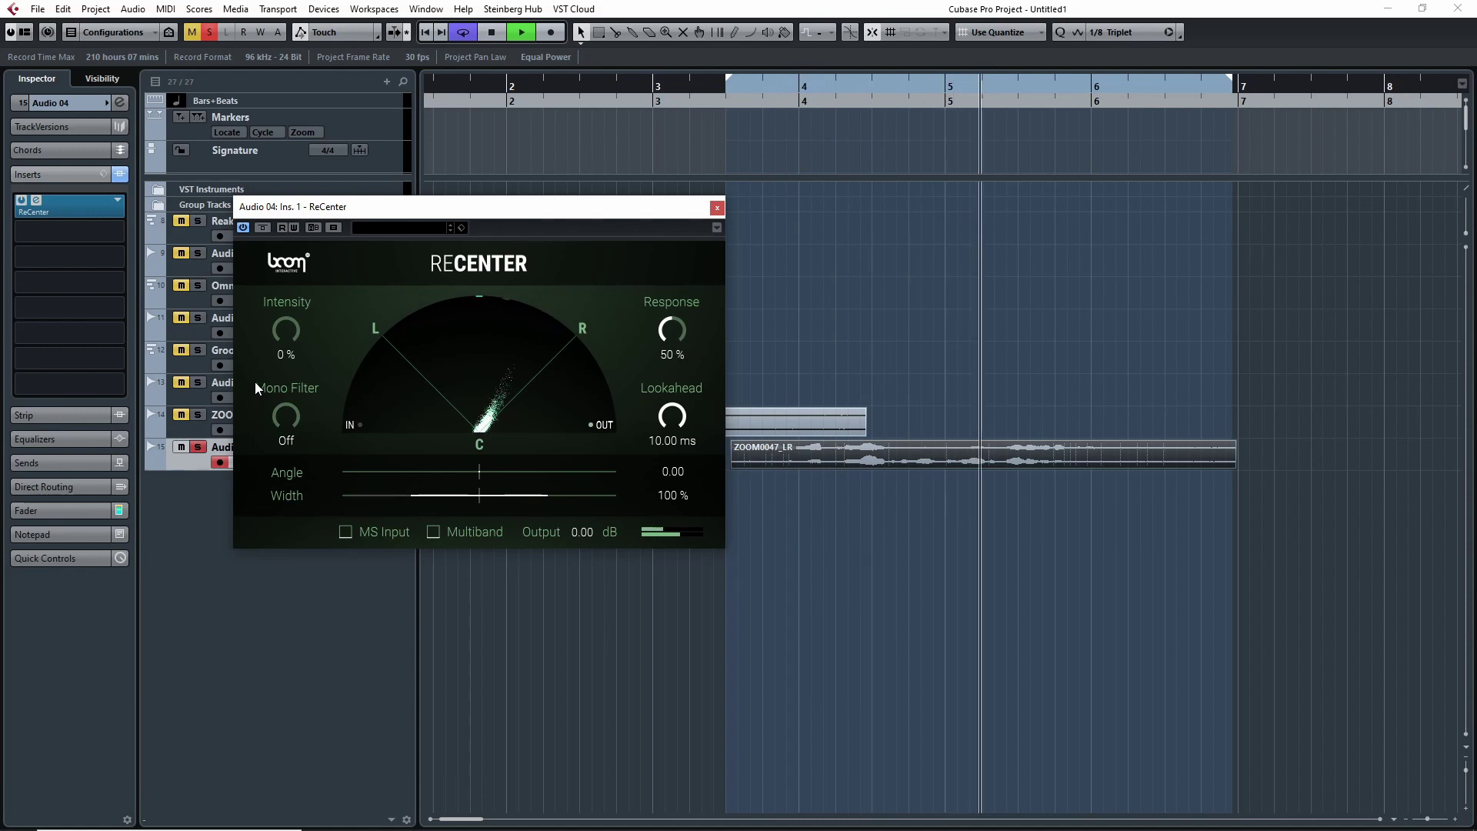
pyautogui.press('space')
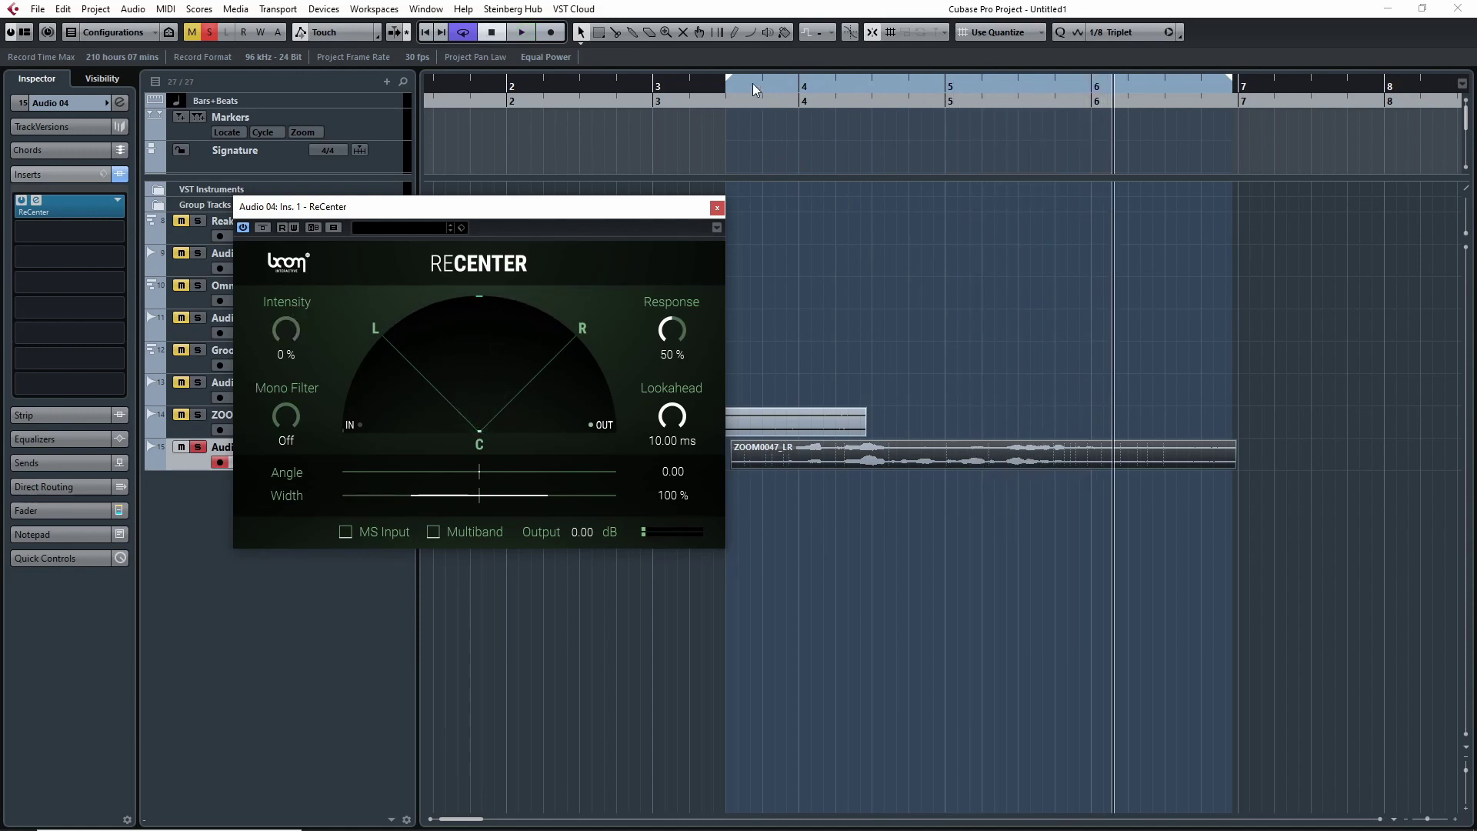
# Replay the clip from the loop start, raising Intensity to 100 % during playback and returning it to 0 %
pyautogui.press('KP_1')
pyautogui.press('space')
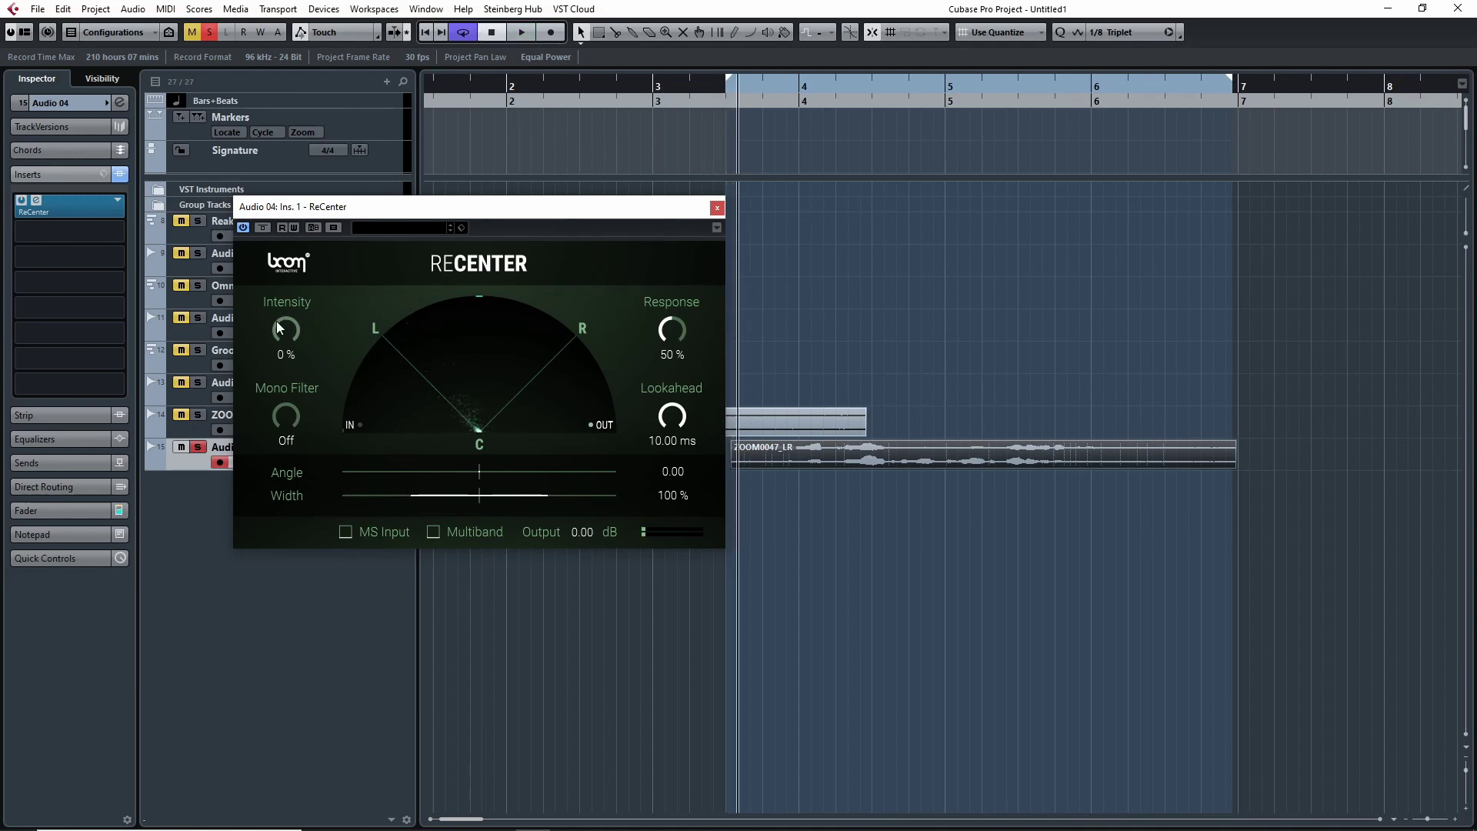
pyautogui.moveTo(276, 335); pyautogui.dragTo(276, 332)
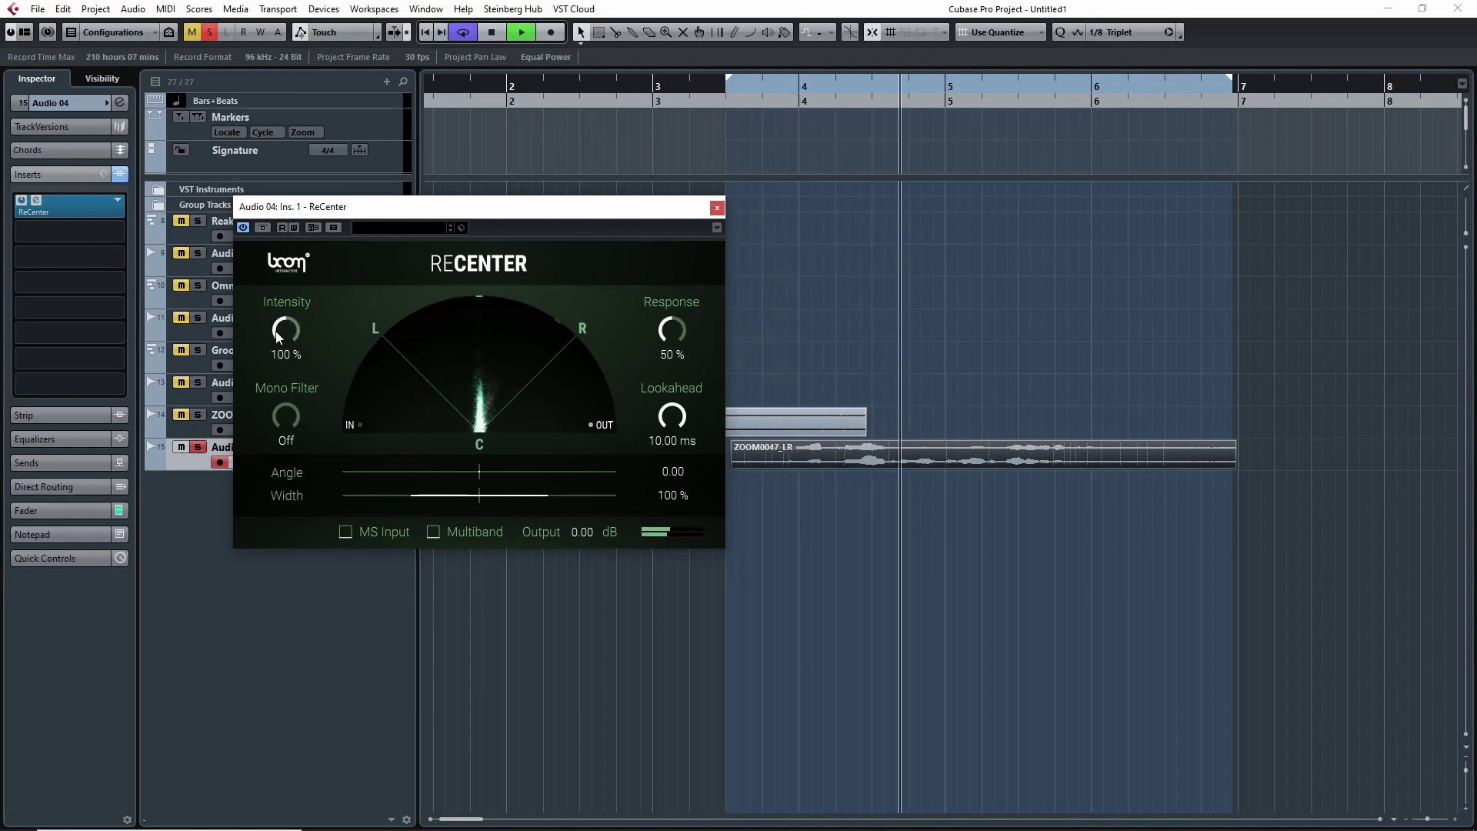
pyautogui.press('space')
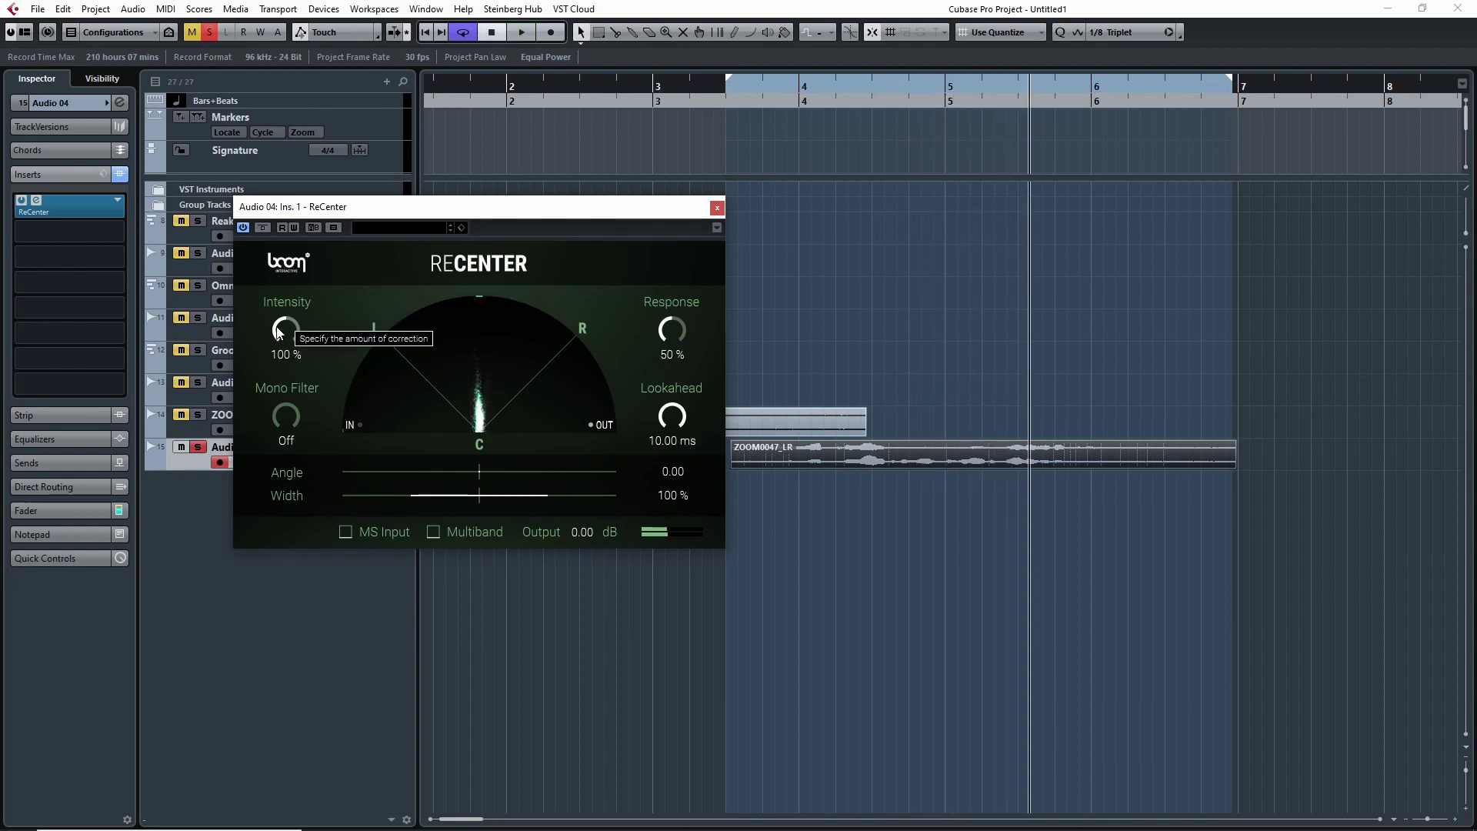
pyautogui.moveTo(278, 332); pyautogui.dragTo(279, 369)
# Play the clip twice from just before its start at 0 % Intensity, switching ReCenter's bypass on and off for comparison
pyautogui.click(701, 92)
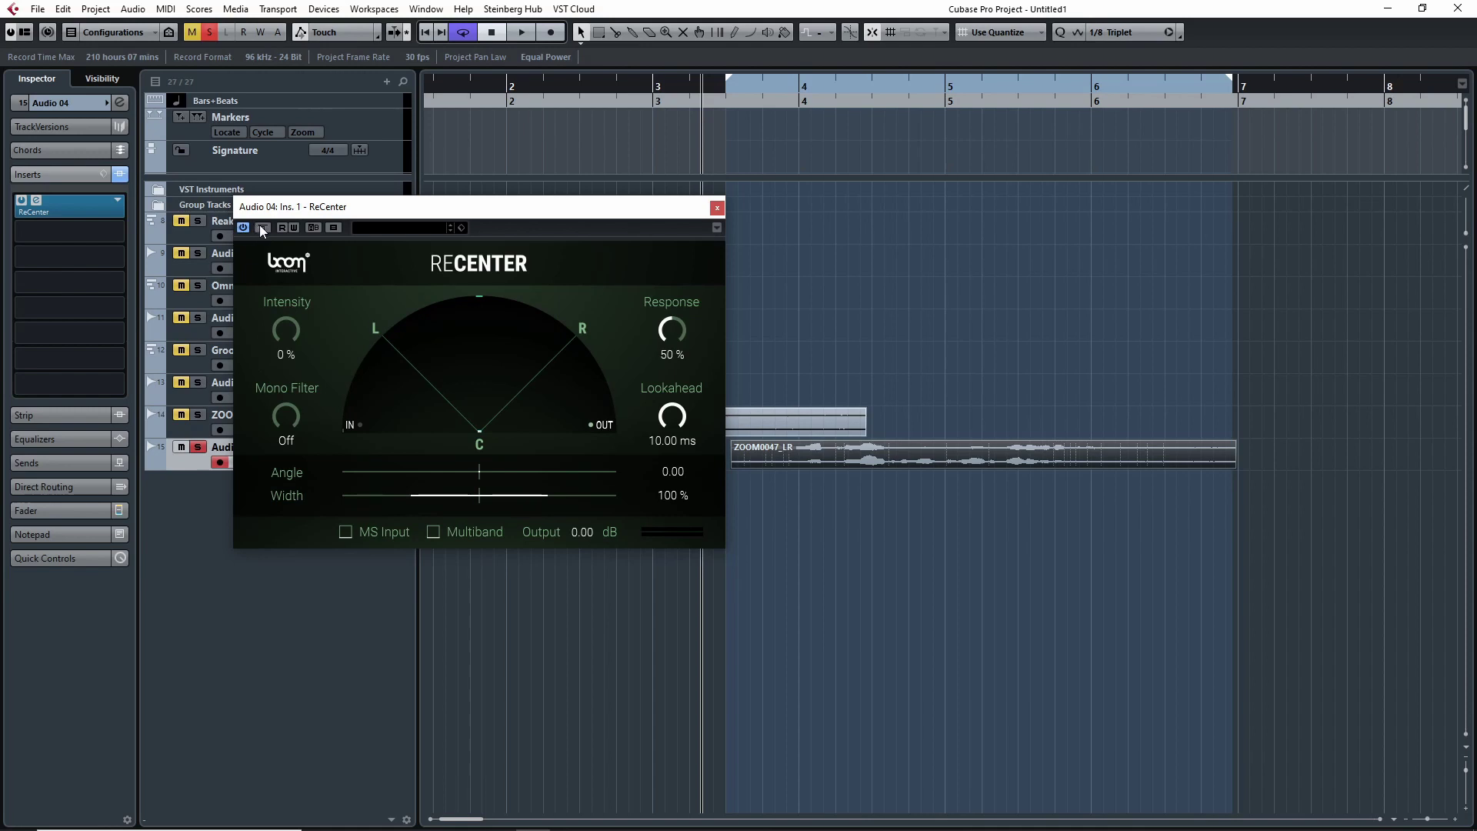
pyautogui.press('space')
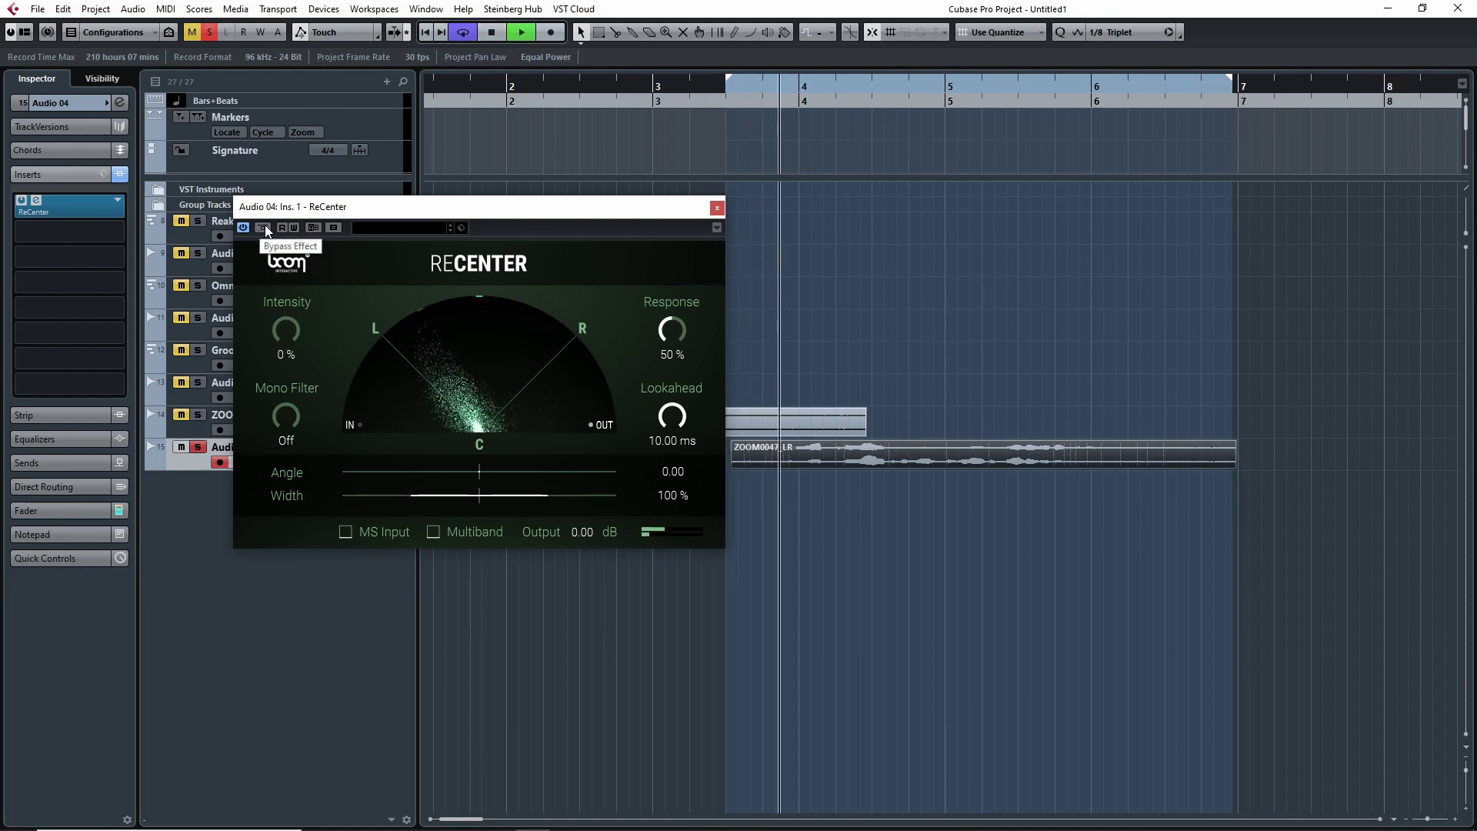
pyautogui.click(265, 228)
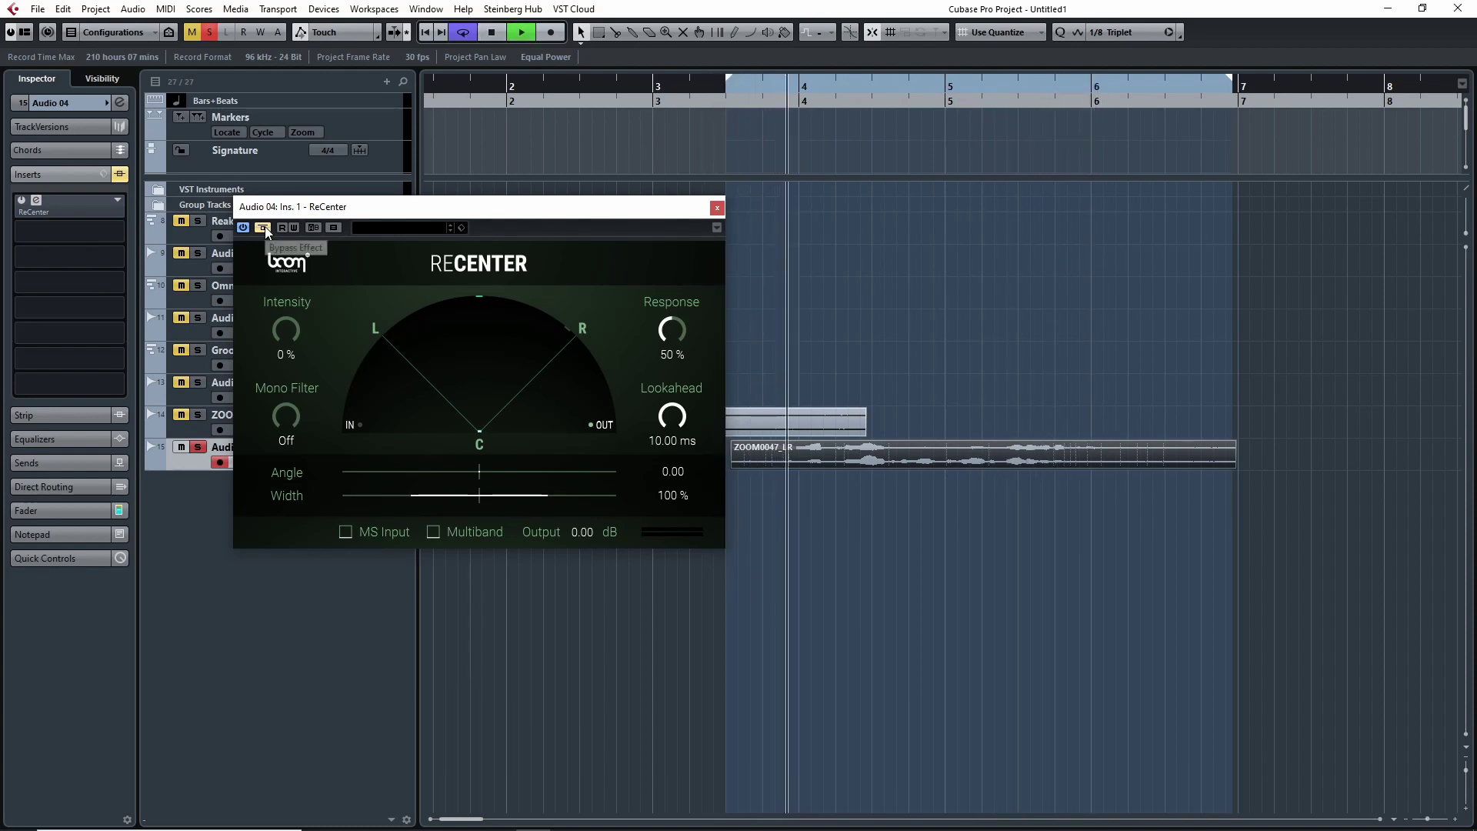
pyautogui.click(264, 227)
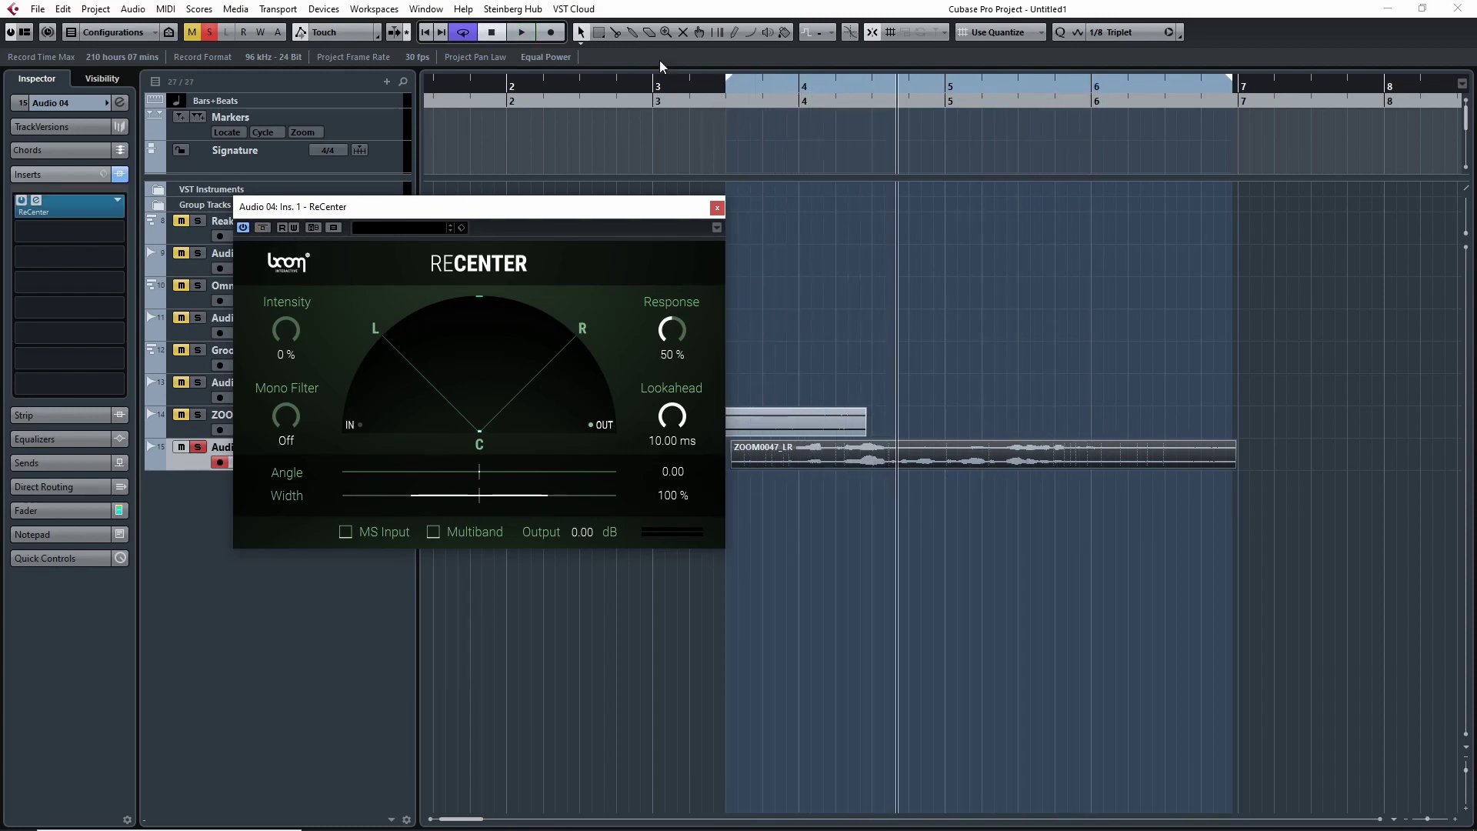
pyautogui.click(701, 88)
pyautogui.press('space')
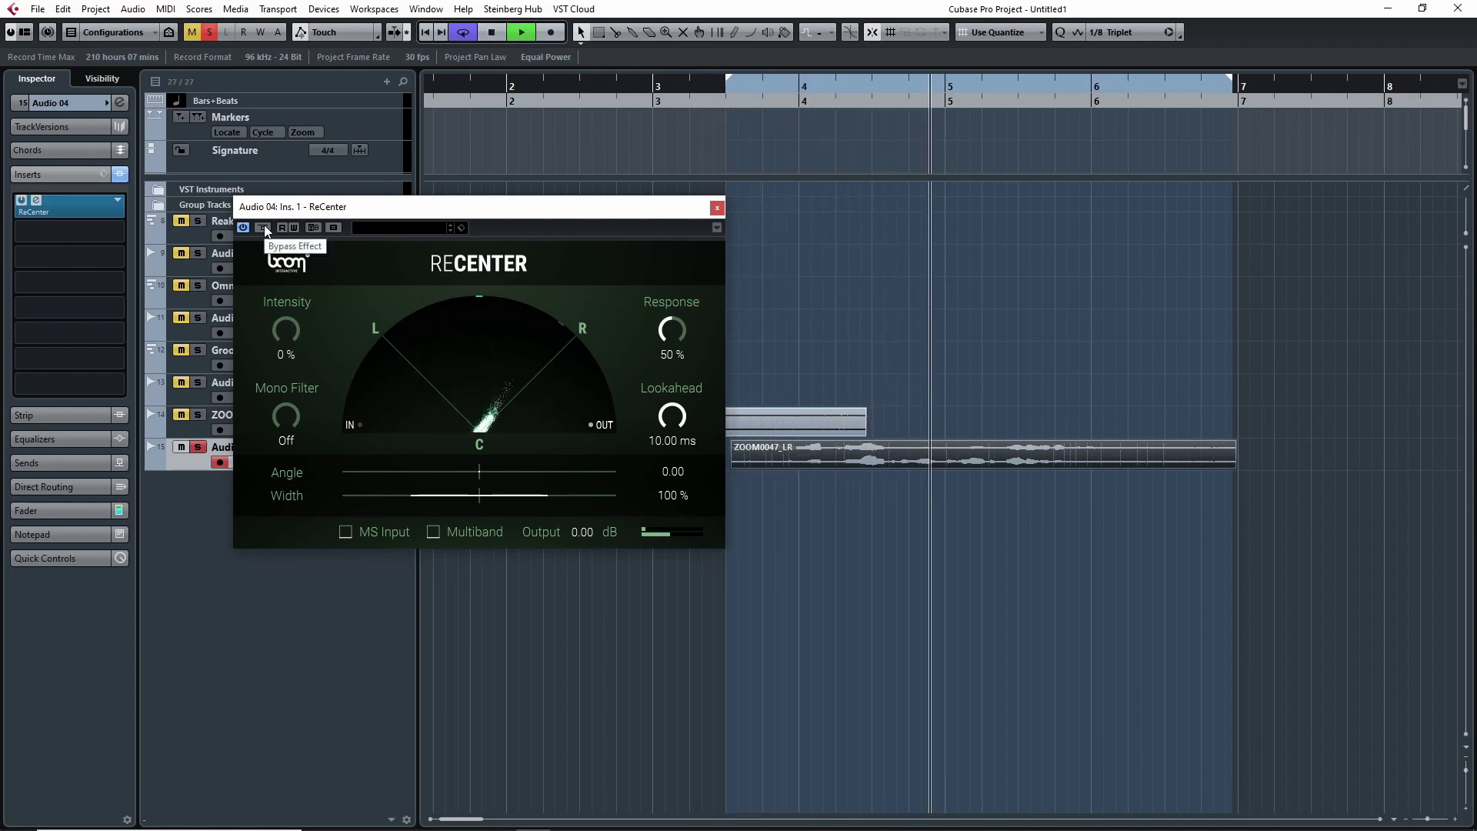
pyautogui.press('space')
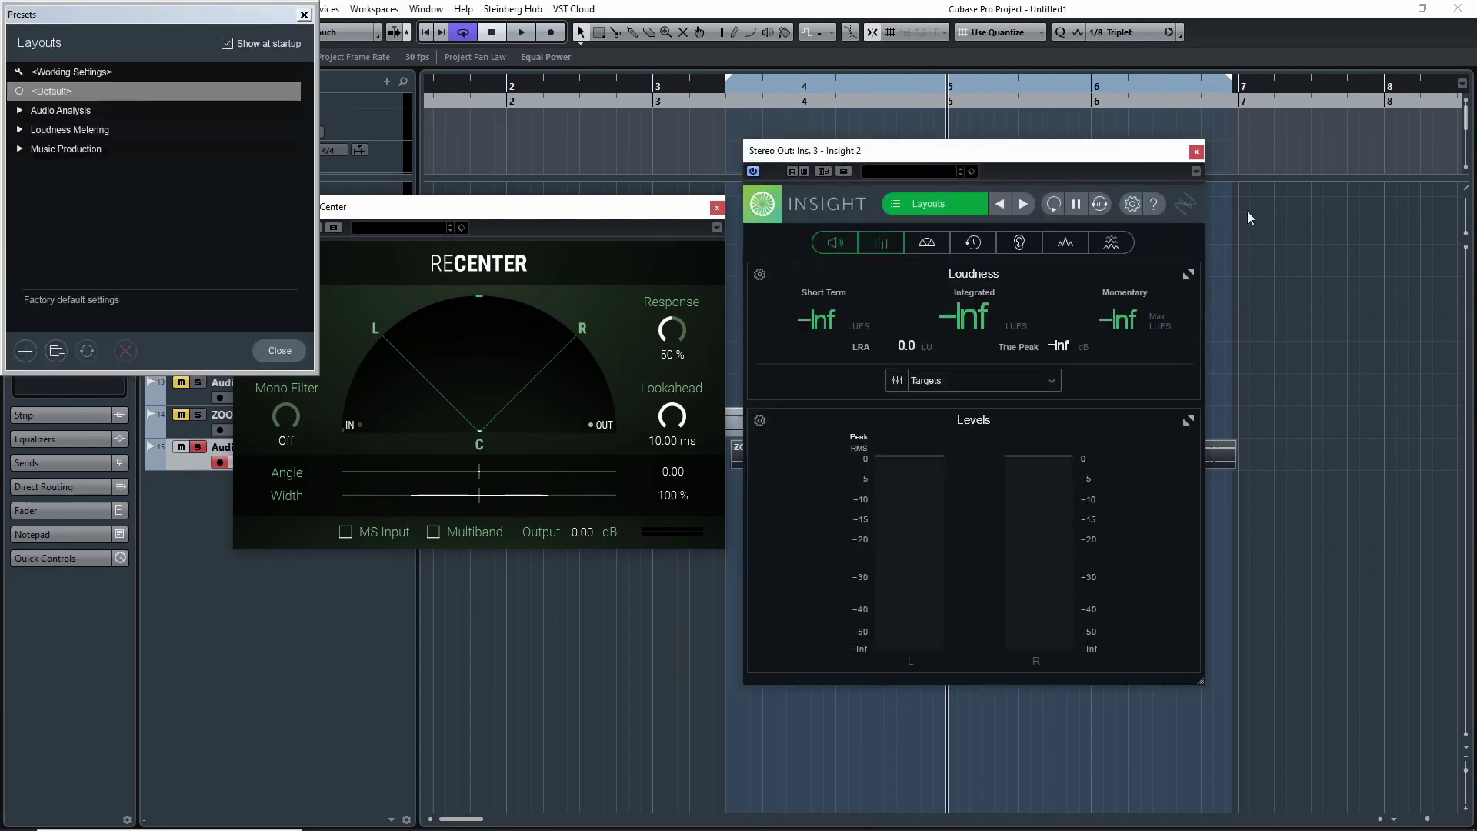
# Configure Insight 2 to show only the Sound Field meter and close its layout presets window
pyautogui.click(881, 244)
pyautogui.click(927, 243)
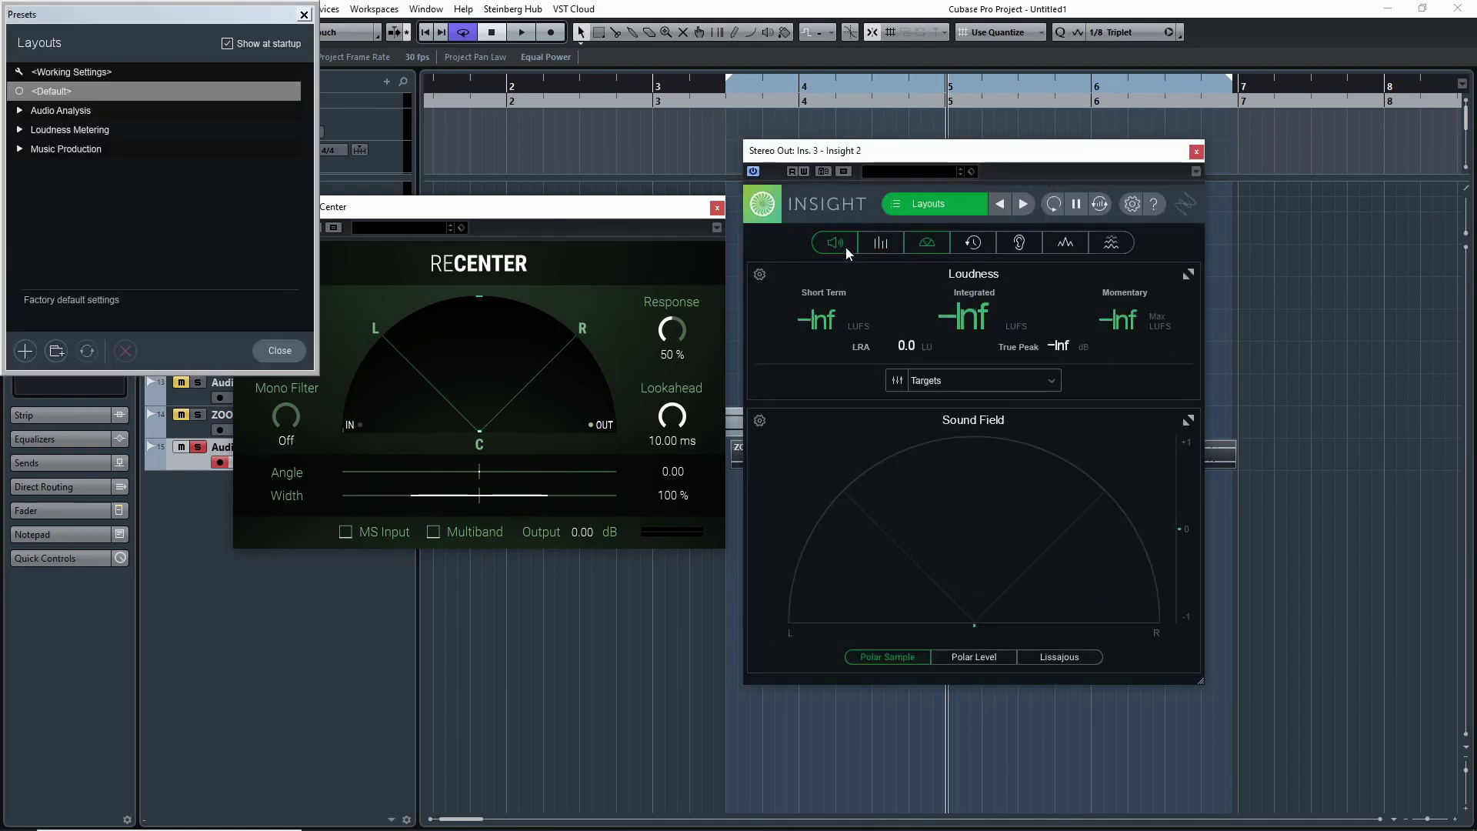
pyautogui.click(842, 245)
pyautogui.click(304, 14)
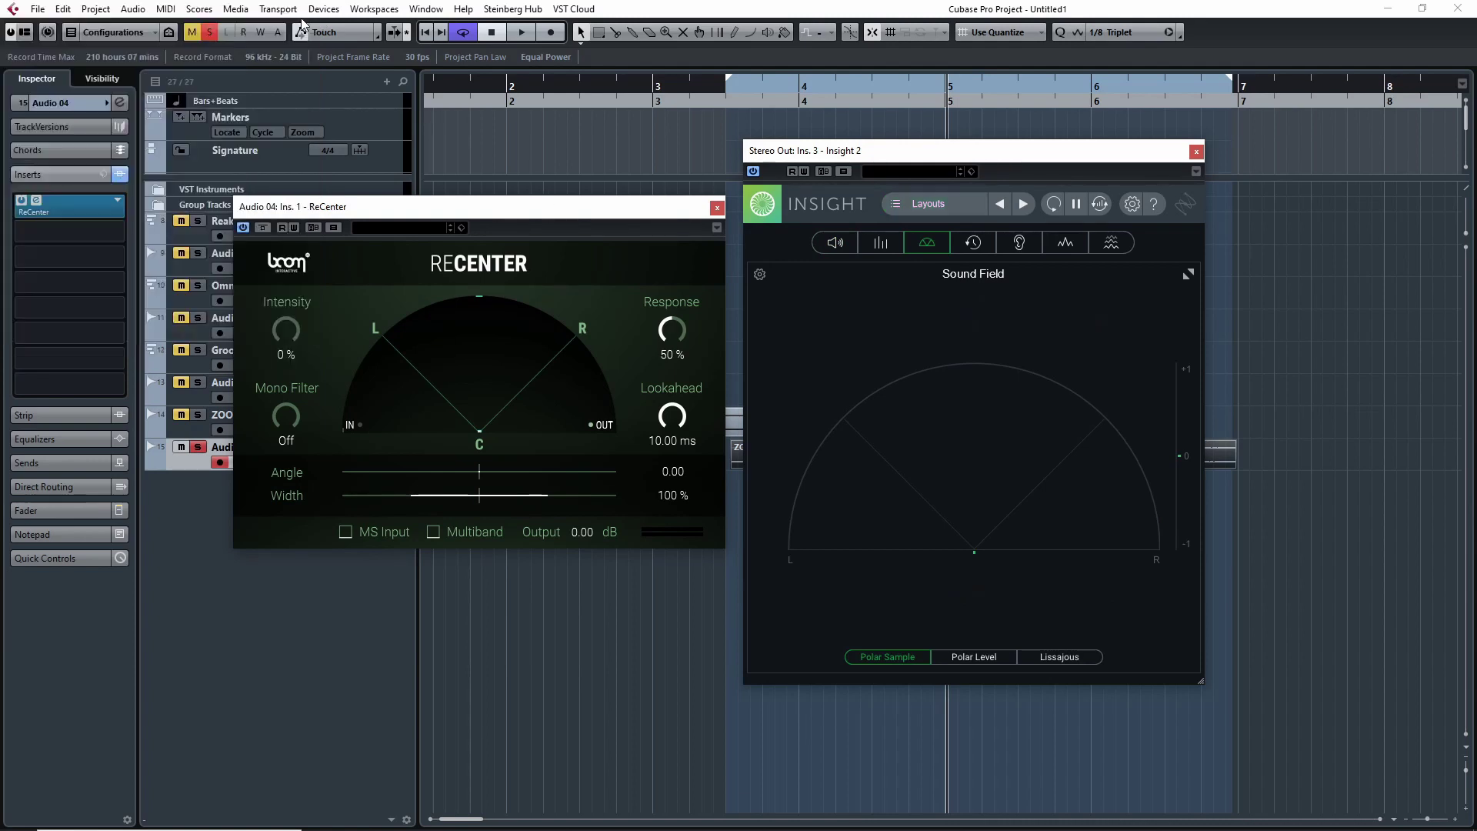
# Play the clip from just before its start, toggling ReCenter's bypass to compare the stereo image in Insight's Sound Field, and end with bypass off
pyautogui.click(263, 228)
pyautogui.click(715, 103)
pyautogui.press('space')
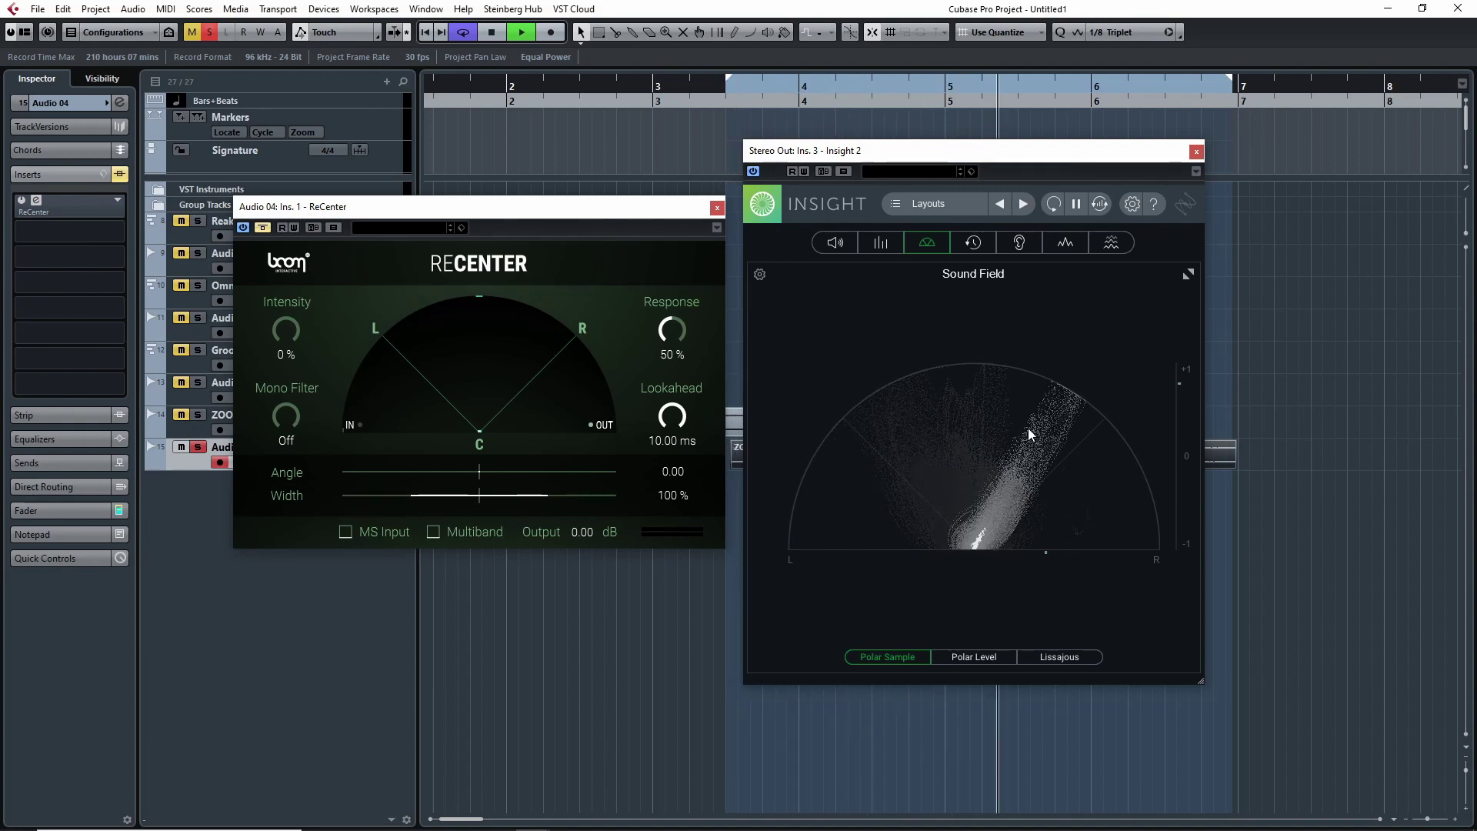
pyautogui.click(263, 226)
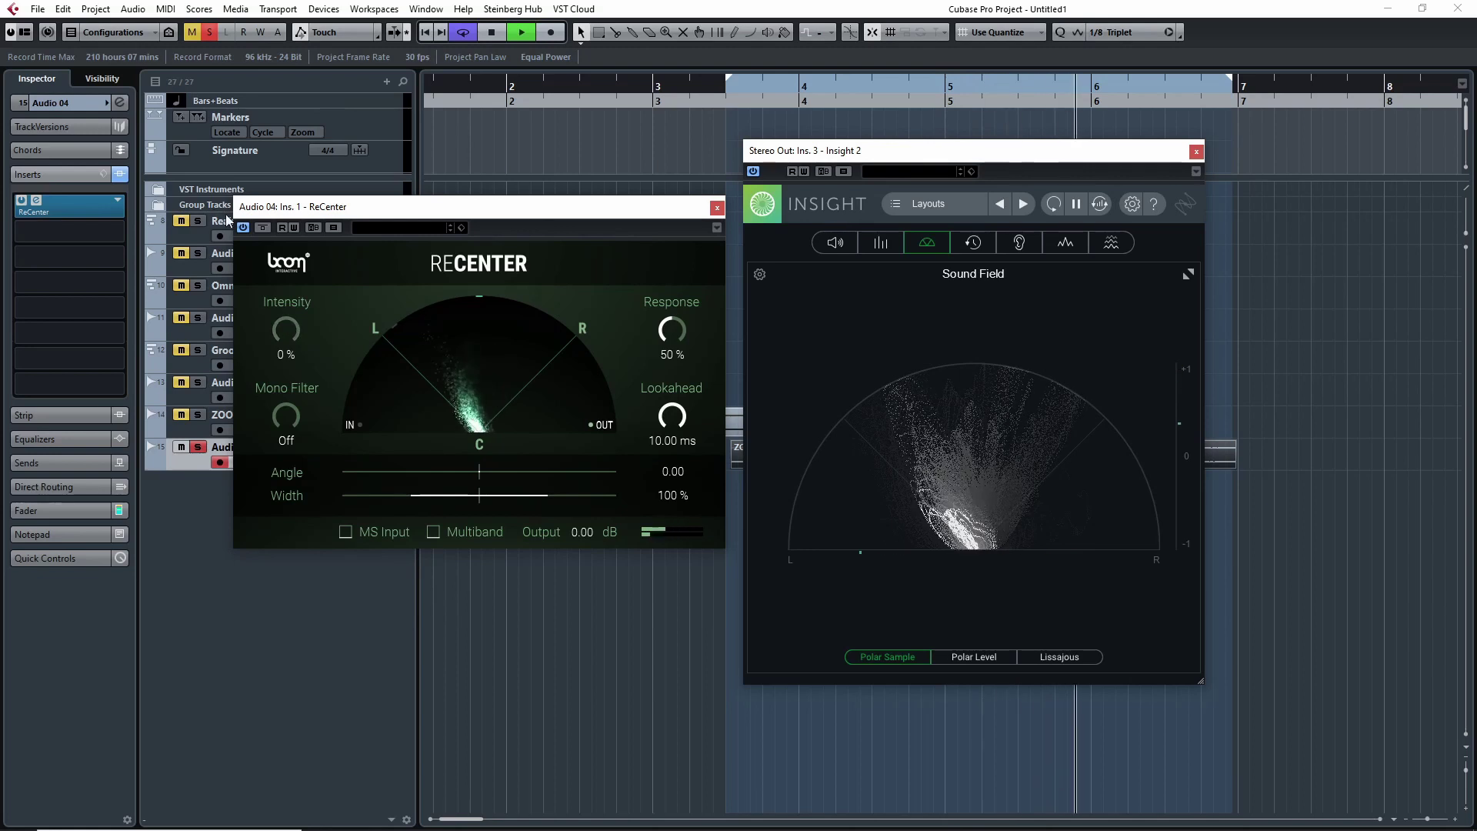
pyautogui.click(264, 227)
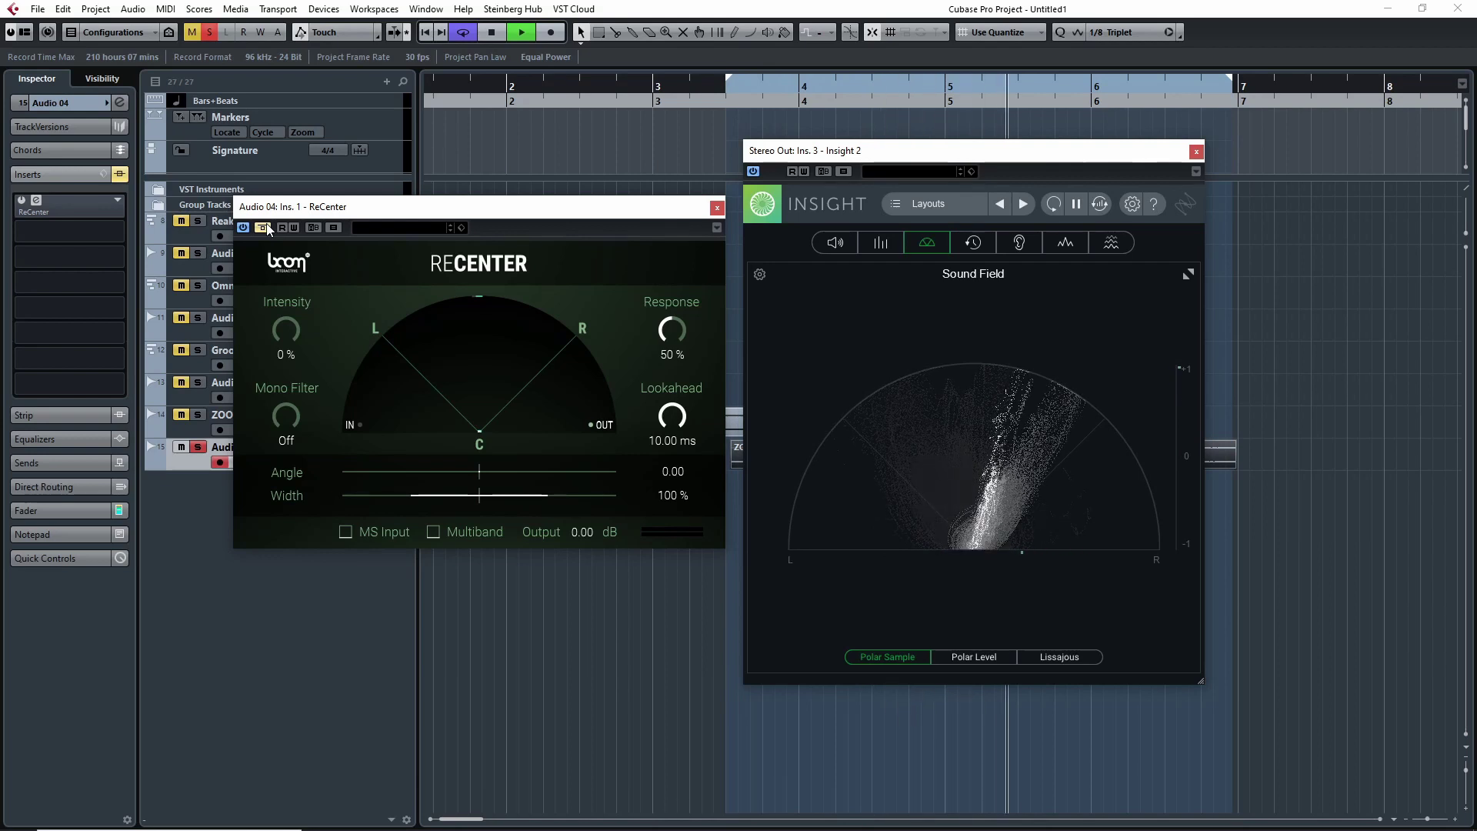
pyautogui.click(263, 227)
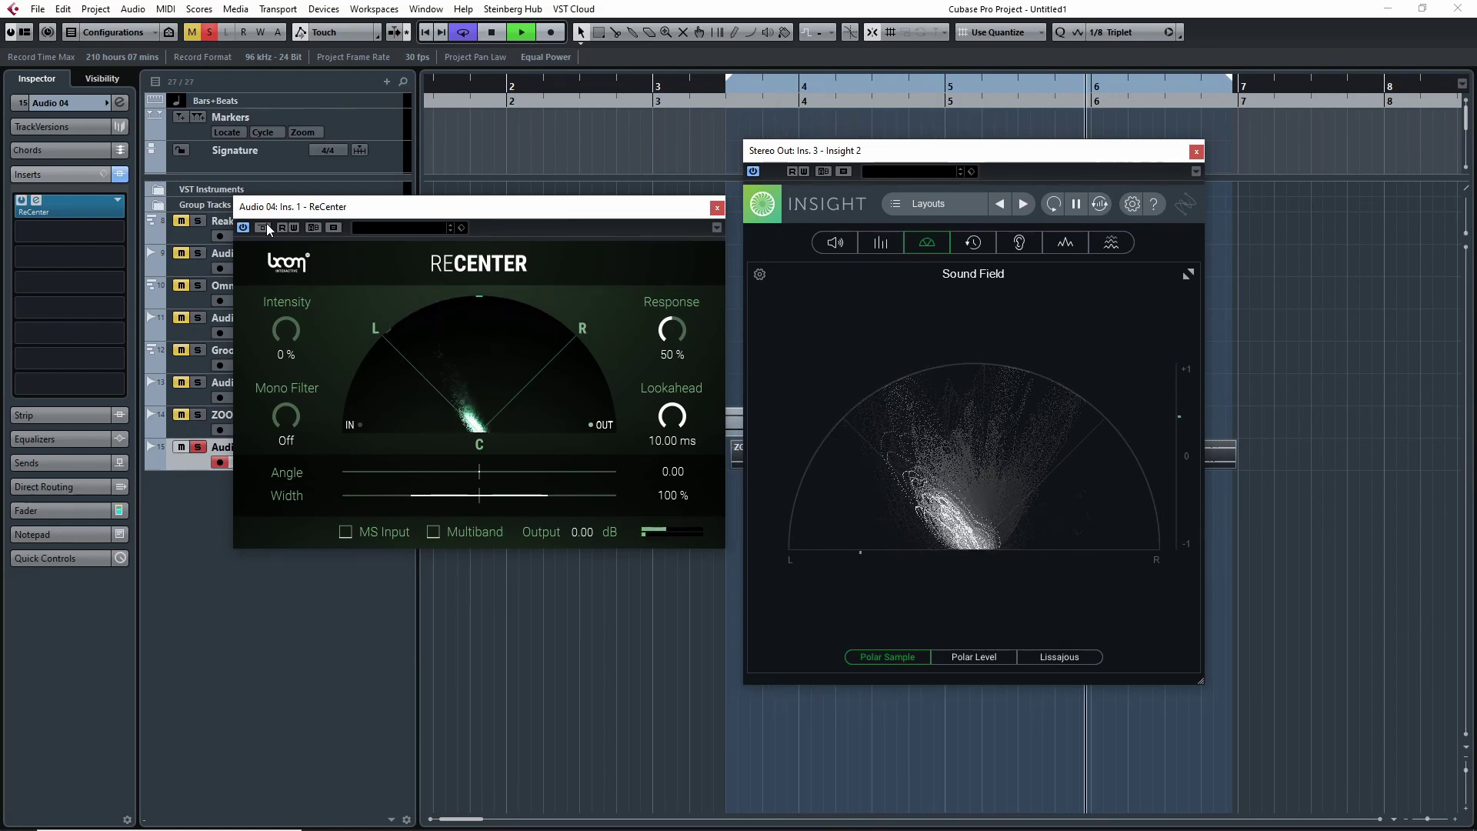
pyautogui.click(264, 228)
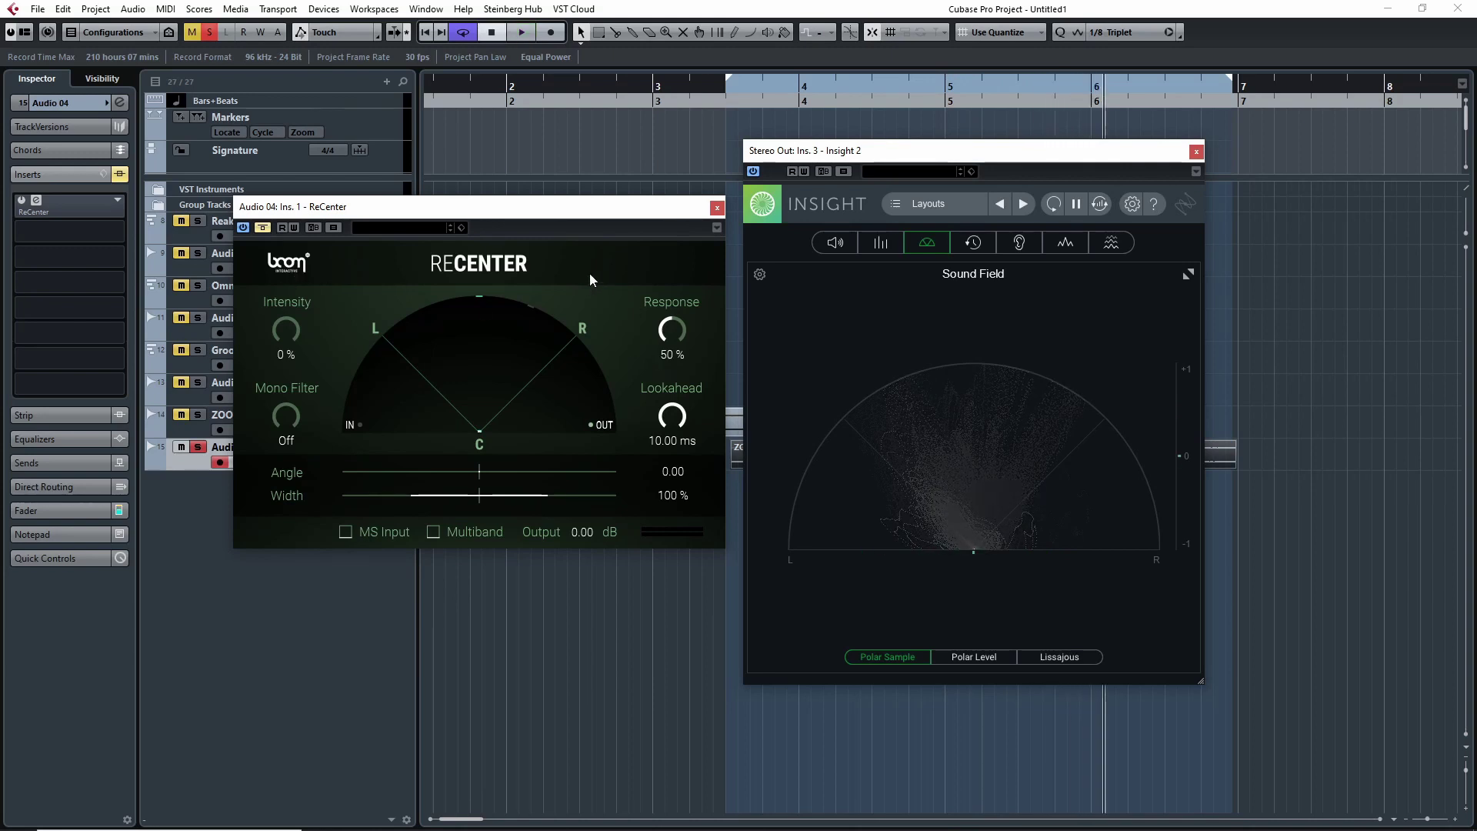
pyautogui.click(262, 229)
# Set ReCenter's Intensity back to 100 % and close the Insight 2 meter
pyautogui.moveTo(286, 338); pyautogui.dragTo(291, 331)
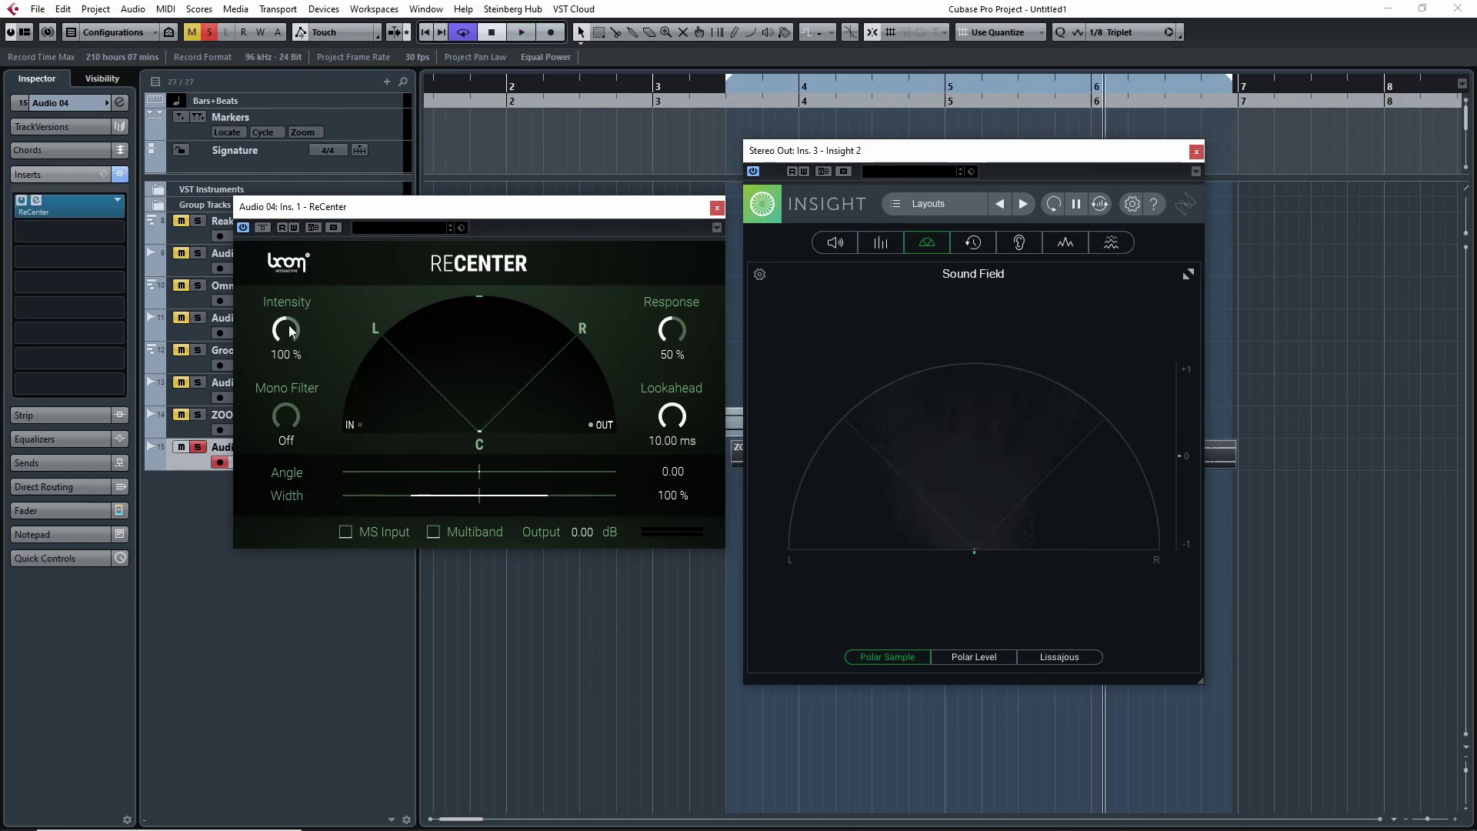
pyautogui.click(1196, 151)
pyautogui.moveTo(613, 206); pyautogui.dragTo(634, 204)
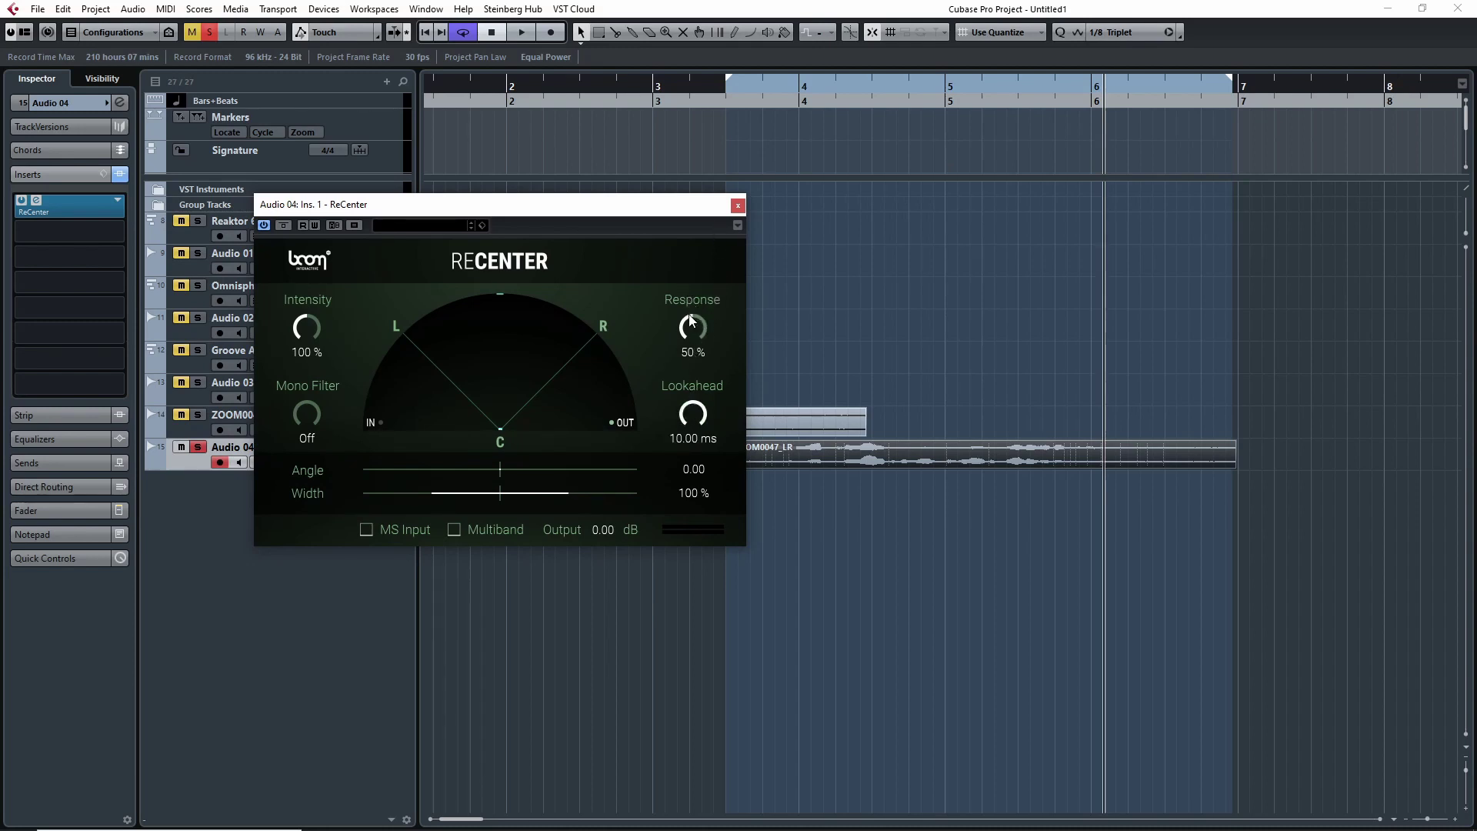
# Lower ReCenter's Response to 1 % and play the clip from just before its start
pyautogui.moveTo(691, 232); pyautogui.dragTo(681, 432)
pyautogui.click(709, 94)
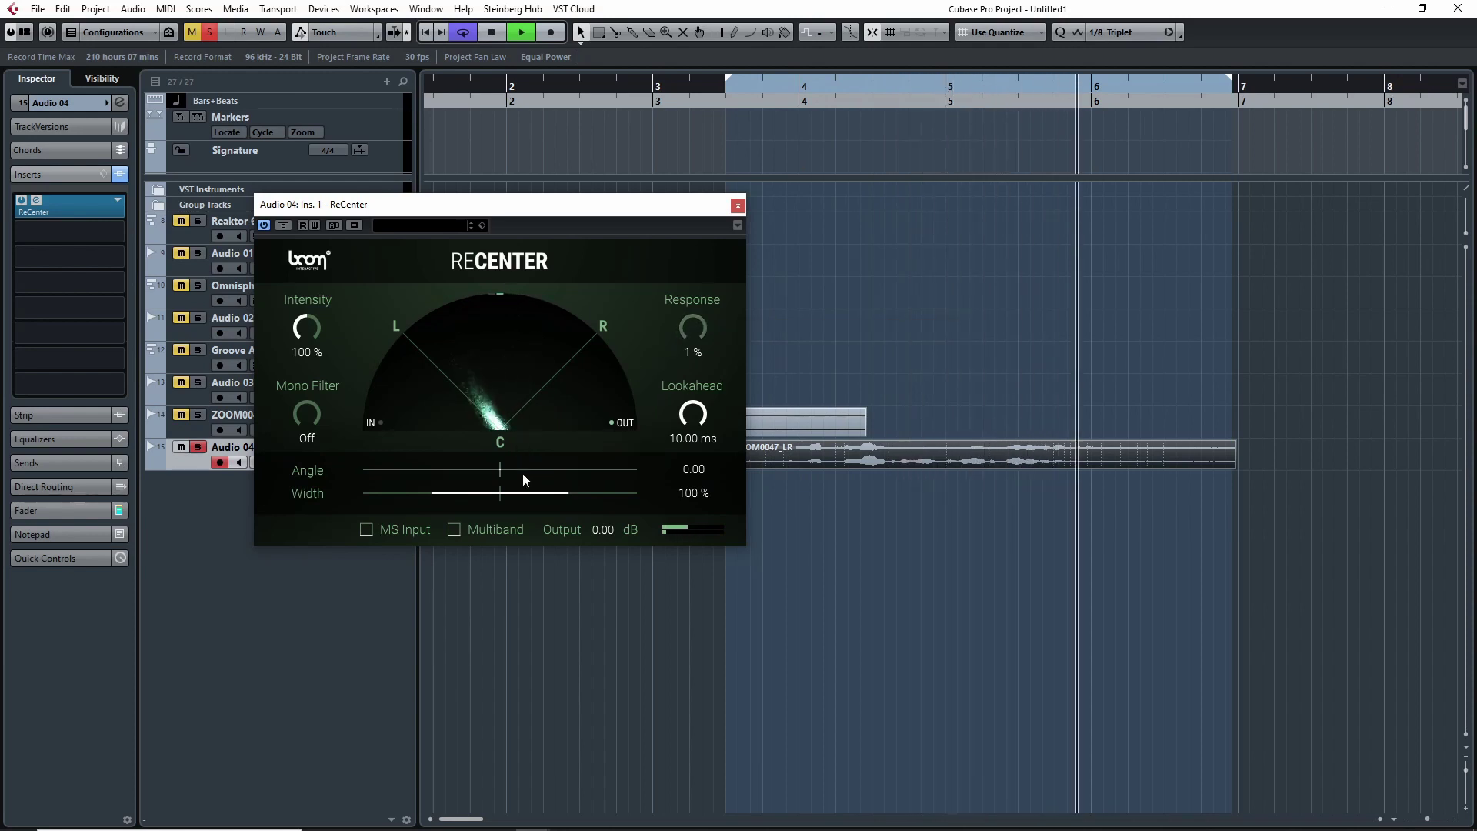
pyautogui.press('space')
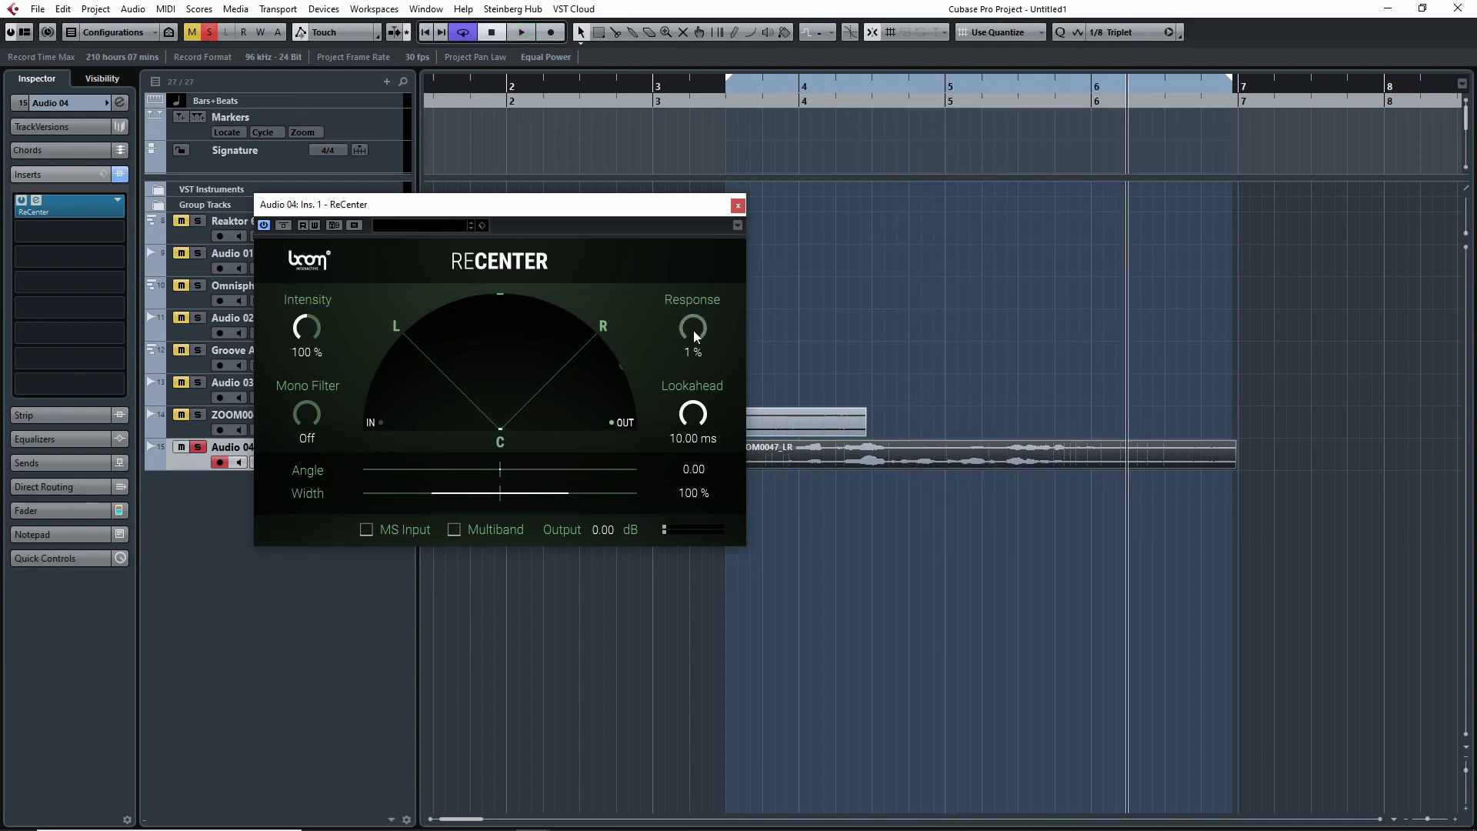
# Raise Response to 100 % and replay the clip from around its start
pyautogui.moveTo(694, 330); pyautogui.dragTo(715, 108)
pyautogui.click(727, 97)
pyautogui.press('space')
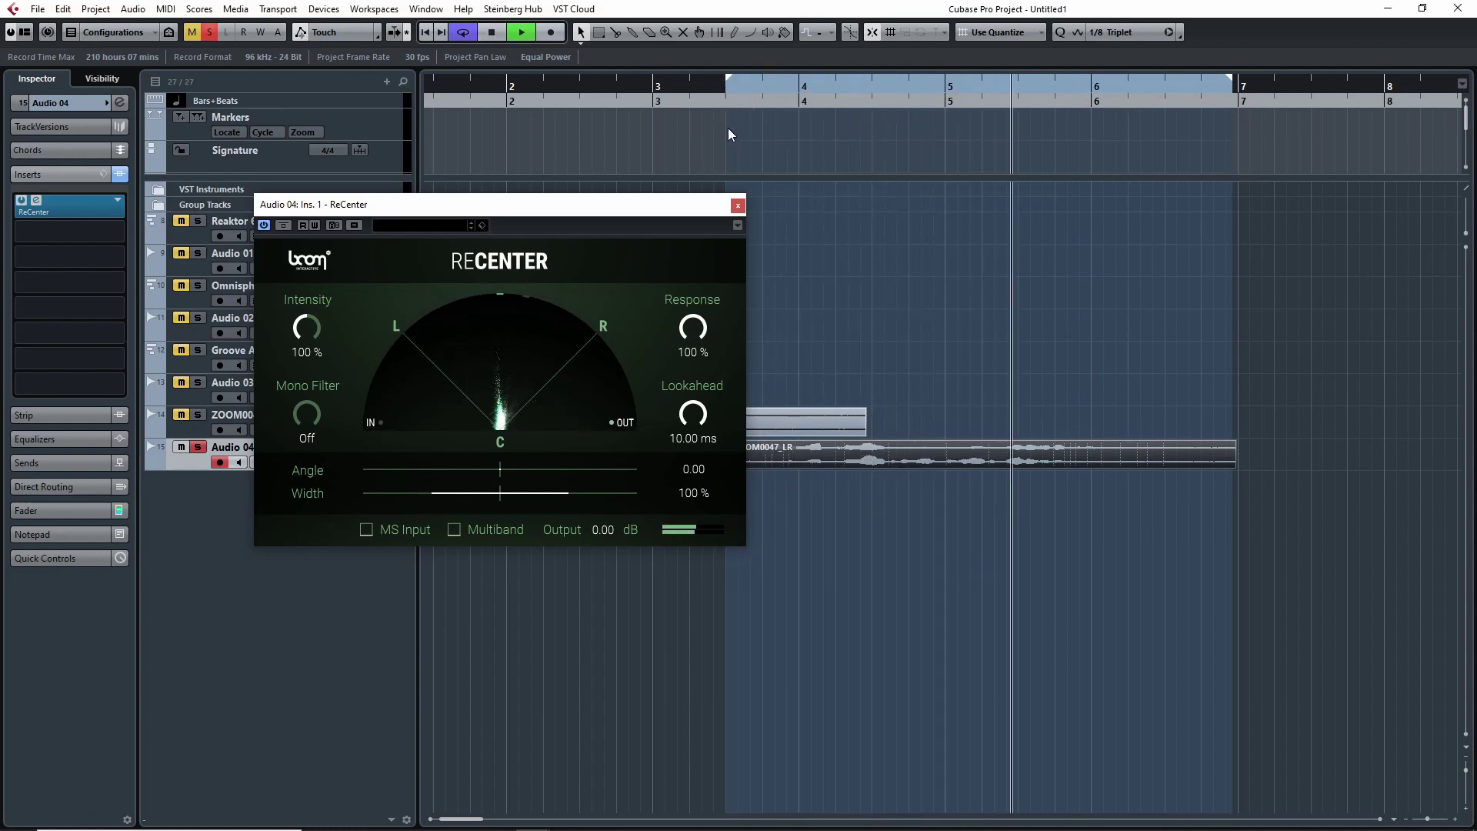
pyautogui.press('space')
# Try Response at 50 % and 12 %, then return it to 100 % and audition the clip again
pyautogui.doubleClick(691, 326)
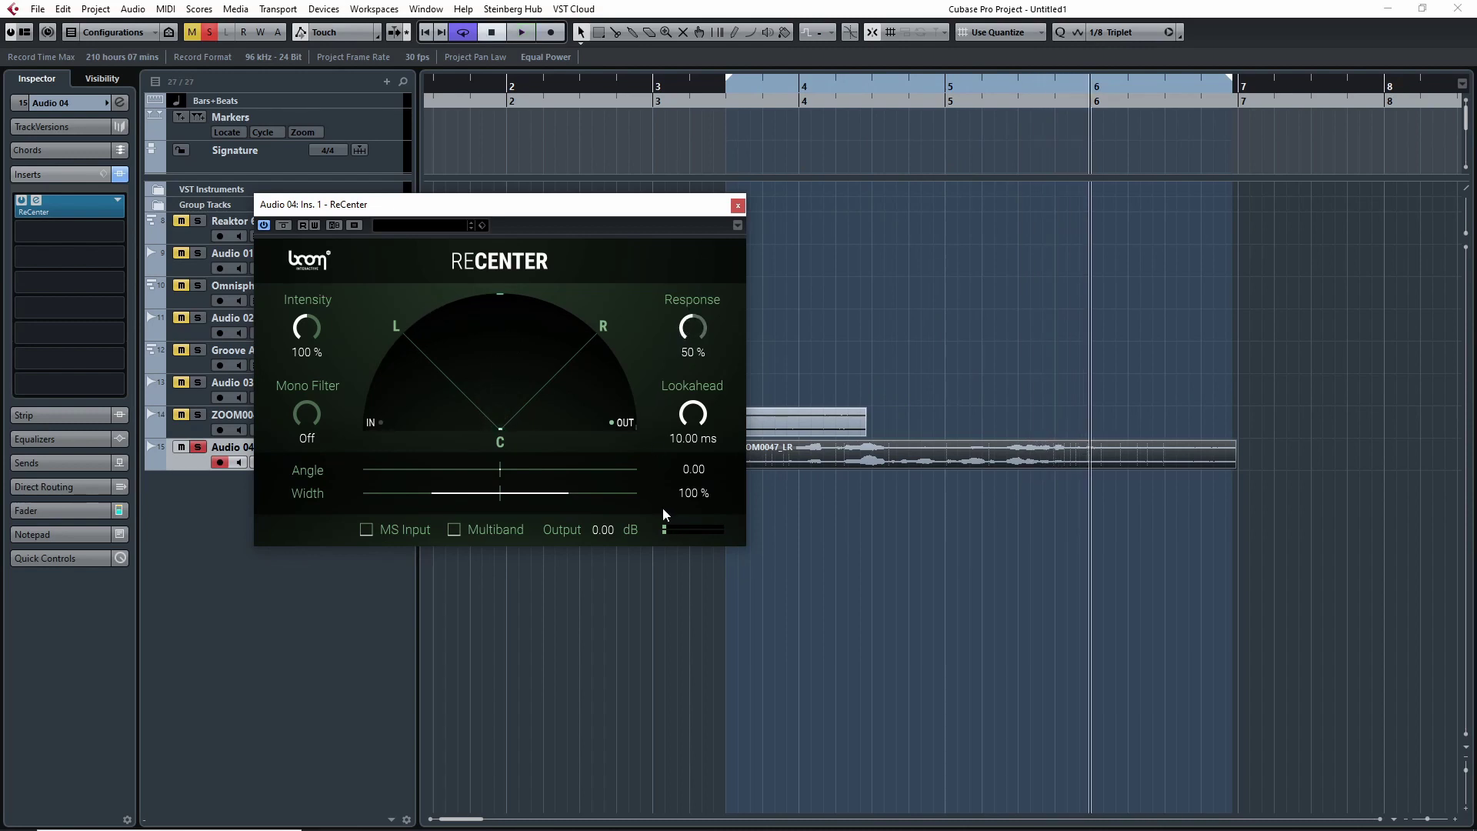
pyautogui.click(715, 92)
pyautogui.moveTo(691, 327); pyautogui.dragTo(654, 417)
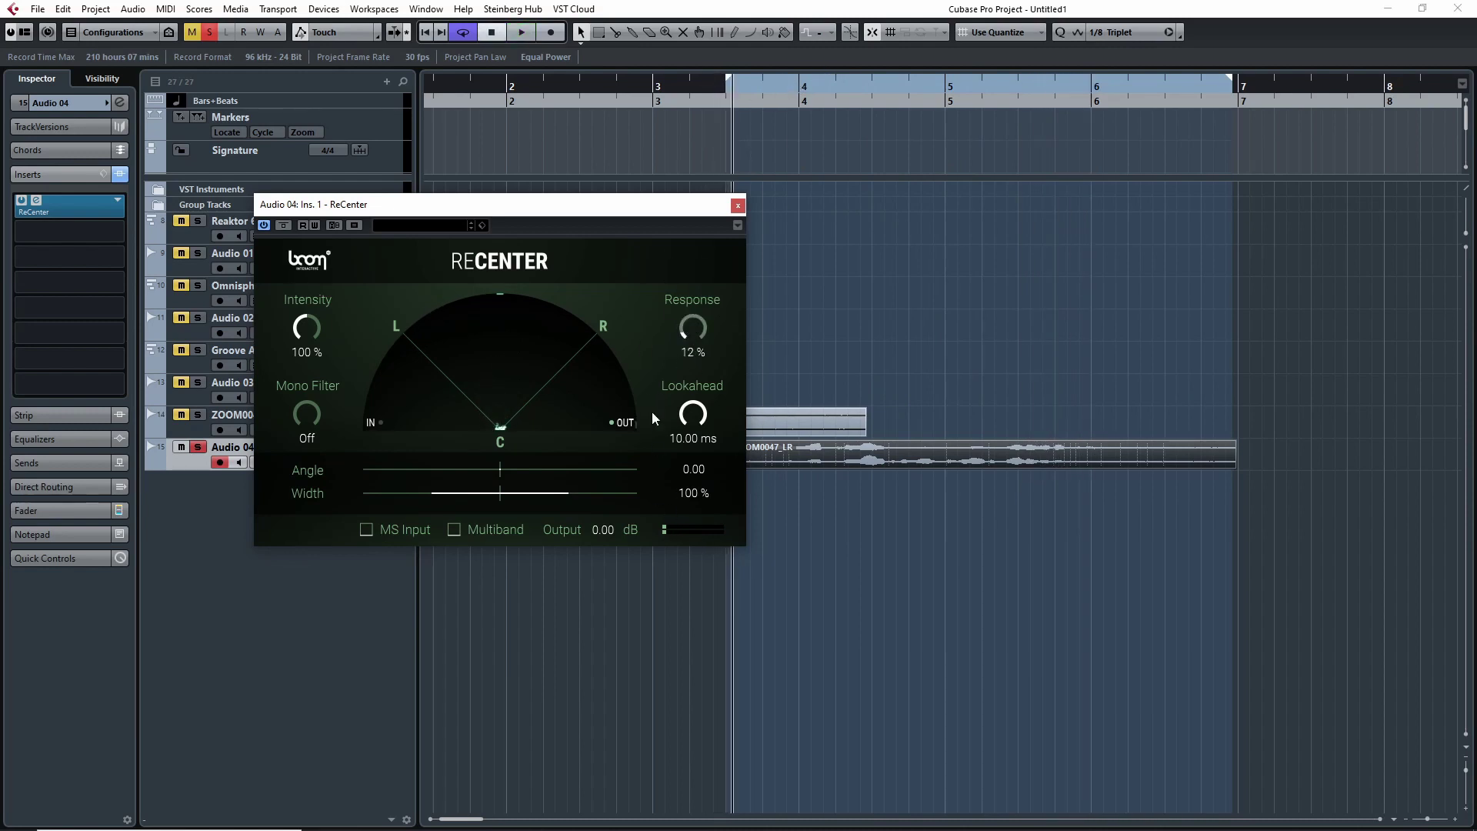
pyautogui.moveTo(693, 324); pyautogui.dragTo(717, 219)
pyautogui.press('space')
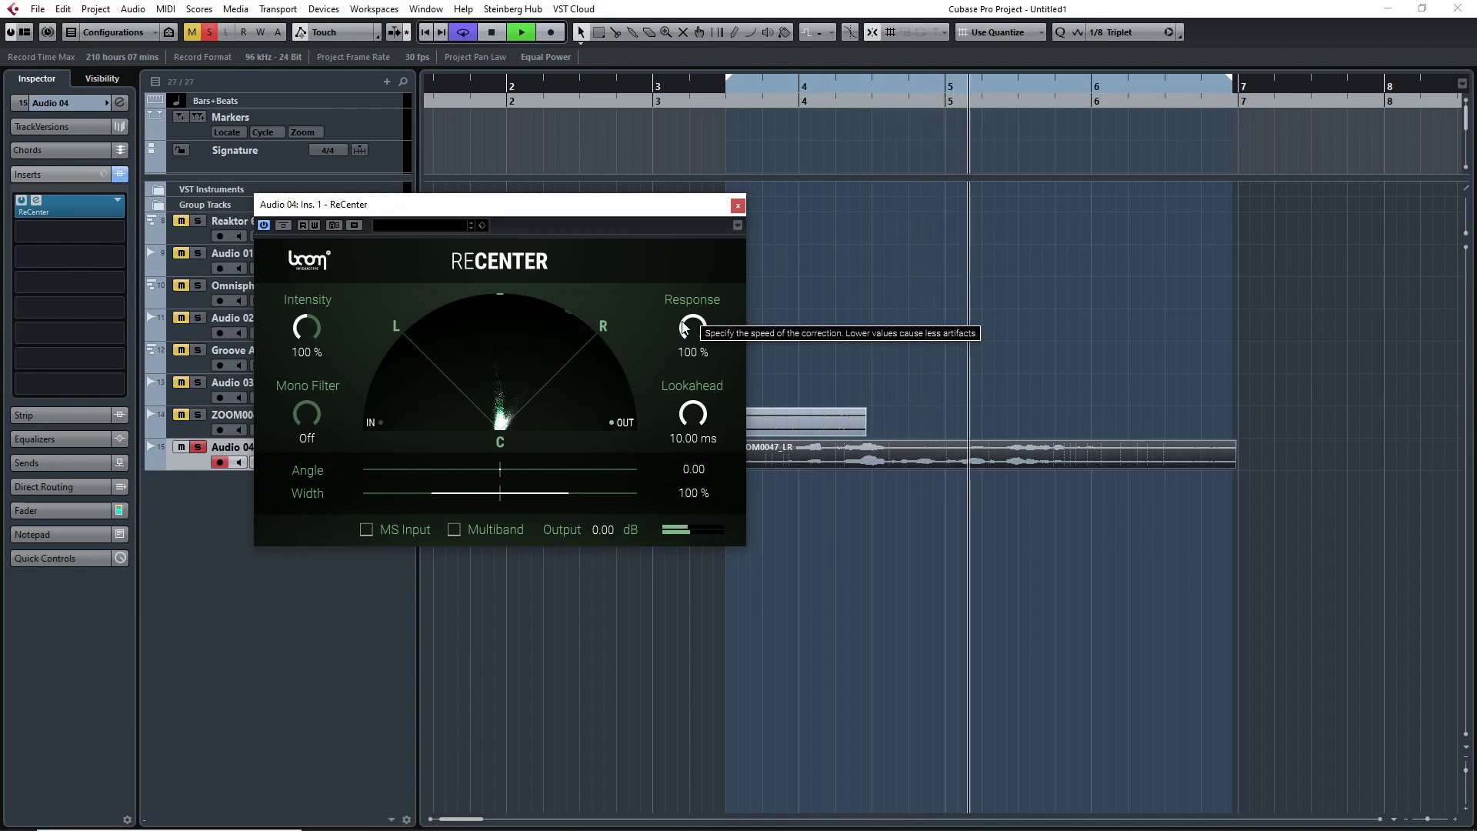
pyautogui.press('space')
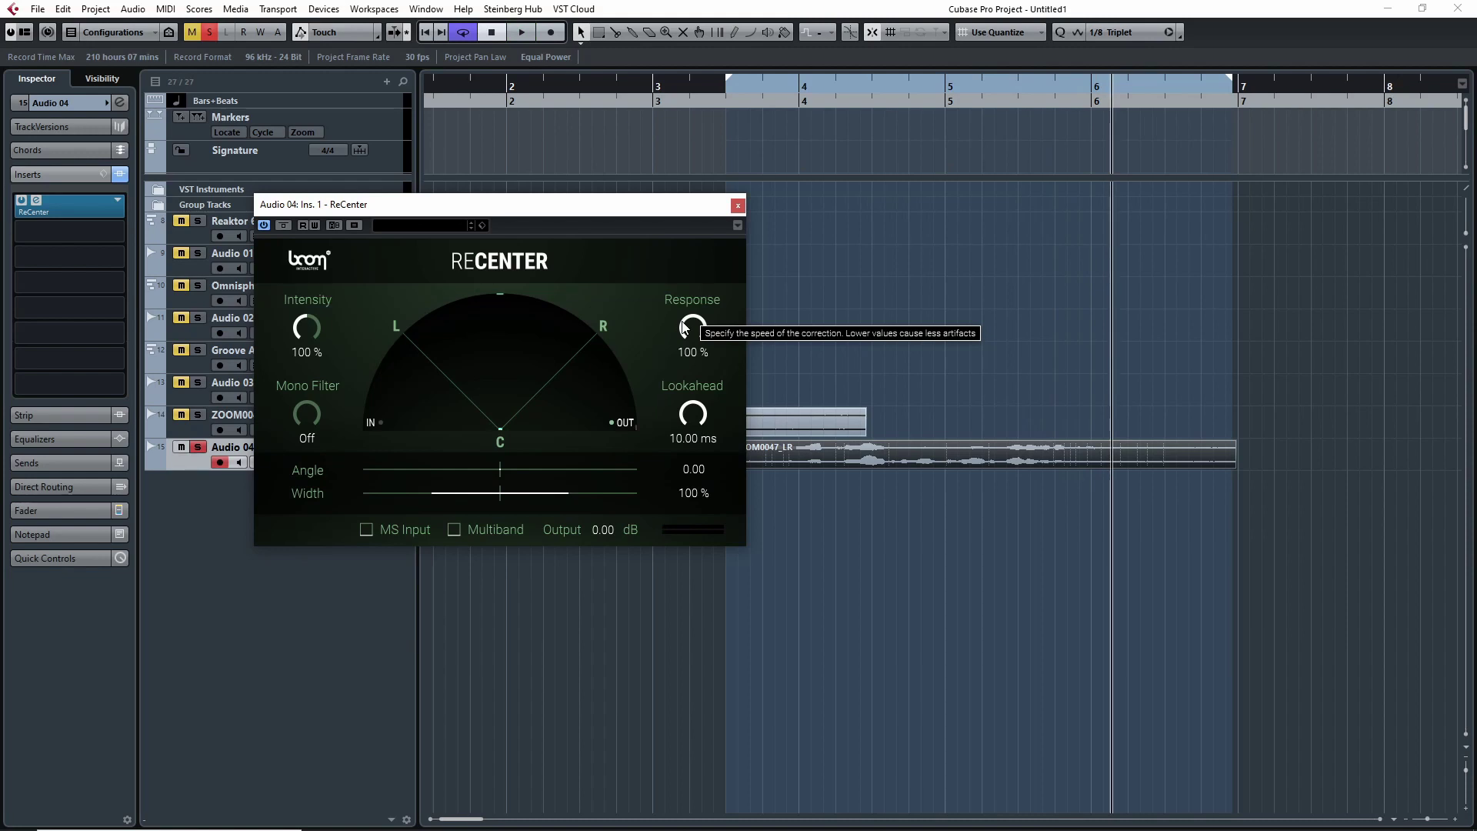
# Sweep Response down to 11 % and back to 100 %, then replay the clip and set Response to 50 %
pyautogui.moveTo(687, 327); pyautogui.dragTo(668, 496)
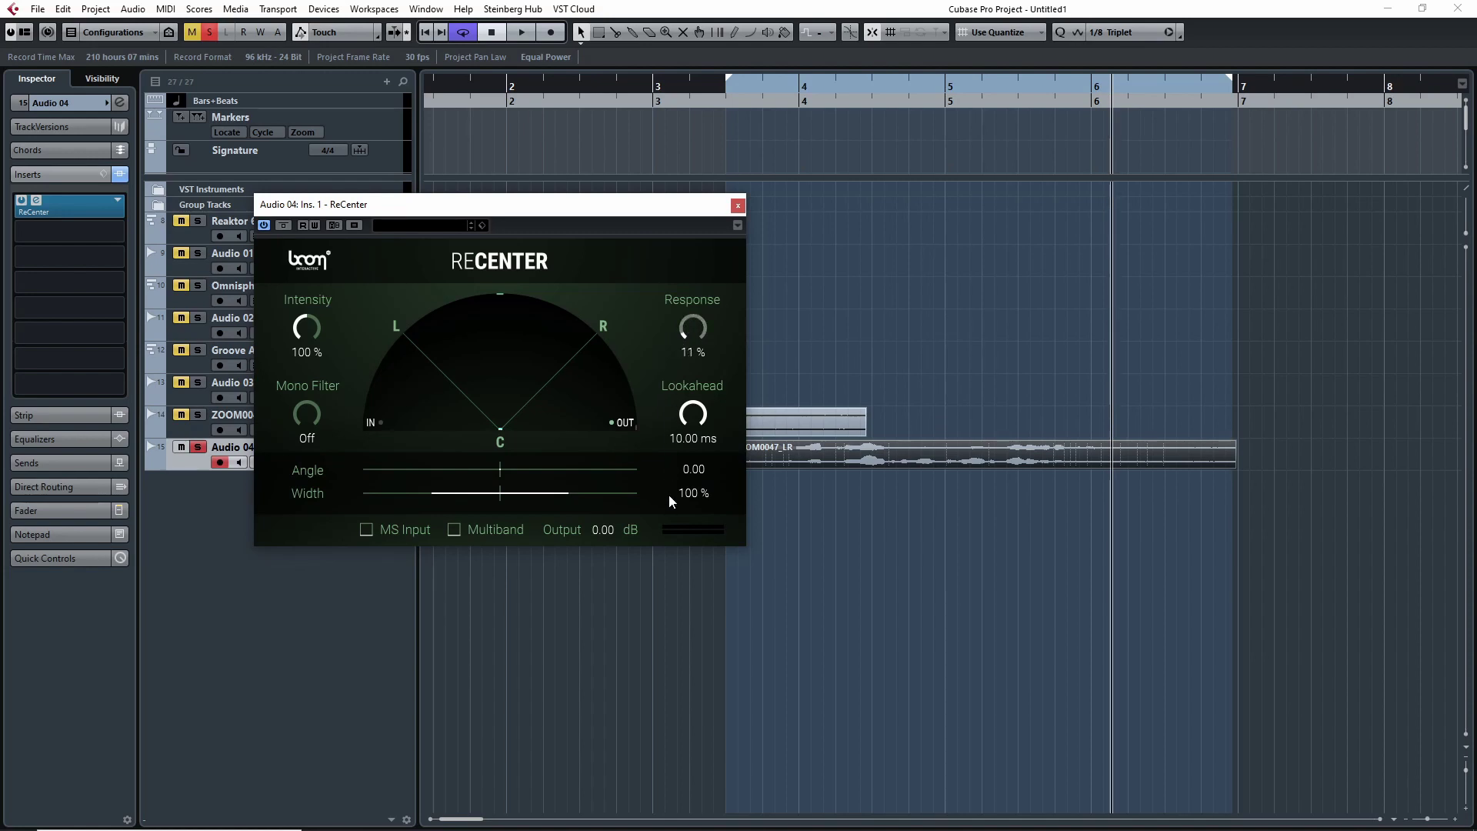
pyautogui.moveTo(669, 494); pyautogui.dragTo(686, 257)
pyautogui.moveTo(720, 93); pyautogui.dragTo(712, 230)
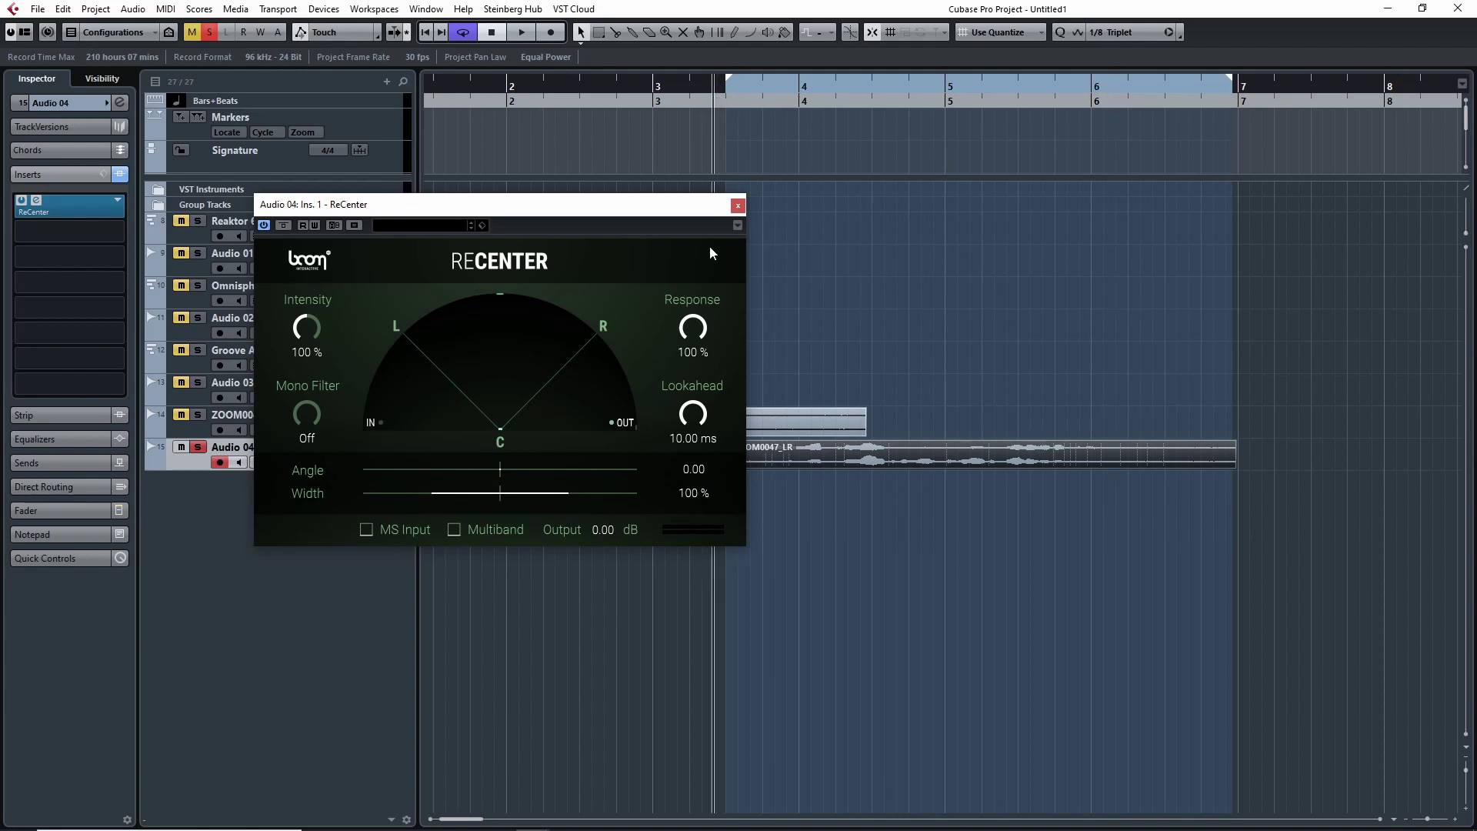
pyautogui.press('space')
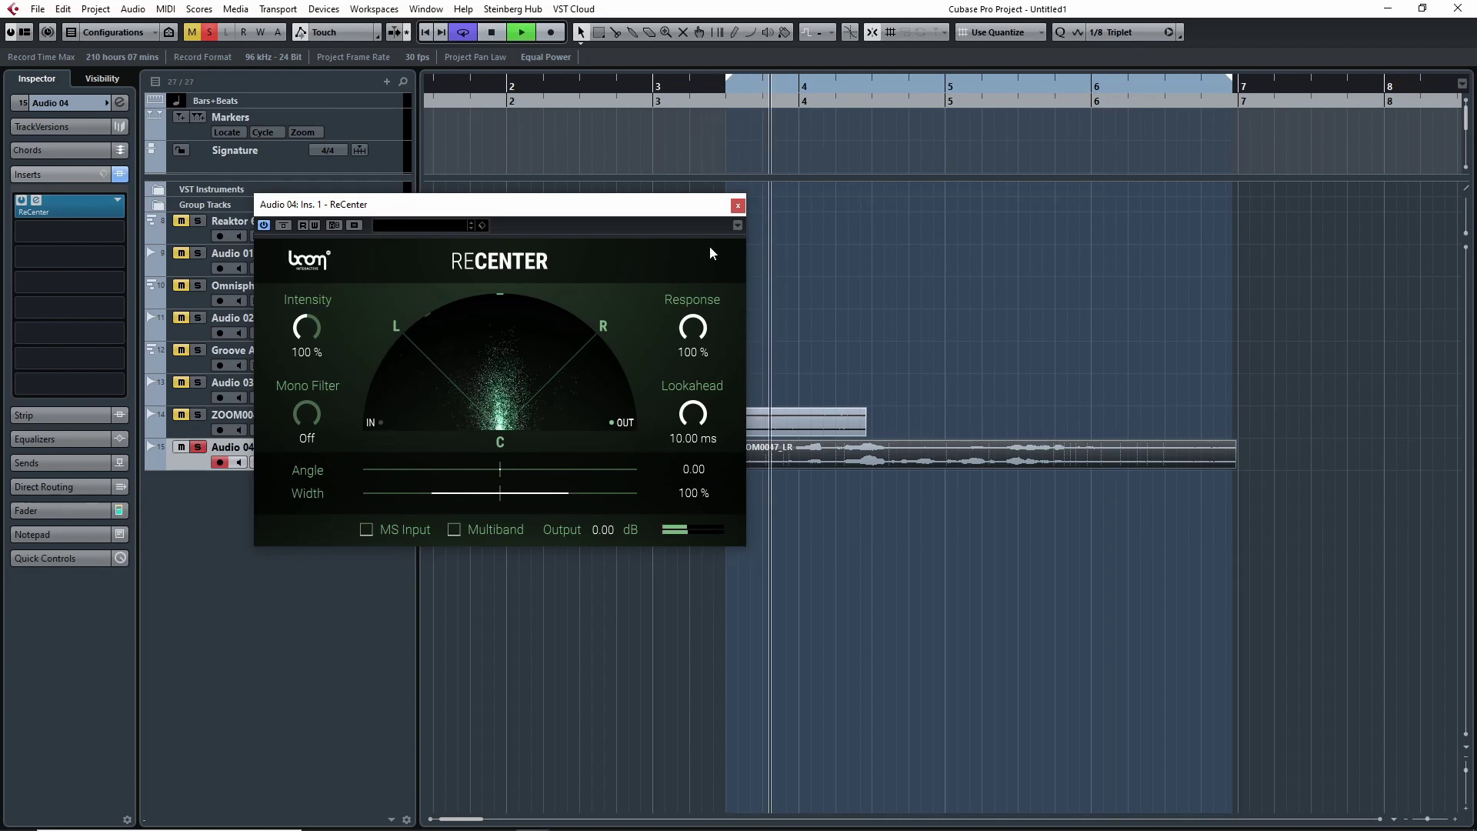
pyautogui.scroll(-5, 696, 352)
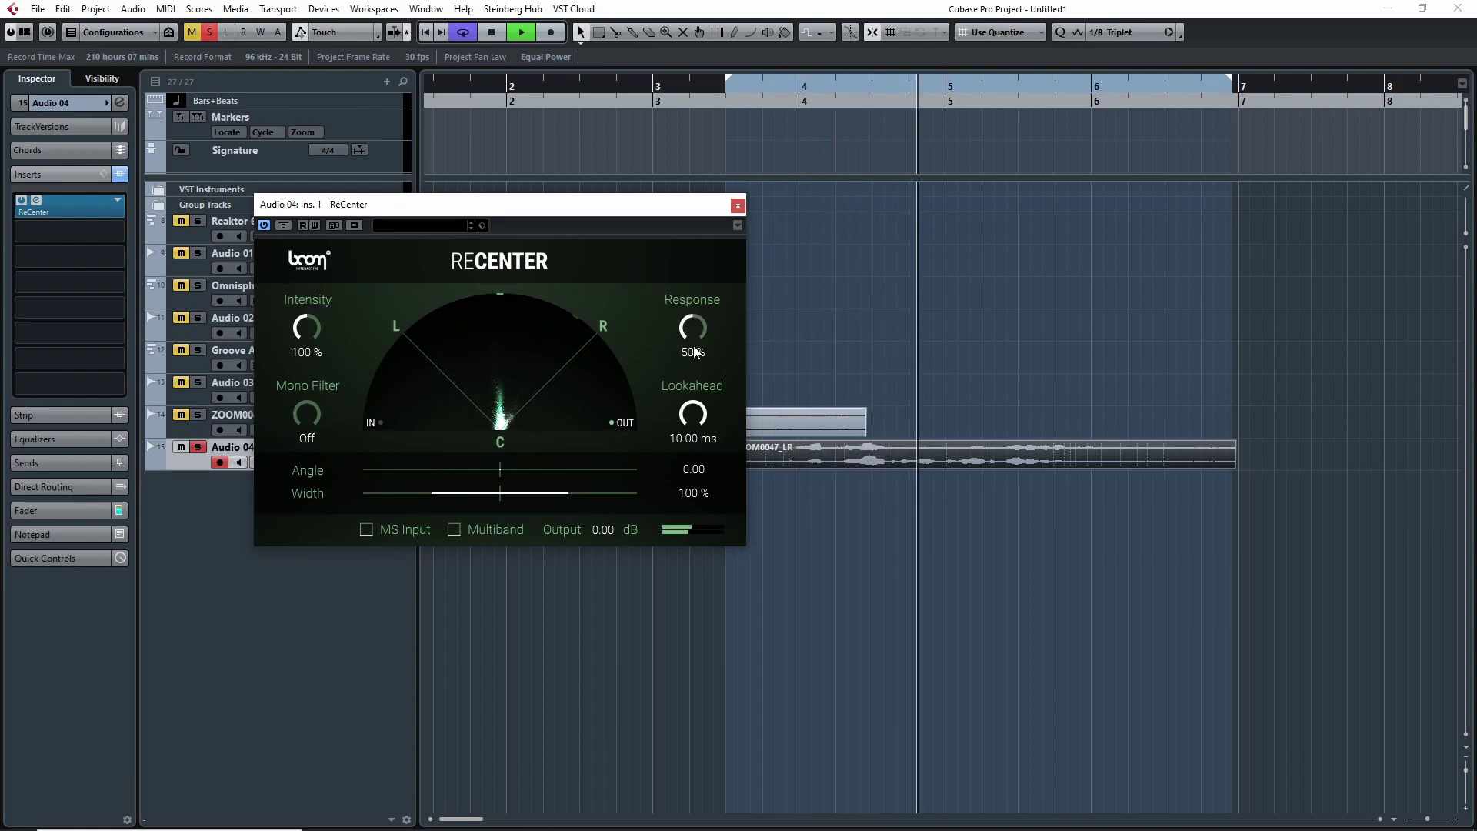
# Raise the Mono Filter to 10000 Hz, audition the clip and return the playhead to just before its start
pyautogui.moveTo(307, 415); pyautogui.dragTo(359, 223)
pyautogui.press('space')
pyautogui.moveTo(817, 100); pyautogui.dragTo(719, 91)
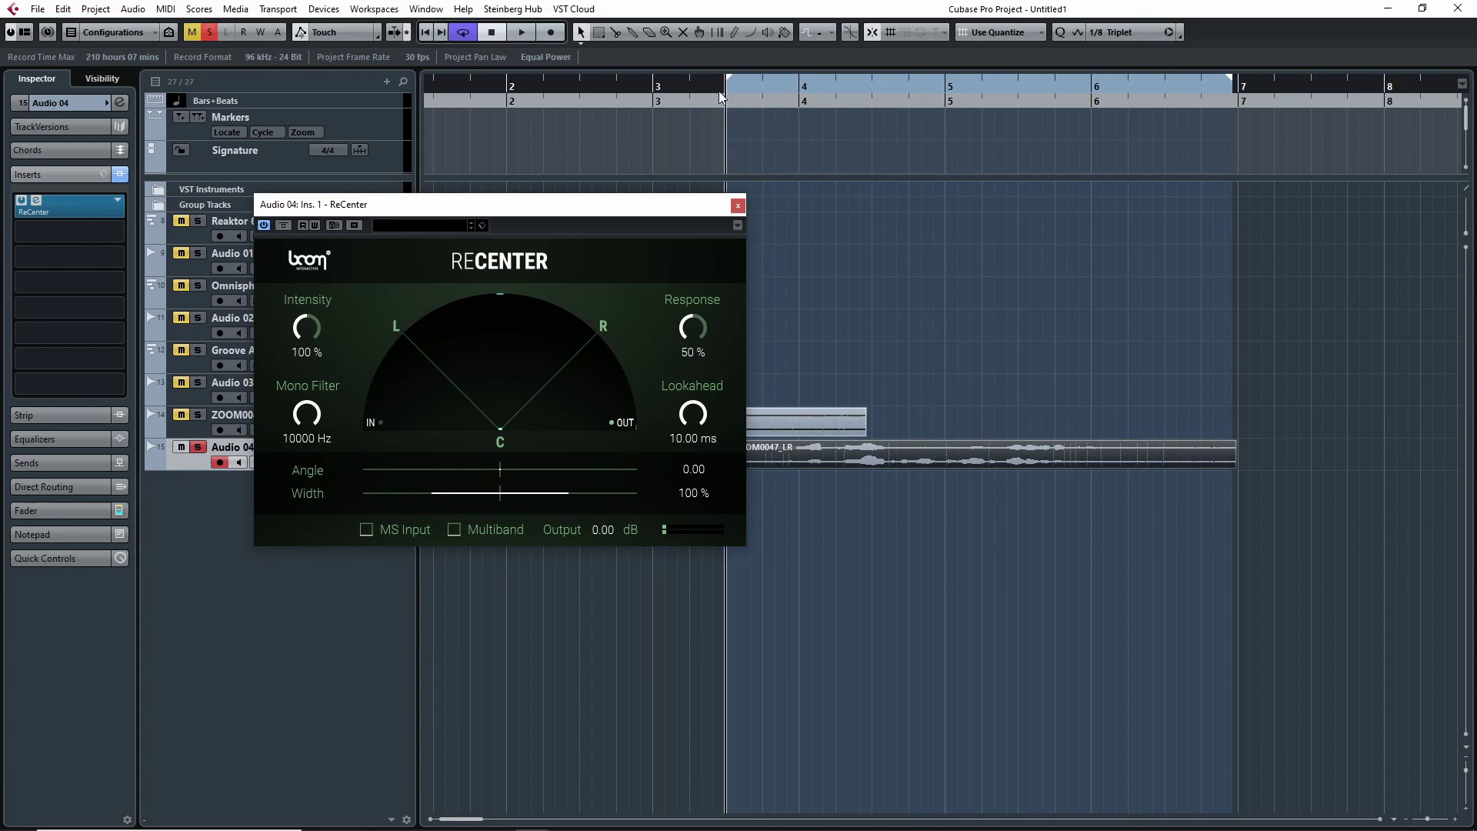
pyautogui.moveTo(316, 408)
pyautogui.mouseDown()
pyautogui.moveTo(317, 439)
pyautogui.moveTo(315, 413)
pyautogui.mouseUp()
pyautogui.press('space')
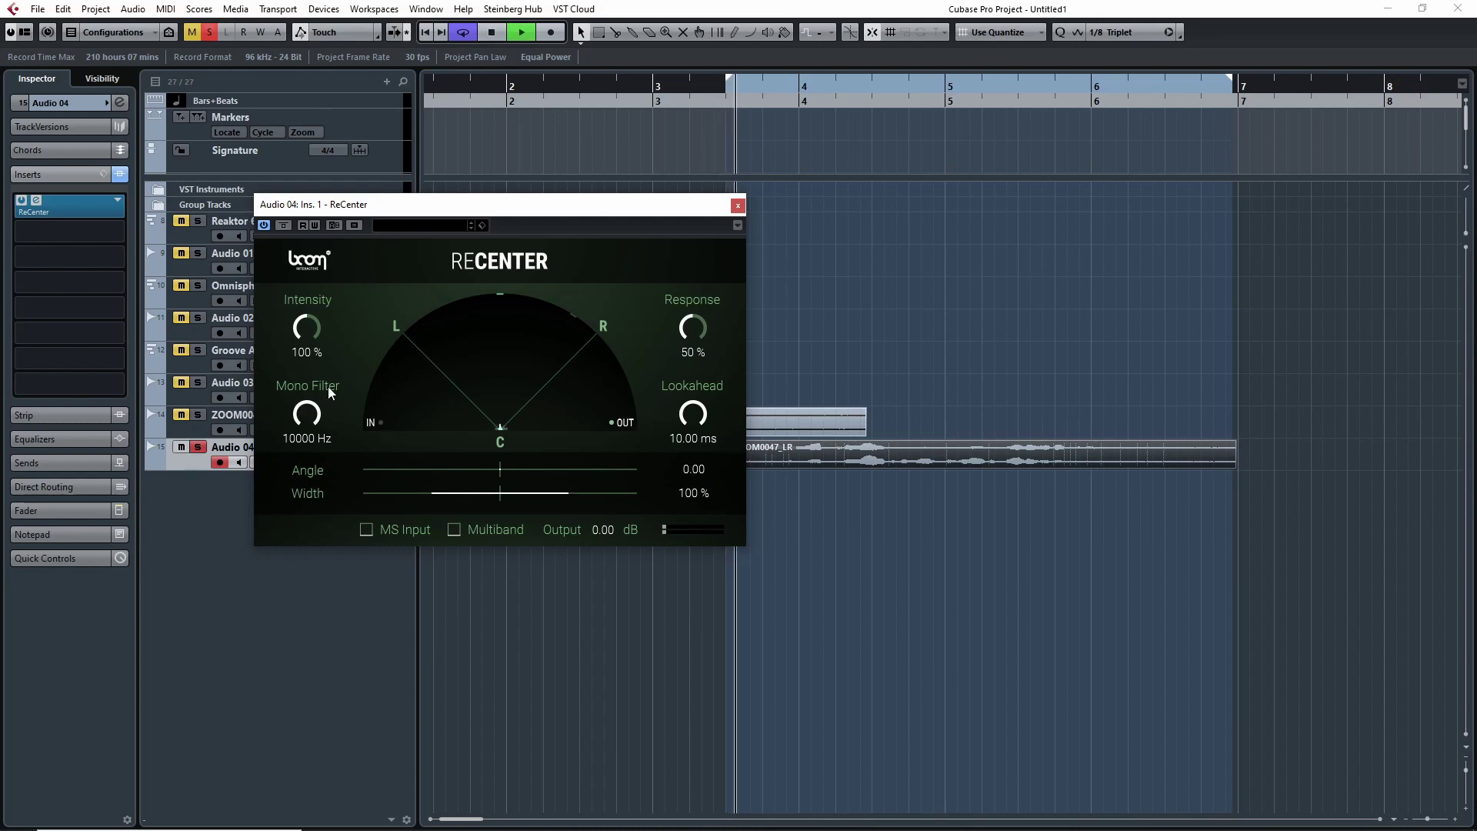
pyautogui.moveTo(305, 411); pyautogui.dragTo(279, 353)
pyautogui.press('space')
pyautogui.click(713, 101)
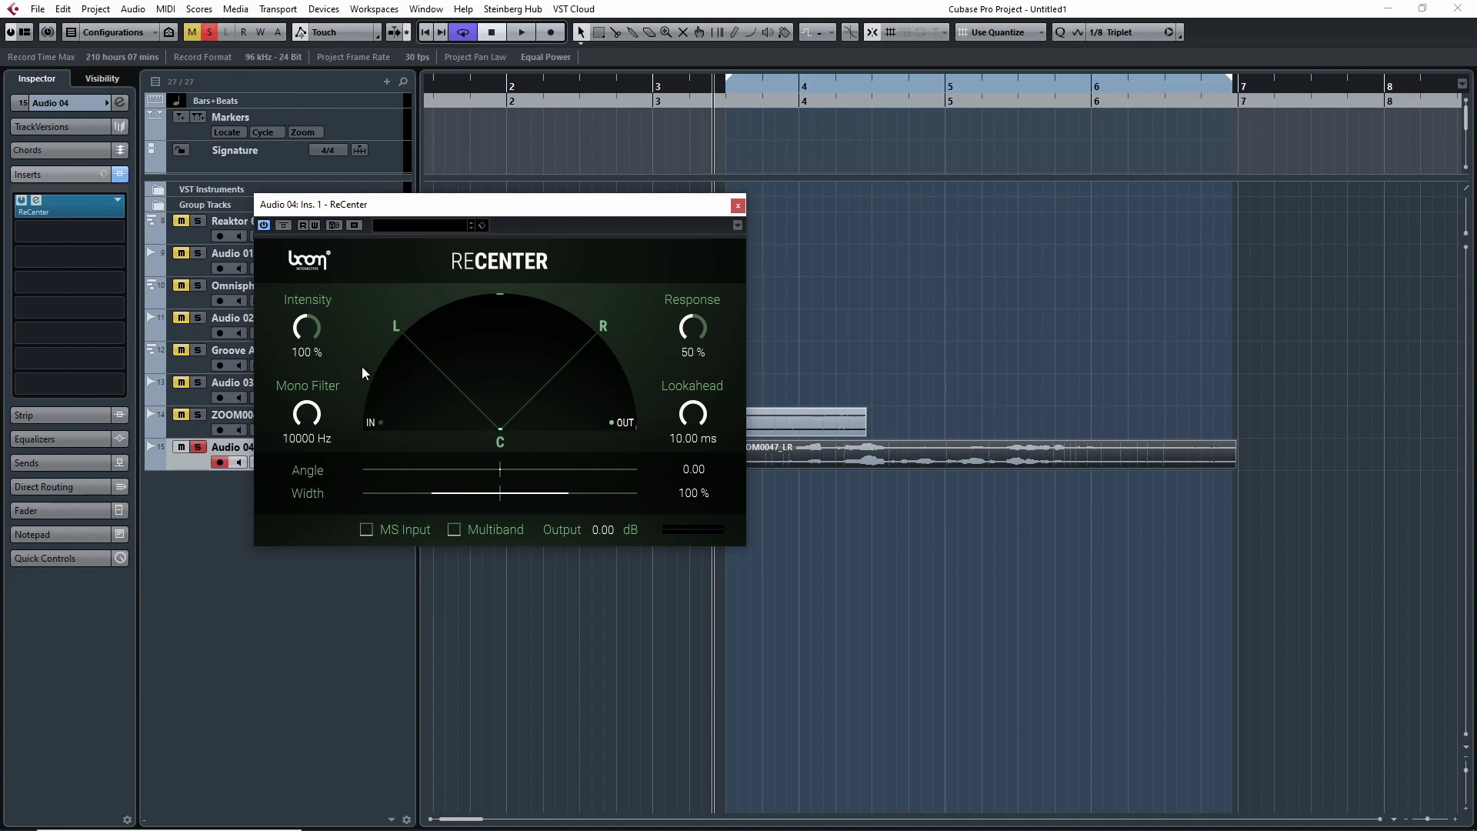
# Audition the clip, turn the Mono Filter off, return the playhead before the clip and shift the ReCenter window aside
pyautogui.click(697, 101)
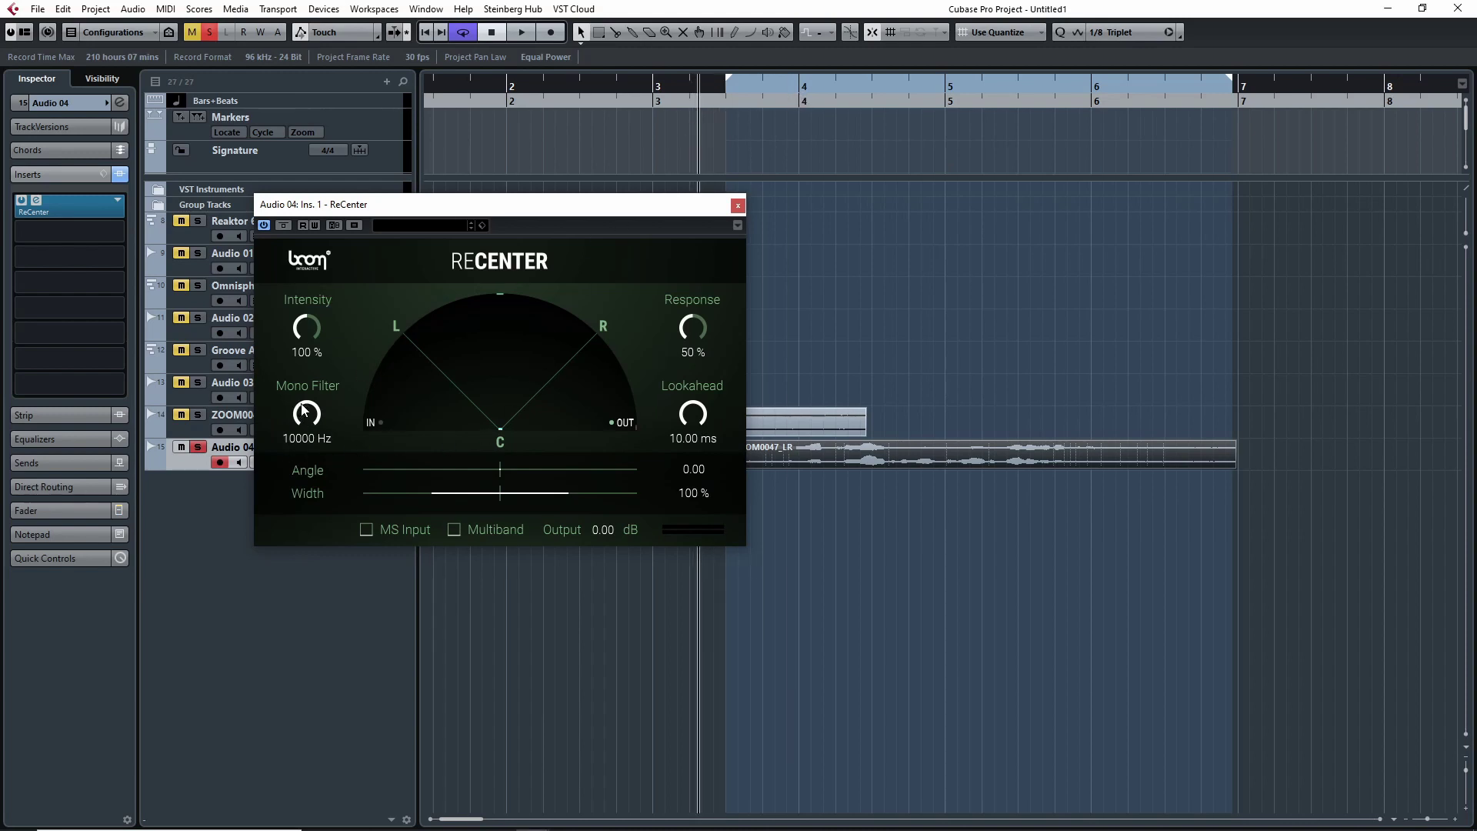
pyautogui.press('space')
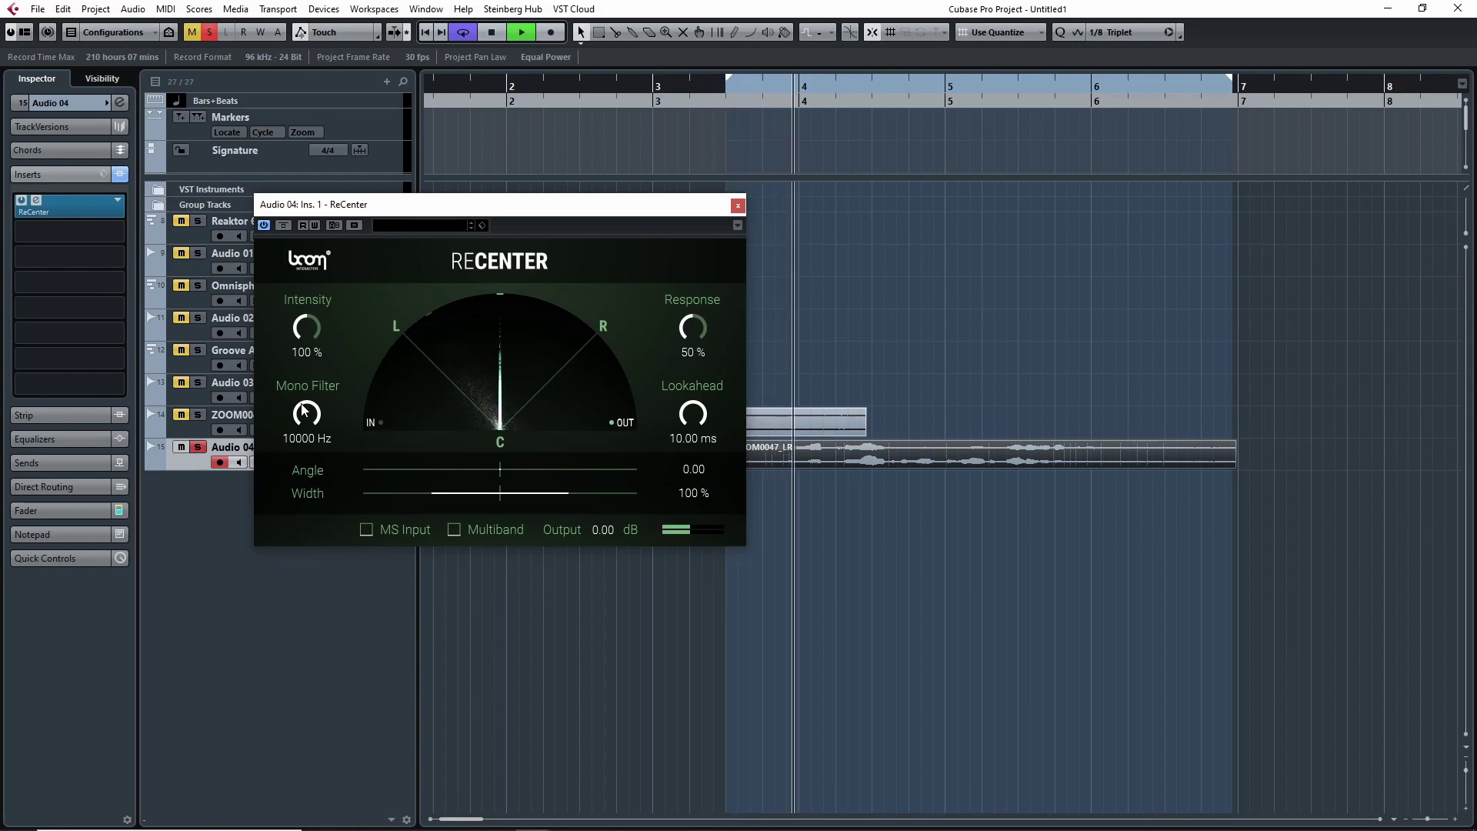
pyautogui.moveTo(305, 411); pyautogui.dragTo(281, 601)
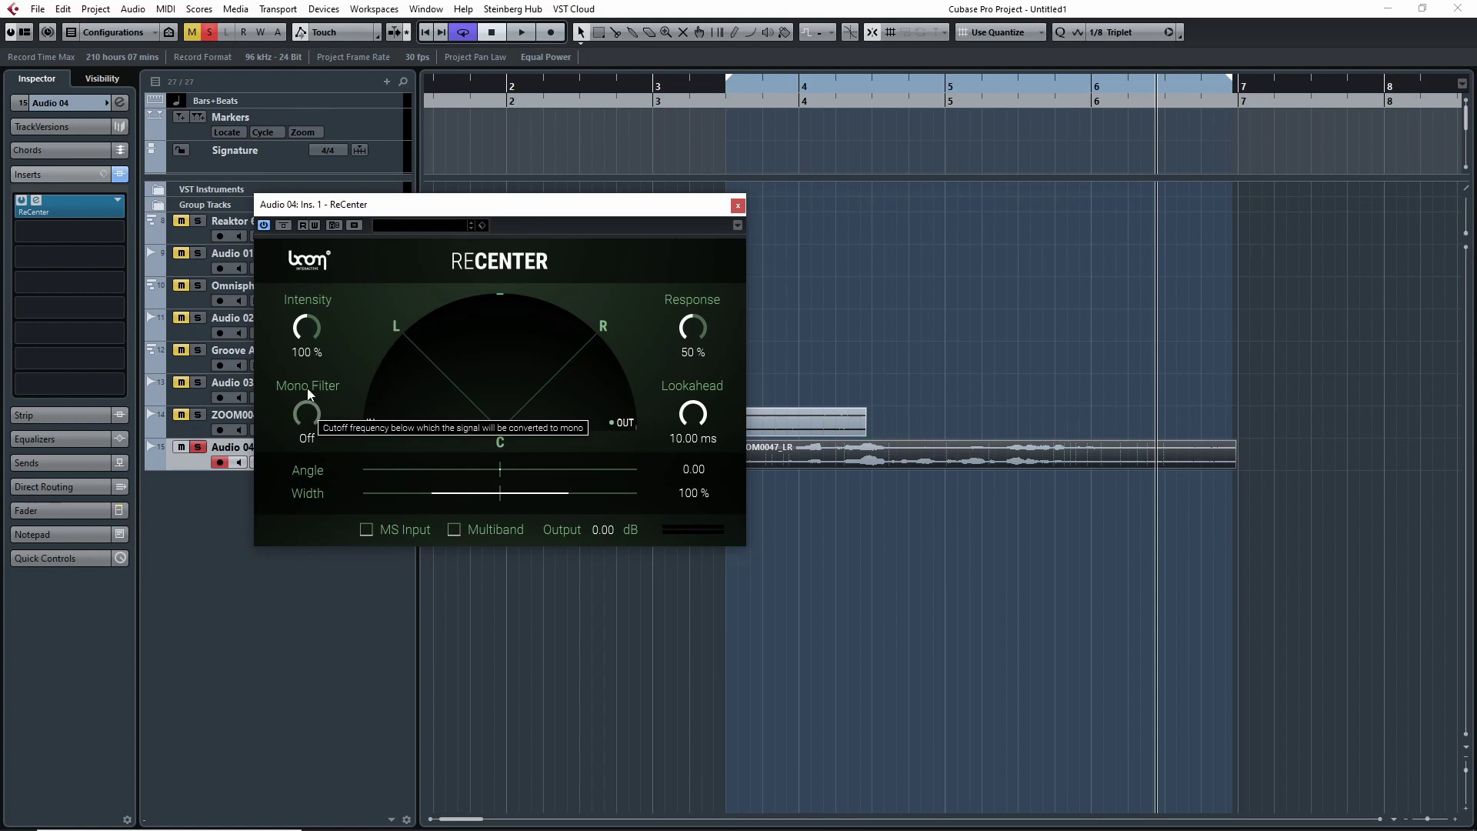
pyautogui.moveTo(723, 100); pyautogui.dragTo(701, 107)
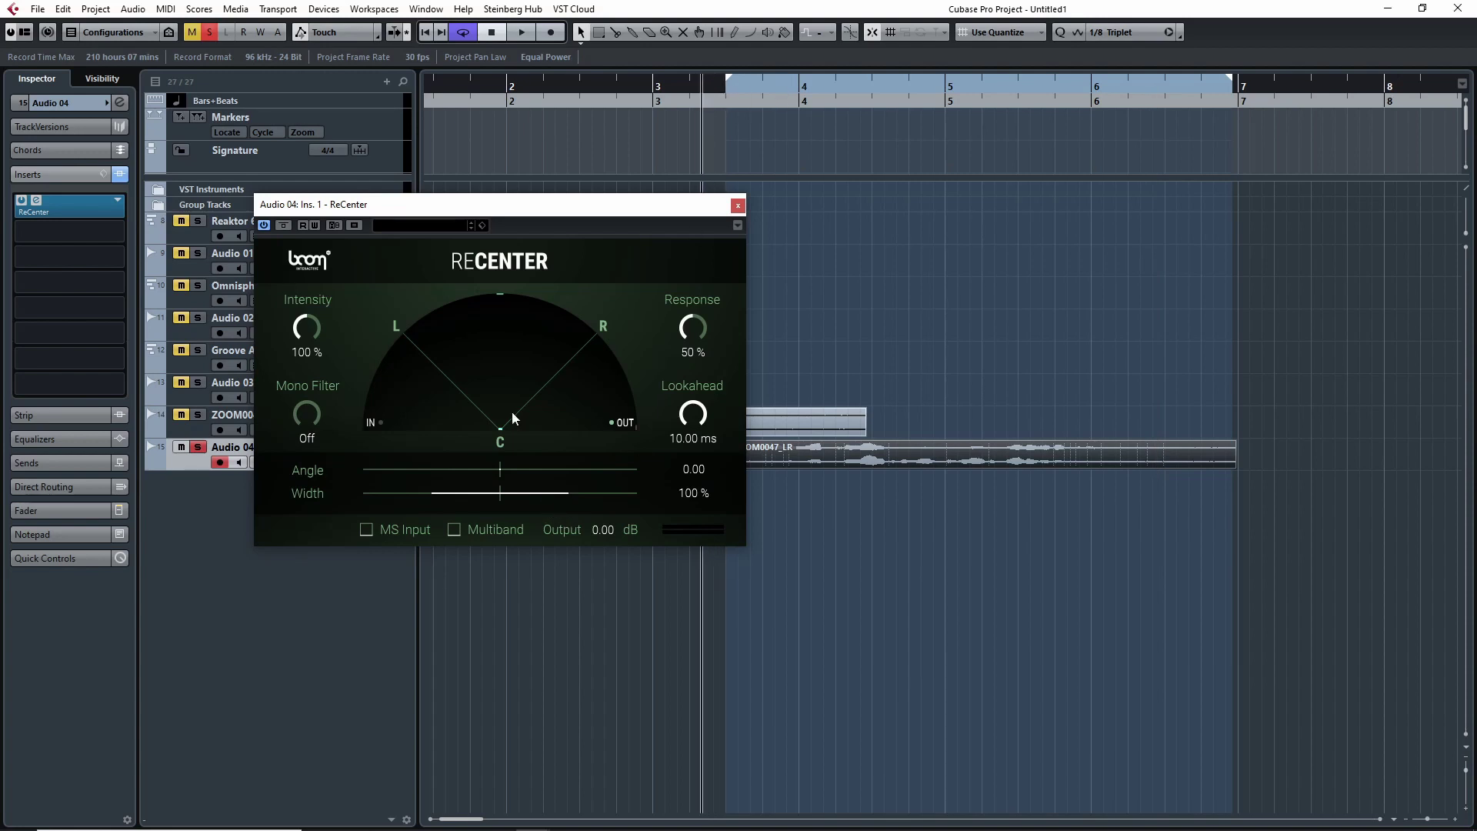
pyautogui.moveTo(465, 210)
pyautogui.mouseDown()
pyautogui.moveTo(364, 333)
pyautogui.moveTo(441, 219)
pyautogui.mouseUp()
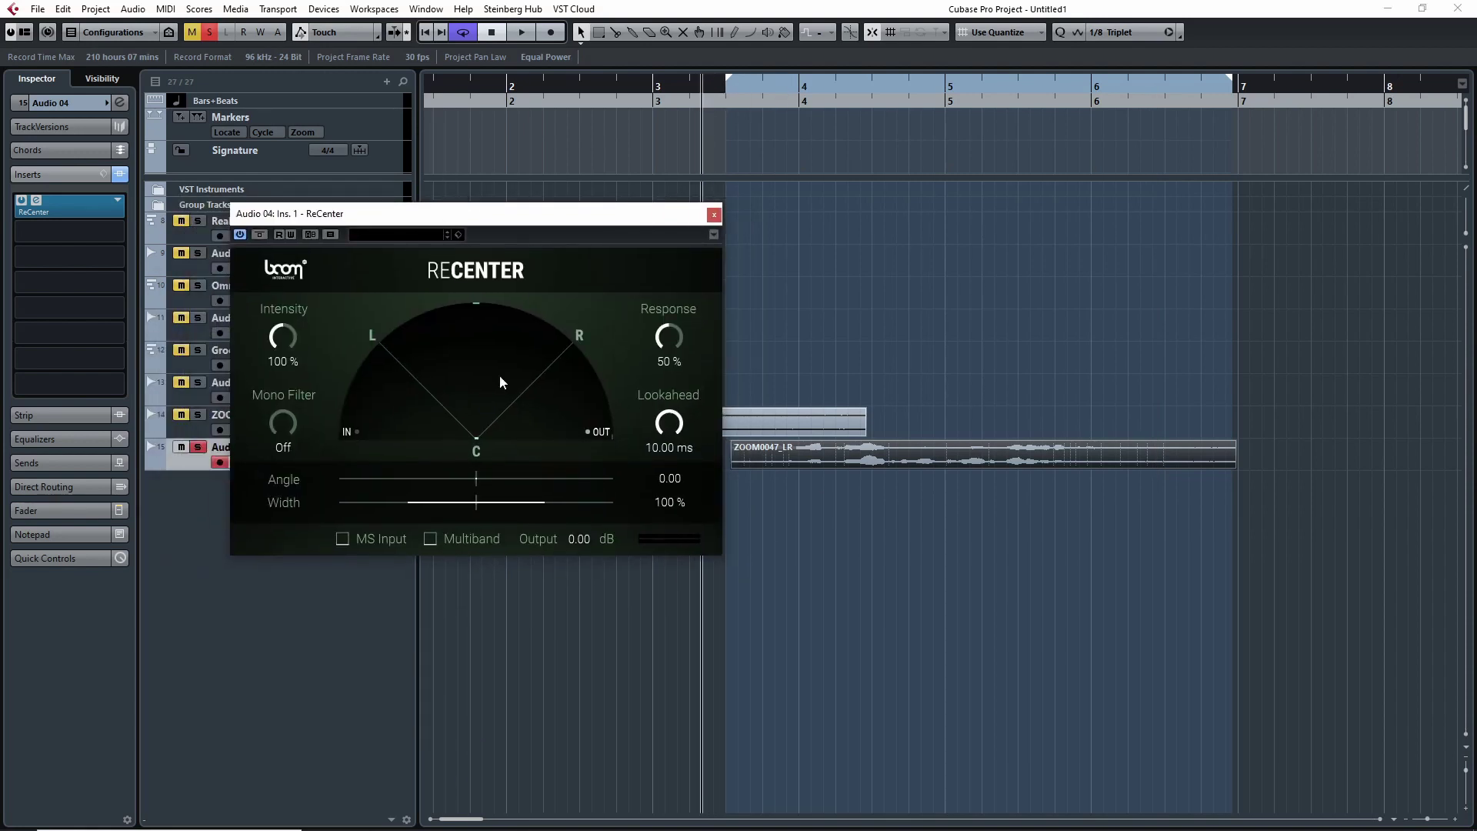
pyautogui.moveTo(546, 222); pyautogui.dragTo(546, 236)
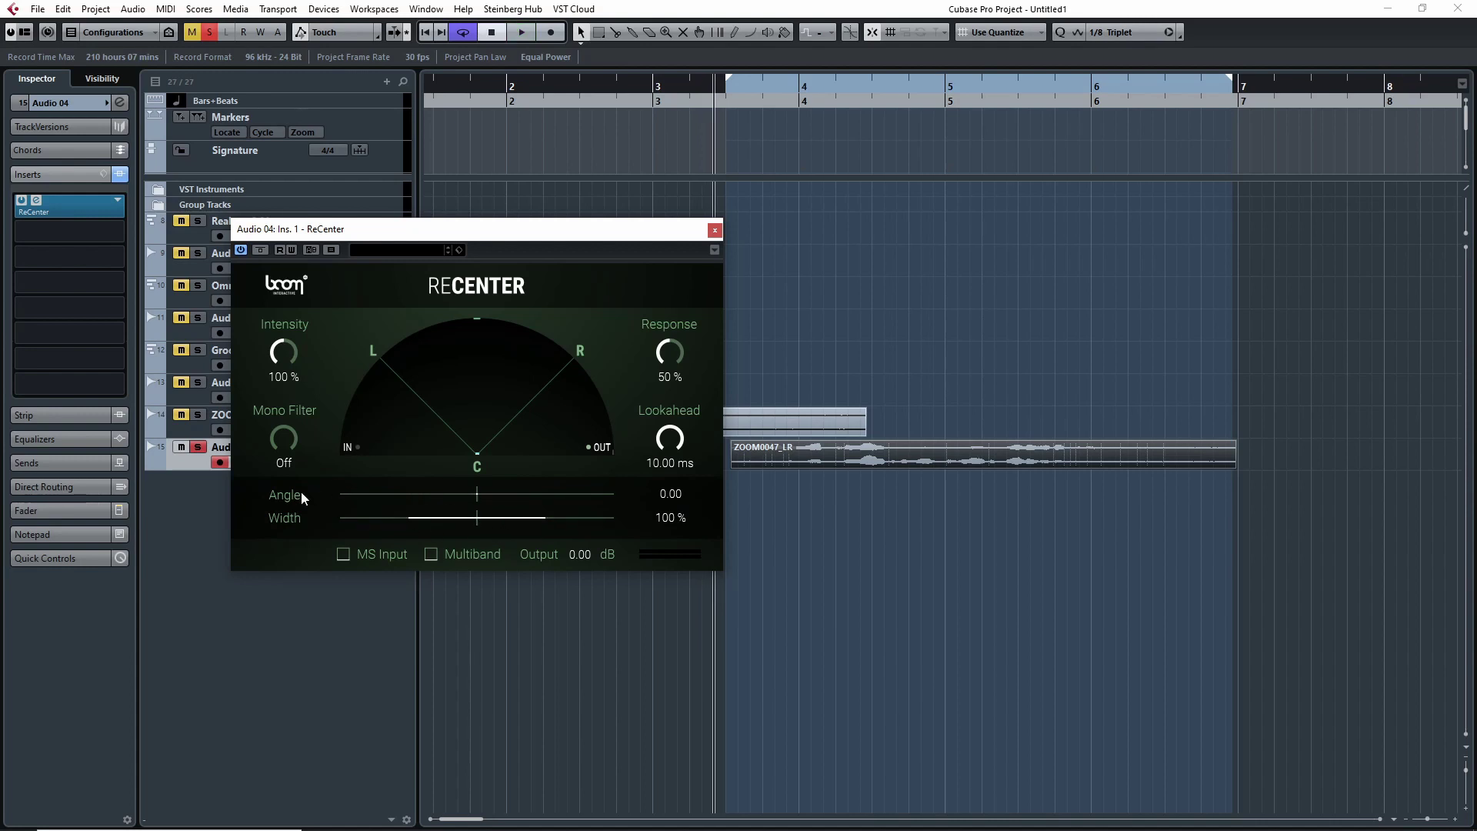
# Narrow Width to 26 % while the clip plays, then replay from its start and narrow Width to 13 %
pyautogui.press('space')
pyautogui.moveTo(543, 517); pyautogui.dragTo(496, 516)
pyautogui.press('space')
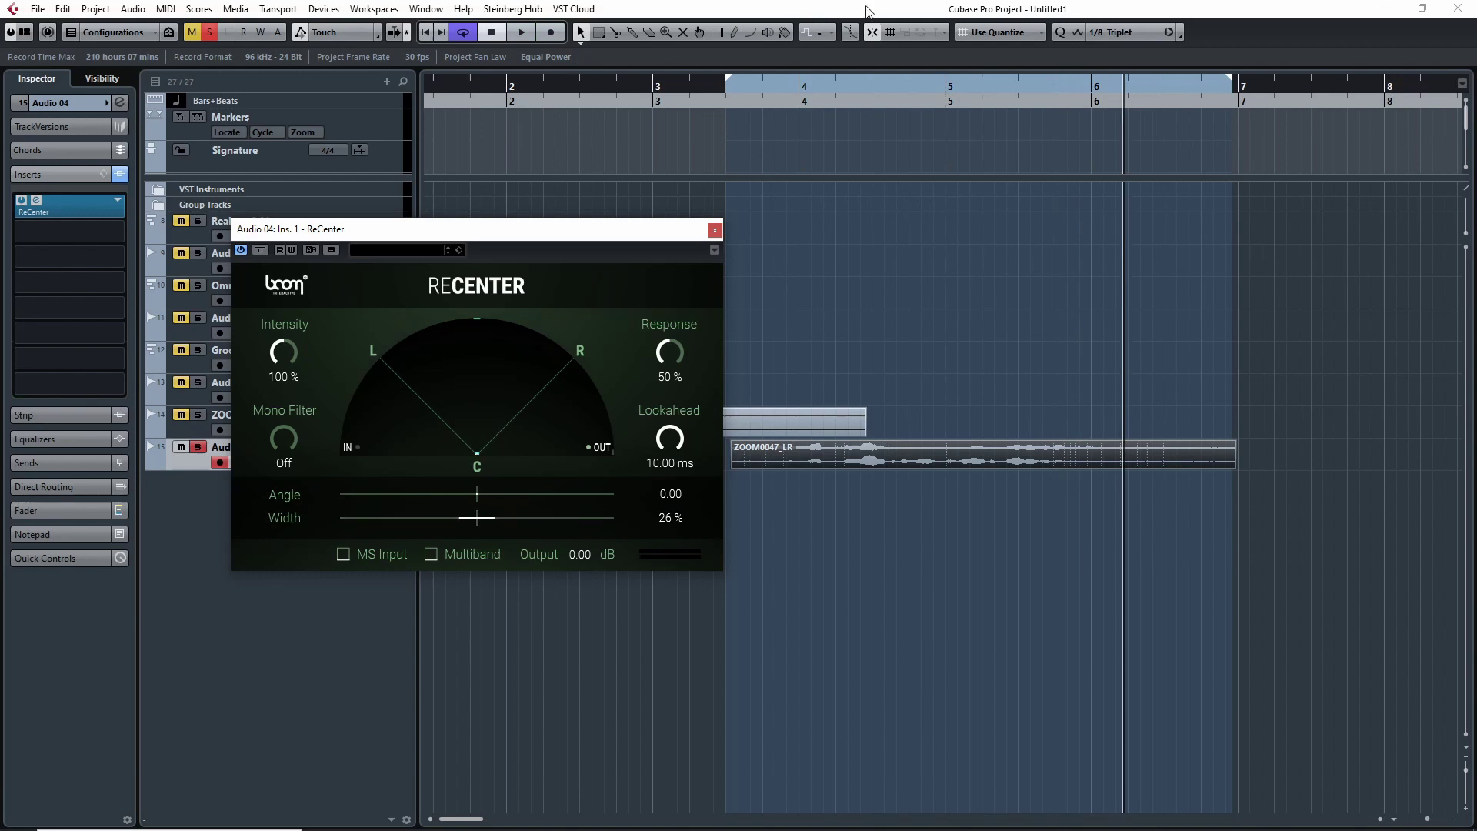
pyautogui.moveTo(793, 80); pyautogui.dragTo(722, 103)
pyautogui.press('space')
pyautogui.moveTo(496, 517); pyautogui.dragTo(486, 521)
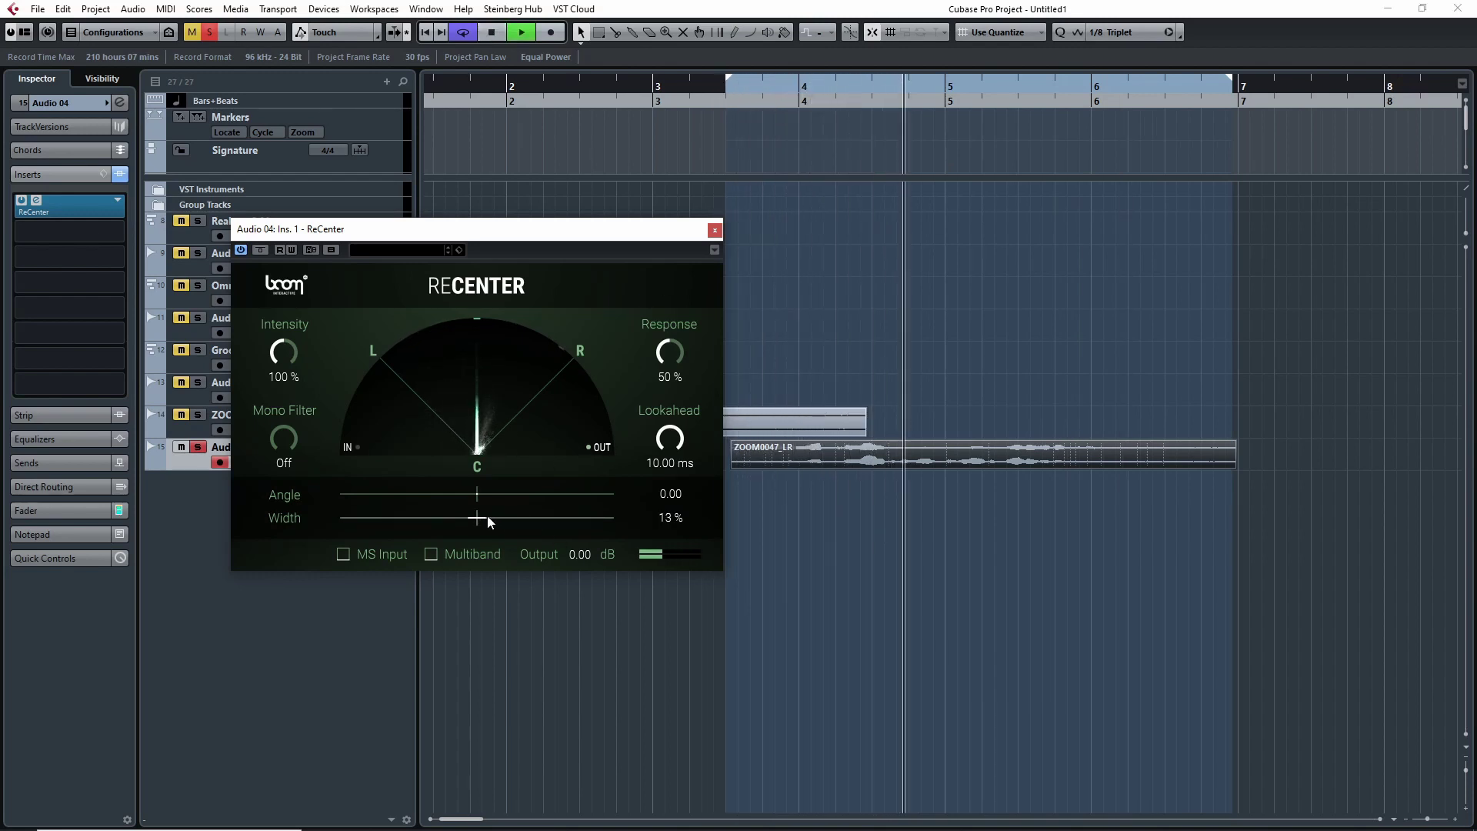
pyautogui.press('space')
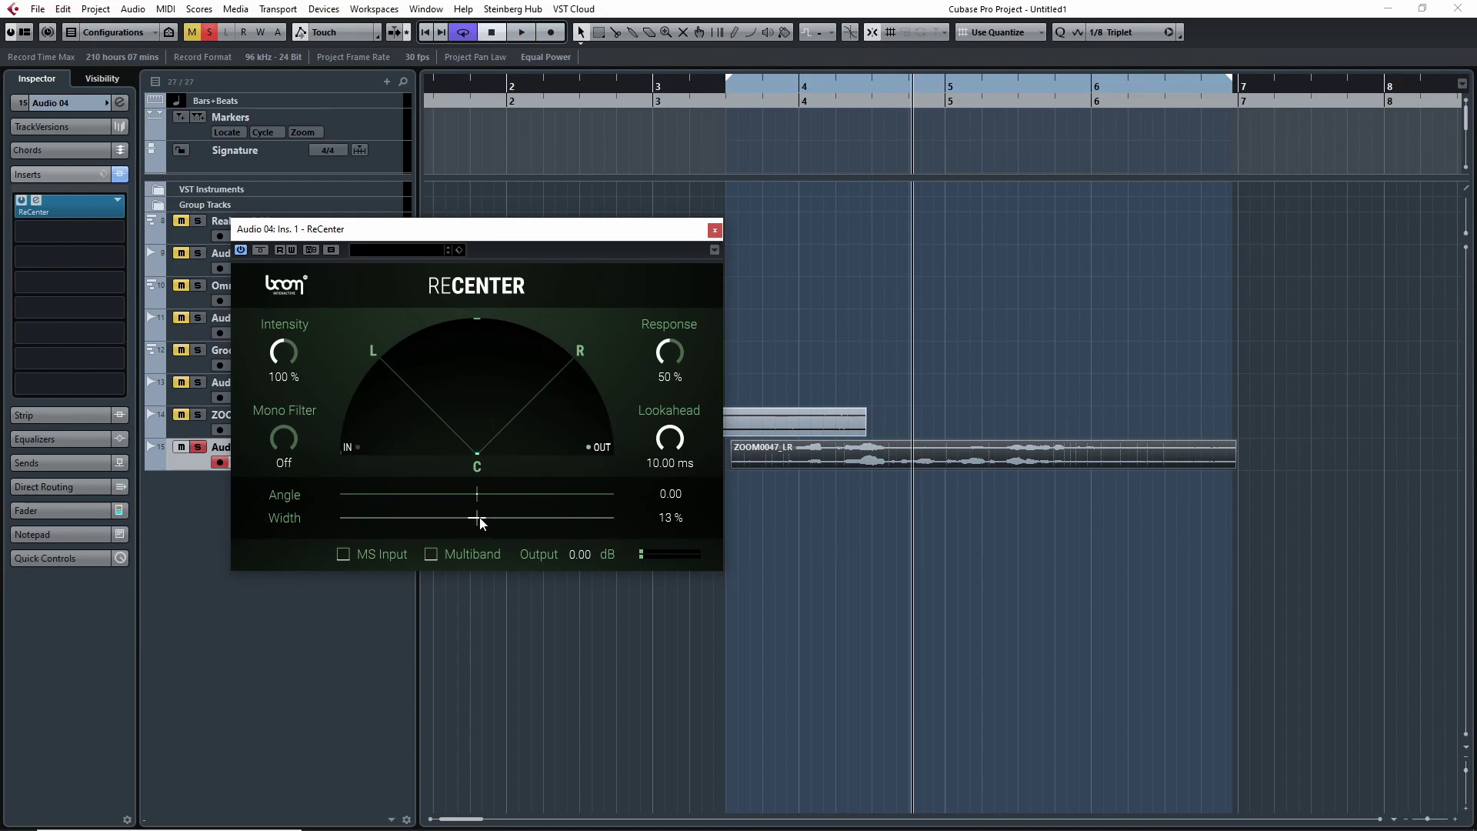
# Try Angle at 42.98 during playback, reset it, sweep it left and then to 40.96, and return the playhead to the clip start
pyautogui.press('space')
pyautogui.moveTo(477, 494); pyautogui.dragTo(543, 470)
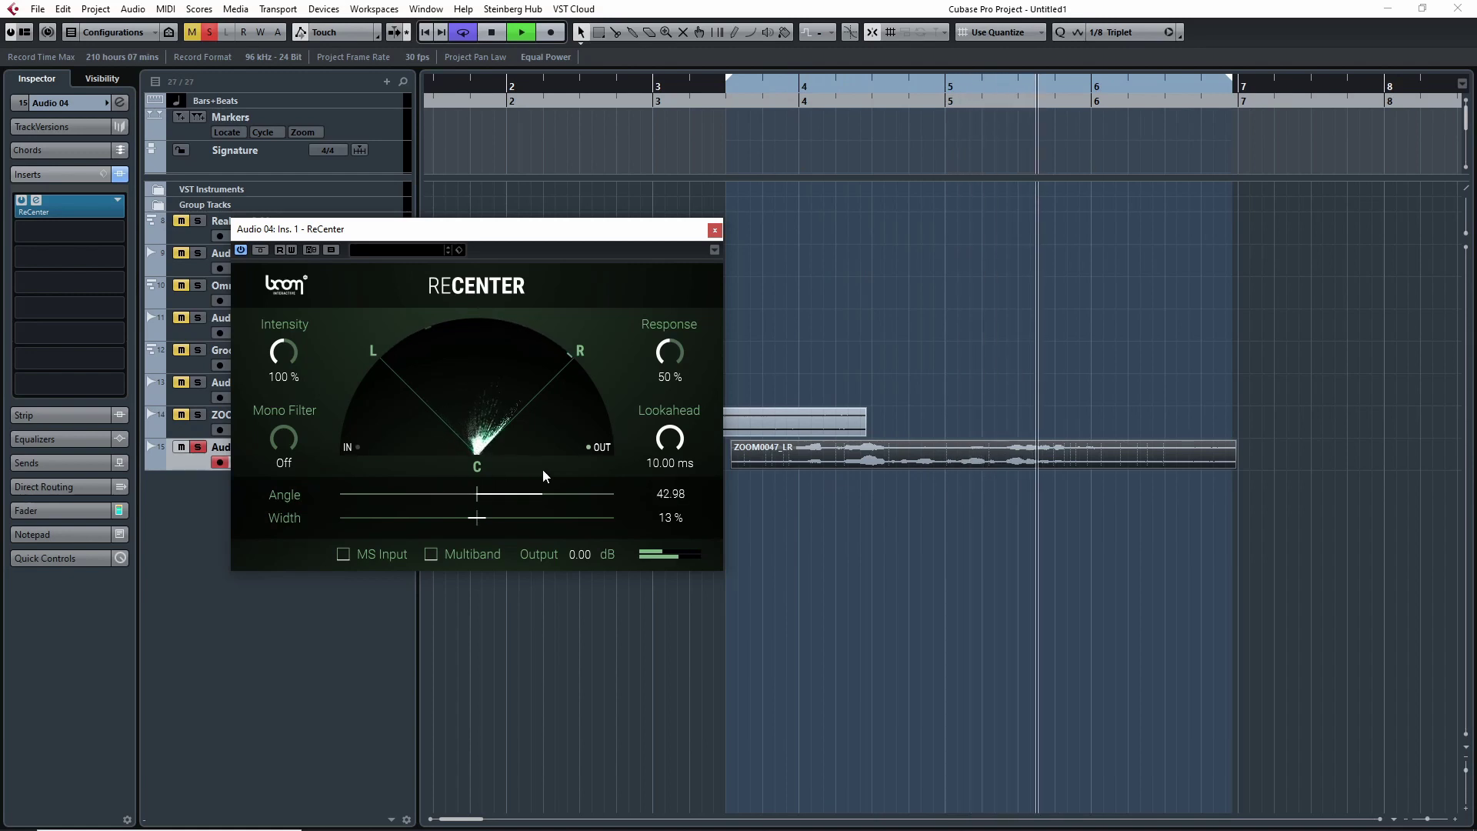
pyautogui.doubleClick(531, 496)
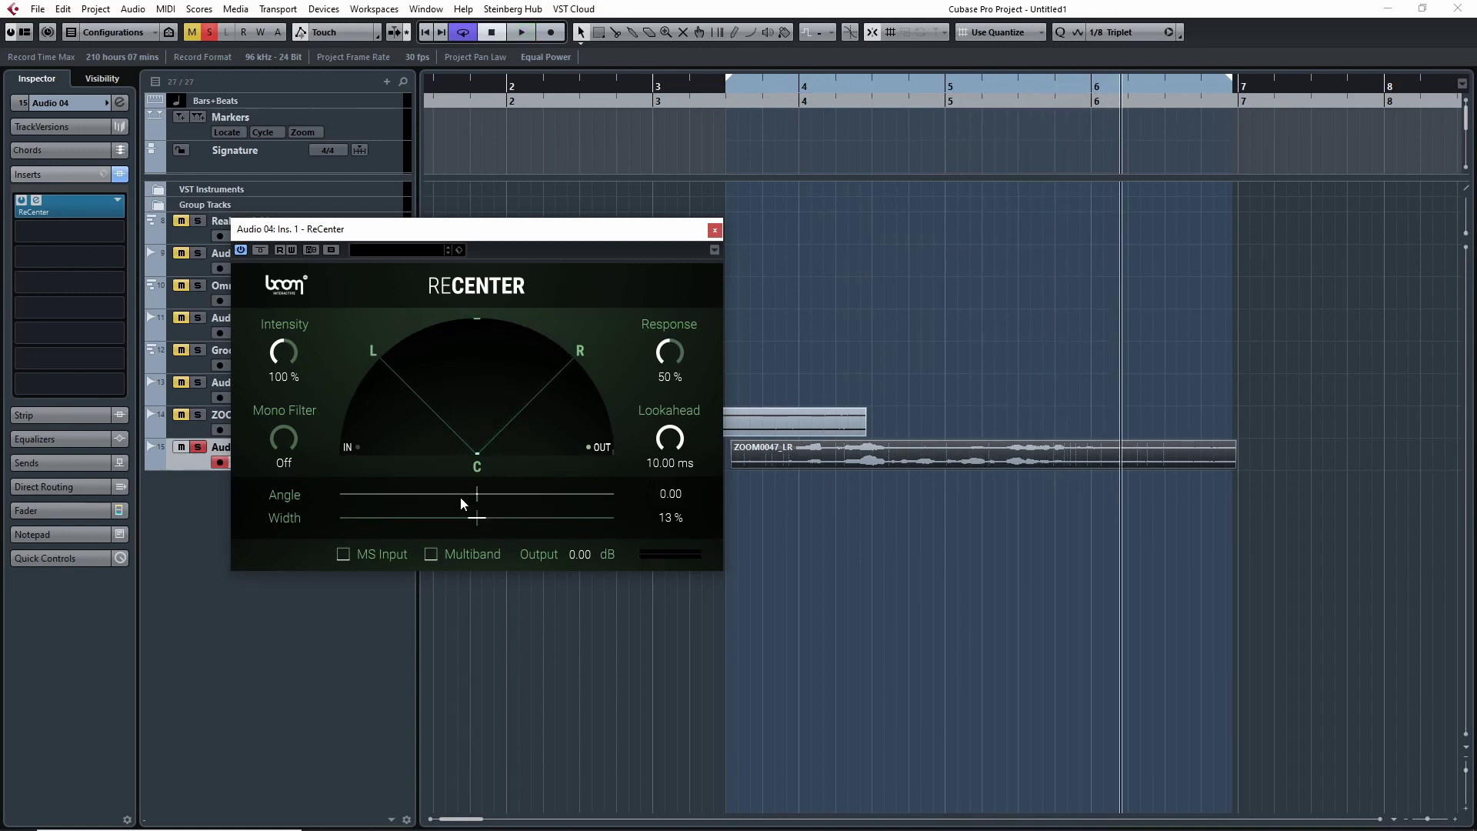
pyautogui.moveTo(477, 493); pyautogui.dragTo(418, 494)
pyautogui.moveTo(420, 495); pyautogui.dragTo(539, 494)
pyautogui.moveTo(743, 86); pyautogui.dragTo(720, 98)
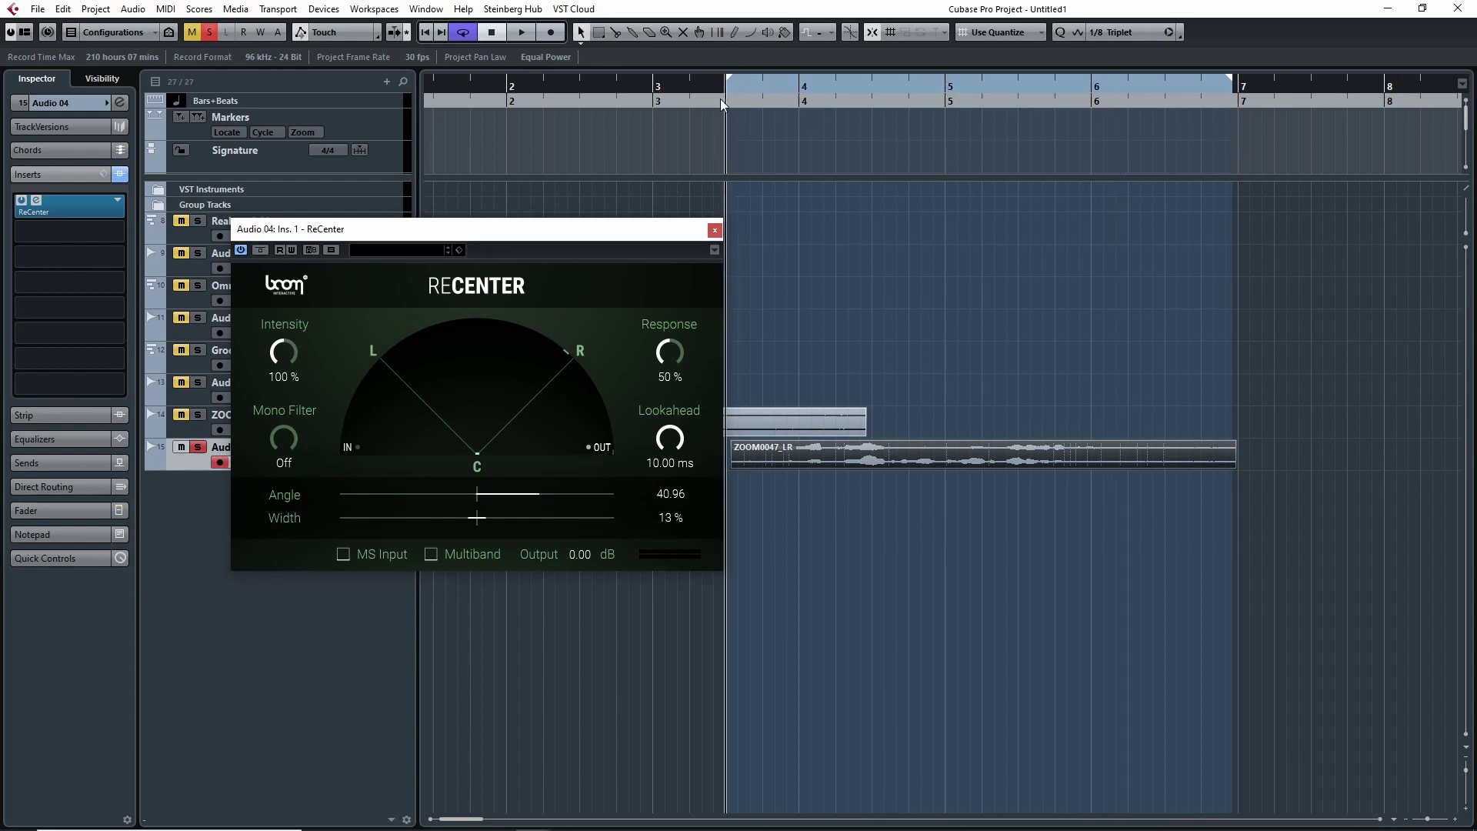
# Audition the clip with the shifted Angle, then reset Angle to 0.00 and Width to 100 % and close the ReCenter window
pyautogui.press('space')
pyautogui.press('space')
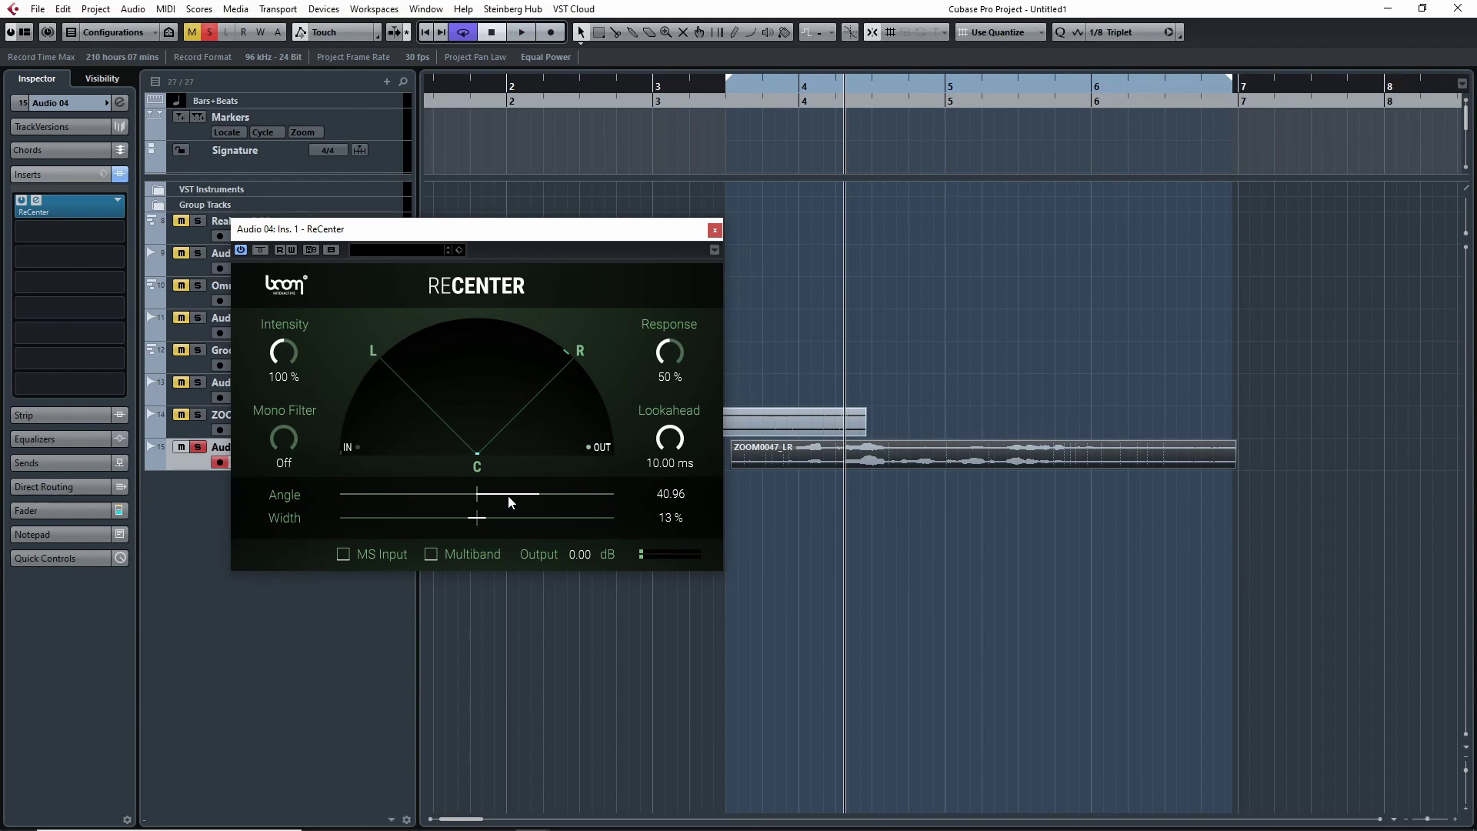
pyautogui.press('space')
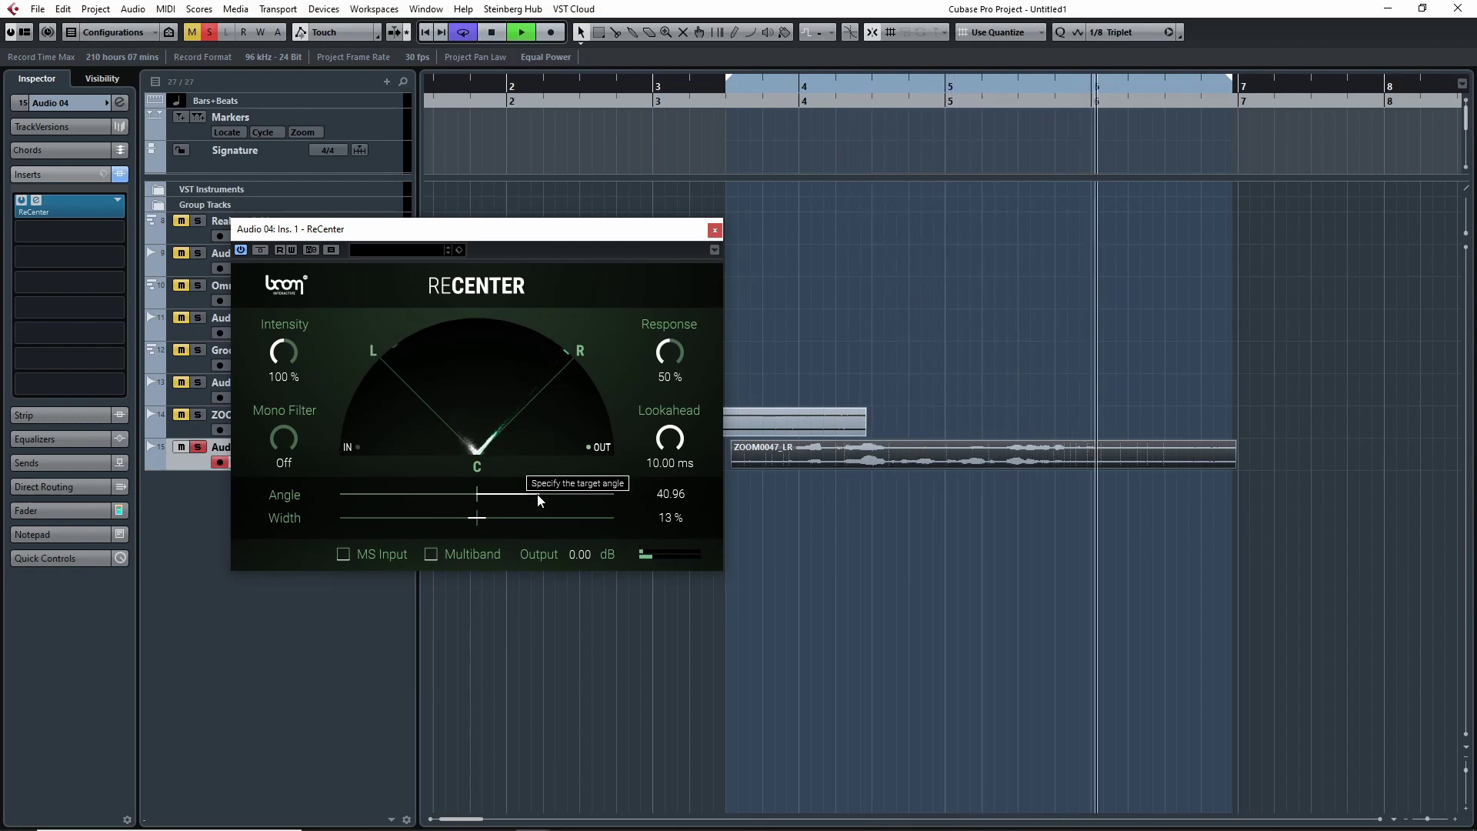
pyautogui.press('space')
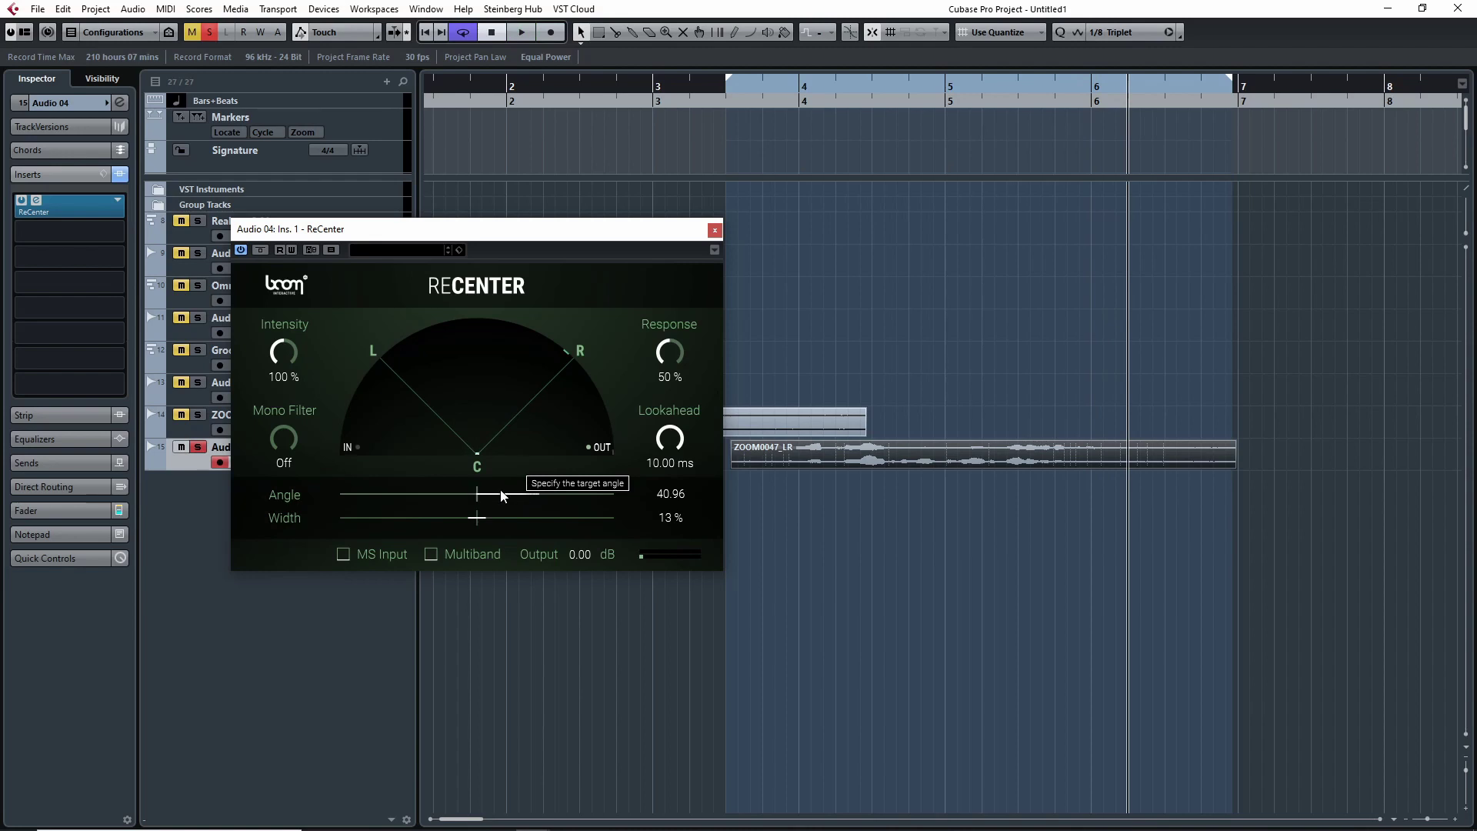
pyautogui.doubleClick(473, 494)
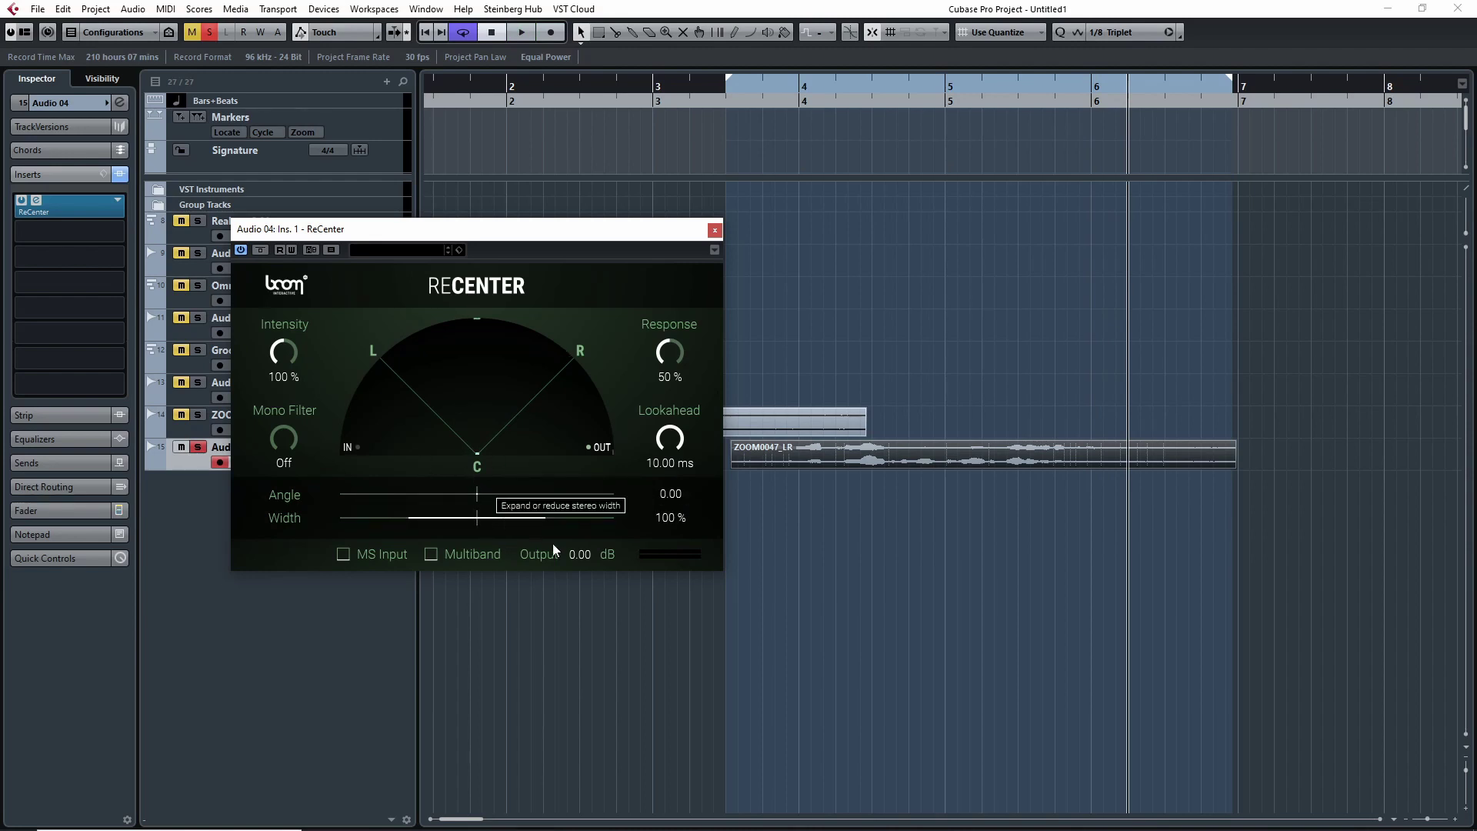
pyautogui.click(715, 230)
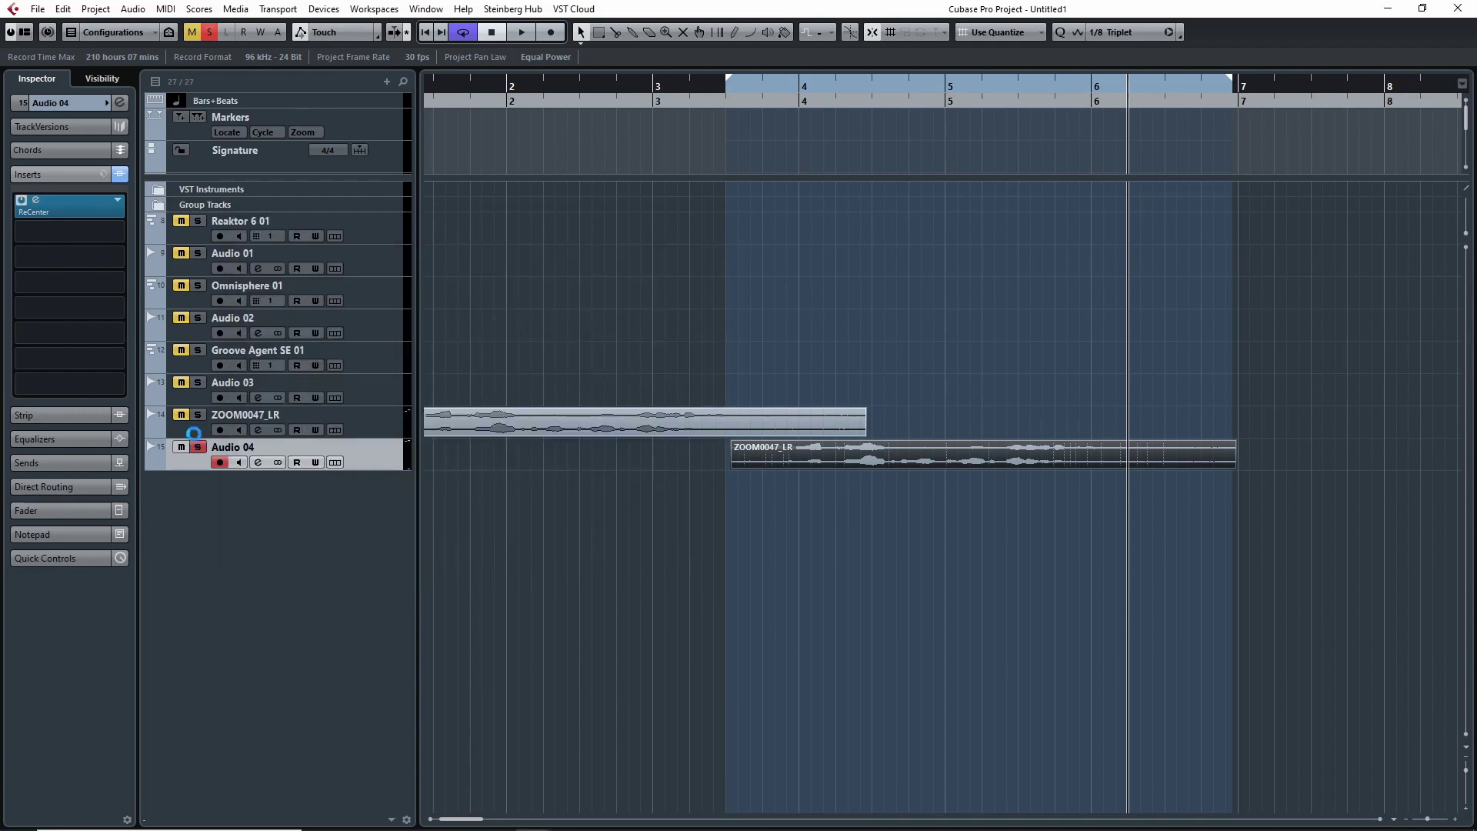
# Unsolo Audio 04, select the Reaktor 6 01 and Audio 01 tracks, and bring up the Reaktor 6 instrument window
pyautogui.click(197, 447)
pyautogui.click(198, 236)
pyautogui.keyDown('shift'); pyautogui.click(191, 269); pyautogui.keyUp('shift')
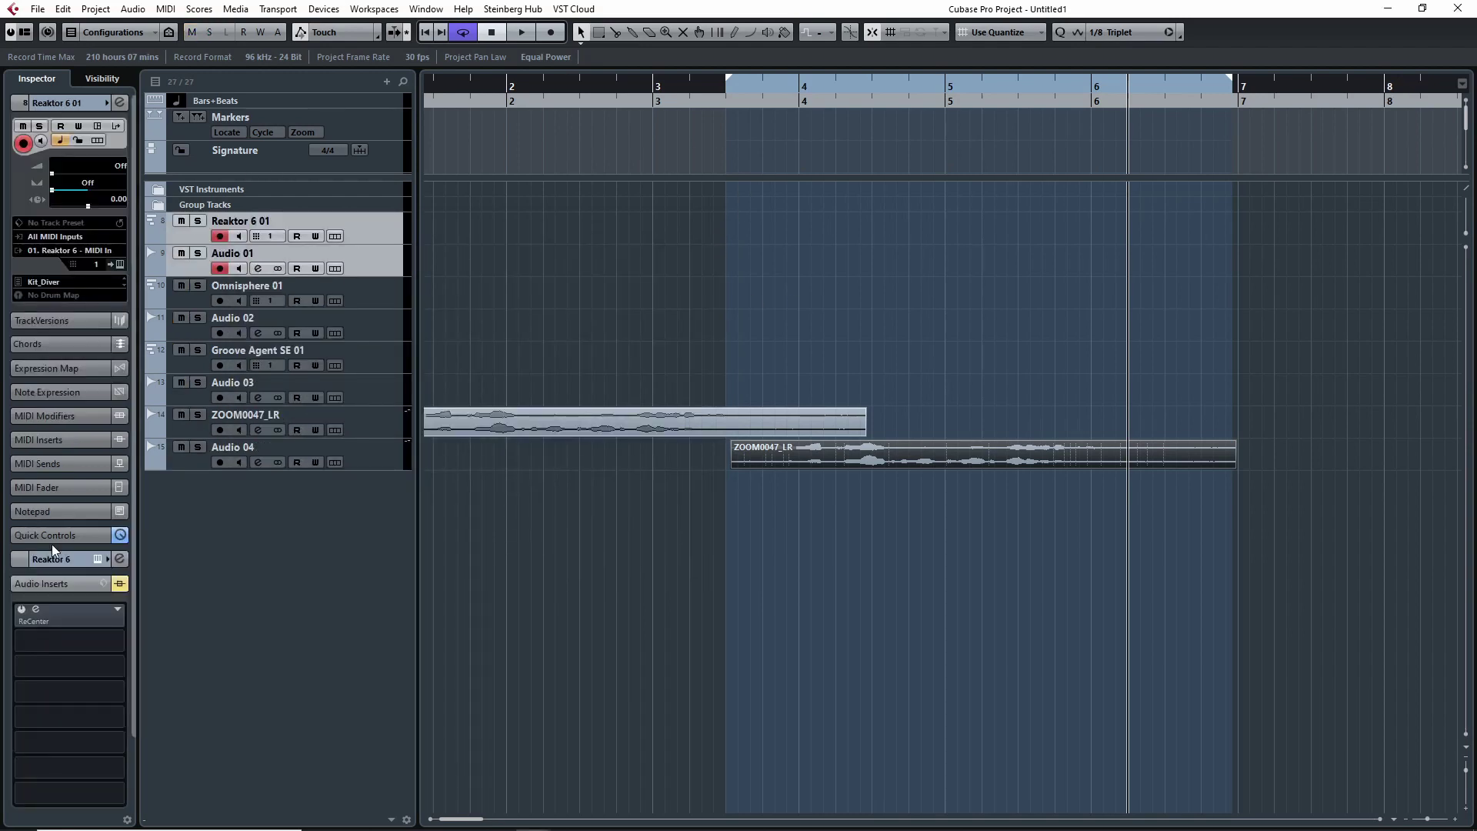
pyautogui.click(121, 264)
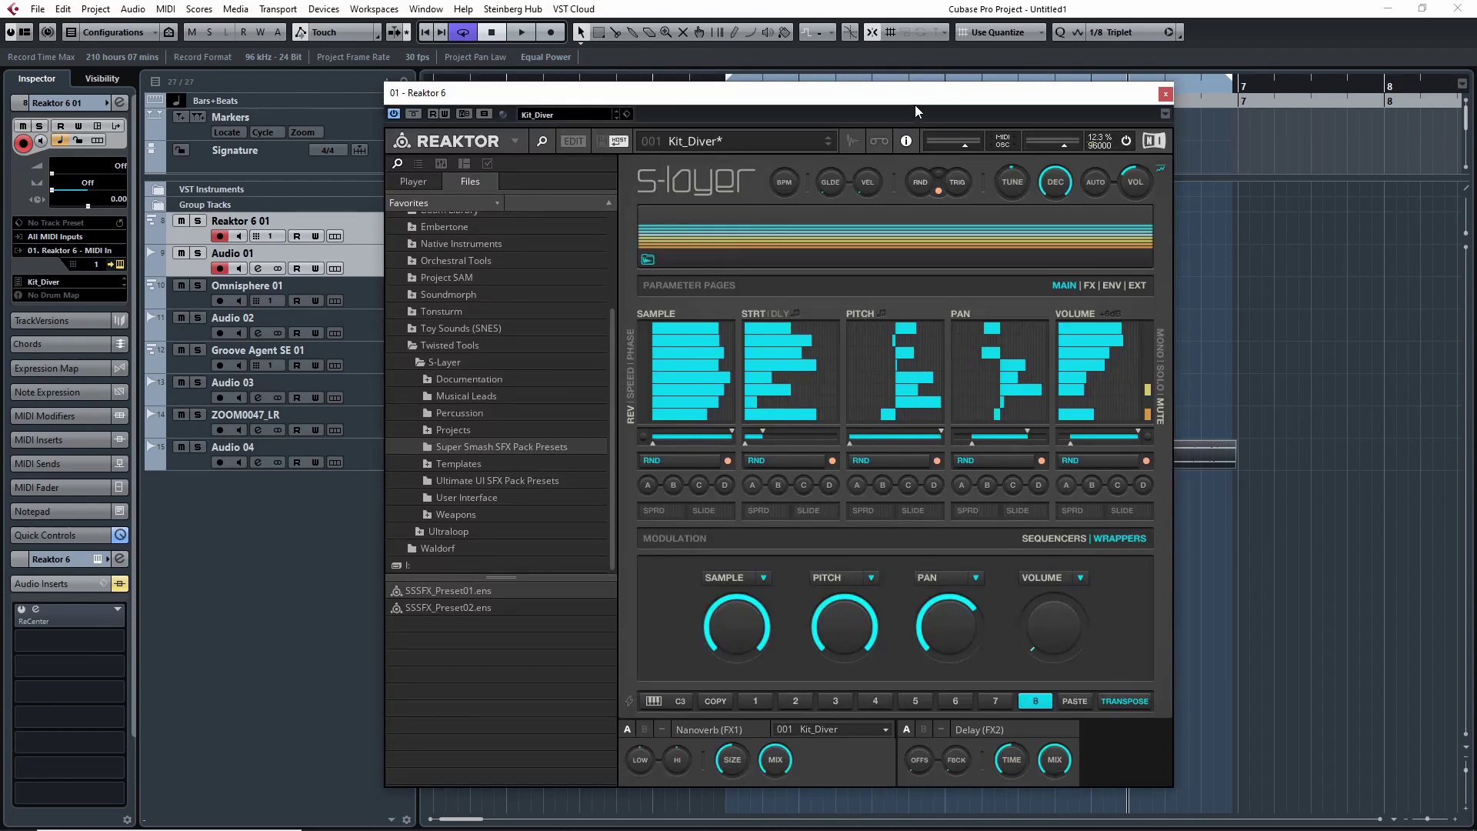
pyautogui.moveTo(916, 106); pyautogui.dragTo(920, 95)
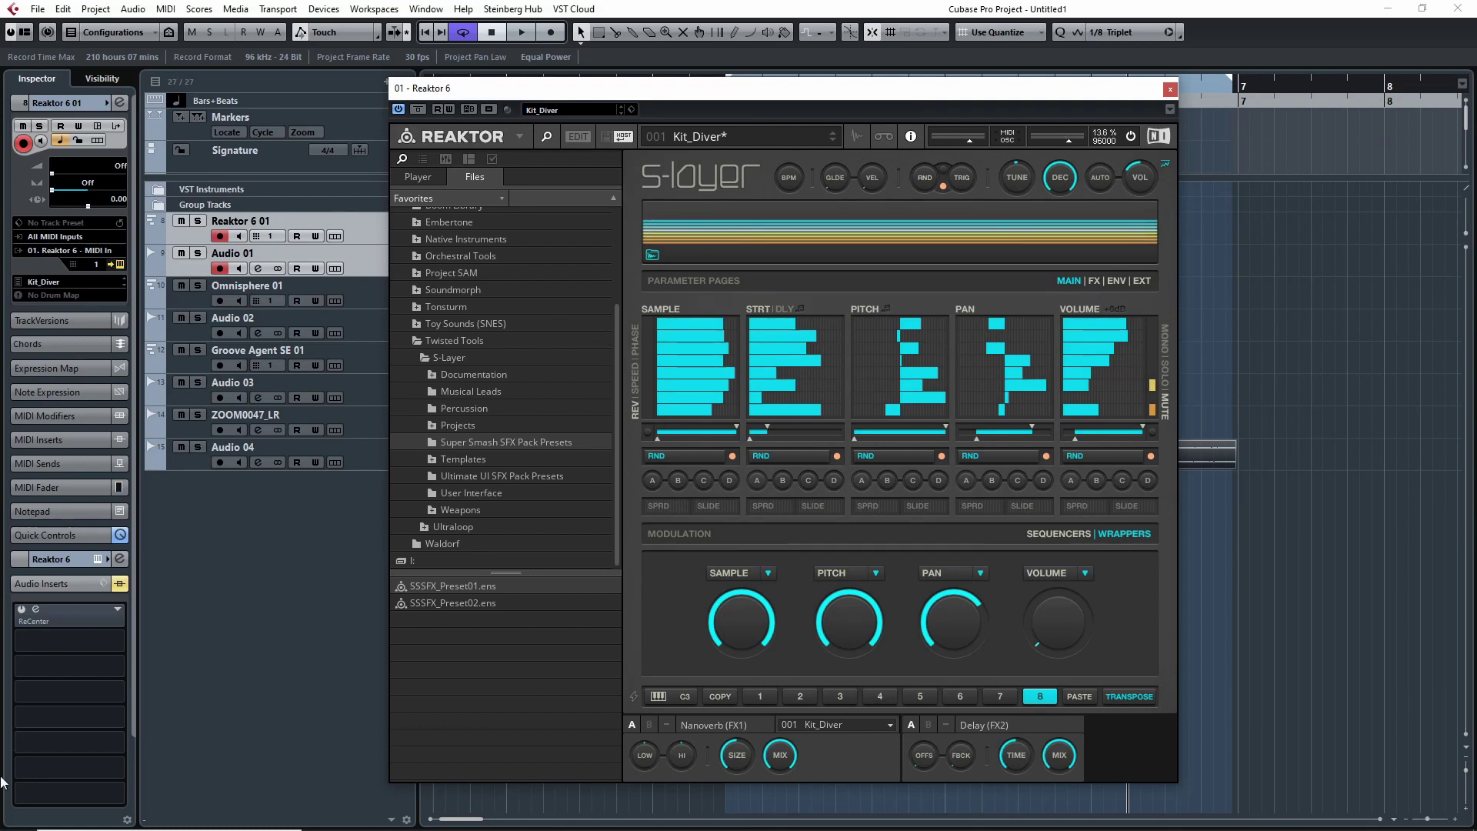
# Activate ReCenter on the Reaktor track, place its window beside the instrument and compare the sound bypassed and processed
pyautogui.click(88, 608)
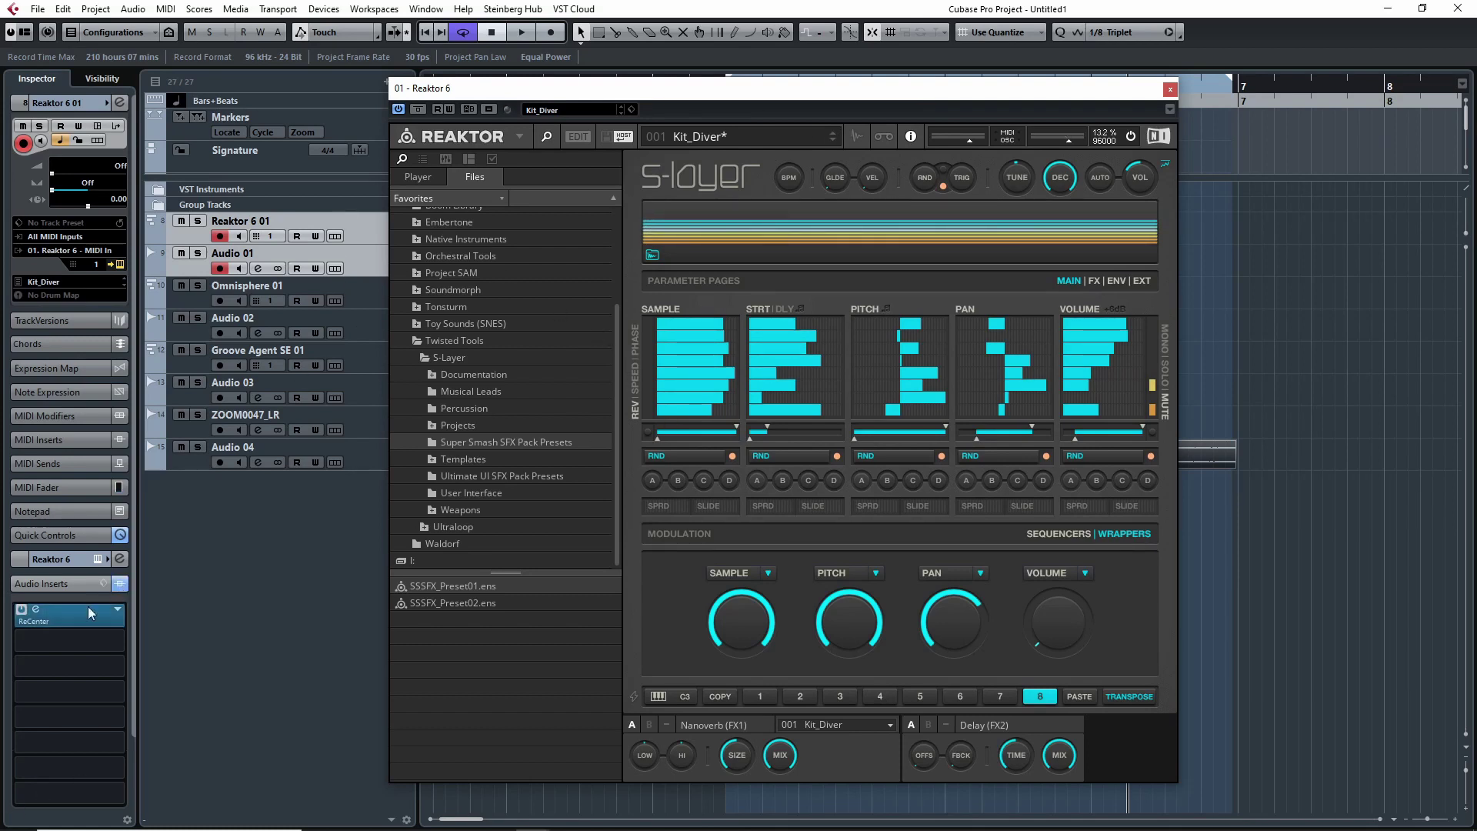
pyautogui.moveTo(773, 254); pyautogui.dragTo(506, 271)
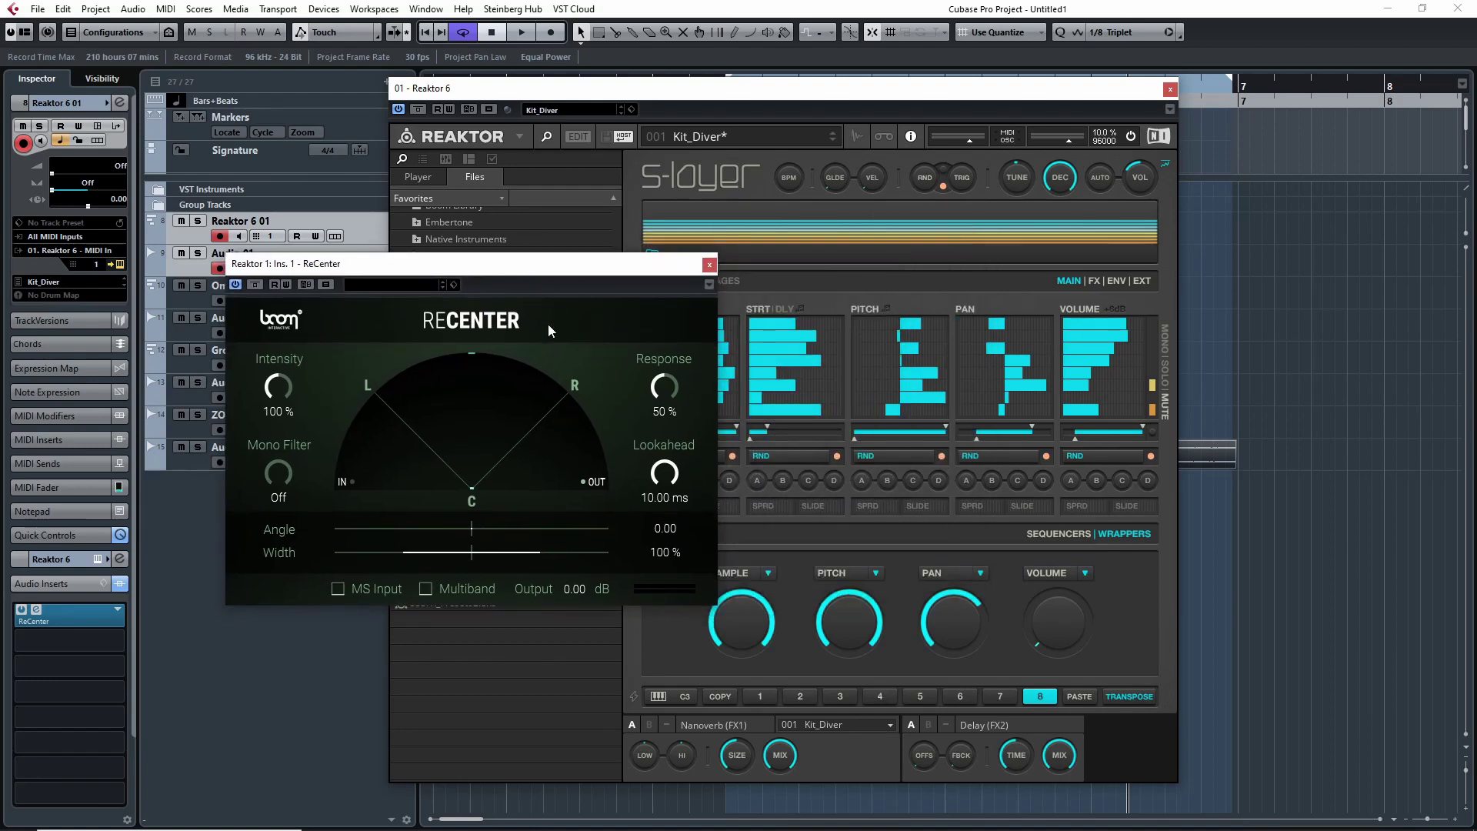
pyautogui.click(256, 285)
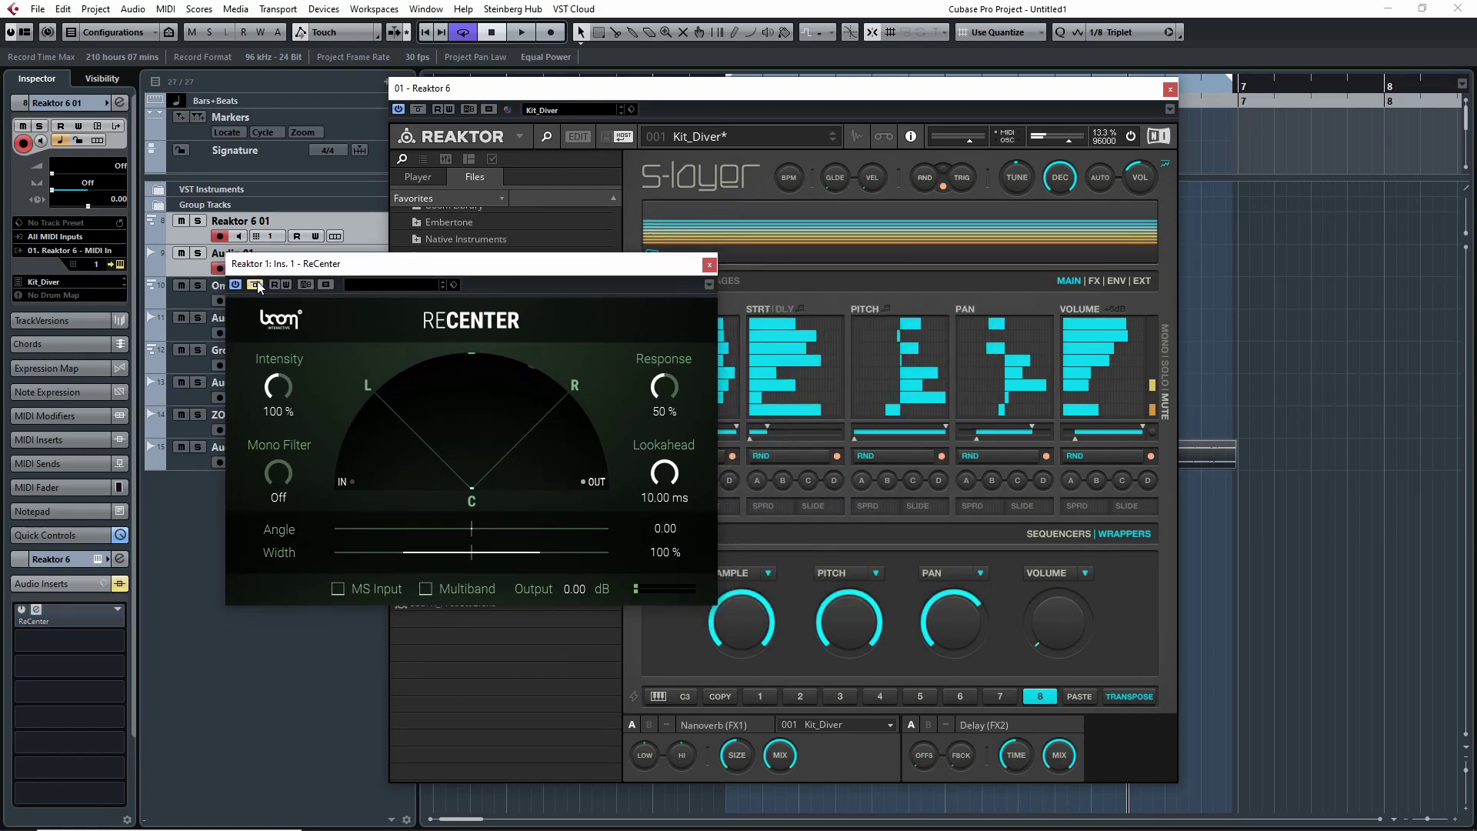
pyautogui.click(256, 285)
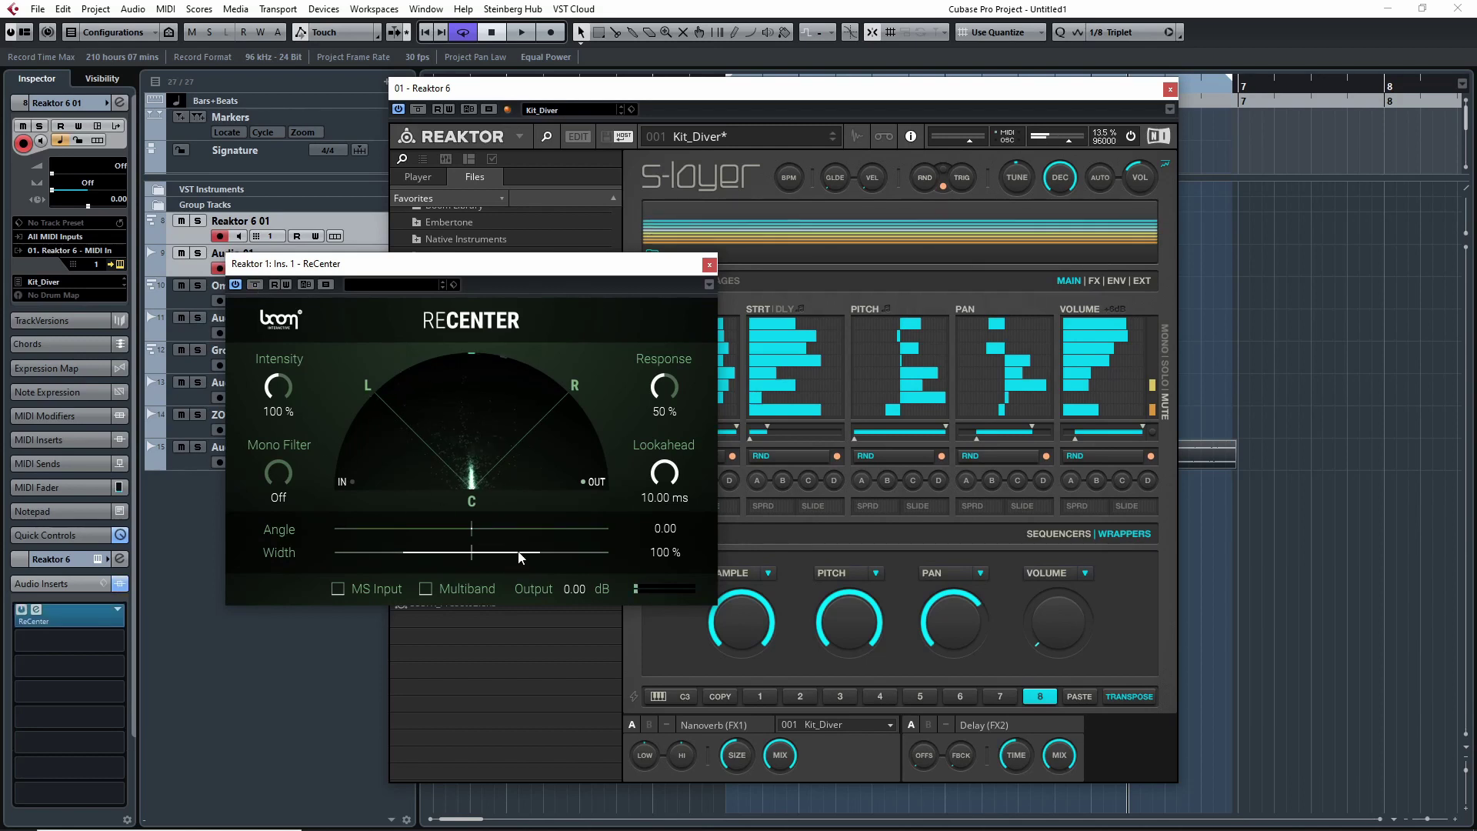
# Narrow ReCenter's Width on the Reaktor sound to -1 %, then set it to 10 %
pyautogui.moveTo(529, 549); pyautogui.dragTo(473, 551)
pyautogui.doubleClick(473, 549)
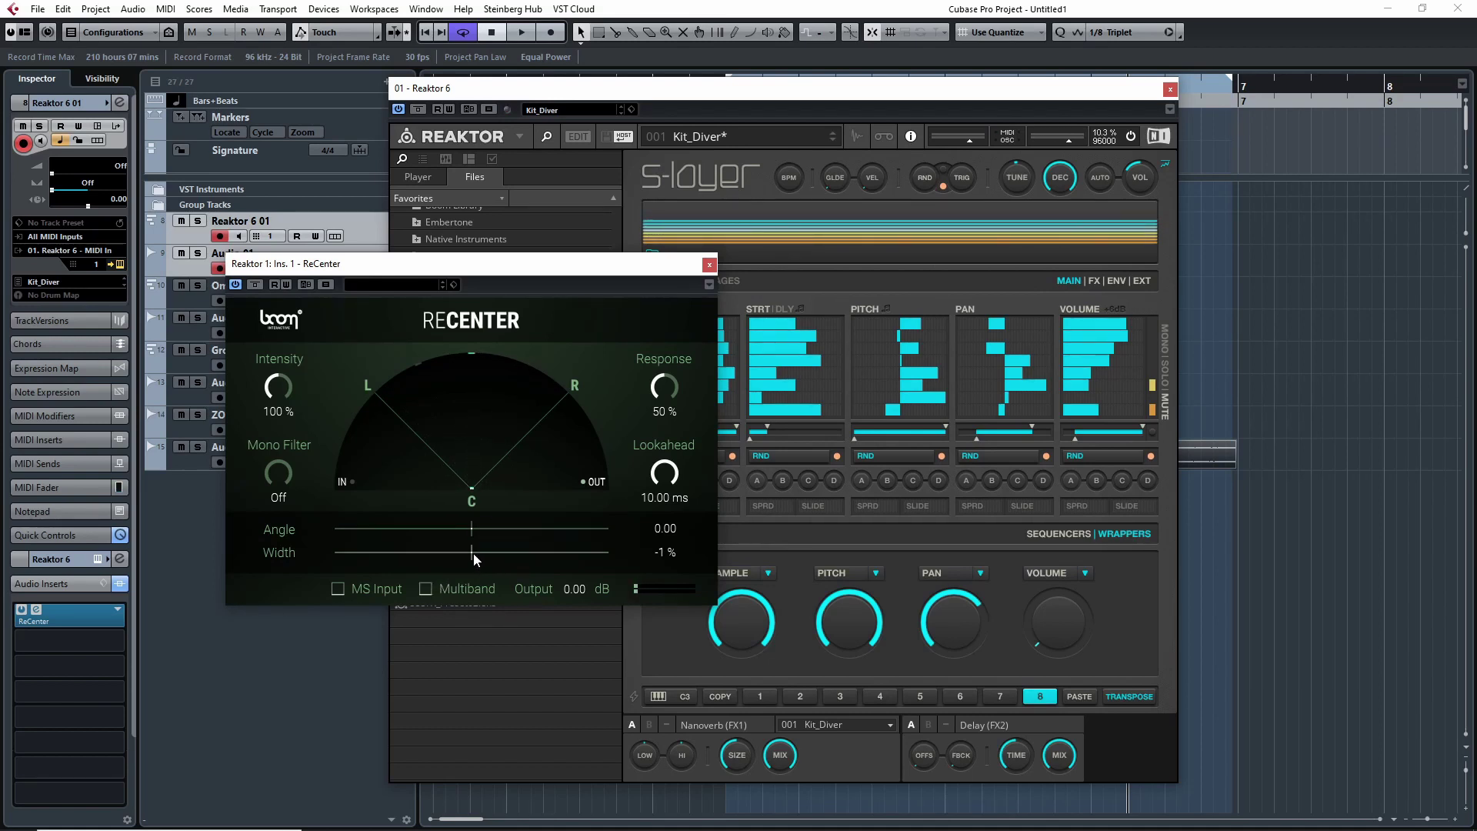
pyautogui.moveTo(473, 553)
pyautogui.mouseDown()
pyautogui.moveTo(539, 557)
pyautogui.moveTo(471, 552)
pyautogui.mouseUp()
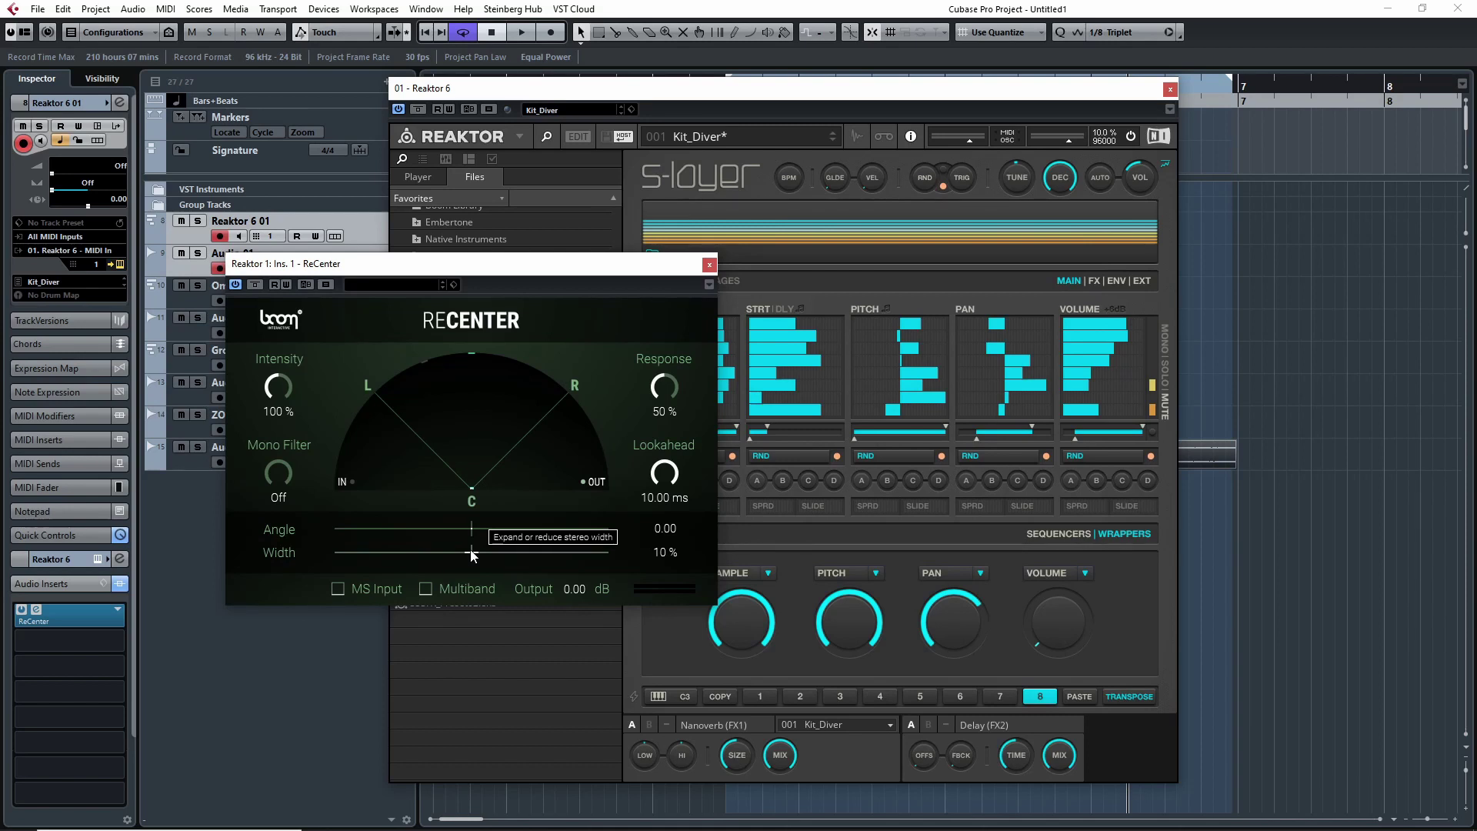
# Enable Multiband, try Width at -2 % and 6 %, then disable Multiband
pyautogui.click(426, 588)
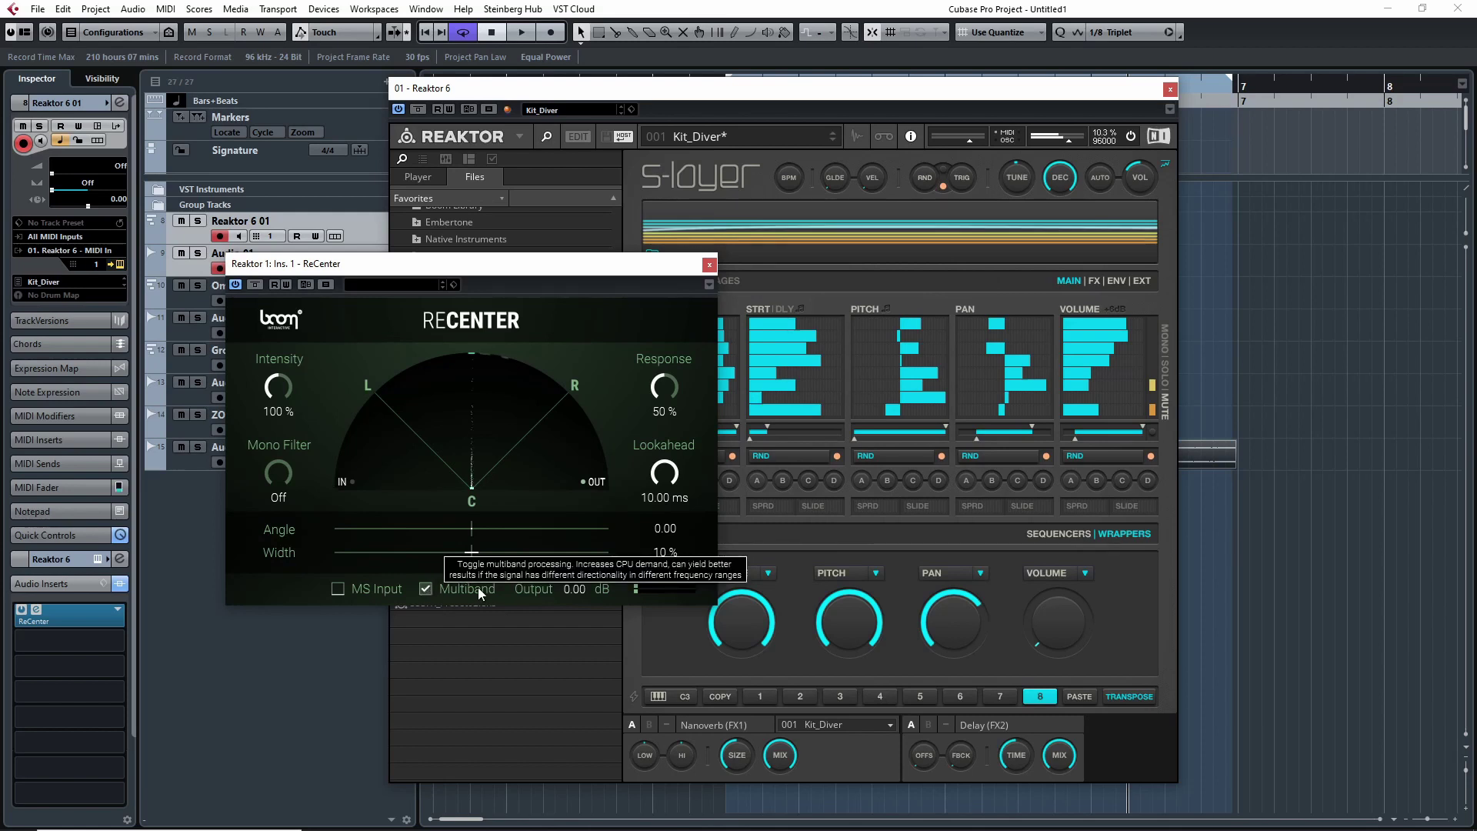
pyautogui.click(470, 552)
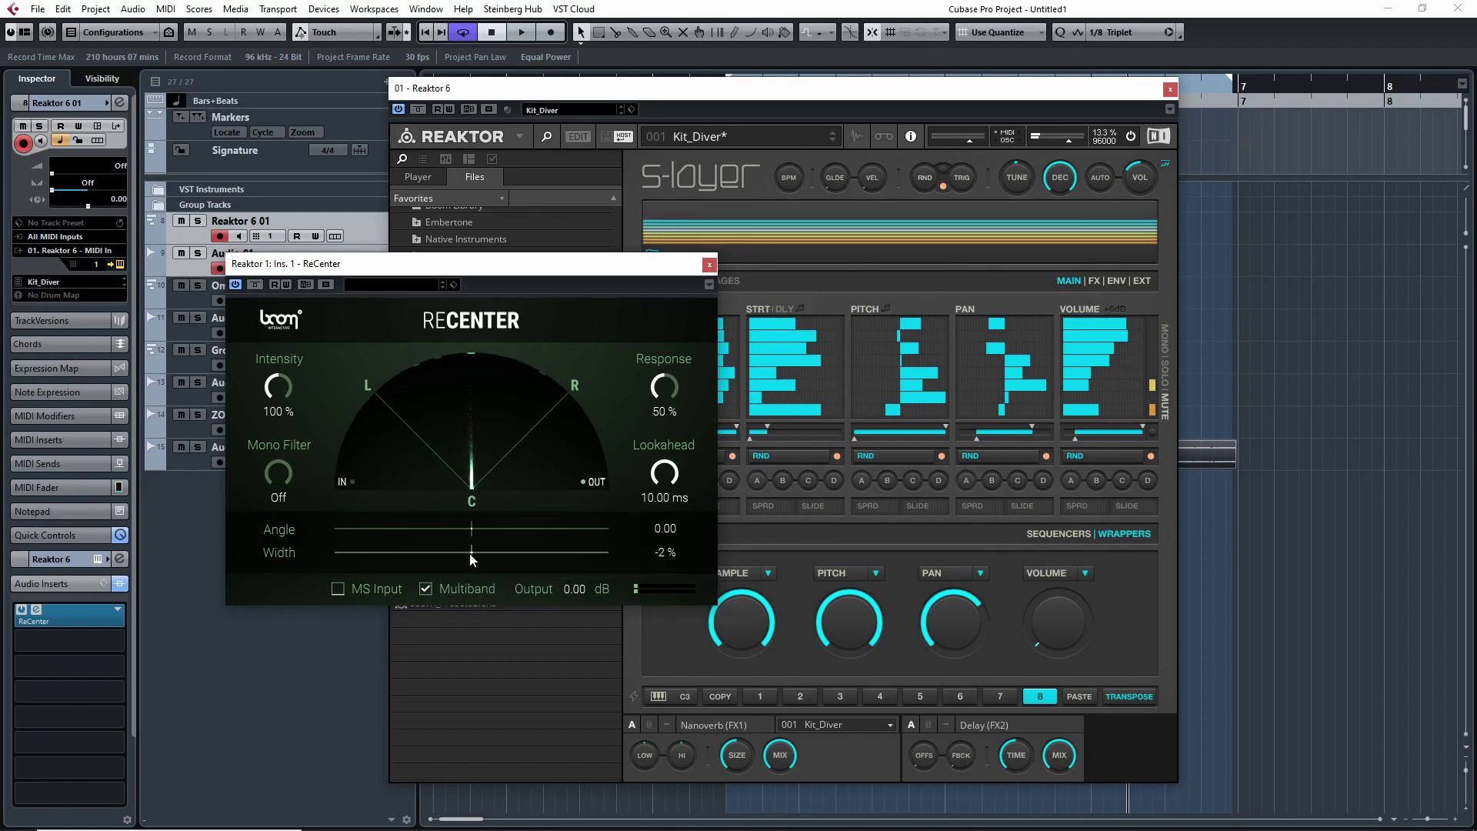
pyautogui.moveTo(469, 552)
pyautogui.mouseDown()
pyautogui.moveTo(518, 552)
pyautogui.moveTo(475, 551)
pyautogui.mouseUp()
pyautogui.click(427, 586)
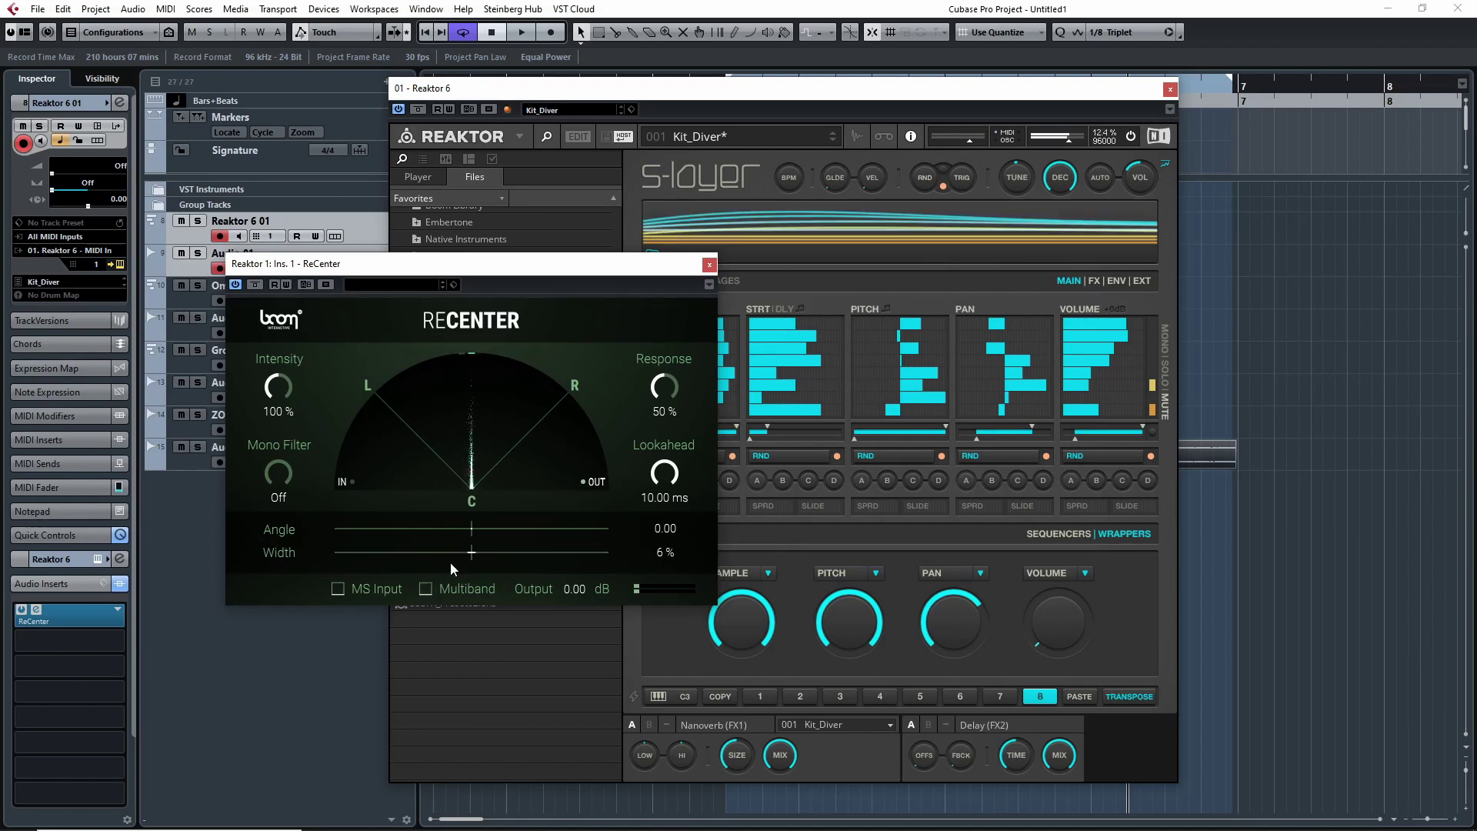
# Widen Width to about 39 %, compare the sound with and without Multiband, then narrow Width to 17 %
pyautogui.moveTo(472, 554); pyautogui.dragTo(499, 554)
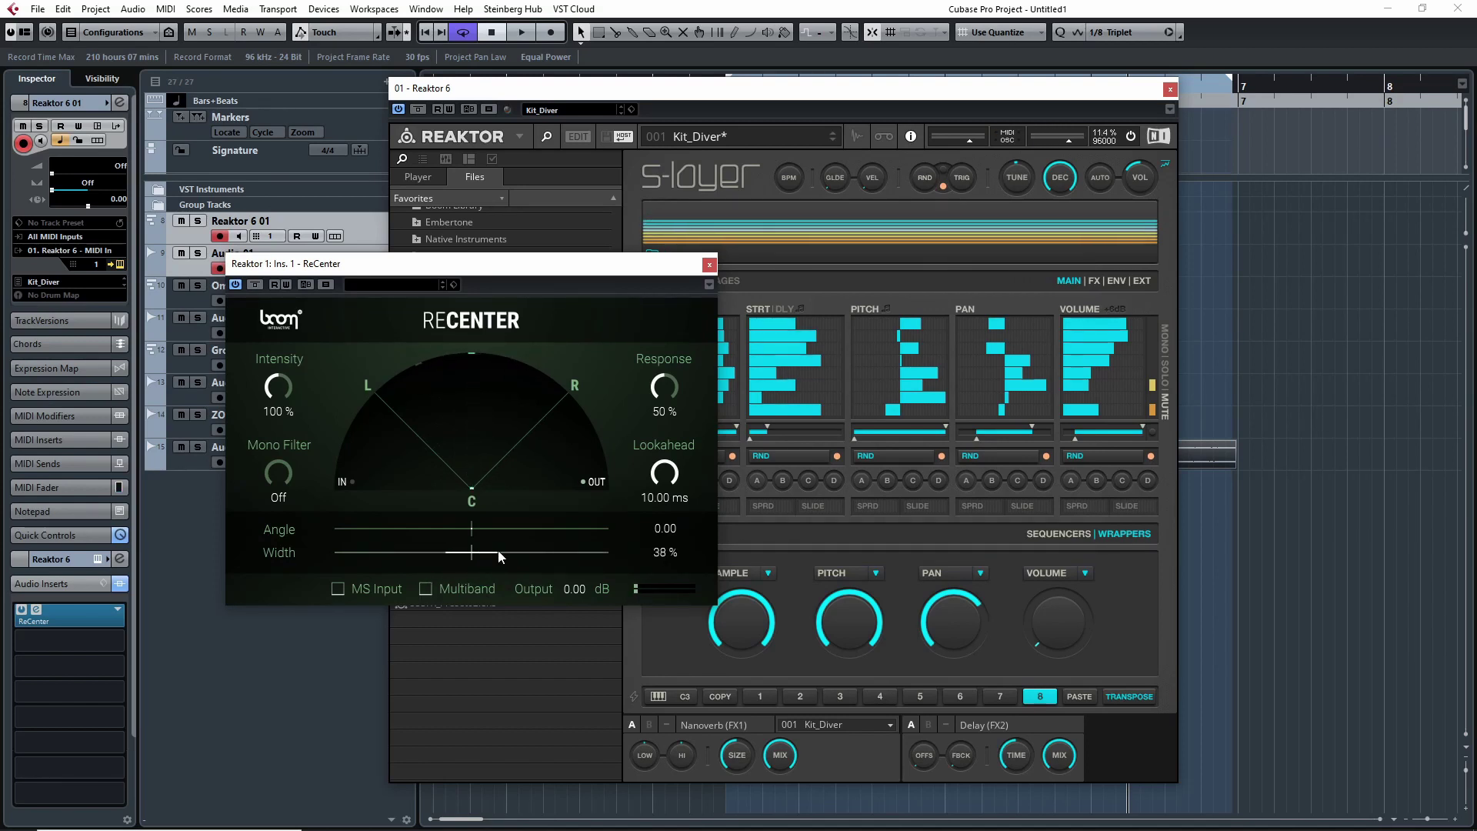
pyautogui.click(427, 586)
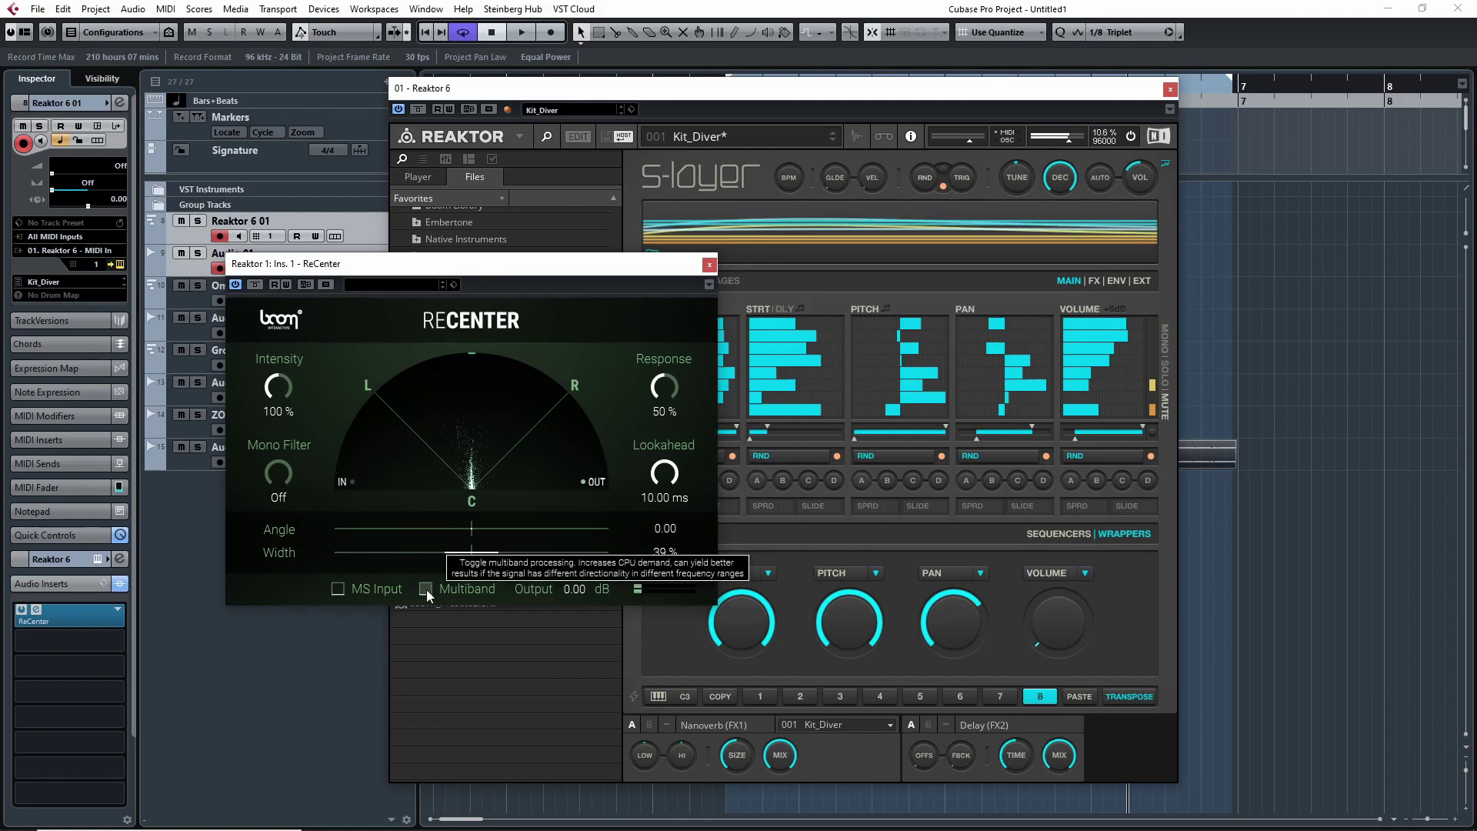
pyautogui.click(427, 589)
pyautogui.moveTo(489, 553); pyautogui.dragTo(482, 554)
# Toggle Multiband on and off repeatedly to compare the Reaktor sound, leaving it off
pyautogui.click(426, 589)
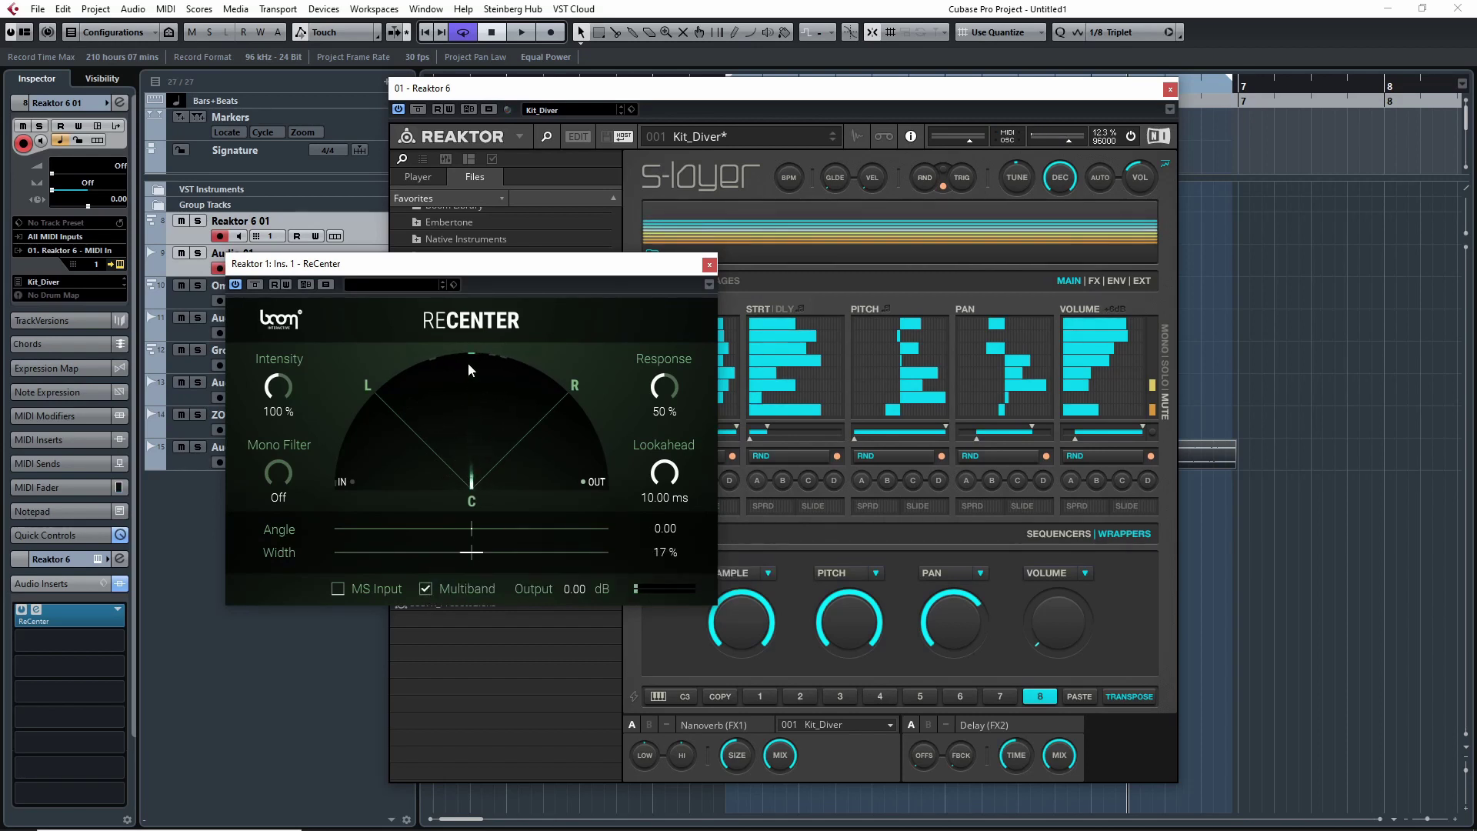
pyautogui.click(425, 589)
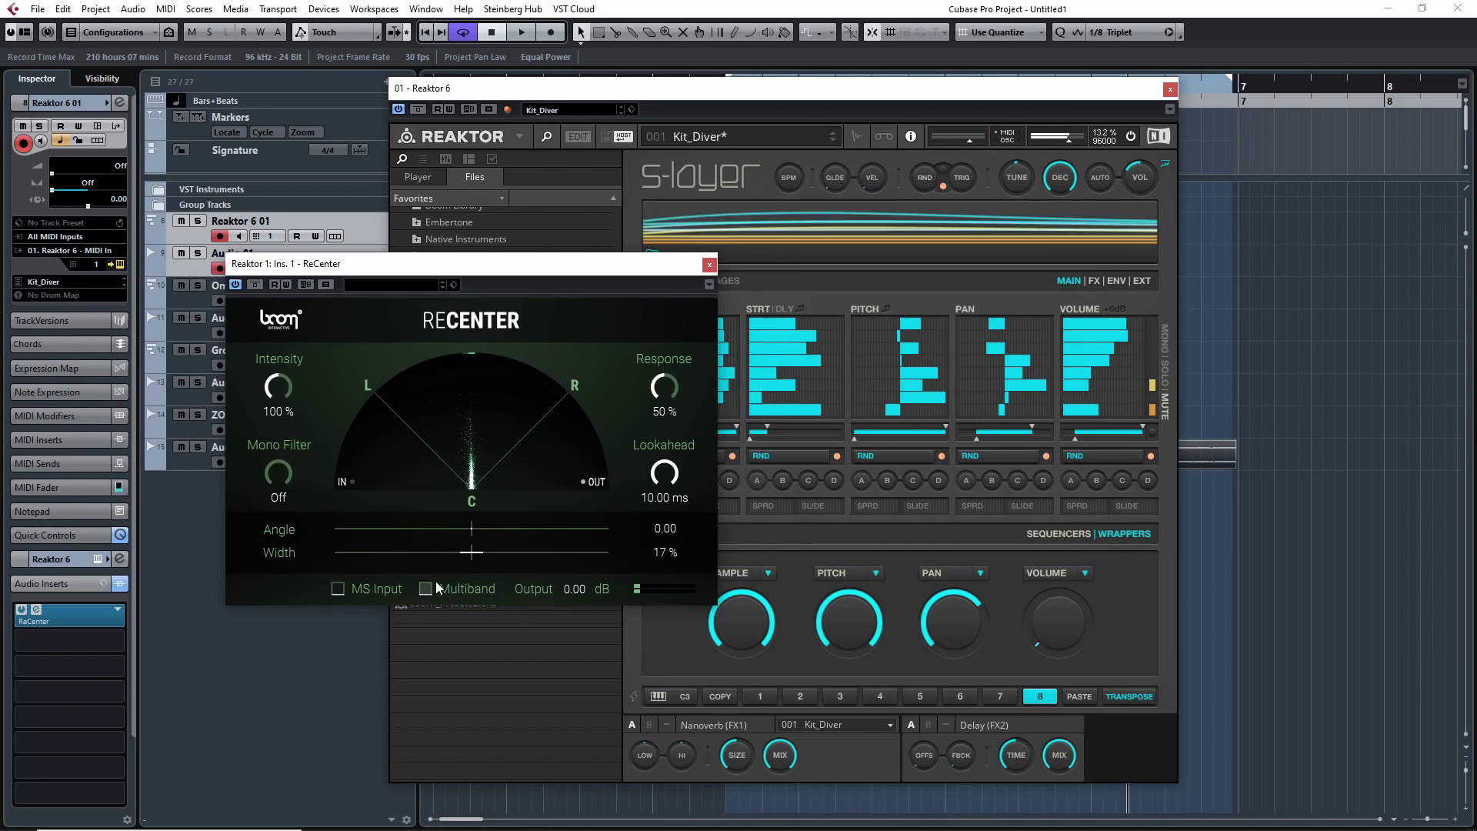
pyautogui.click(427, 589)
pyautogui.click(429, 588)
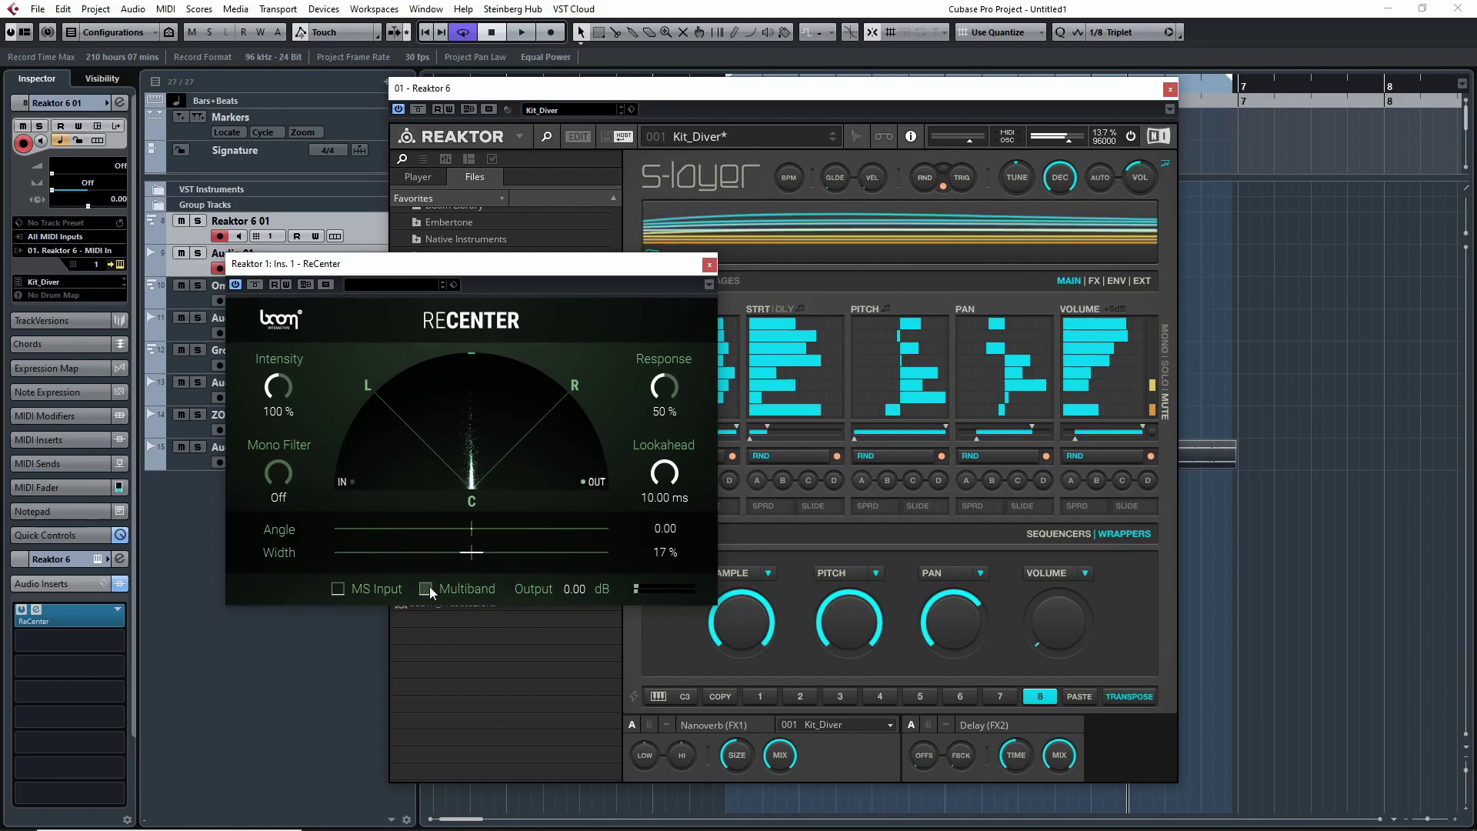
pyautogui.click(429, 586)
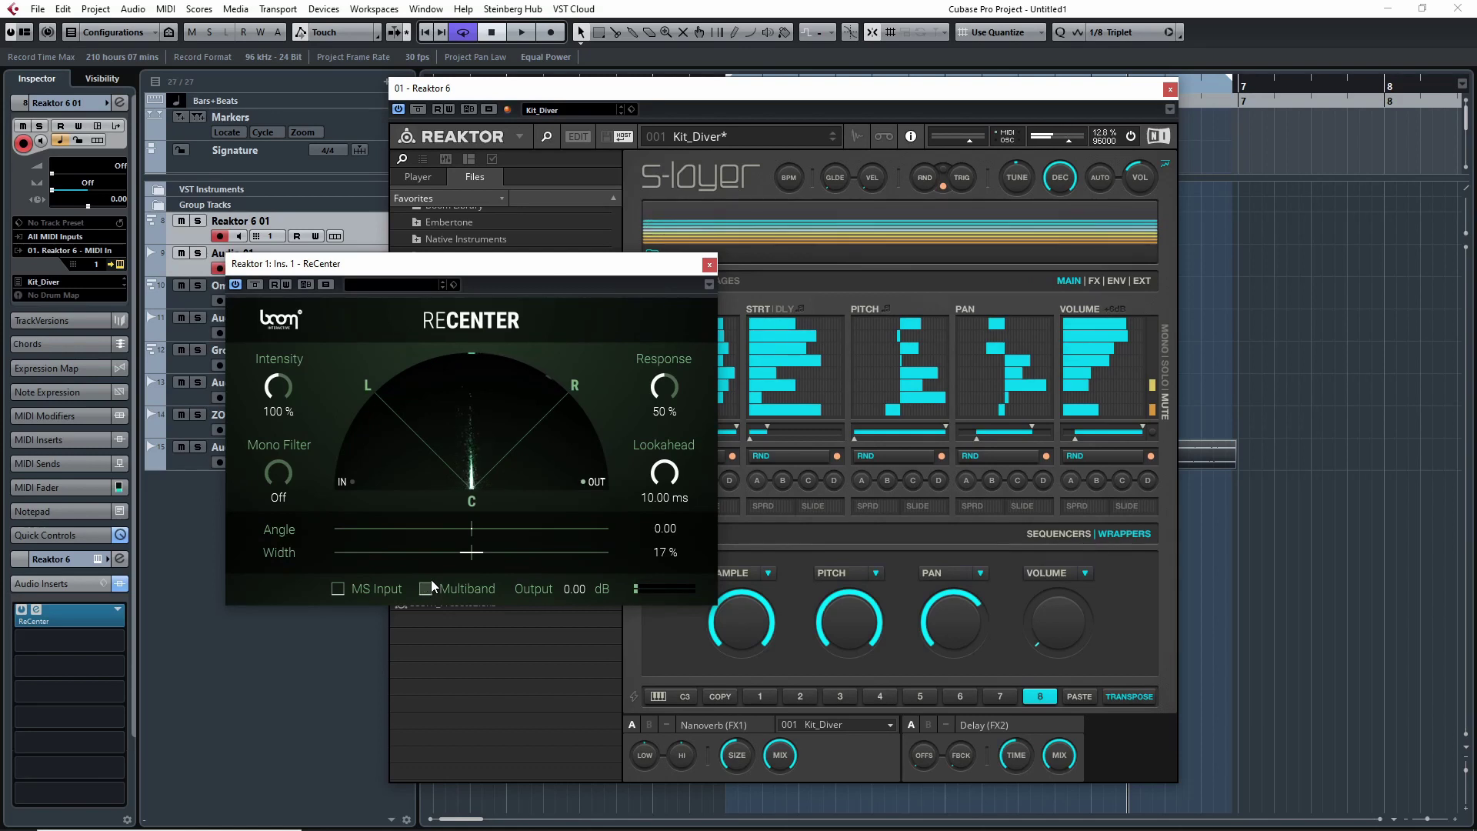
# Toggle Multiband to compare the Reaktor sound, leaving it enabled
pyautogui.click(424, 589)
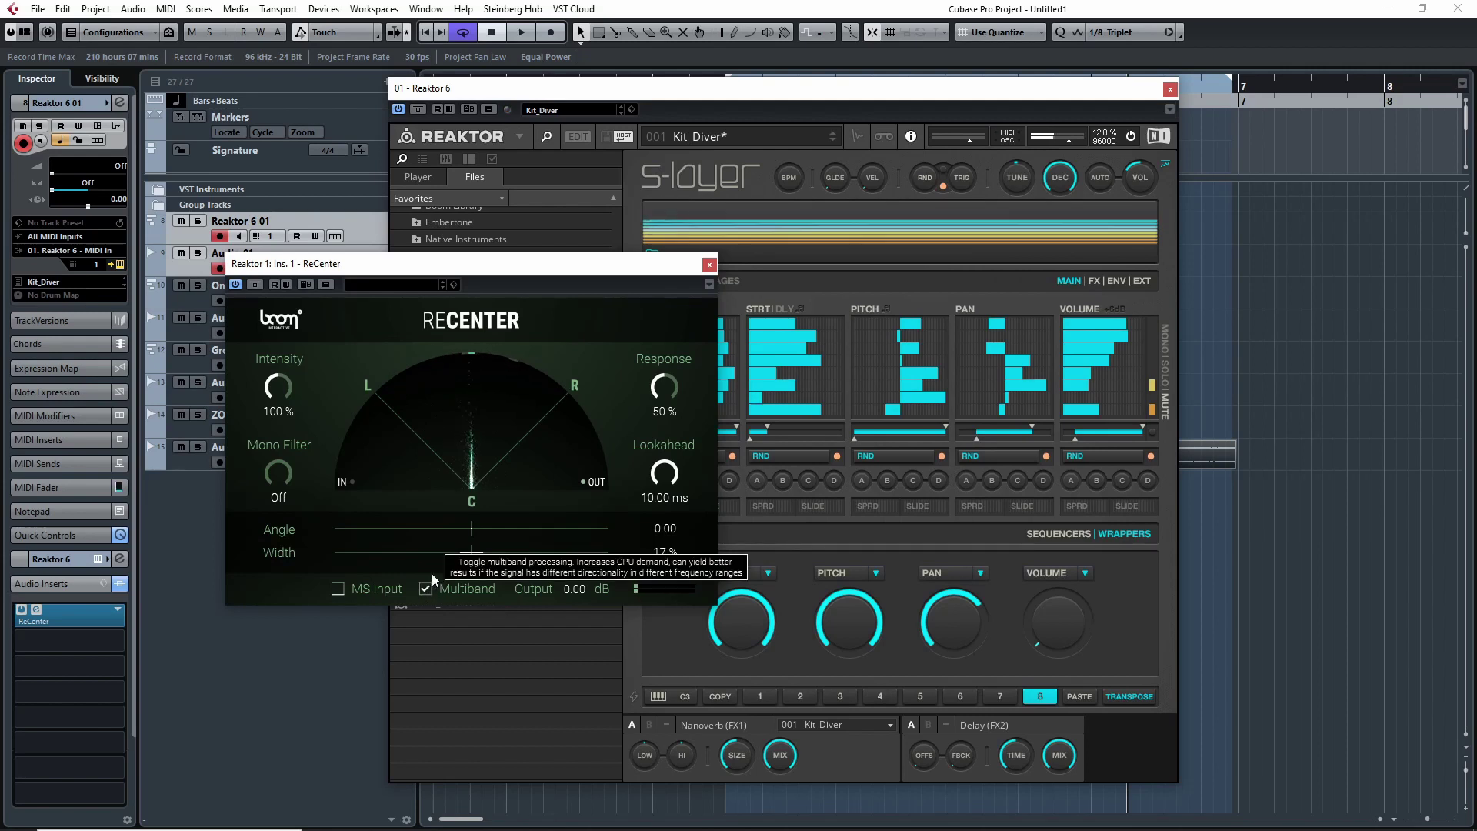
pyautogui.click(428, 587)
pyautogui.click(424, 589)
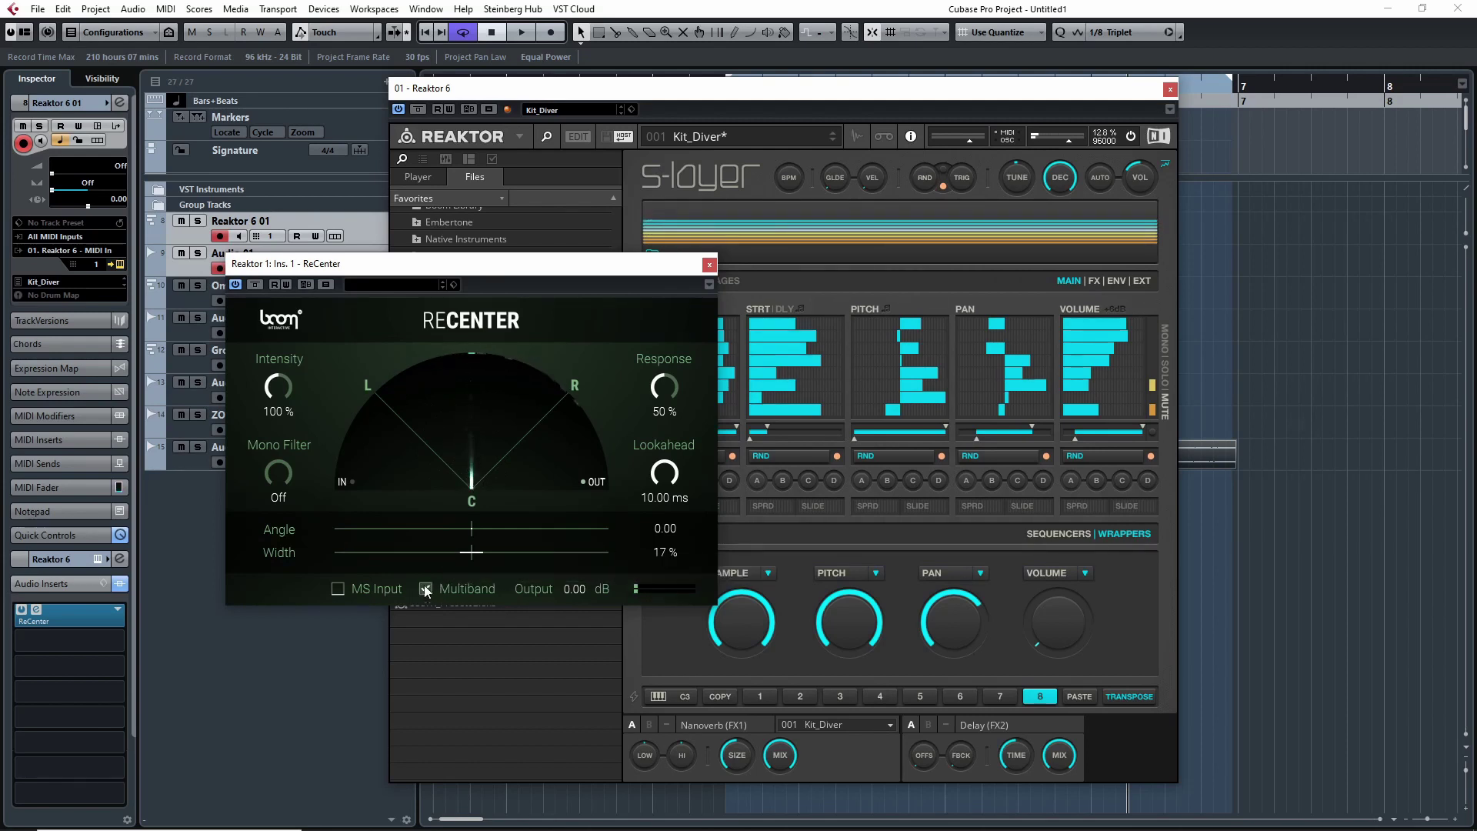
# Sweep ReCenter's Width on the Reaktor sound and settle on 13 %
pyautogui.moveTo(478, 553); pyautogui.dragTo(591, 546)
pyautogui.moveTo(475, 555); pyautogui.dragTo(465, 538)
pyautogui.moveTo(485, 267); pyautogui.dragTo(505, 273)
pyautogui.moveTo(492, 555)
pyautogui.mouseDown()
pyautogui.moveTo(551, 560)
pyautogui.moveTo(501, 557)
pyautogui.mouseUp()
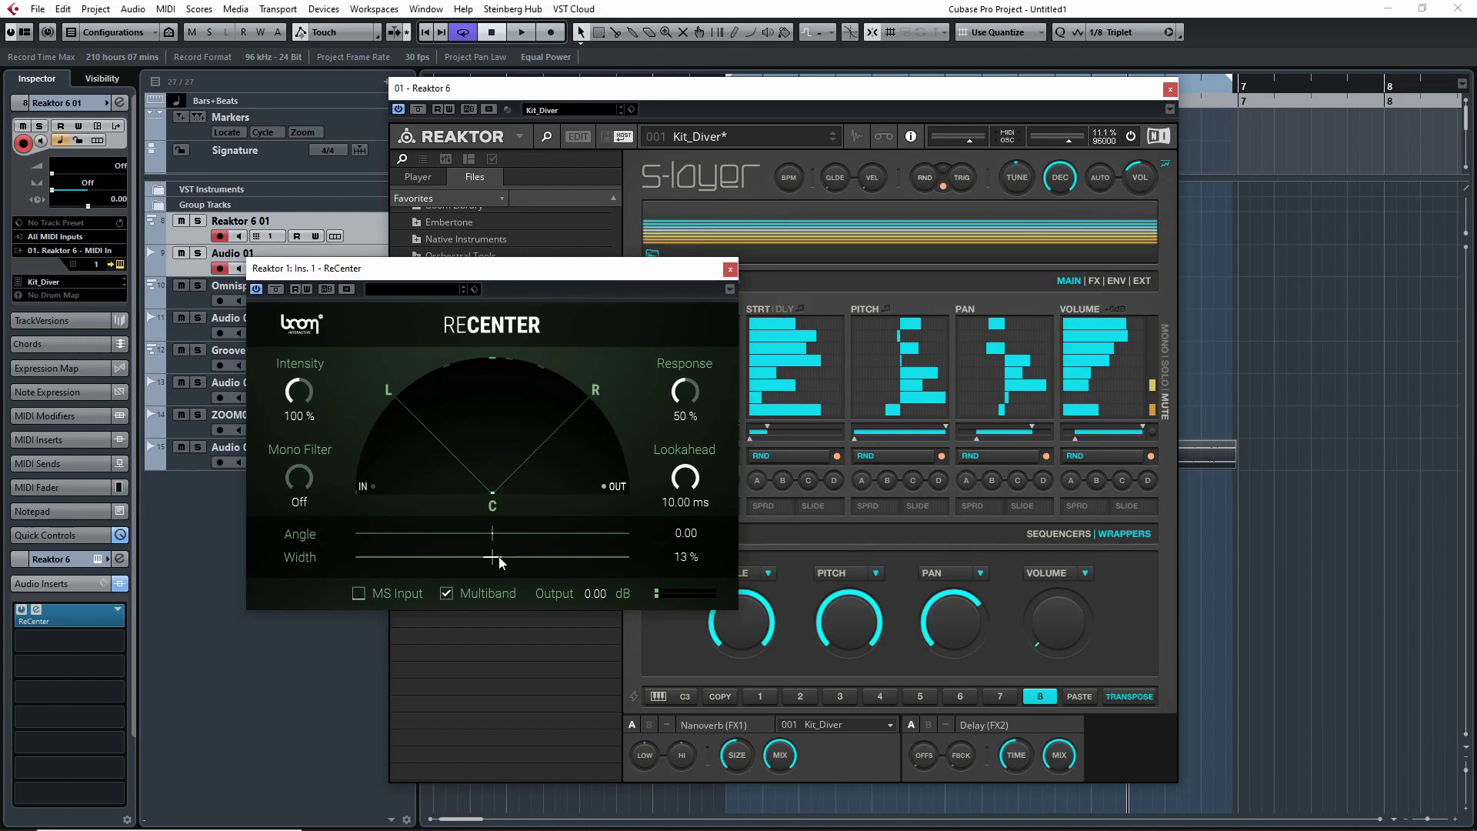
# Widen Width to 200 % to audition the Reaktor sound, then narrow it to 3 %
pyautogui.moveTo(499, 561); pyautogui.dragTo(670, 560)
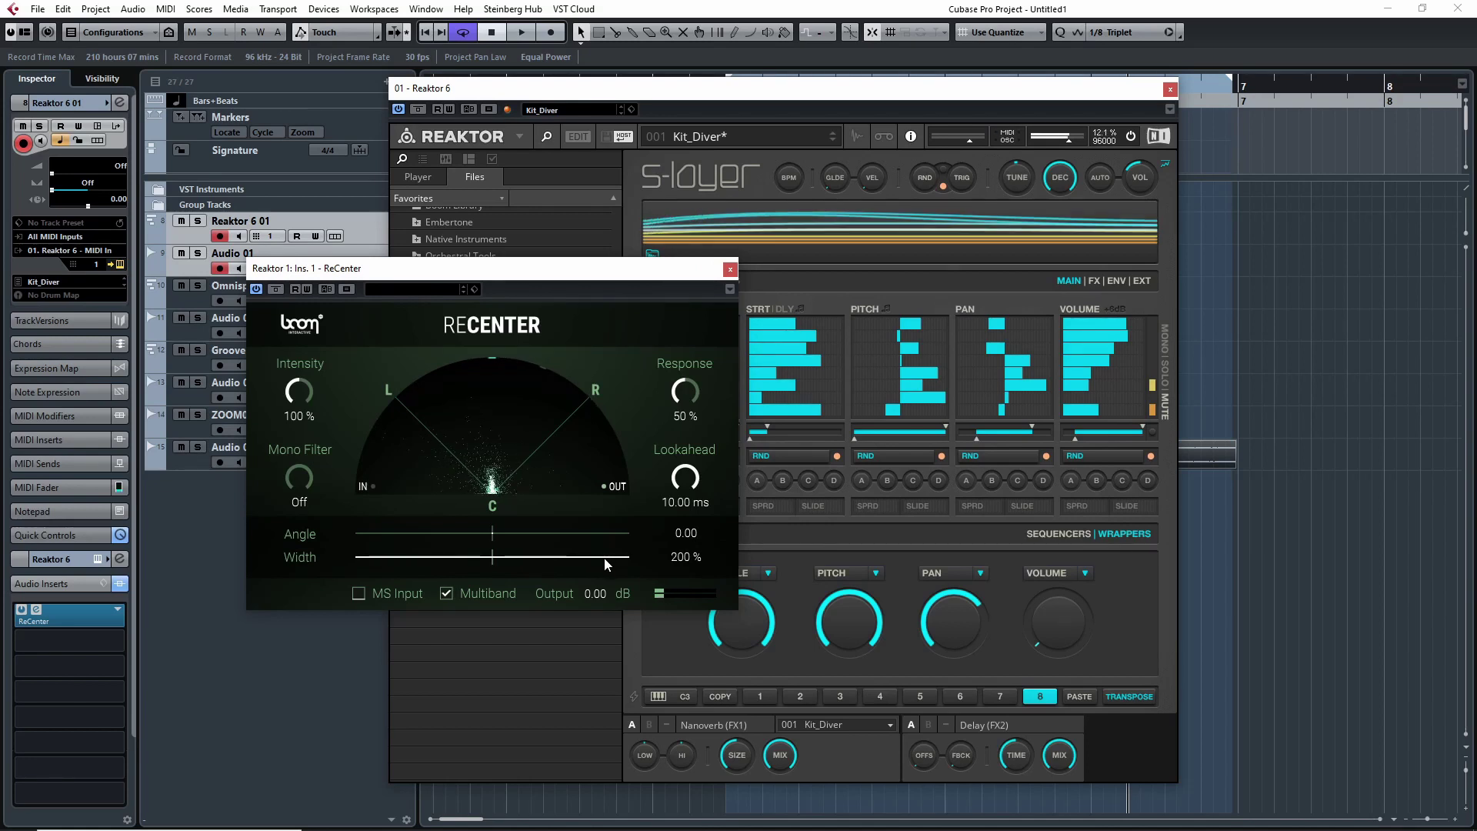
pyautogui.moveTo(542, 559); pyautogui.dragTo(494, 558)
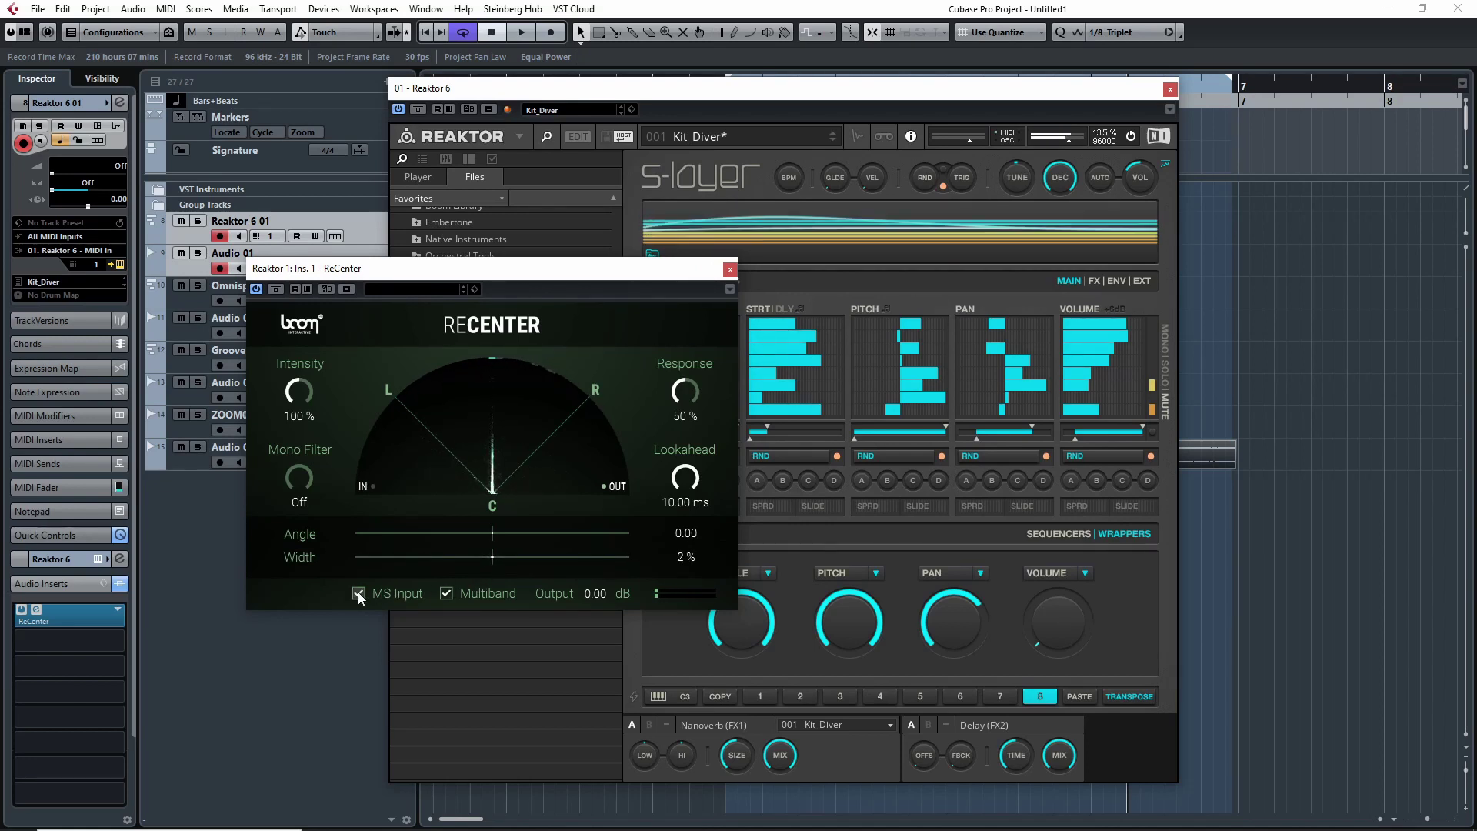
pyautogui.moveTo(483, 532); pyautogui.dragTo(500, 494)
pyautogui.moveTo(496, 556)
pyautogui.mouseDown()
pyautogui.moveTo(538, 558)
pyautogui.moveTo(495, 557)
pyautogui.mouseUp()
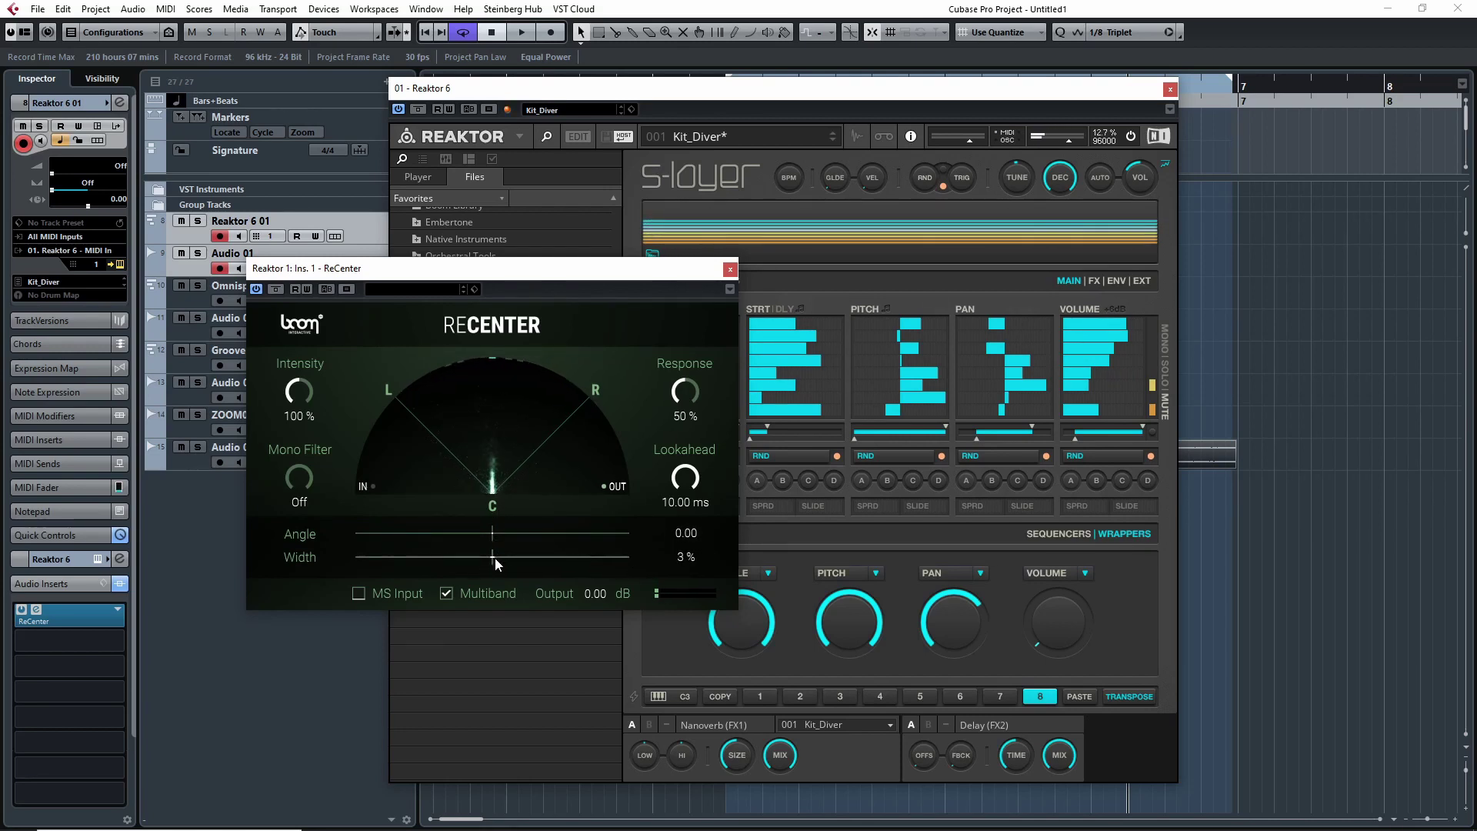
# Raise Mono Filter to 10000 Hz and widen Width to 200 %
pyautogui.moveTo(299, 477); pyautogui.dragTo(320, 335)
pyautogui.moveTo(509, 556); pyautogui.dragTo(670, 563)
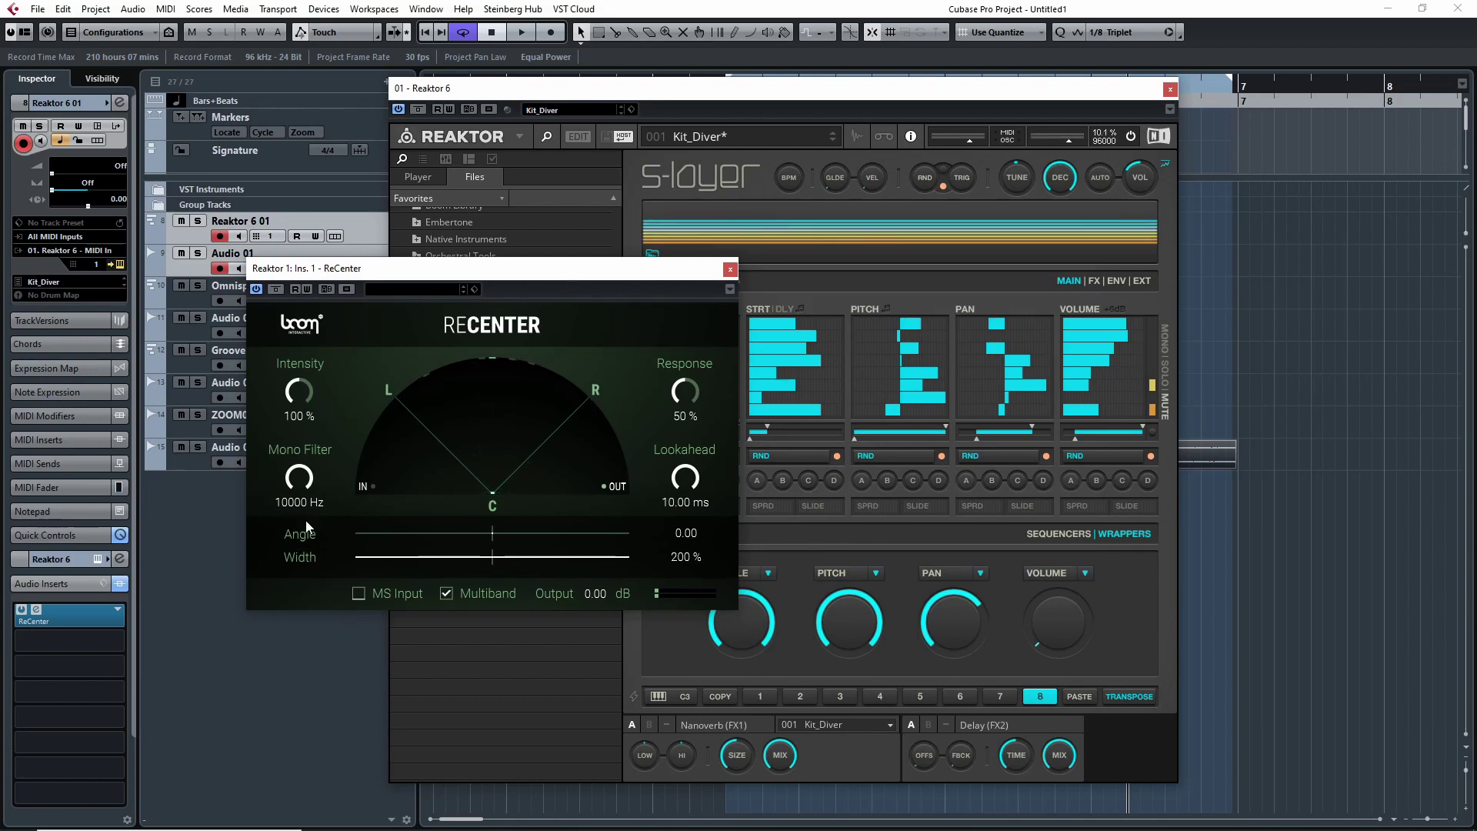
# Lower ReCenter's Mono Filter, trying 253.8 Hz and 234.6 Hz, and set it to 478.2 Hz
pyautogui.moveTo(292, 467); pyautogui.dragTo(290, 588)
pyautogui.moveTo(477, 270); pyautogui.dragTo(510, 251)
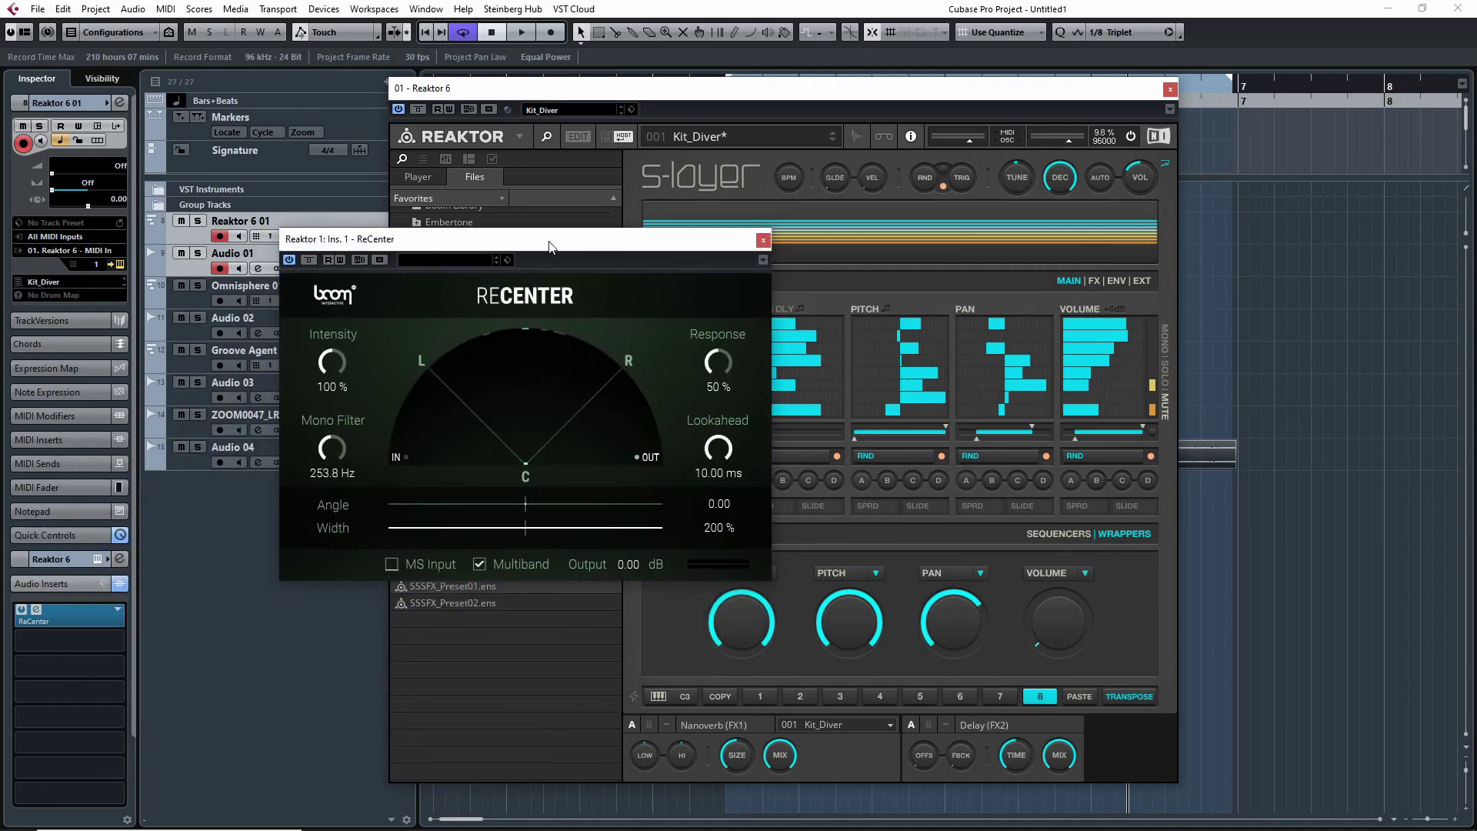
pyautogui.moveTo(549, 246); pyautogui.dragTo(553, 297)
pyautogui.moveTo(549, 297); pyautogui.dragTo(542, 275)
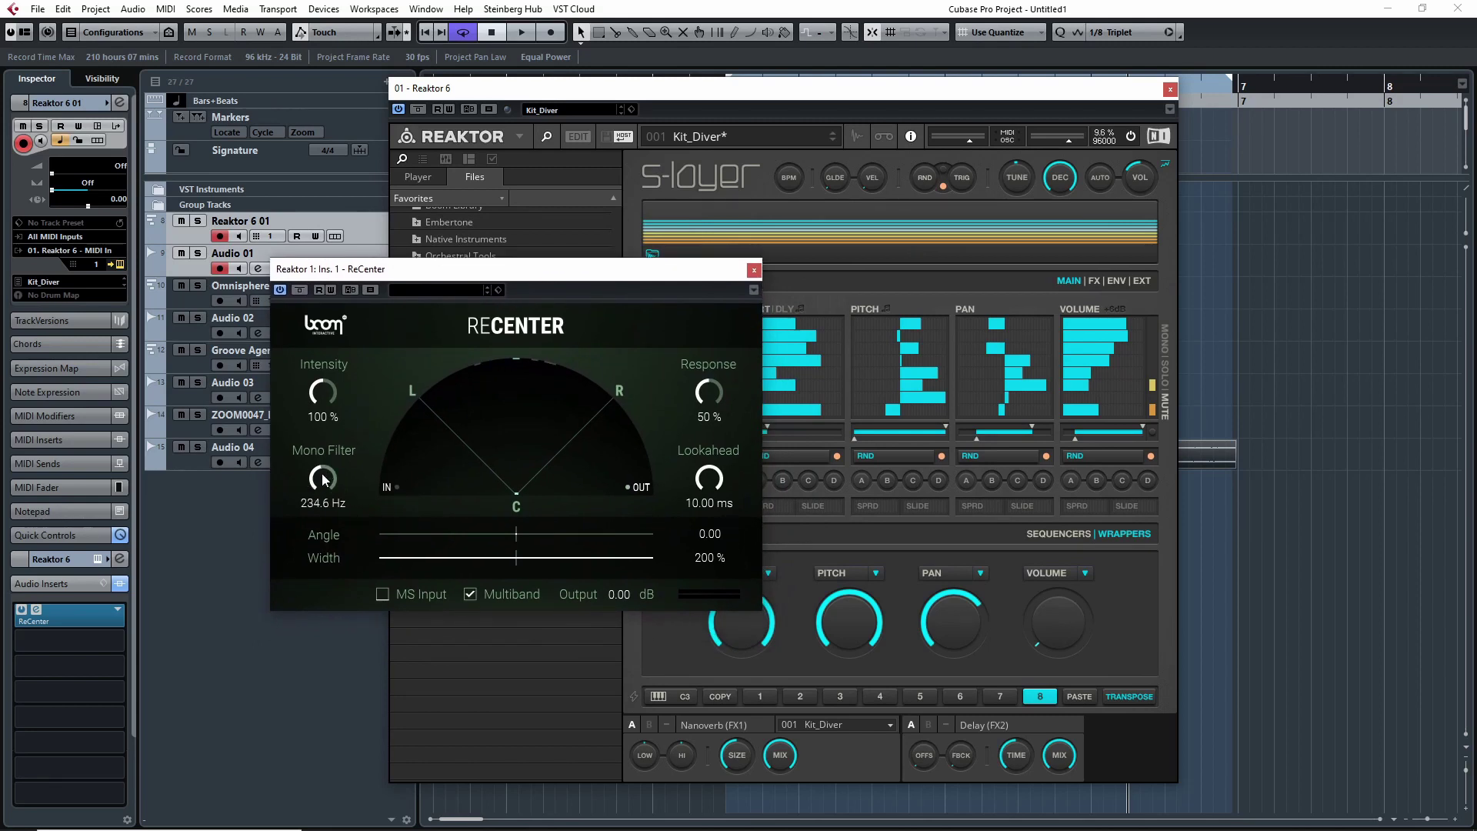
pyautogui.moveTo(323, 480); pyautogui.dragTo(315, 456)
pyautogui.moveTo(314, 469)
pyautogui.mouseDown()
pyautogui.moveTo(320, 488)
pyautogui.moveTo(326, 472)
pyautogui.mouseUp()
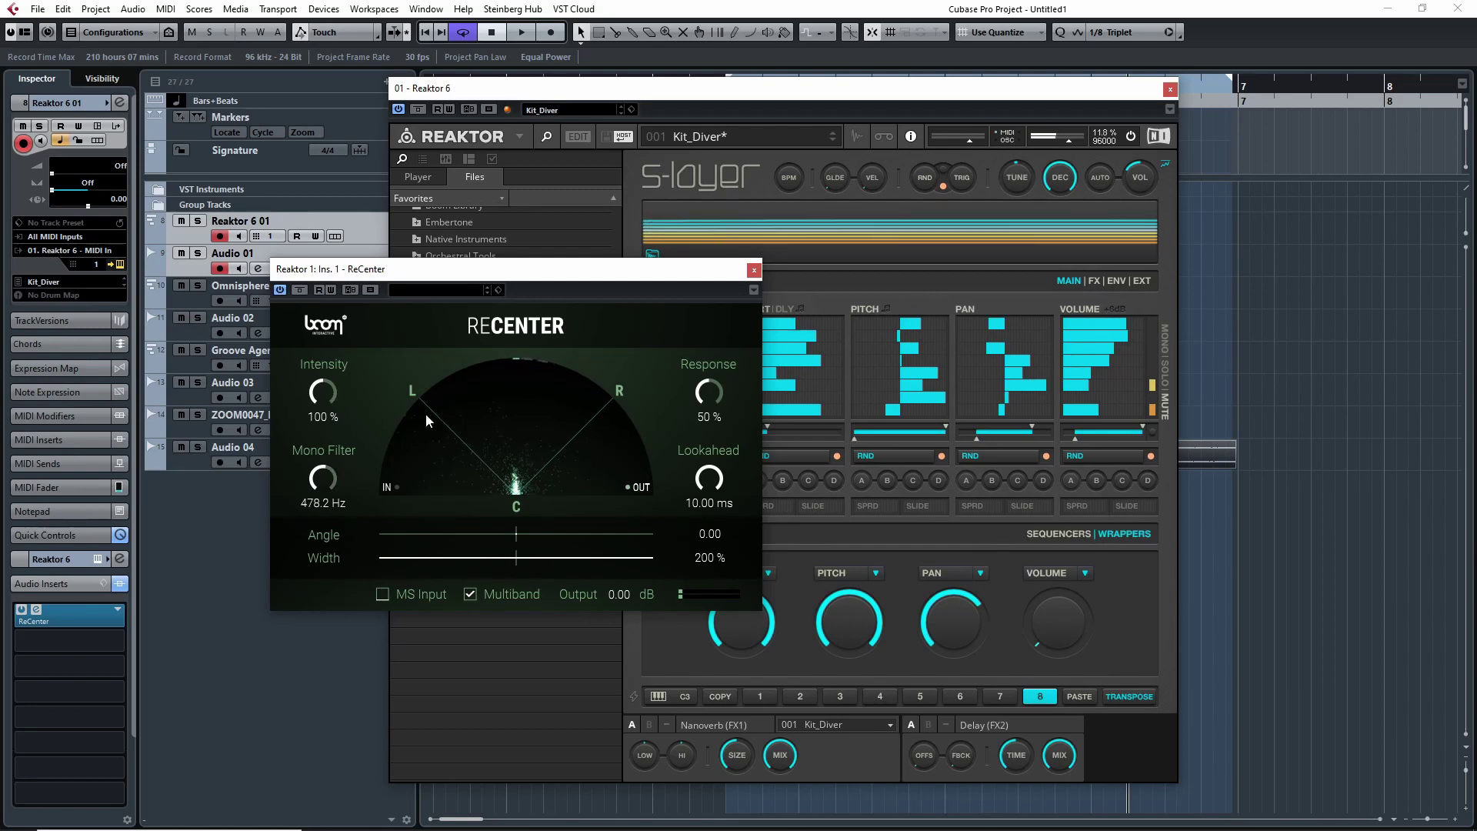
# Try Angle at -35.90 and -3.03, narrow Width to 10 %, and sweep Angle to pan the Reaktor sound
pyautogui.moveTo(519, 532); pyautogui.dragTo(460, 550)
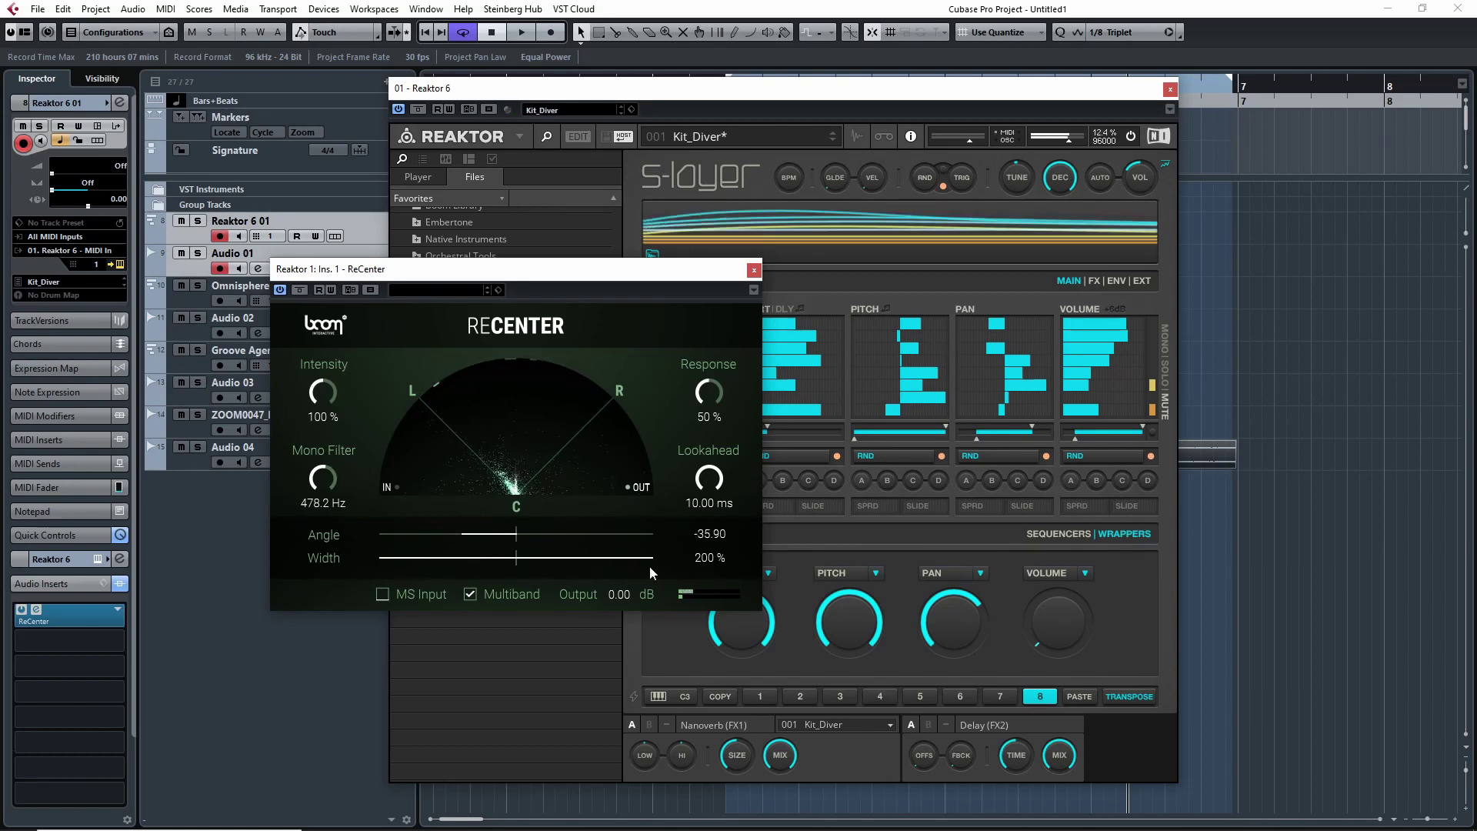
pyautogui.moveTo(647, 561); pyautogui.dragTo(538, 420)
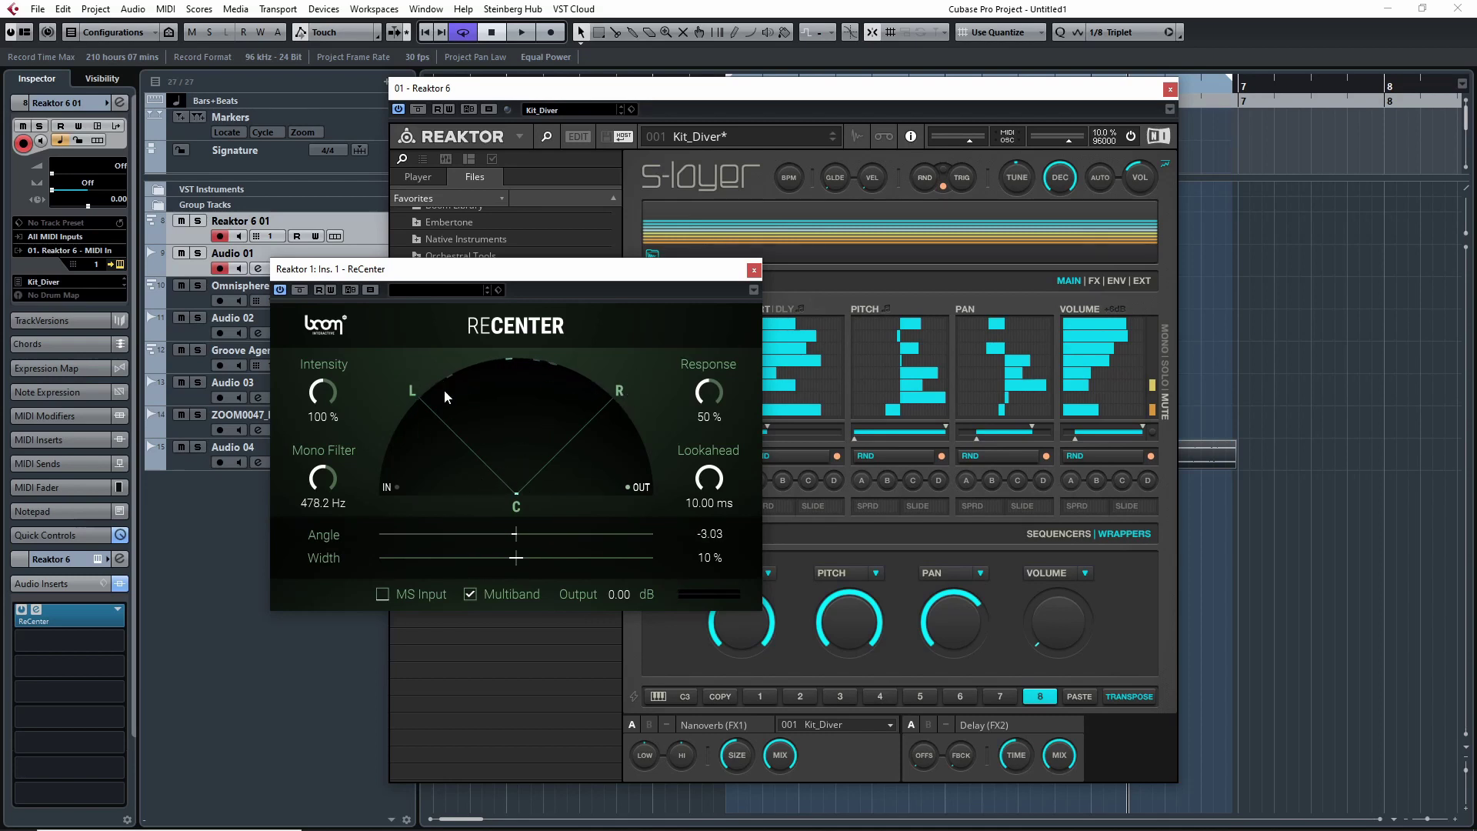
pyautogui.moveTo(515, 537); pyautogui.dragTo(377, 549)
pyautogui.moveTo(384, 538); pyautogui.dragTo(542, 564)
# Close the ReCenter and Reaktor windows, then select the Omnisphere 01 track and view its patch browser
pyautogui.click(752, 271)
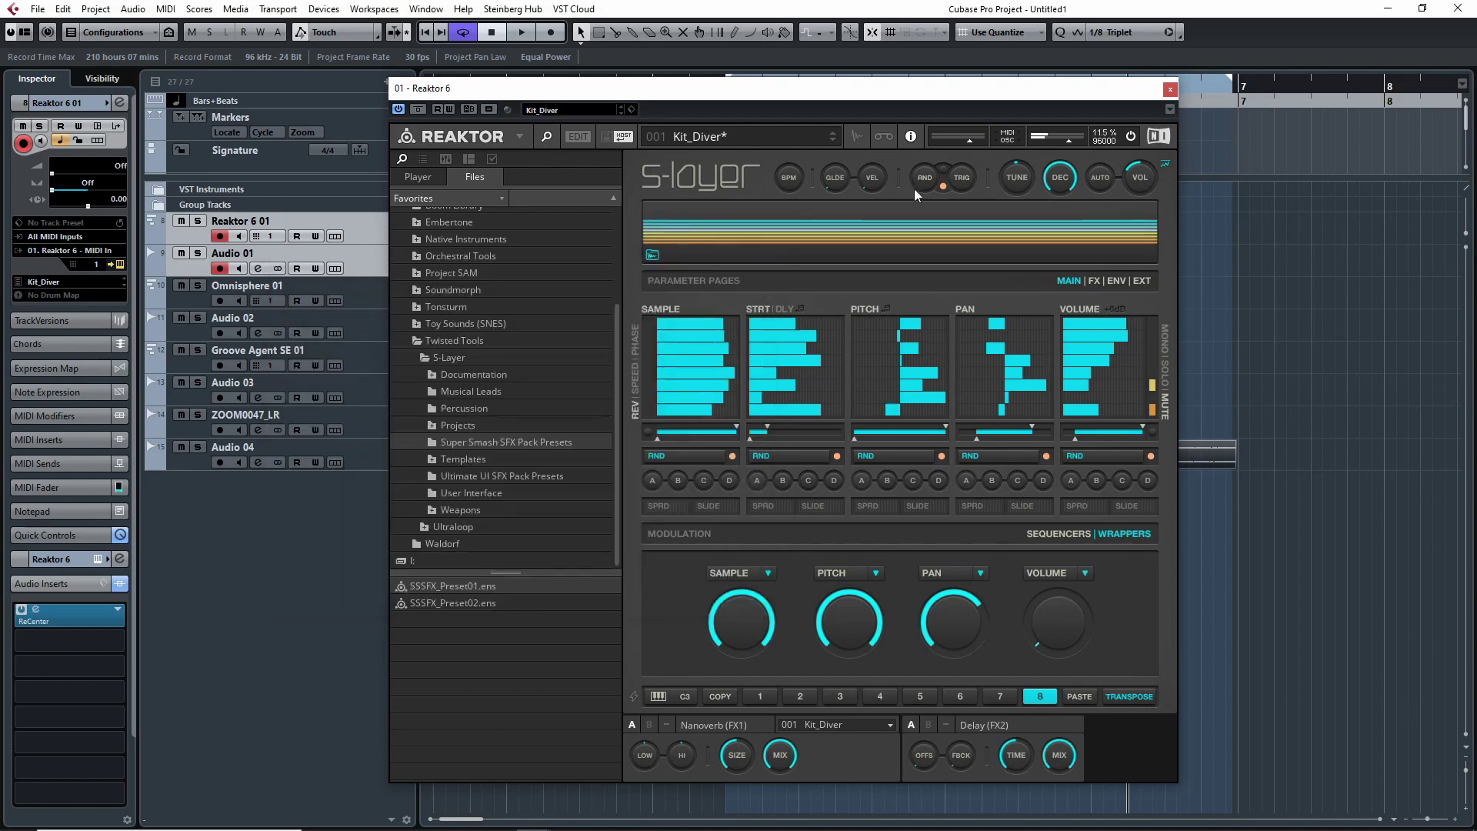
pyautogui.click(1170, 89)
pyautogui.click(208, 305)
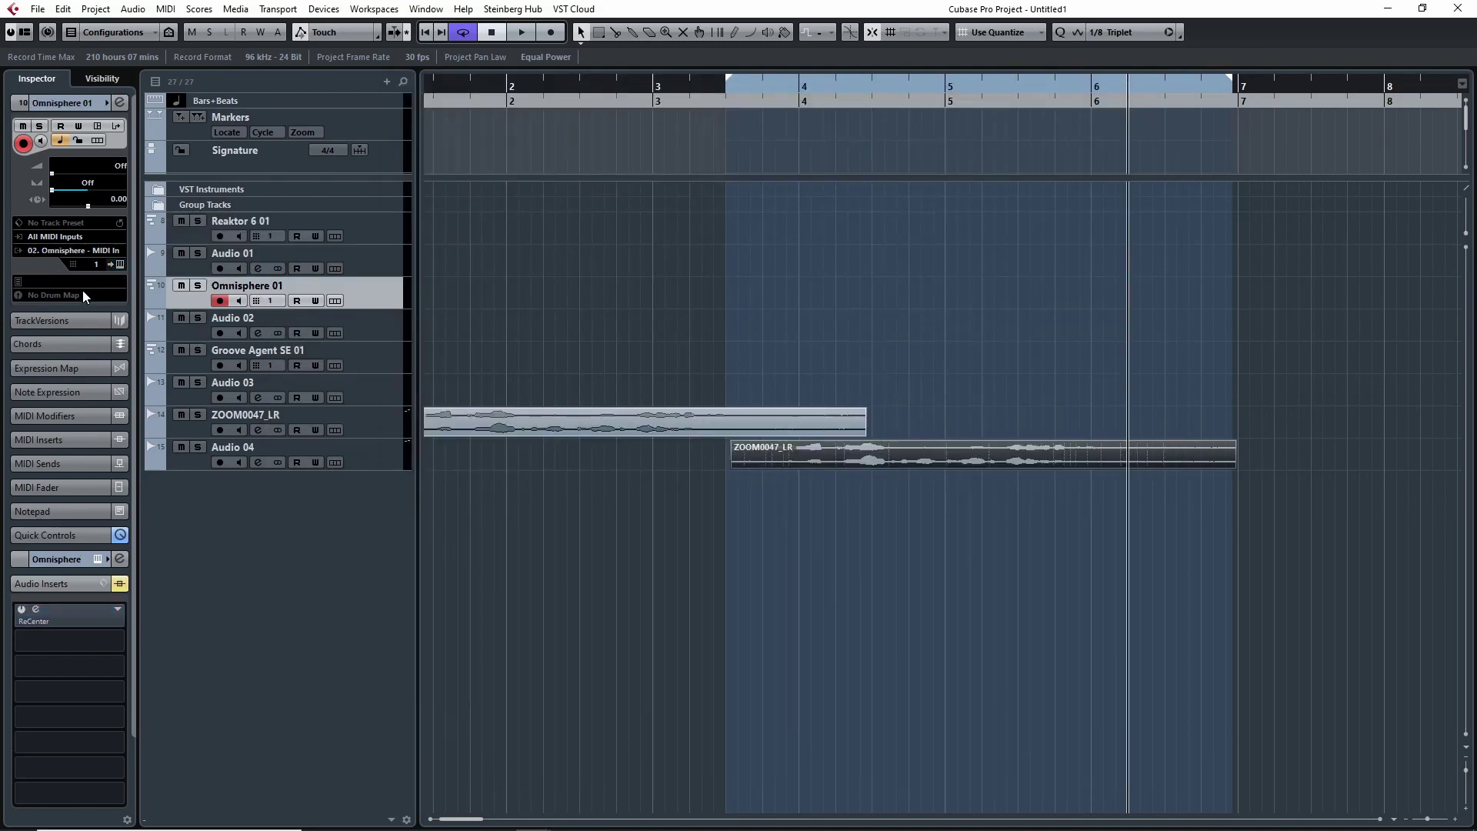
pyautogui.click(120, 265)
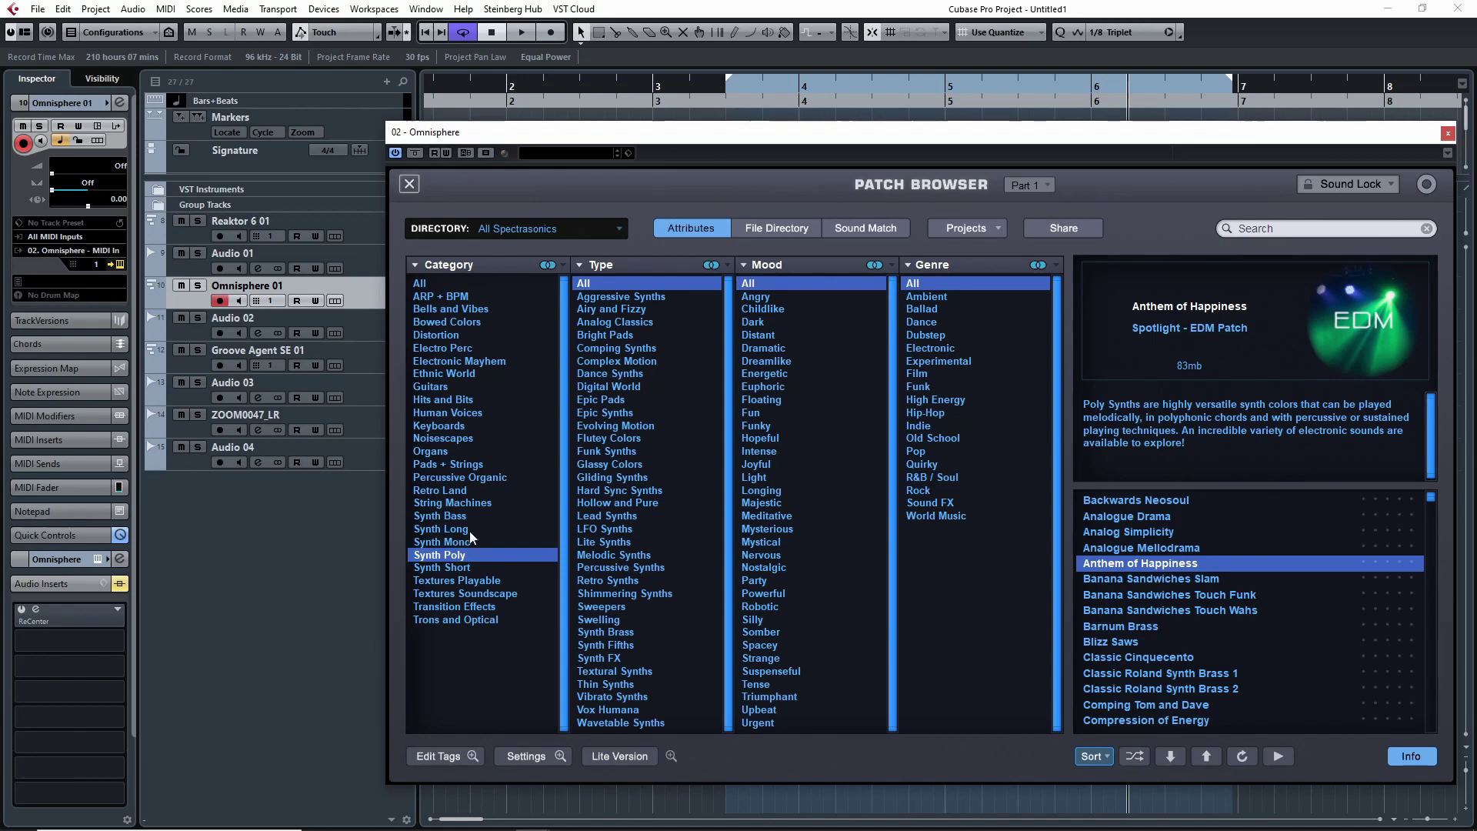
pyautogui.click(1448, 134)
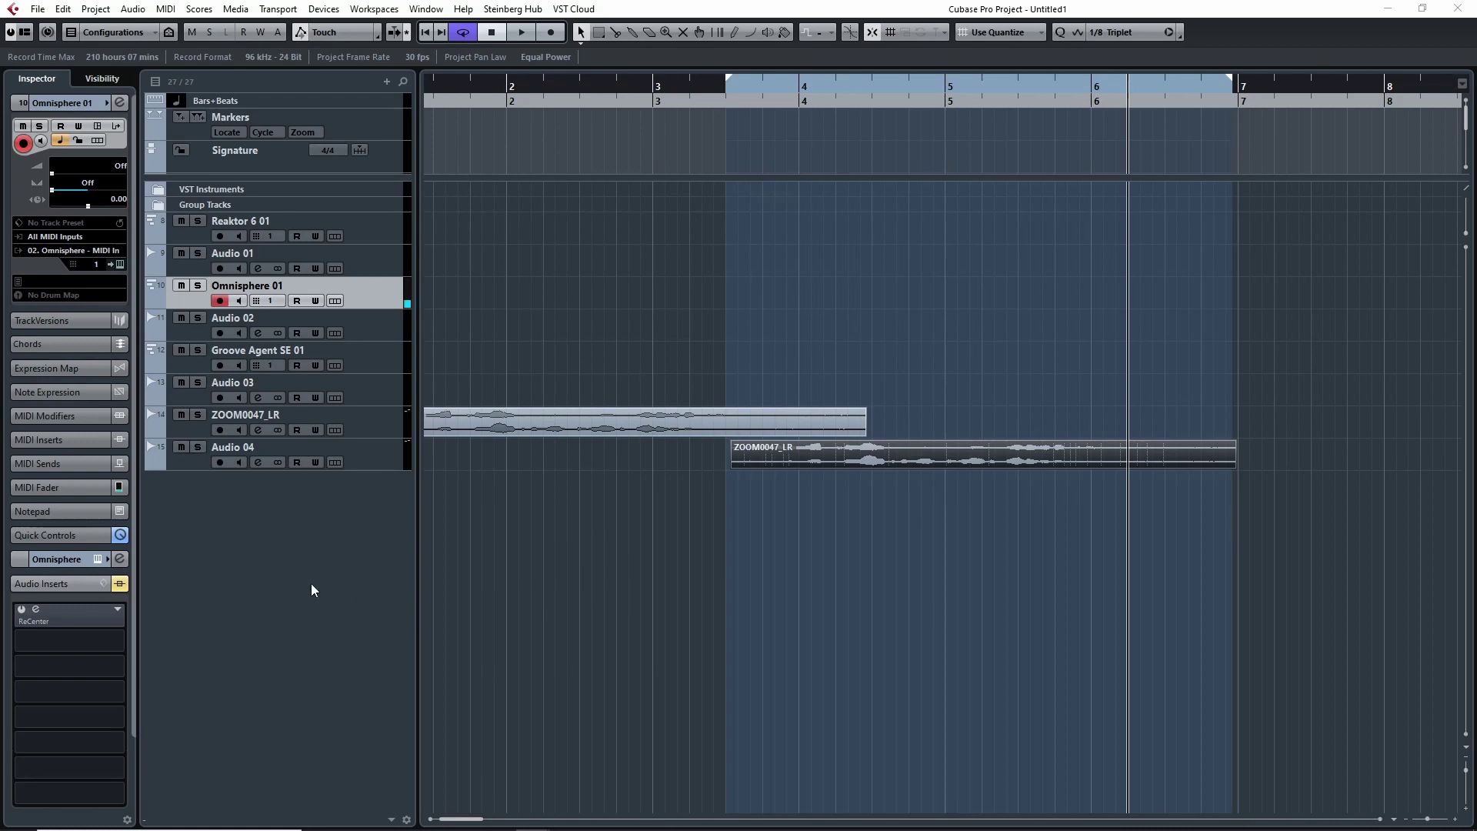
# Open ReCenter on the Omnisphere track, compare the bypassed and processed sound, and enable Multiband
pyautogui.click(57, 612)
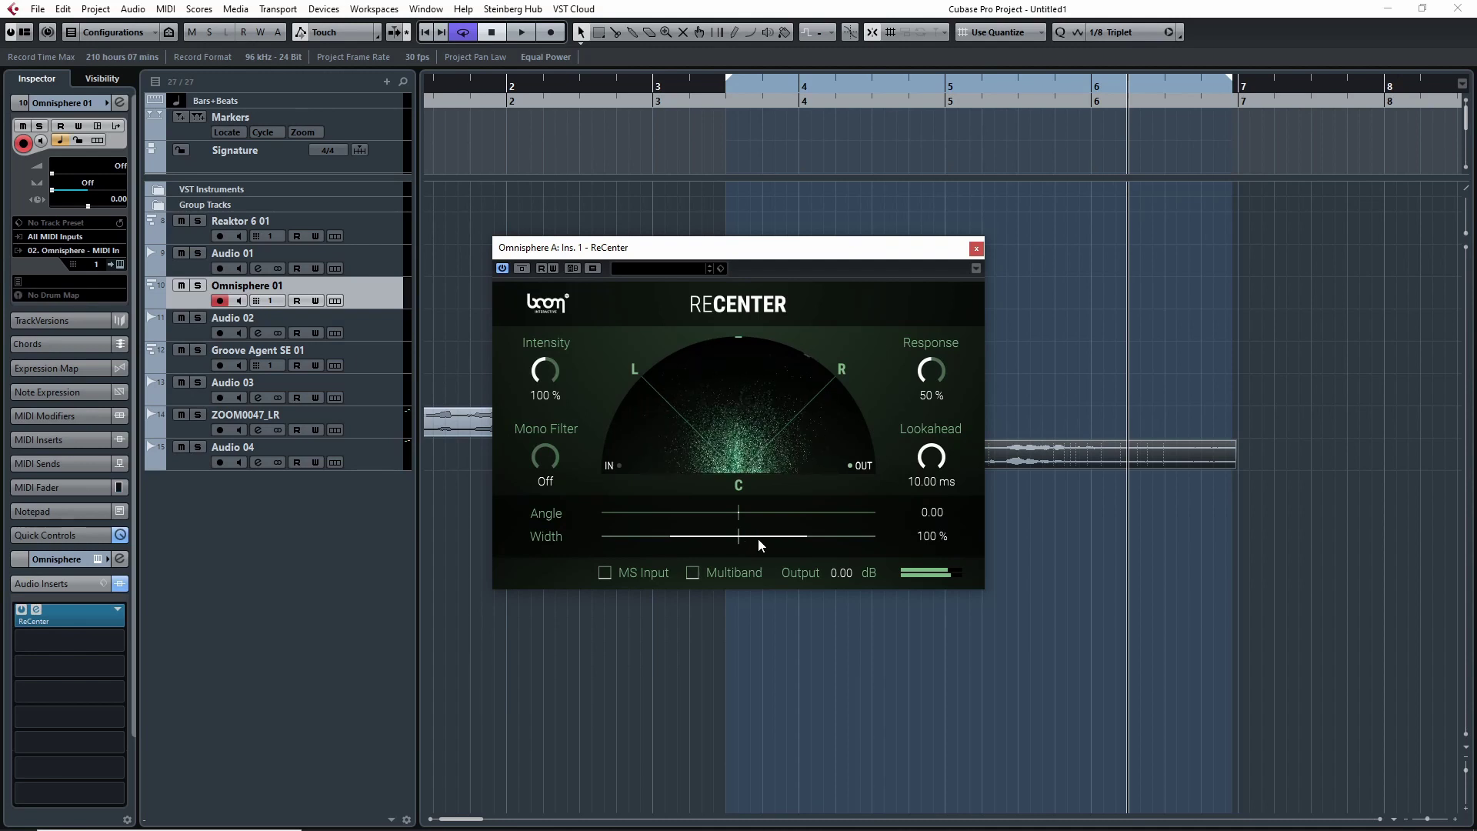
pyautogui.click(522, 269)
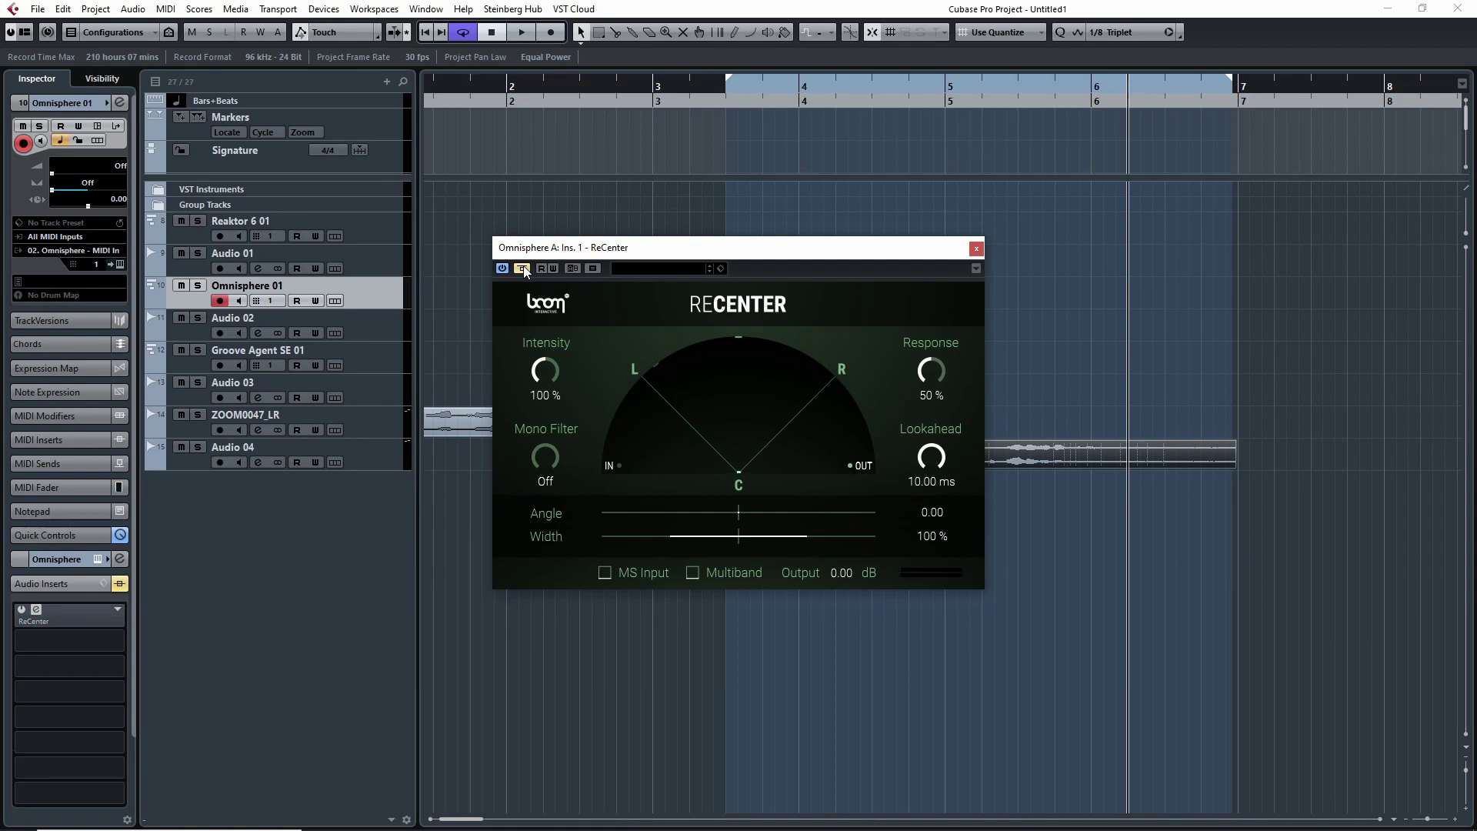
pyautogui.click(523, 268)
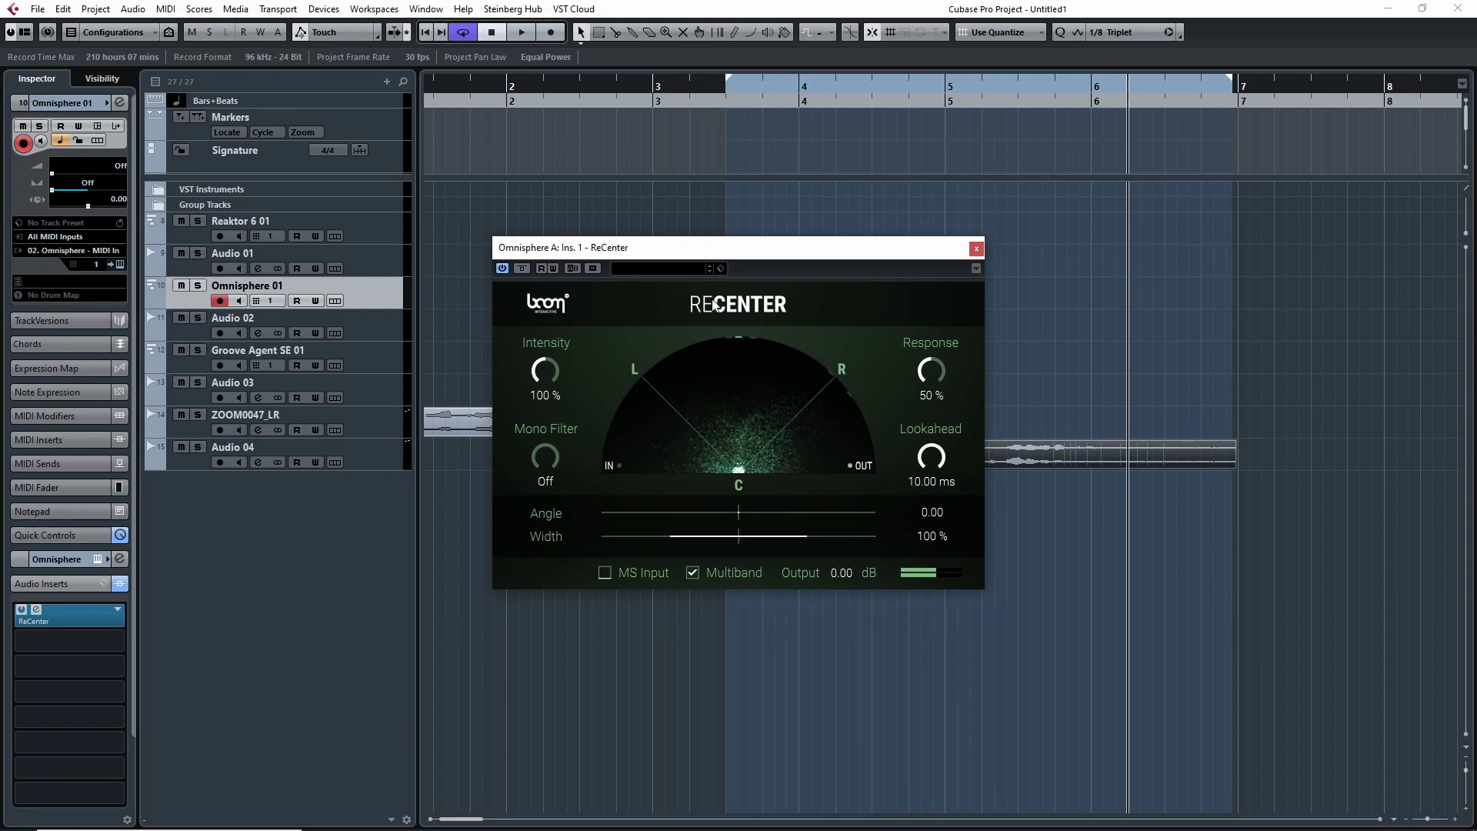
# Widen Width to 200 % and compare the Omnisphere sound with ReCenter bypassed and active
pyautogui.moveTo(766, 530); pyautogui.dragTo(911, 537)
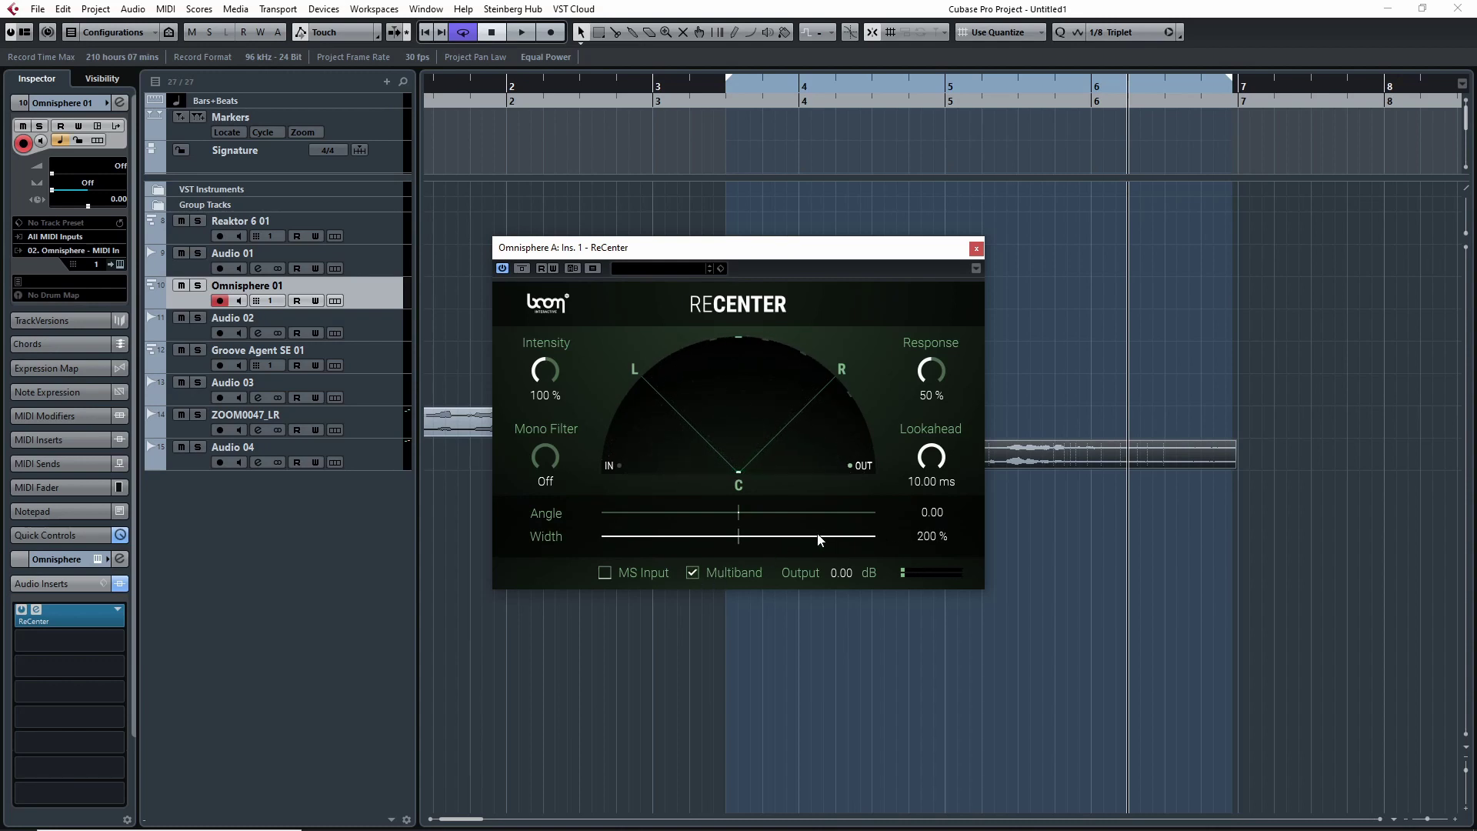
pyautogui.click(523, 269)
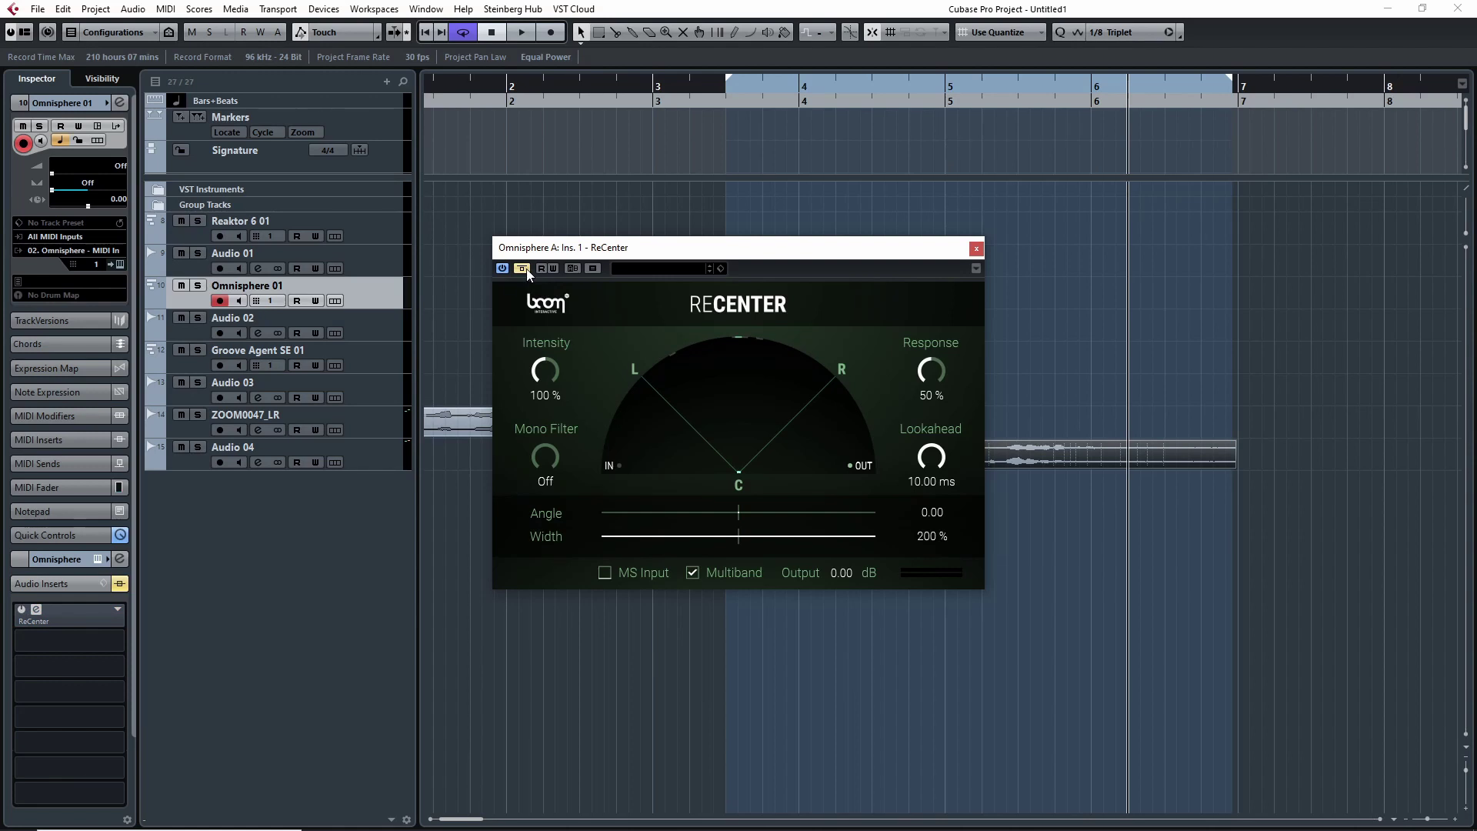
pyautogui.click(523, 269)
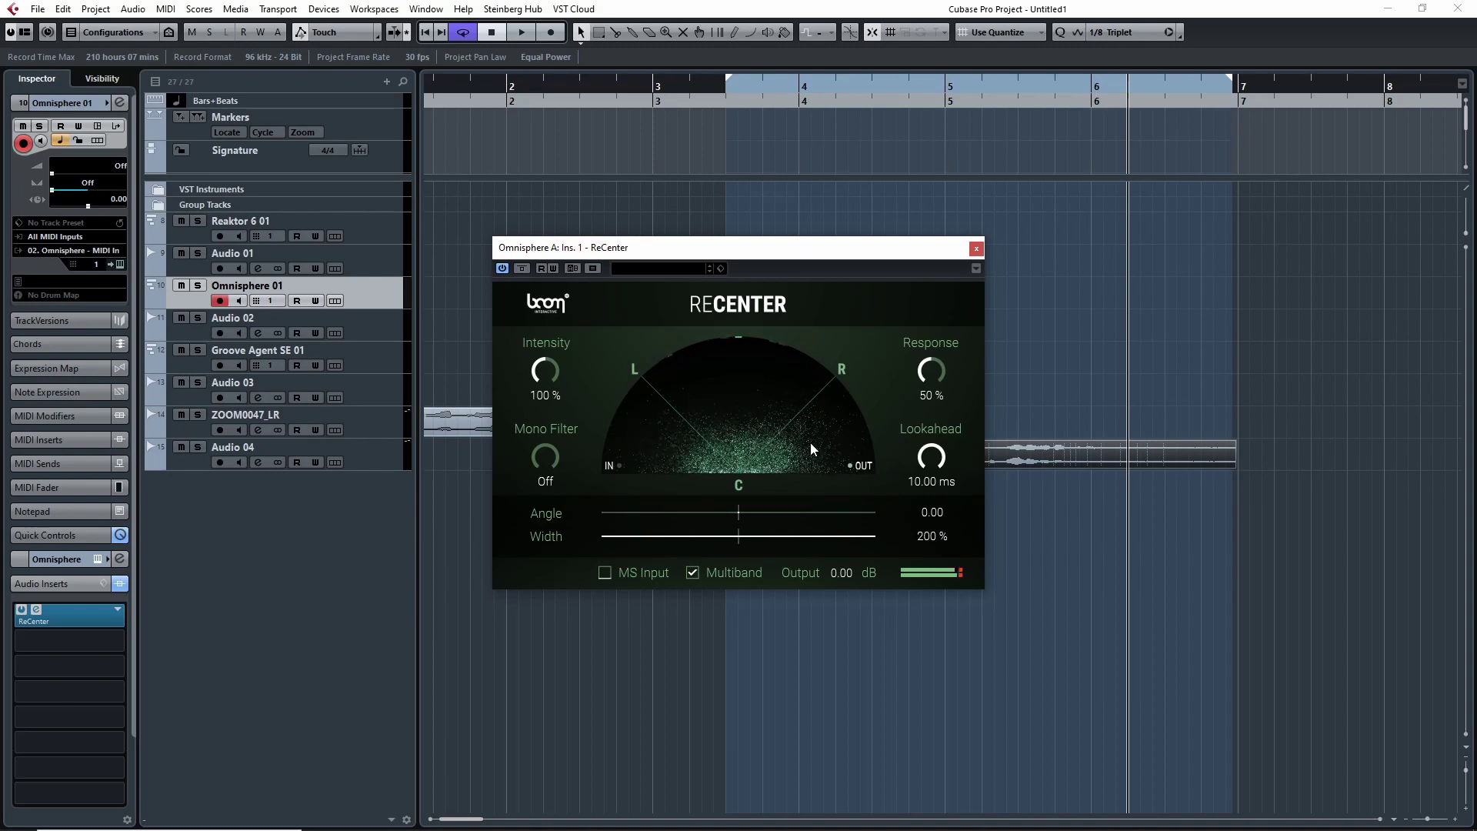
# Reset Width to 100 %, try Angle at -90.00 with Width at 13 %, then widen Width to 178 %
pyautogui.doubleClick(742, 537)
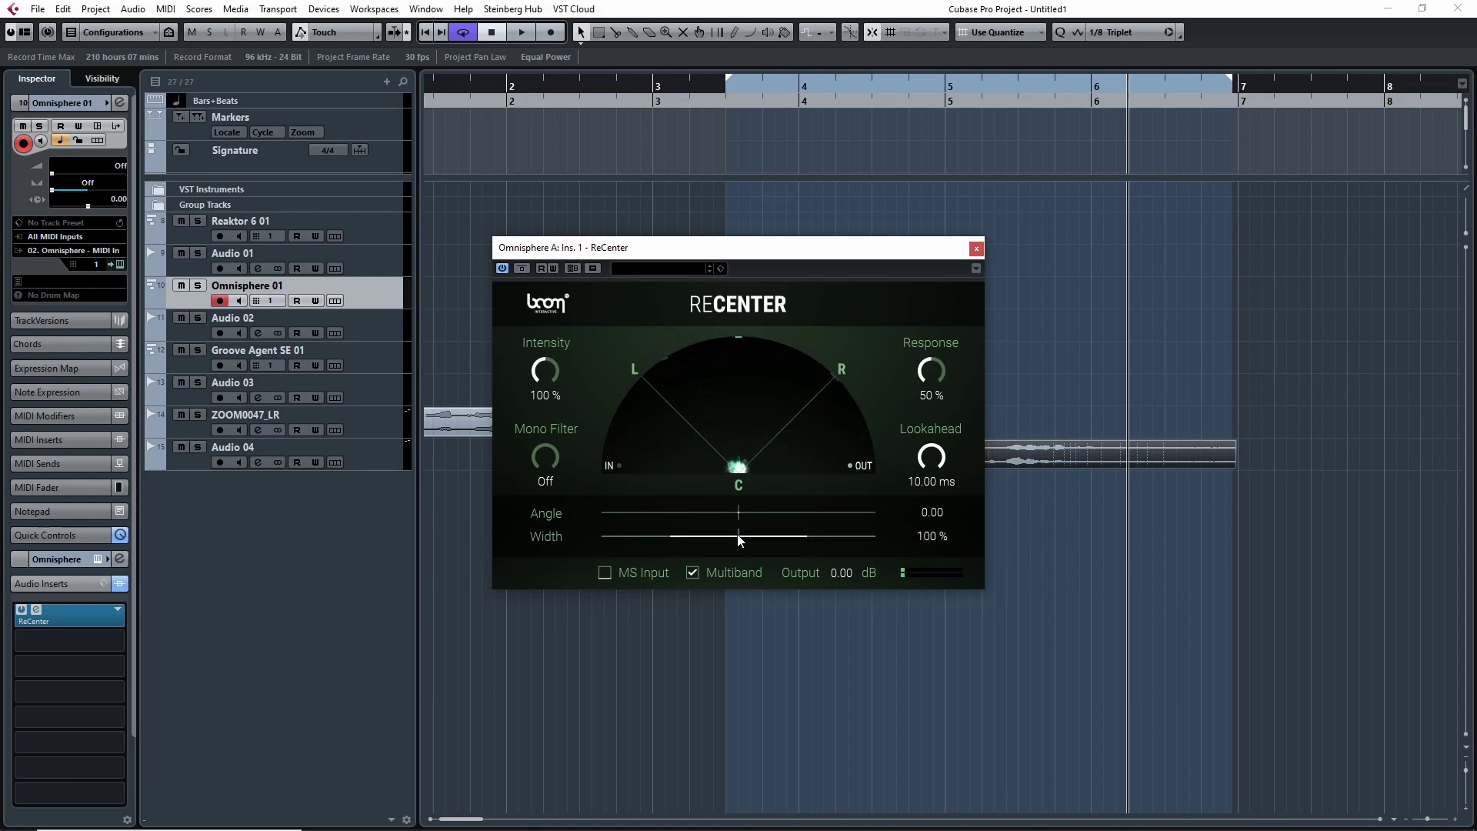
pyautogui.moveTo(743, 537); pyautogui.dragTo(555, 513)
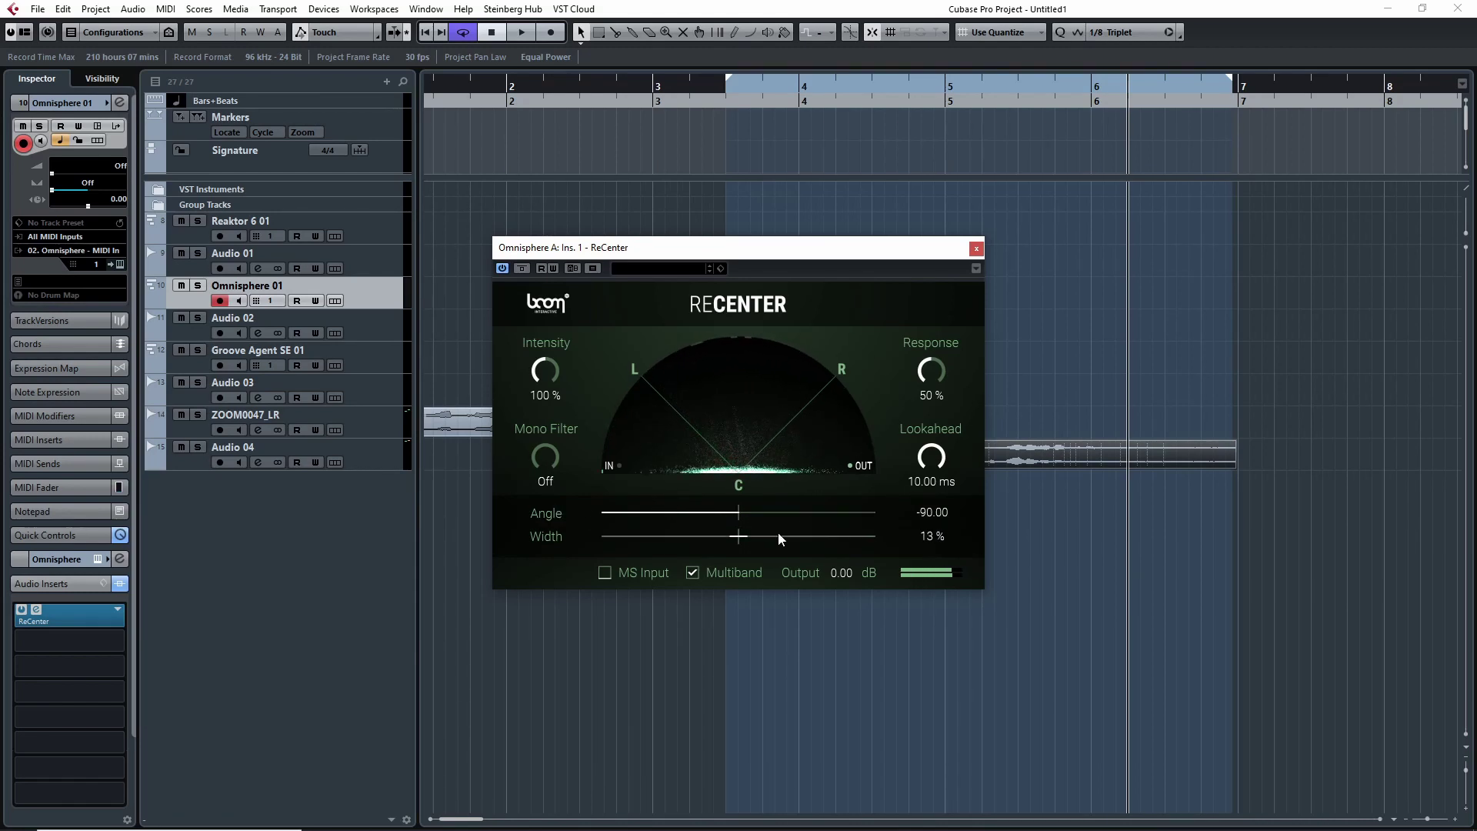
pyautogui.moveTo(782, 534); pyautogui.dragTo(860, 538)
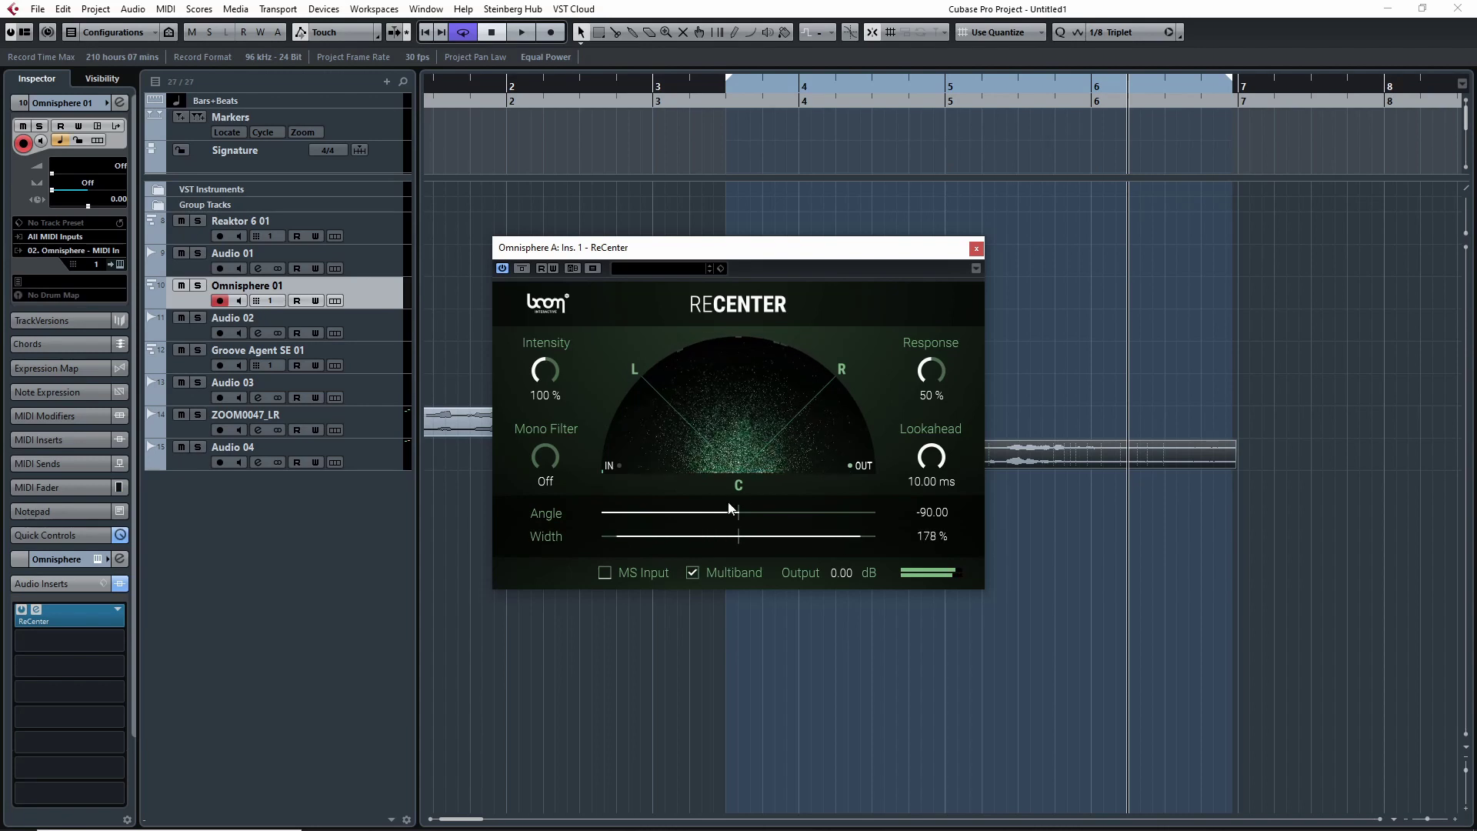
# Set Angle to 1.52, Width to 2 % and Mono Filter to 30.13 Hz on the Omnisphere sound
pyautogui.moveTo(739, 514)
pyautogui.mouseDown()
pyautogui.moveTo(898, 519)
pyautogui.moveTo(740, 512)
pyautogui.moveTo(772, 538)
pyautogui.moveTo(741, 540)
pyautogui.mouseUp()
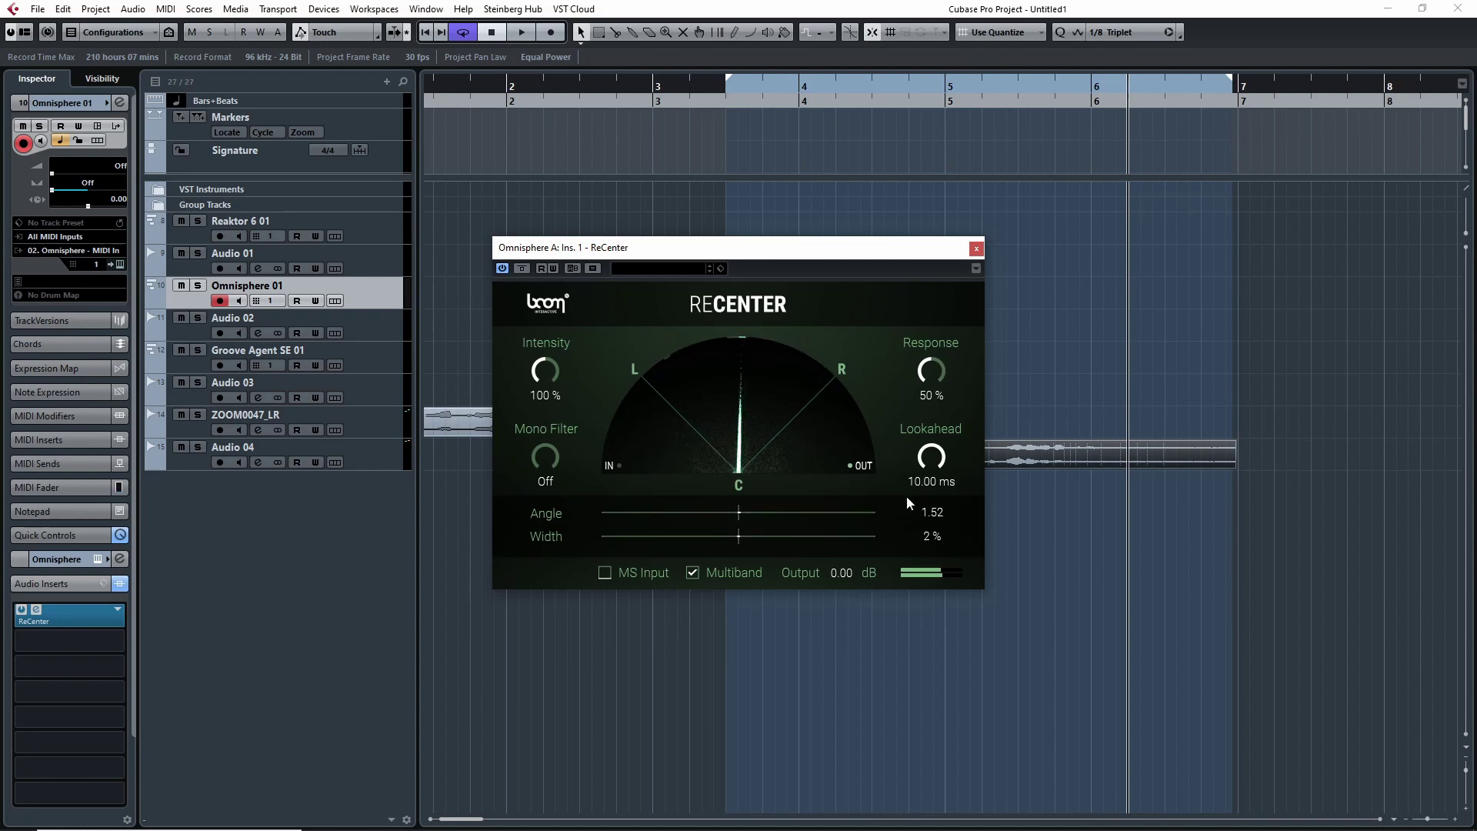
pyautogui.scroll(1, 530, 437)
pyautogui.moveTo(542, 377); pyautogui.dragTo(547, 344)
pyautogui.moveTo(545, 459); pyautogui.dragTo(569, 518)
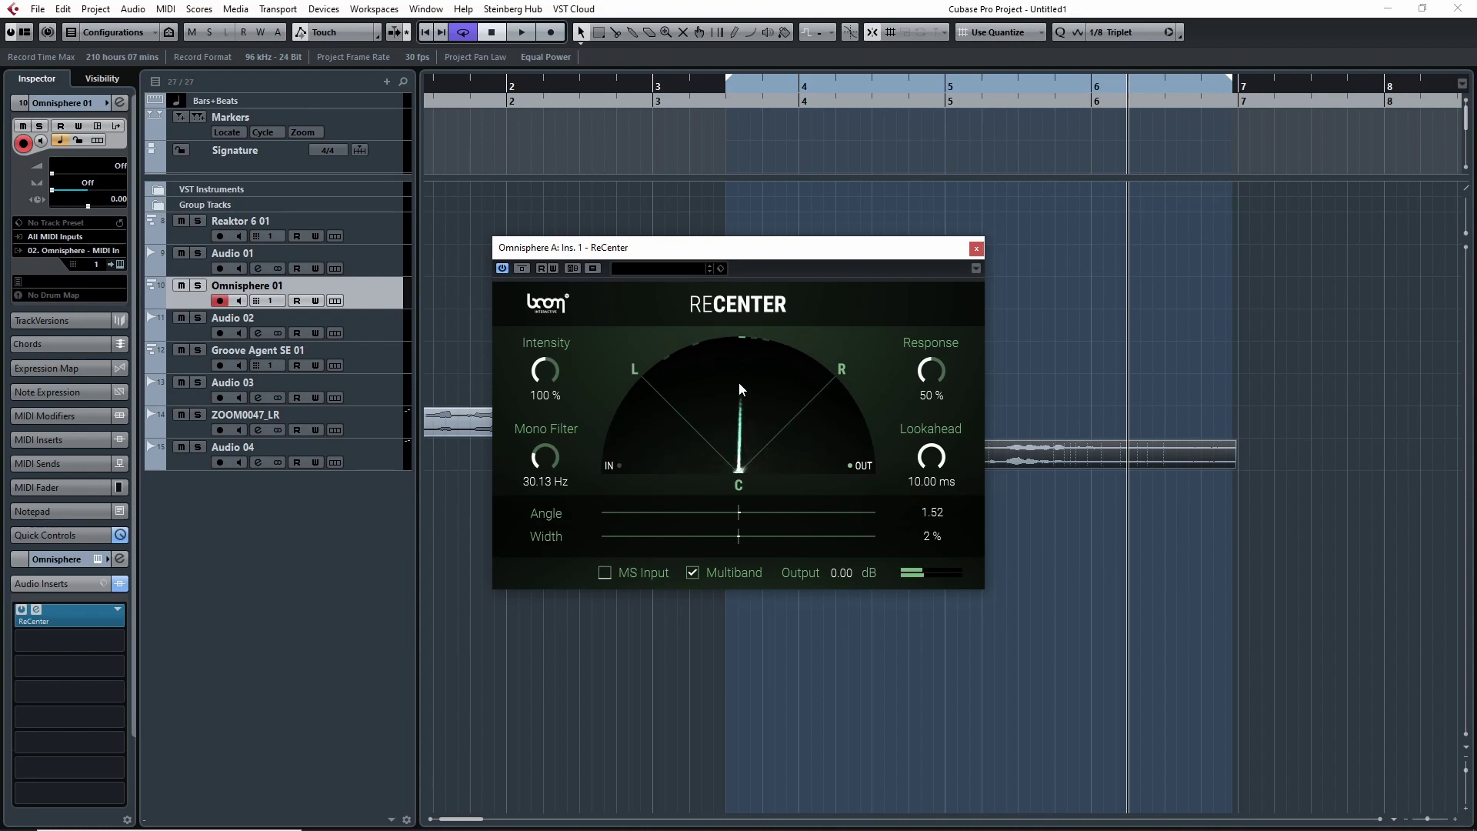
# Compare the Omnisphere sound with and without Multiband, then widen Width to 21 %
pyautogui.click(691, 572)
pyautogui.click(697, 575)
pyautogui.moveTo(746, 533)
pyautogui.mouseDown()
pyautogui.moveTo(835, 543)
pyautogui.moveTo(754, 538)
pyautogui.mouseUp()
pyautogui.moveTo(923, 248); pyautogui.dragTo(1046, 276)
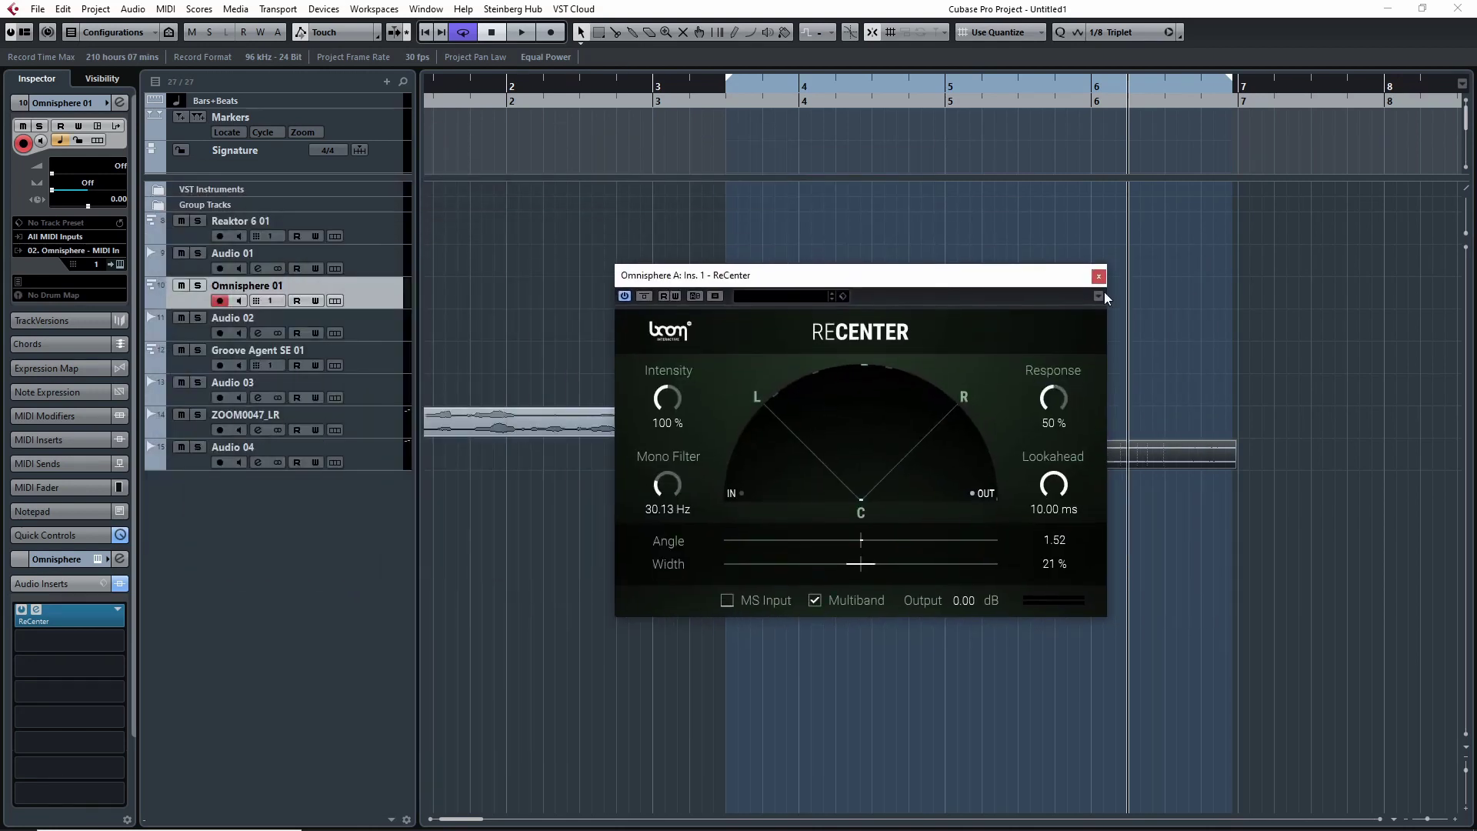
pyautogui.moveTo(933, 274); pyautogui.dragTo(919, 213)
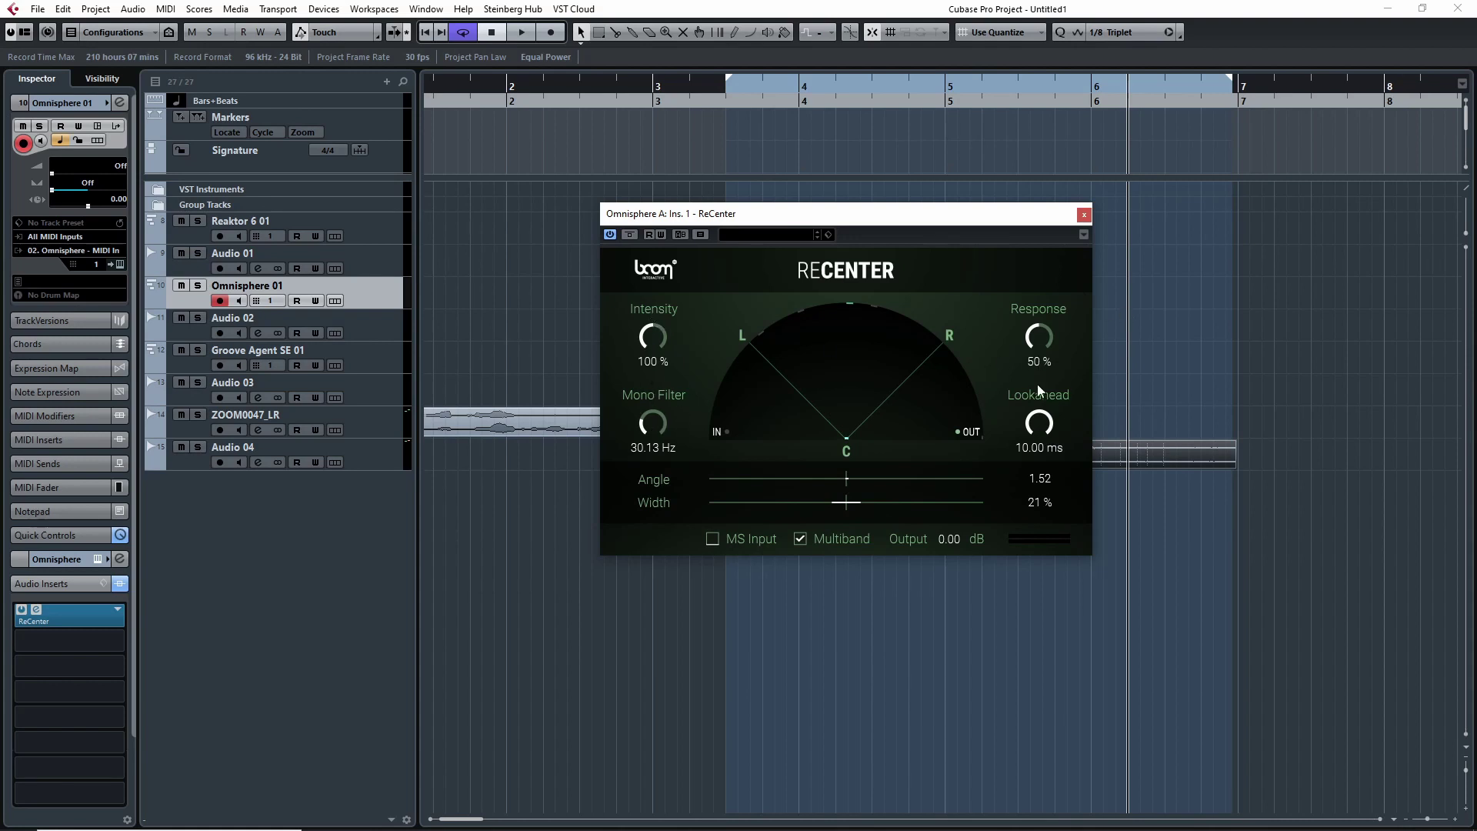
# Set Mono Filter to 319.6 Hz, reset Angle to 0.00 and set Width to 25 %
pyautogui.moveTo(658, 423)
pyautogui.mouseDown()
pyautogui.moveTo(657, 358)
pyautogui.moveTo(646, 417)
pyautogui.mouseUp()
pyautogui.moveTo(851, 481)
pyautogui.mouseDown()
pyautogui.moveTo(903, 478)
pyautogui.moveTo(826, 479)
pyautogui.moveTo(846, 478)
pyautogui.moveTo(846, 503)
pyautogui.mouseUp()
pyautogui.moveTo(849, 217); pyautogui.dragTo(832, 279)
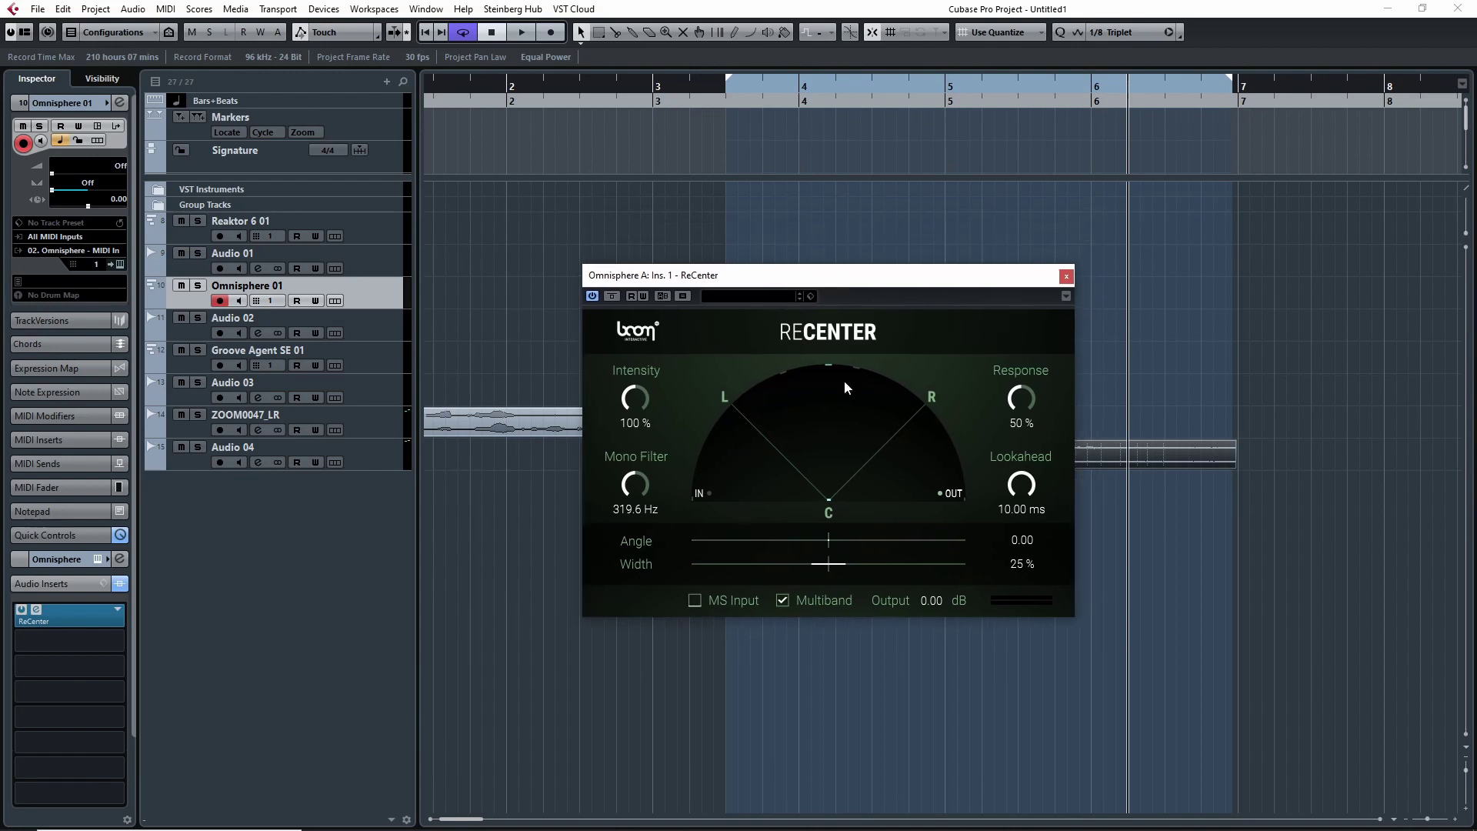
# Demonstrate the Width, Lookahead, Response and Intensity controls, restoring Response to 50 % and Intensity to 100 %
pyautogui.moveTo(826, 564)
pyautogui.mouseDown()
pyautogui.moveTo(960, 568)
pyautogui.moveTo(879, 533)
pyautogui.moveTo(930, 532)
pyautogui.moveTo(828, 542)
pyautogui.mouseUp()
pyautogui.click(829, 566)
pyautogui.moveTo(1020, 483)
pyautogui.mouseDown()
pyautogui.moveTo(1021, 553)
pyautogui.moveTo(1022, 489)
pyautogui.mouseUp()
pyautogui.moveTo(1023, 372); pyautogui.dragTo(991, 464)
pyautogui.doubleClick(1015, 405)
pyautogui.moveTo(635, 399); pyautogui.dragTo(616, 446)
pyautogui.doubleClick(635, 398)
# Set Width to 0 % and Mono Filter to 445.3 Hz, then return the project to its start
pyautogui.moveTo(829, 540)
pyautogui.mouseDown()
pyautogui.moveTo(882, 541)
pyautogui.moveTo(830, 543)
pyautogui.moveTo(854, 568)
pyautogui.moveTo(834, 564)
pyautogui.moveTo(879, 563)
pyautogui.moveTo(830, 566)
pyautogui.mouseUp()
pyautogui.doubleClick(639, 481)
pyautogui.moveTo(636, 483); pyautogui.dragTo(641, 389)
pyautogui.press('Home')
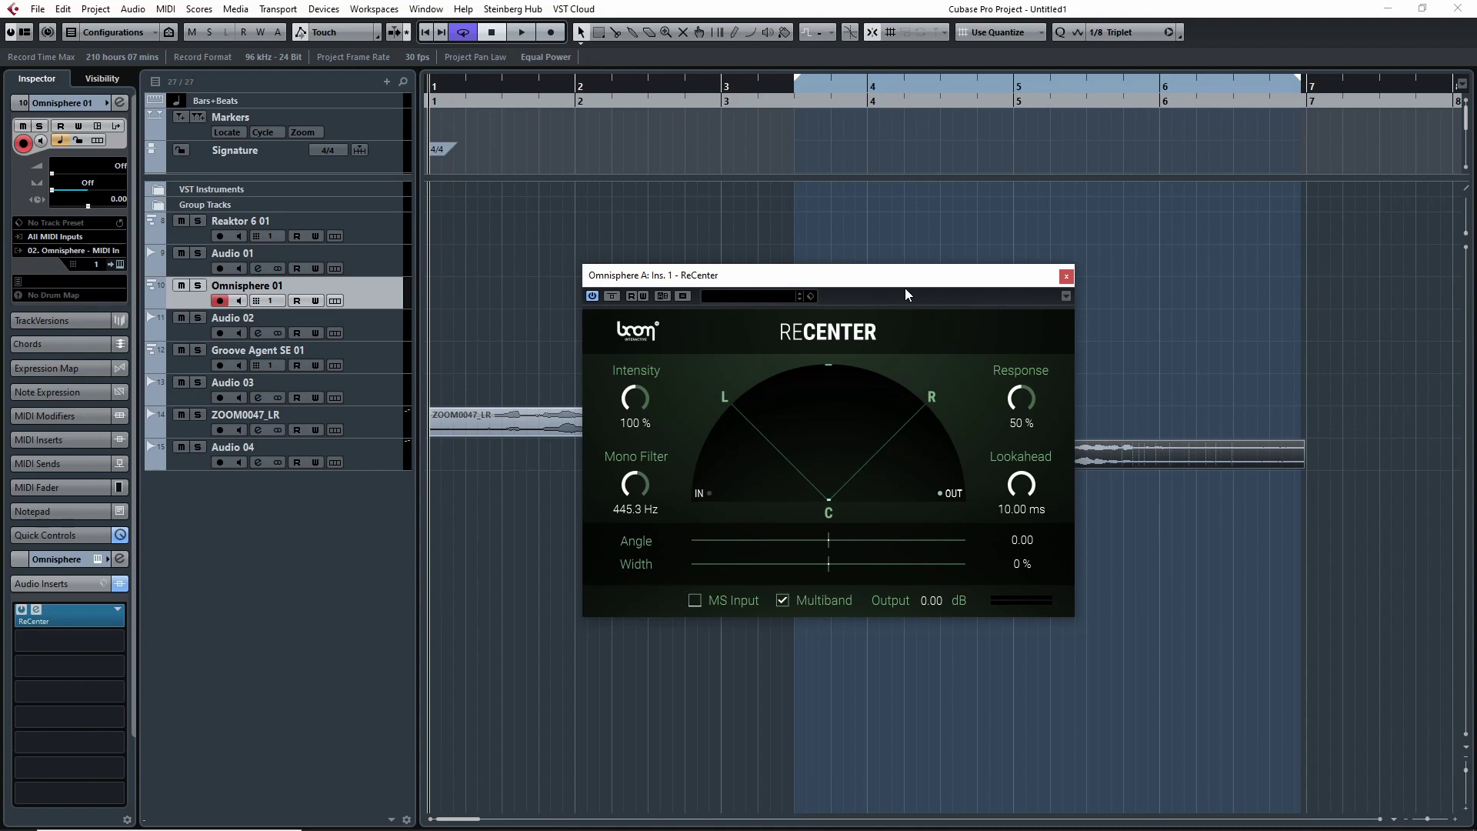
# Set Width to 12 % and Angle to 6.07
pyautogui.moveTo(842, 560)
pyautogui.mouseDown()
pyautogui.moveTo(925, 562)
pyautogui.moveTo(841, 569)
pyautogui.mouseUp()
pyautogui.moveTo(809, 538); pyautogui.dragTo(839, 540)
pyautogui.moveTo(918, 291); pyautogui.dragTo(1018, 195)
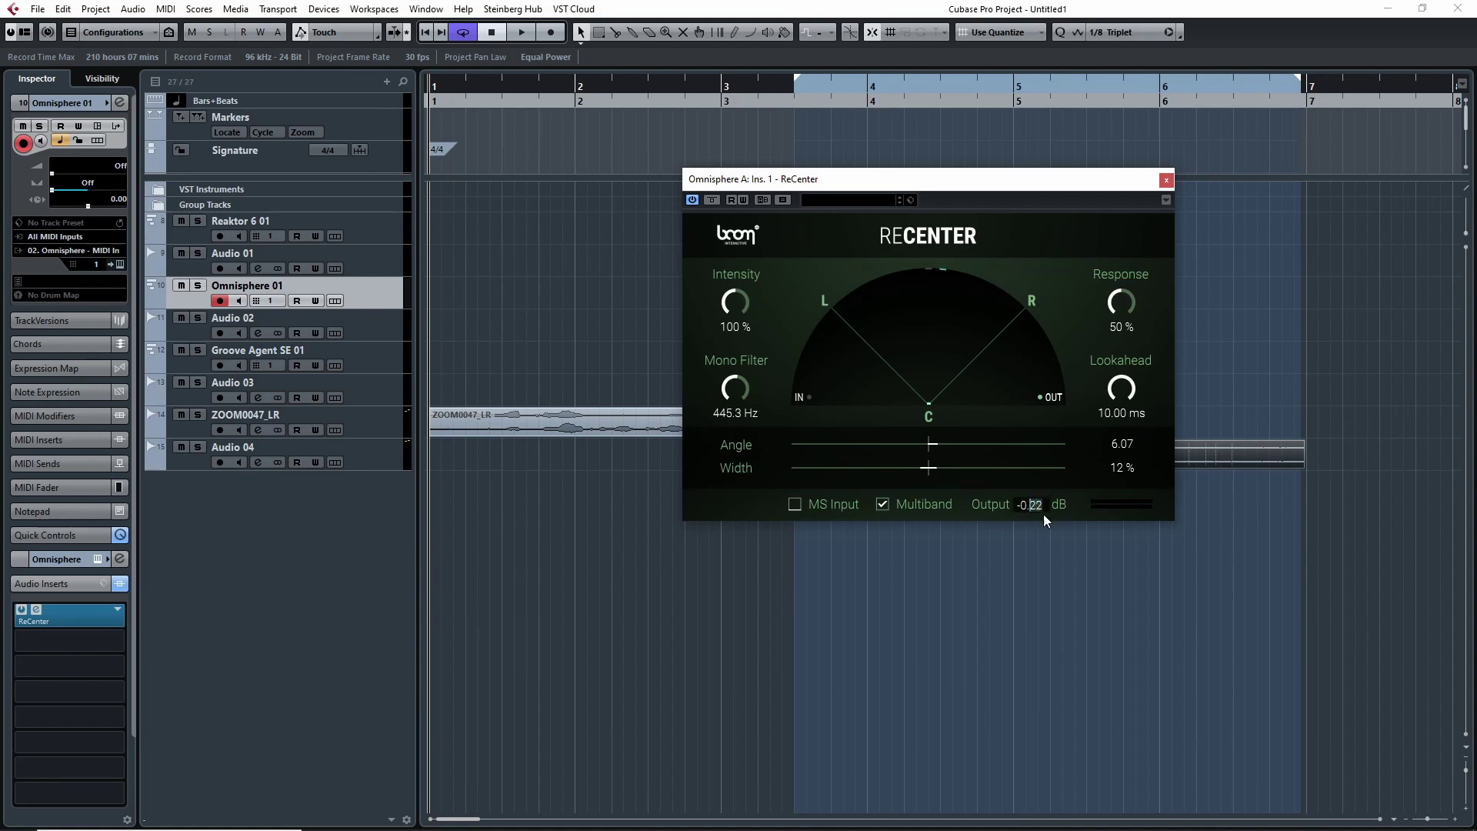
# Set the ReCenter Output to 0 dB and play the project from bar 1, stopping in bar 4
pyautogui.write('0')
pyautogui.press('Return')
pyautogui.click(510, 89)
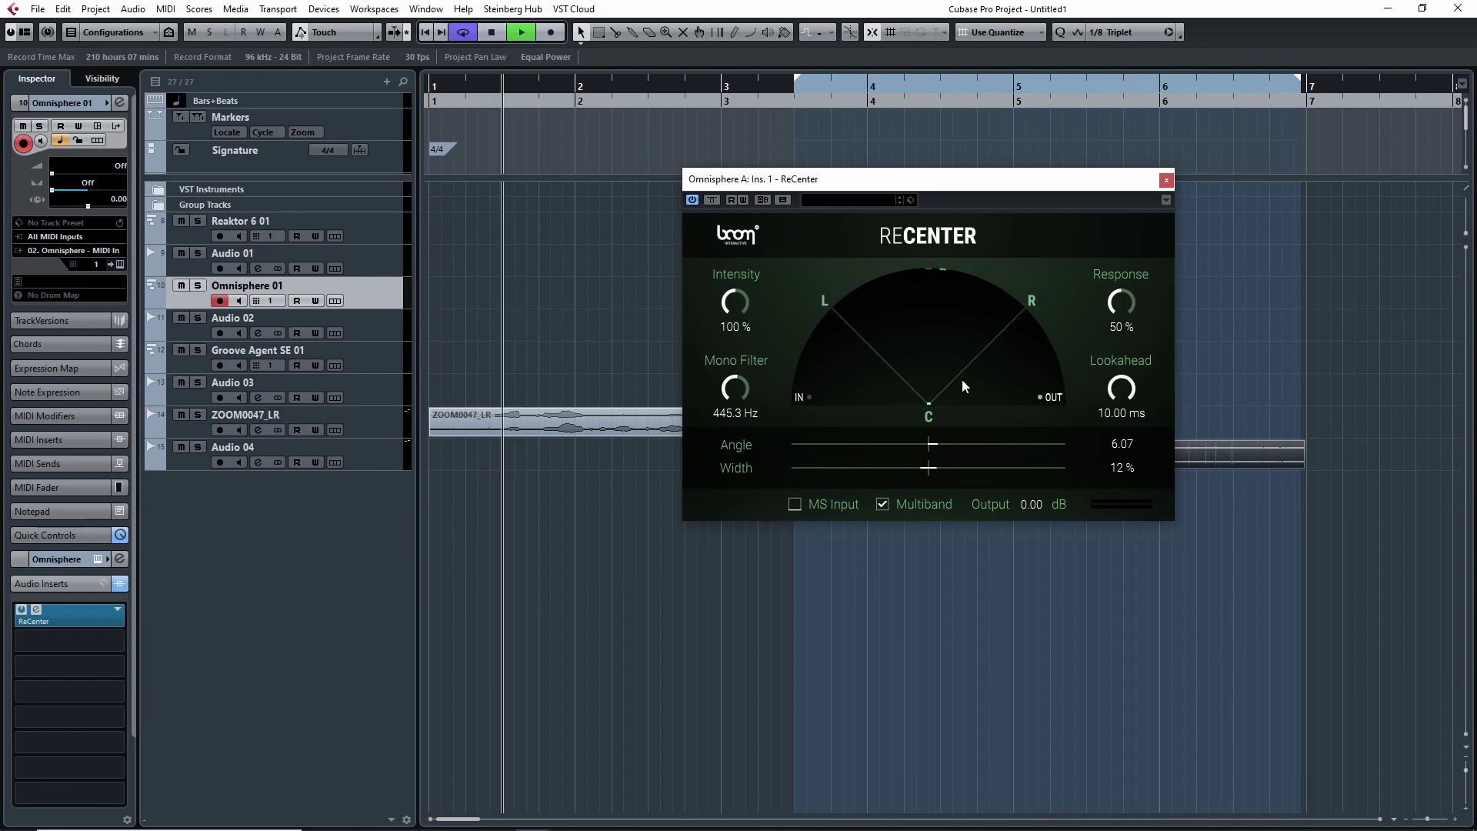
pyautogui.press('space')
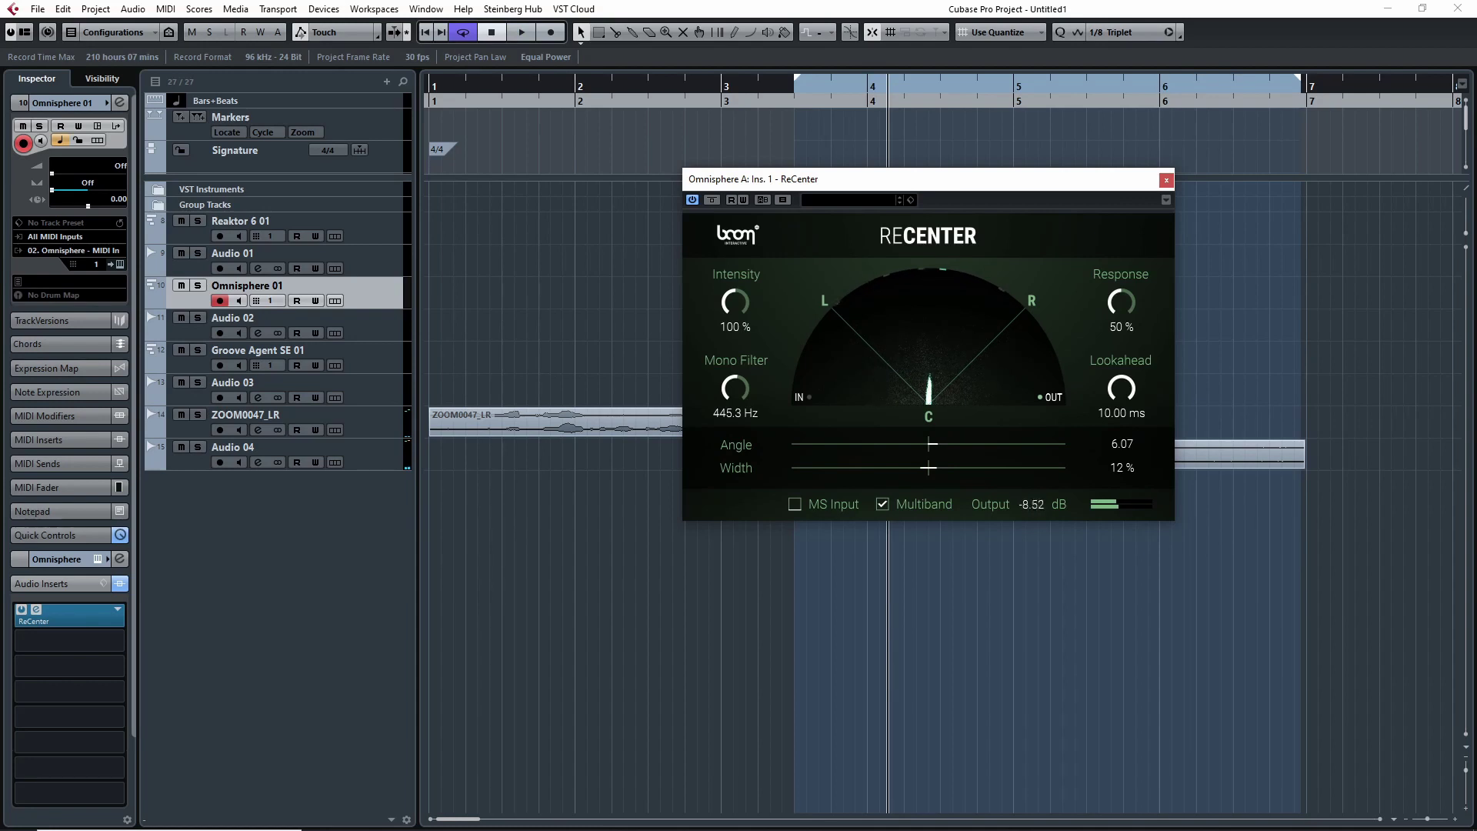
# Demonstrate the Output control by lowering it to -19.58 dB, restoring it to 0 dB
pyautogui.click(1029, 503)
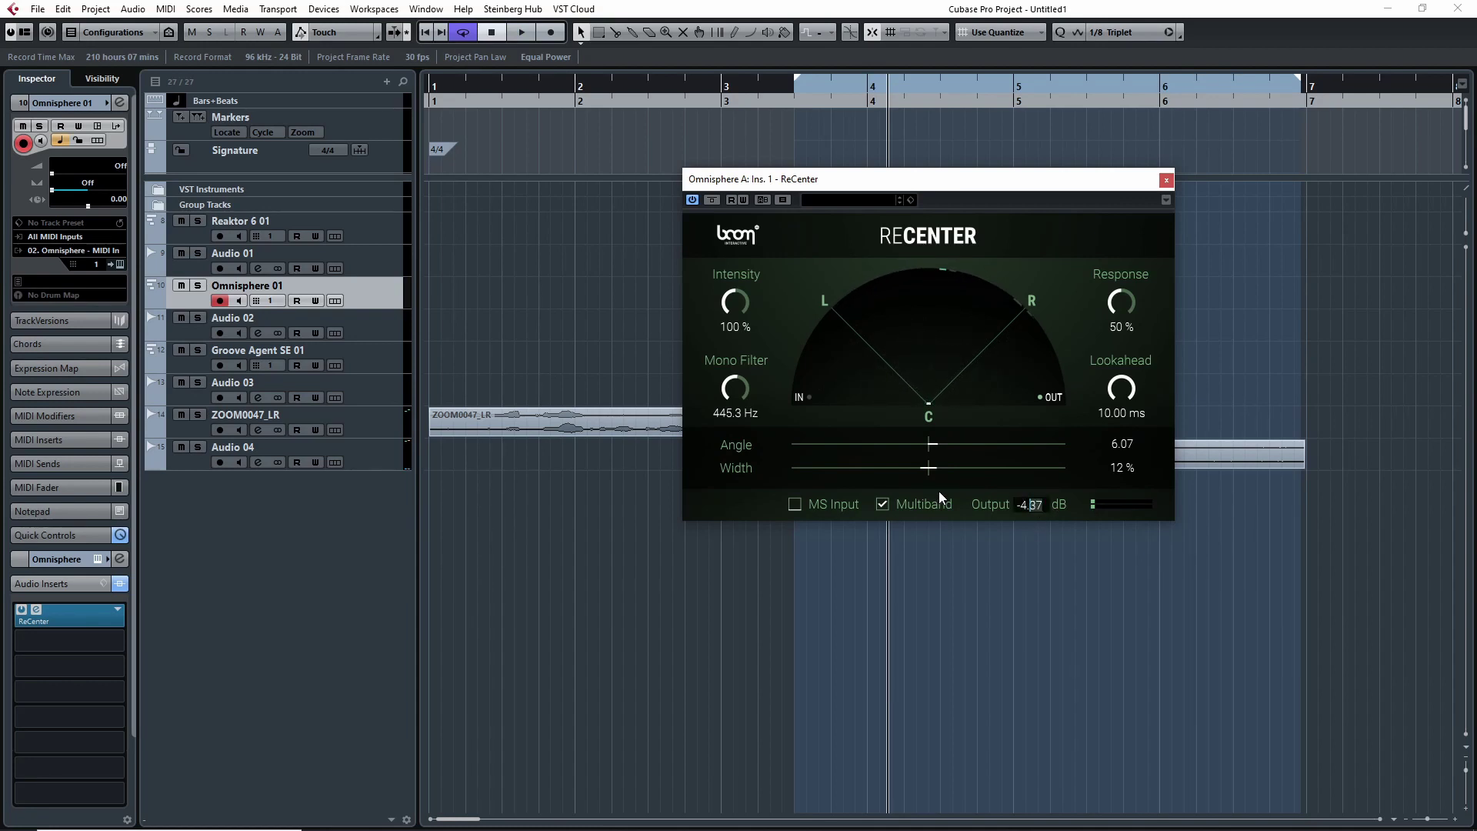
pyautogui.write('0')
pyautogui.press('Return')
pyautogui.moveTo(1035, 510); pyautogui.dragTo(1035, 530)
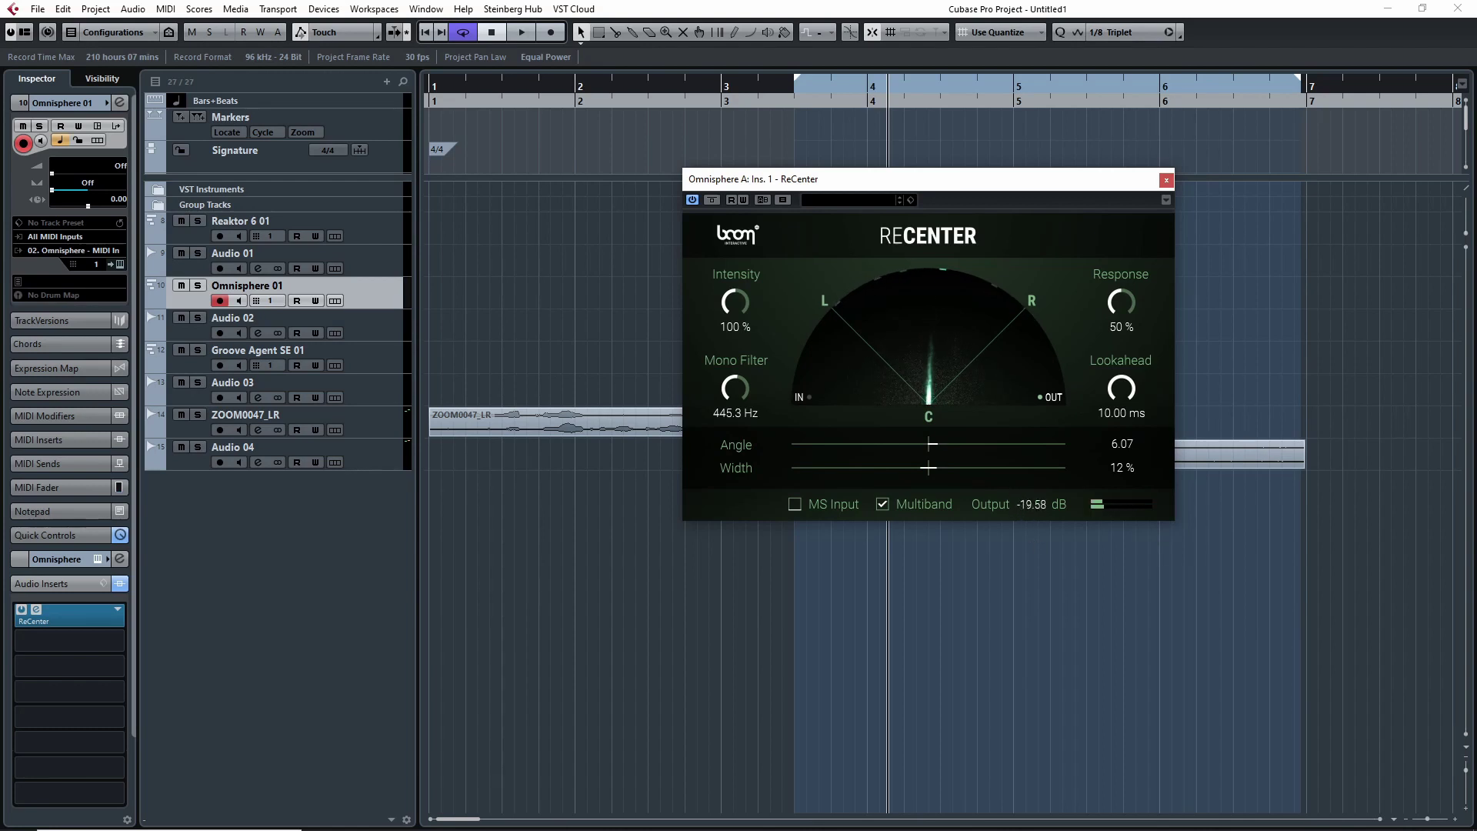
pyautogui.keyDown('ctrl'); pyautogui.click(1022, 509); pyautogui.keyUp('ctrl')
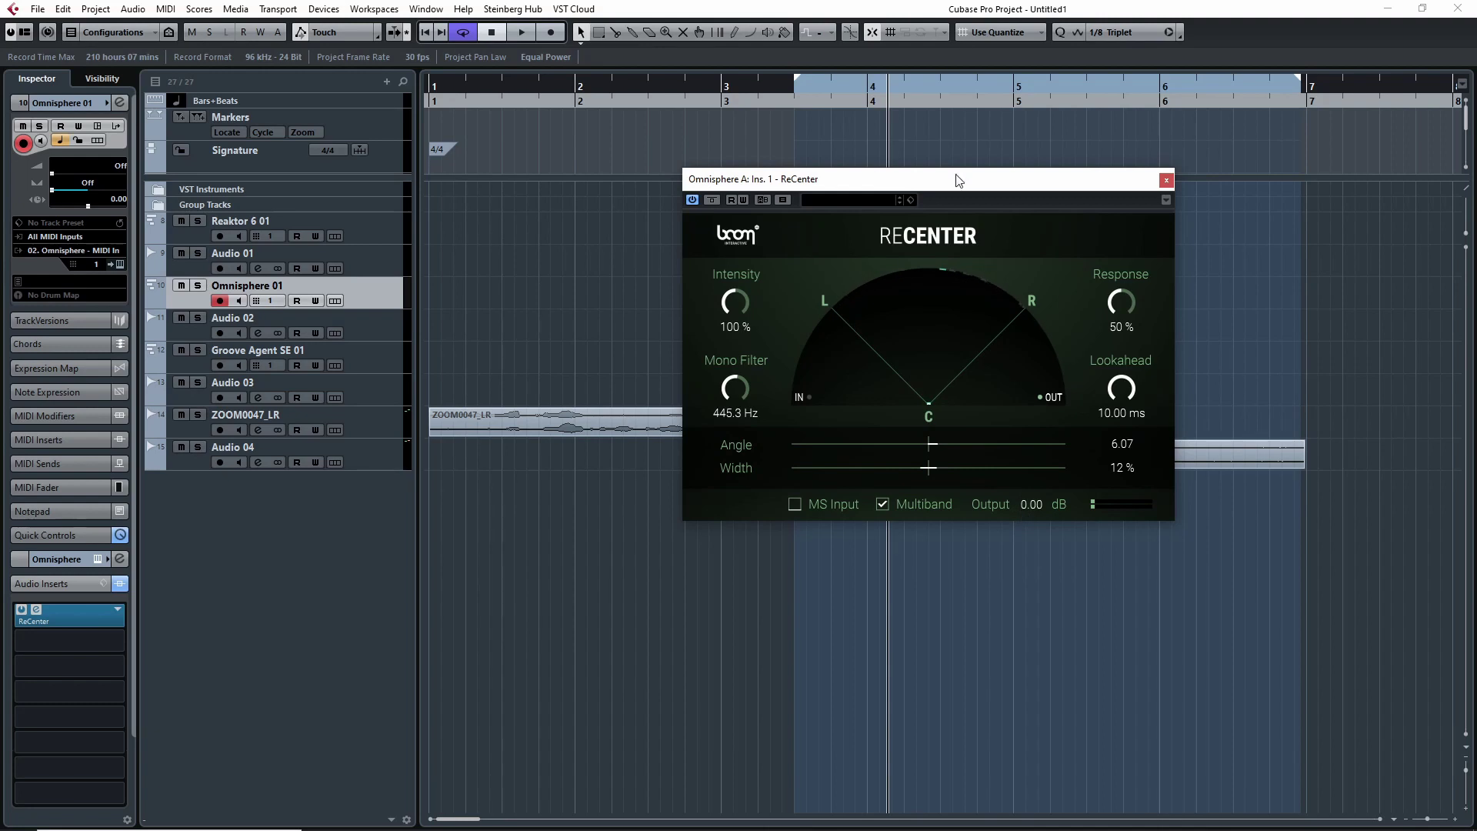
# Reset Angle to 0.00 and Output to 0.00 dB, and reposition the ReCenter window over the arrangement
pyautogui.keyDown('ctrl'); pyautogui.click(930, 444); pyautogui.keyUp('ctrl')
pyautogui.keyDown('ctrl'); pyautogui.click(1034, 504); pyautogui.keyUp('ctrl')
pyautogui.moveTo(981, 171); pyautogui.dragTo(922, 299)
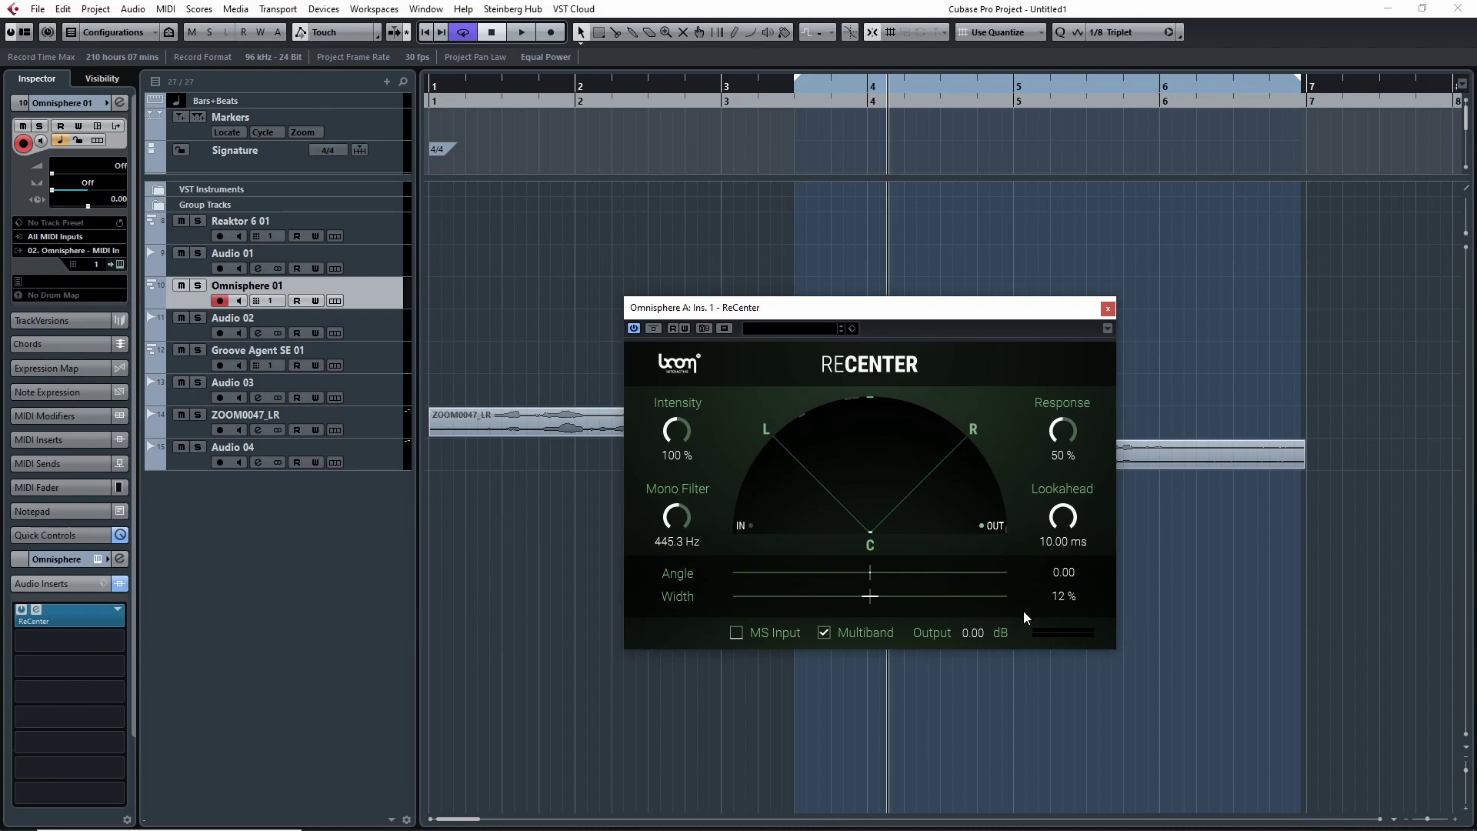
pyautogui.moveTo(988, 309); pyautogui.dragTo(1041, 223)
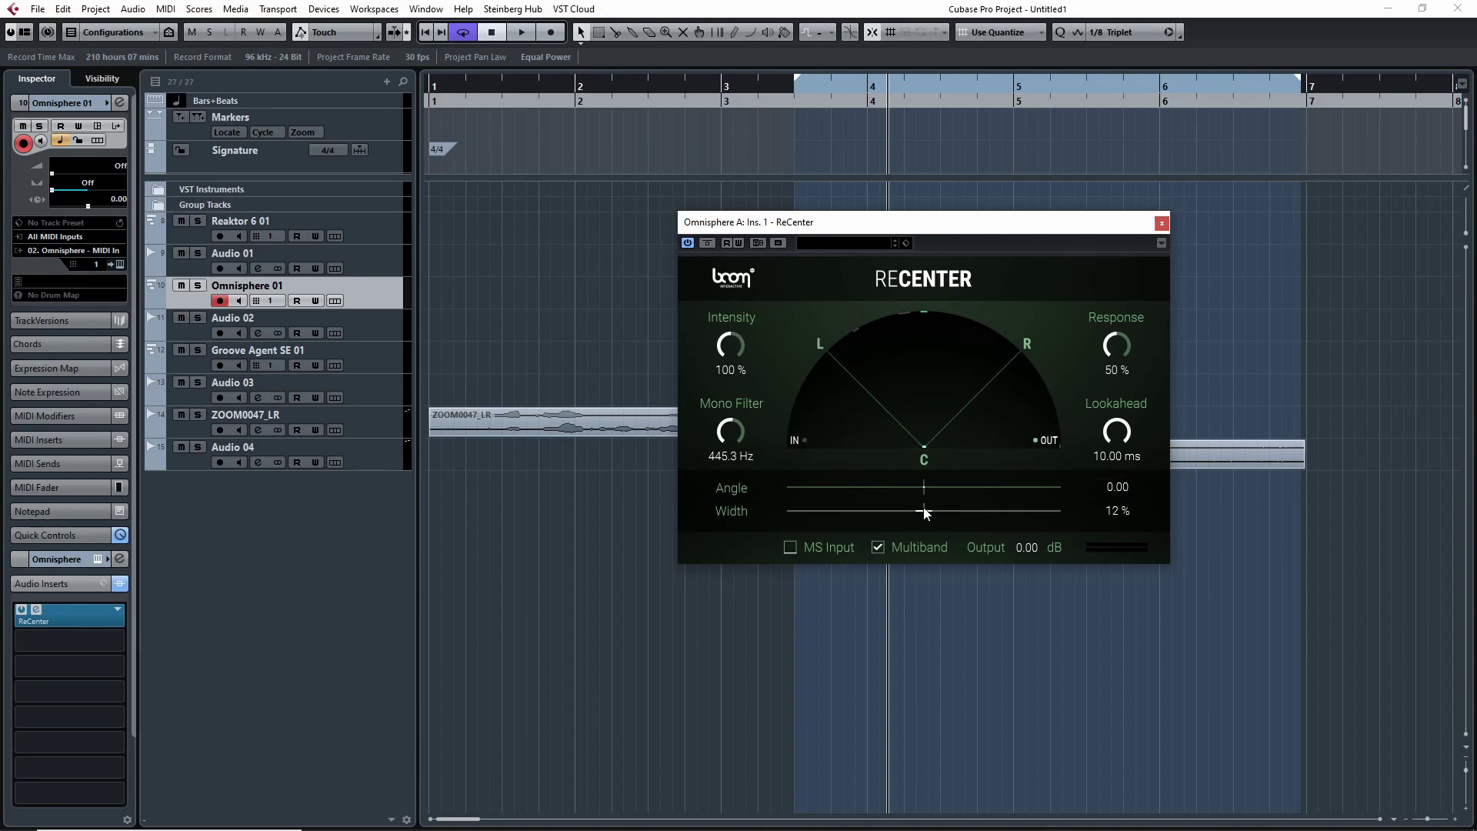
# Set Width to 100 % and move the ReCenter window slightly lower over the arrangement
pyautogui.moveTo(923, 511); pyautogui.dragTo(922, 488)
pyautogui.moveTo(937, 222); pyautogui.dragTo(917, 270)
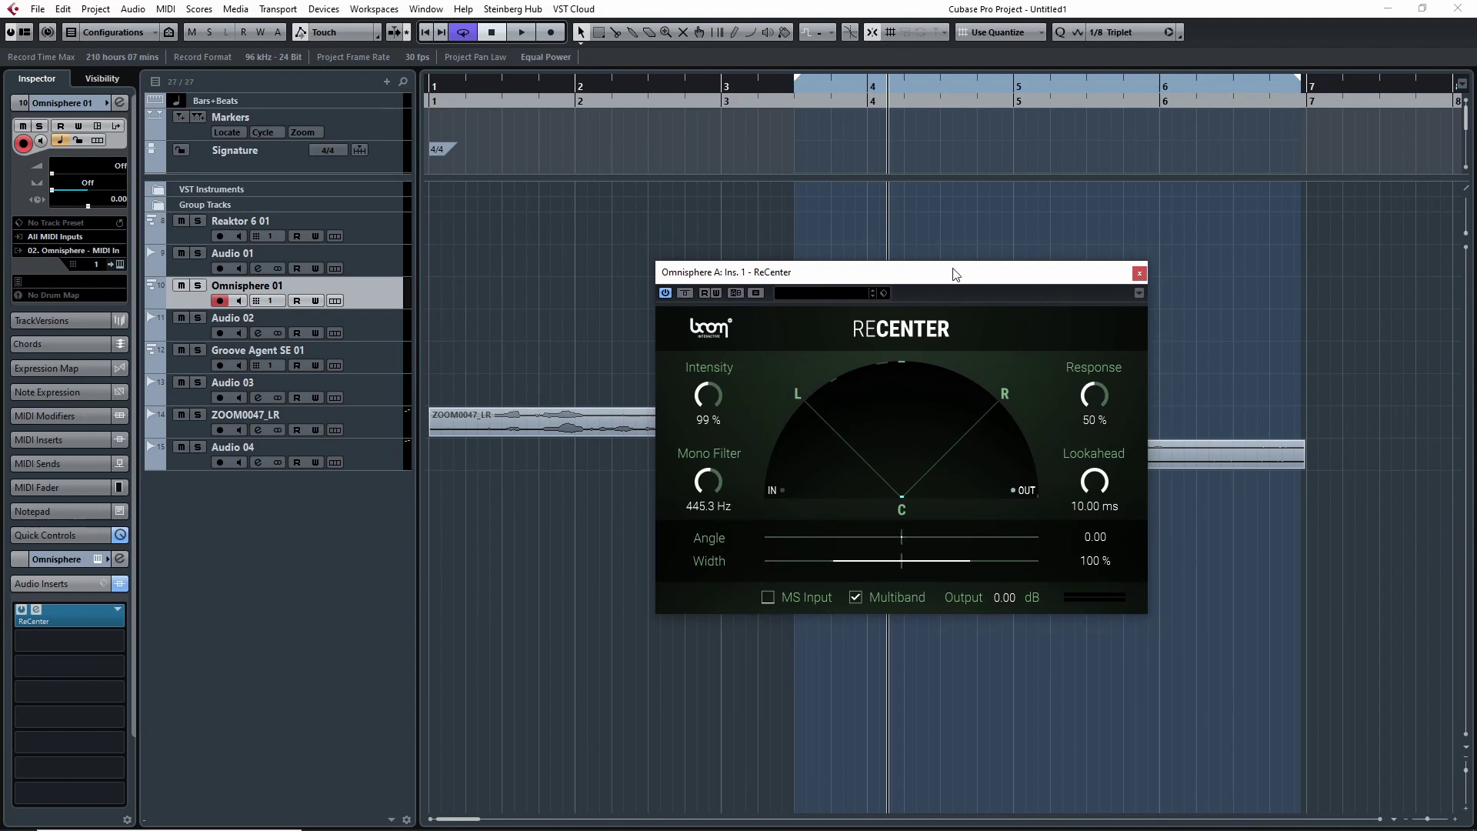
pyautogui.moveTo(953, 274); pyautogui.dragTo(987, 280)
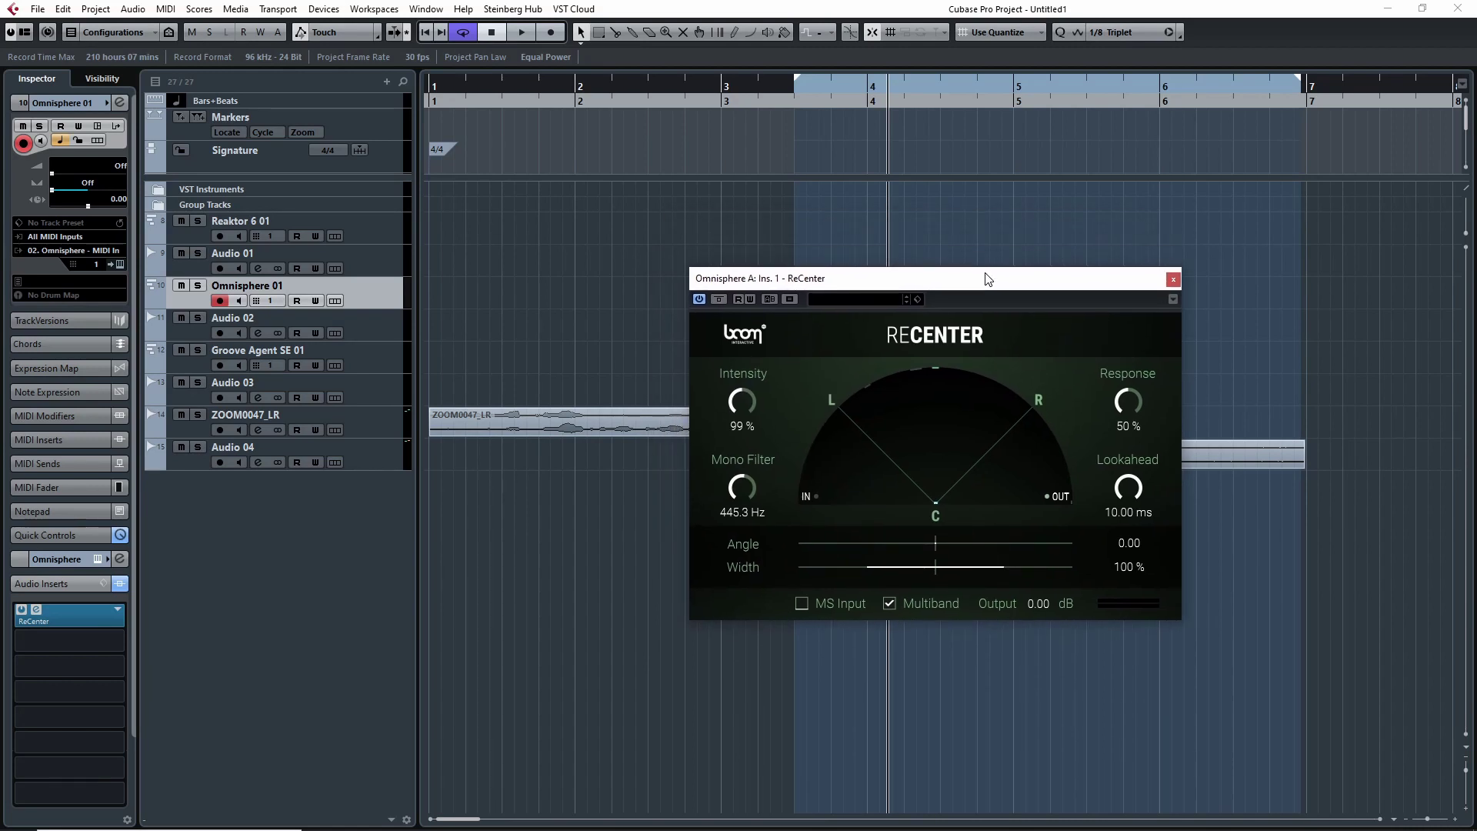